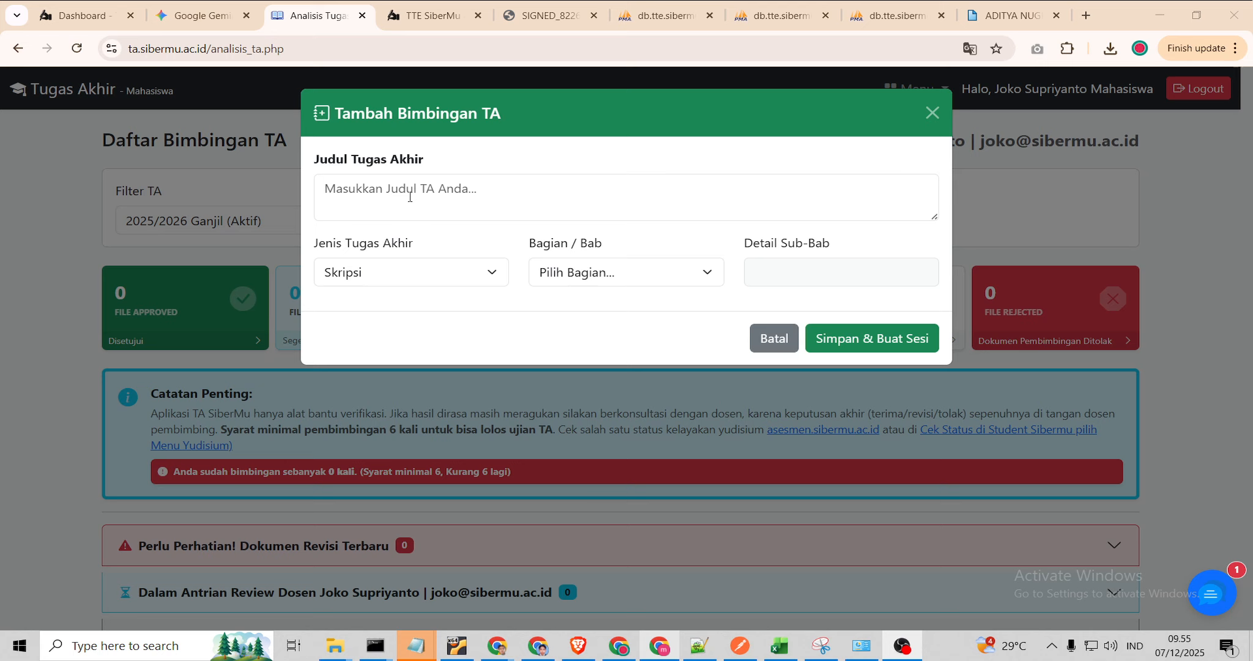
- Create a Skripsi guidance session titled "Sistem Informasi Rute Angkutan Umum Interaktif Berbasis Android Menggunakan Google Maps API" for the REFERENSI section
left_click(410, 197)
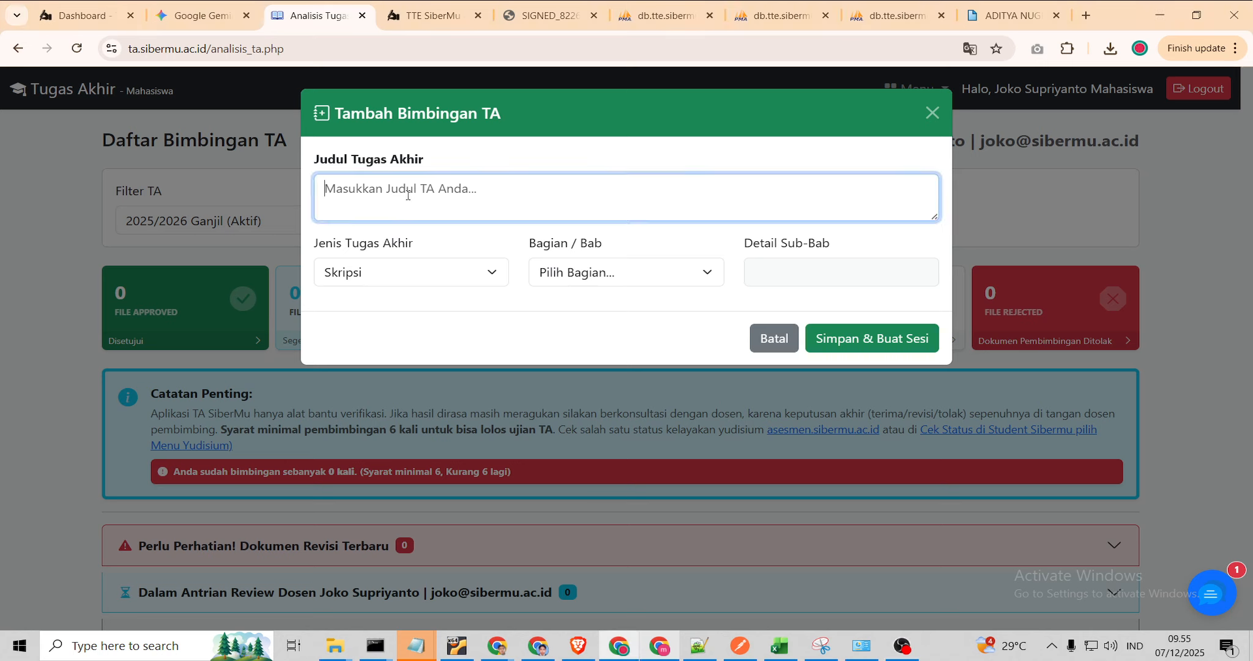
right_click(406, 195)
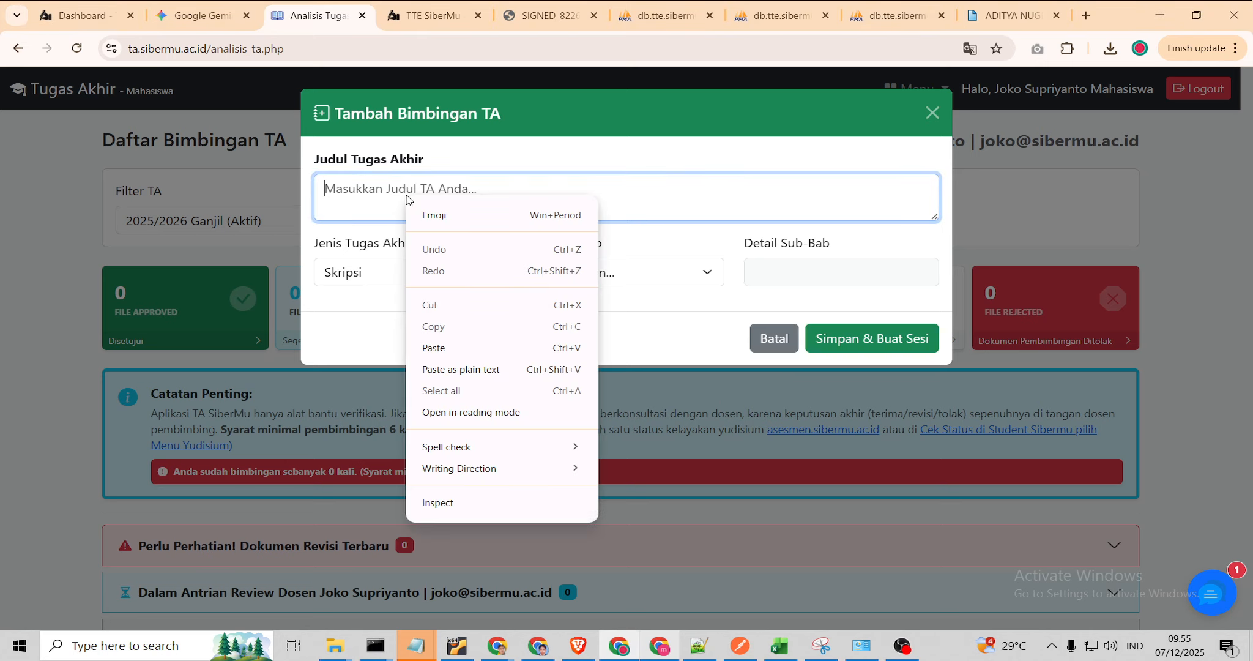
left_click(416, 348)
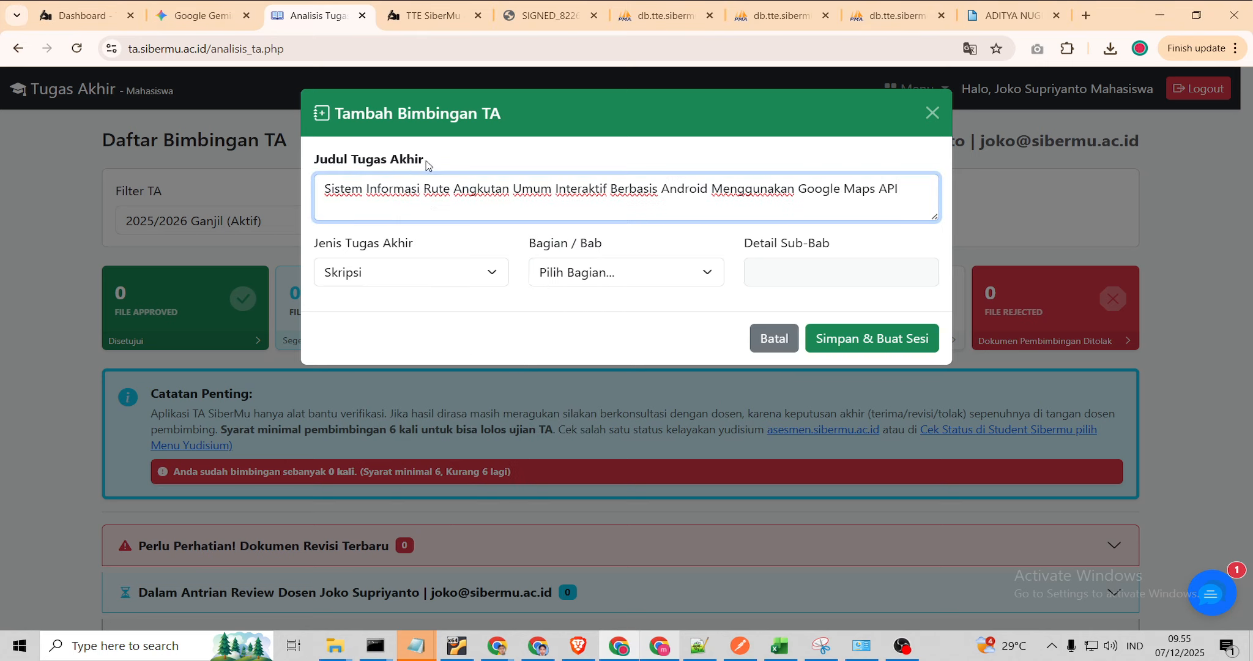
left_click(622, 271)
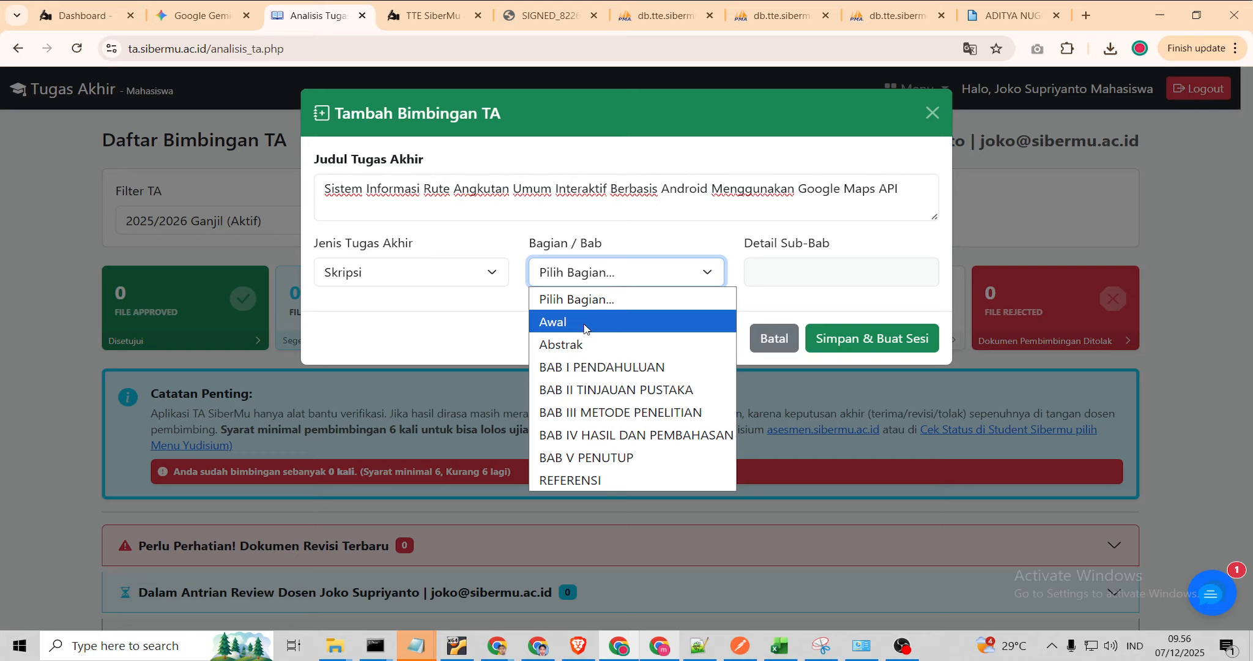
left_click(598, 480)
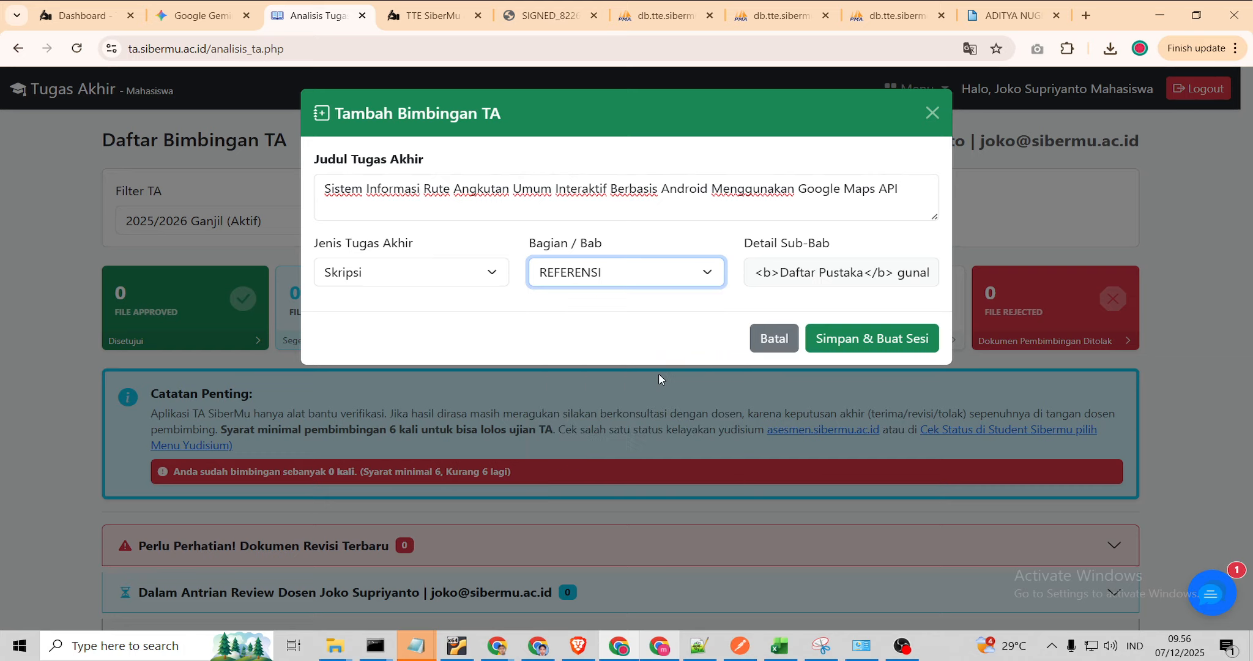
left_click(880, 345)
- Expand the new REFERENSI session to view its document upload area, and delete the session
scroll(746, 470, "down", 4)
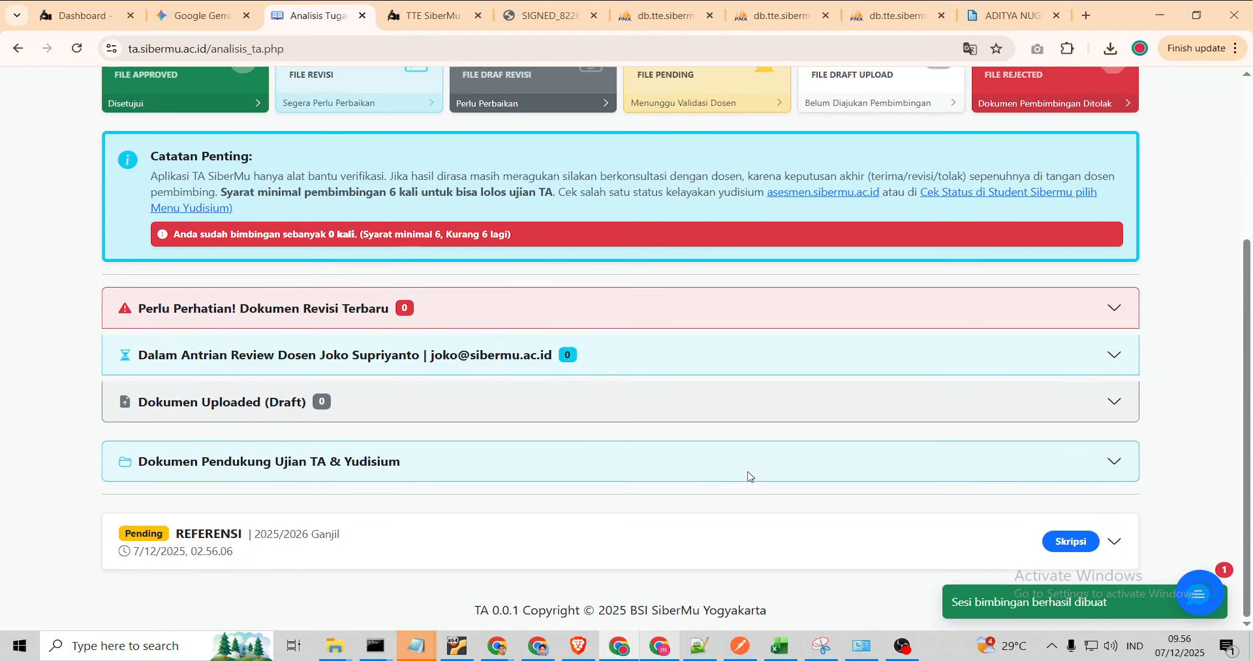
left_click(359, 537)
left_click(360, 537)
scroll(776, 316, "up", 4)
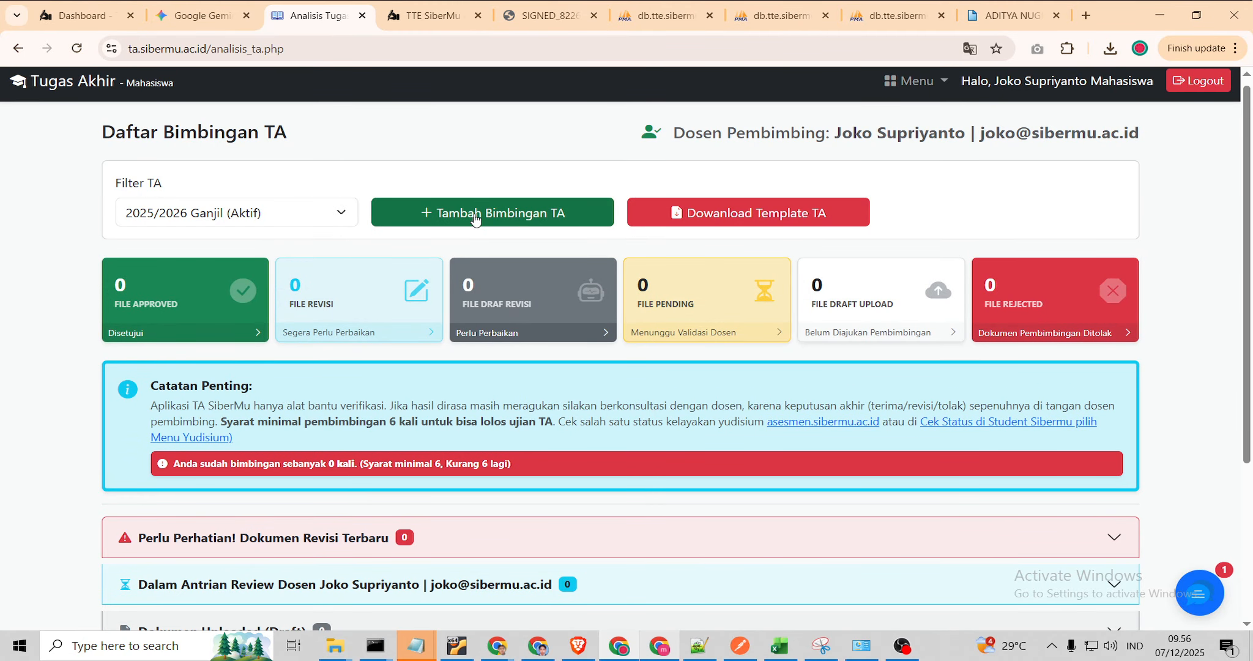
scroll(515, 433, "down", 4)
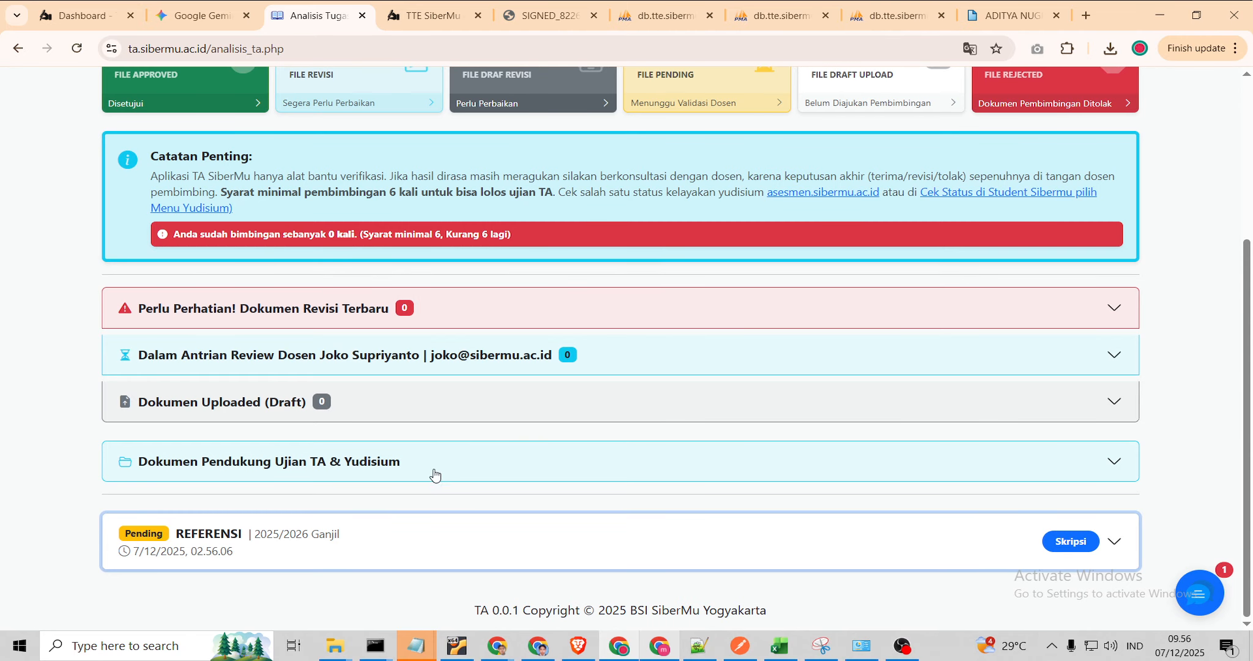
left_click(368, 538)
scroll(368, 539, "down", 4)
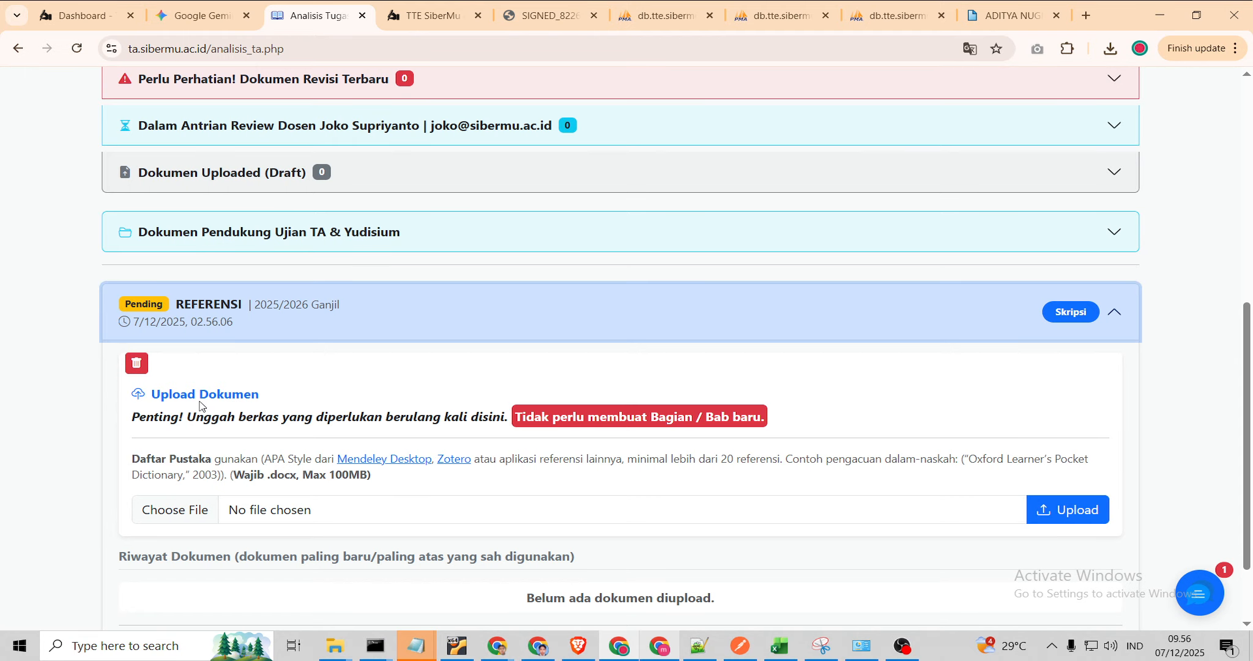
scroll(305, 442, "down", 2)
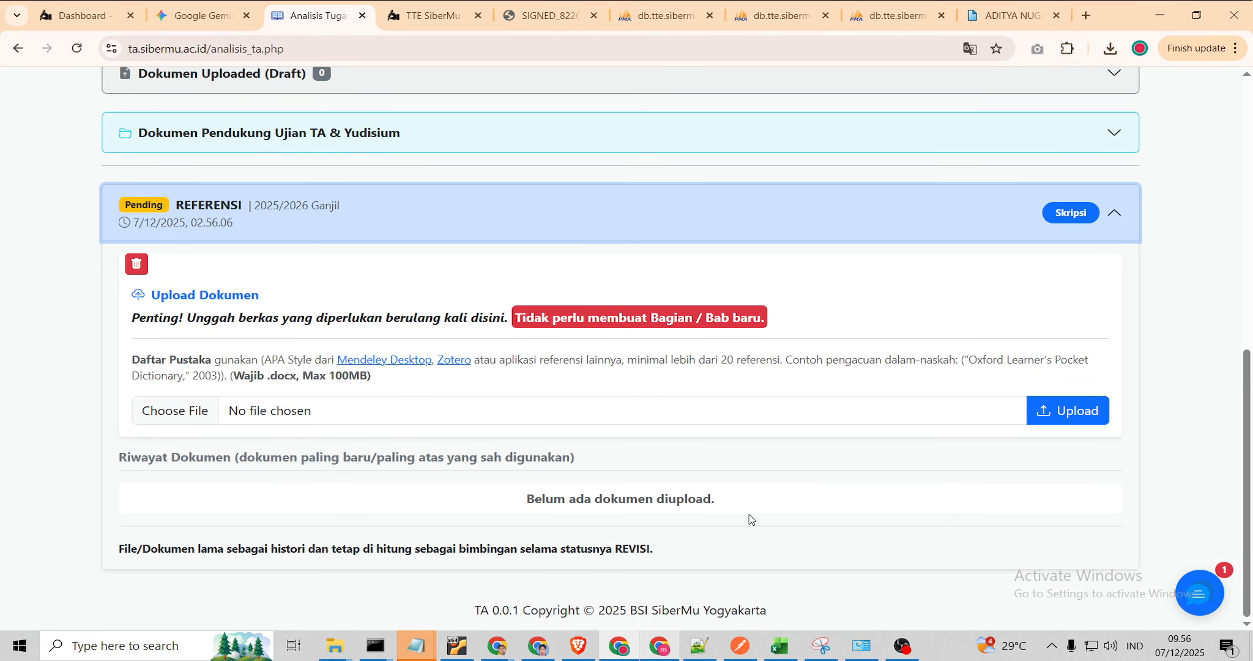
left_click(137, 265)
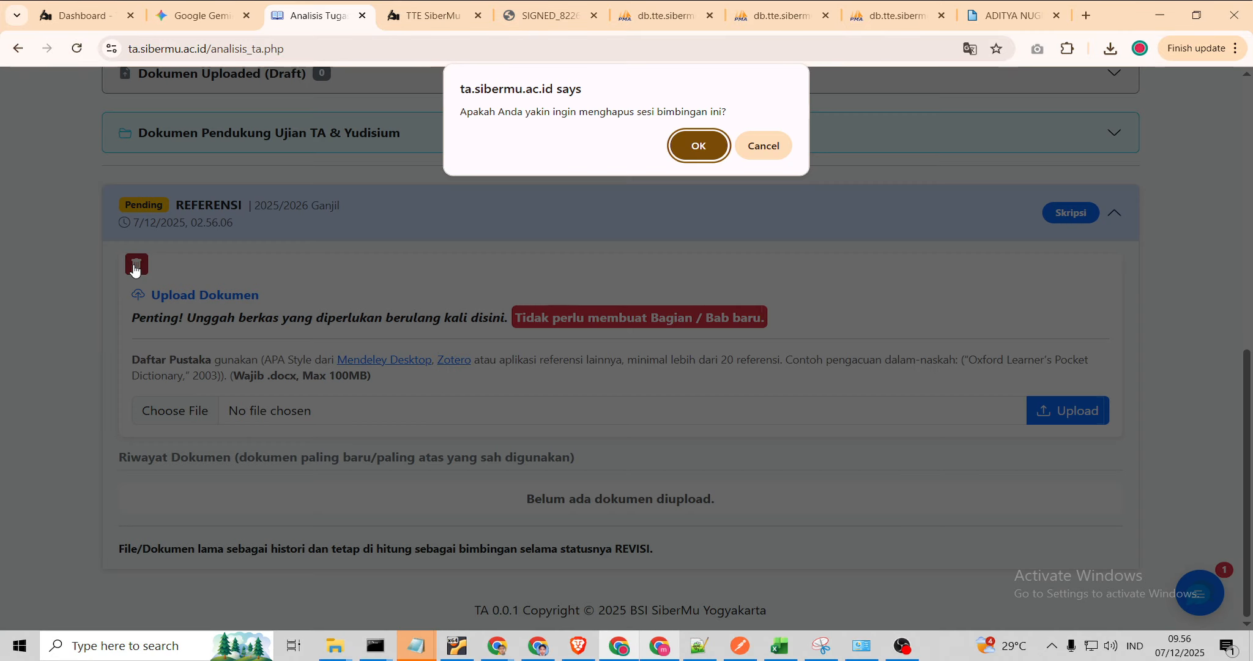
left_click(698, 146)
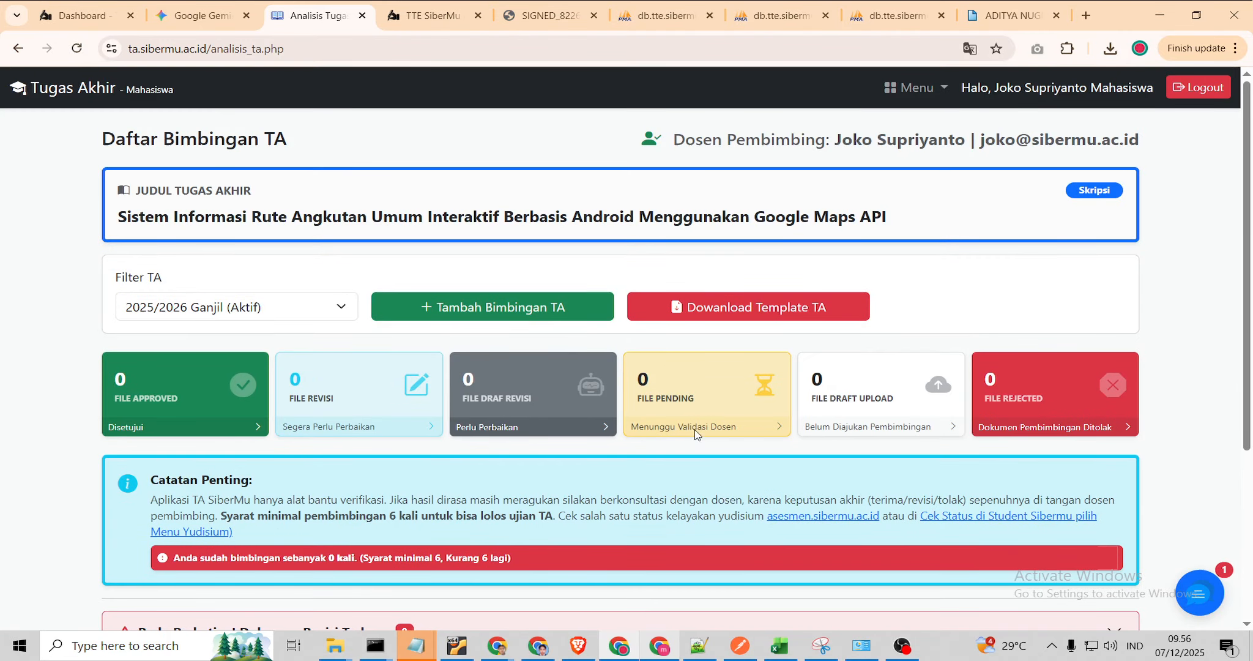
- Add a guidance session for the REFERENSI section under the existing thesis title and save it
left_click(495, 308)
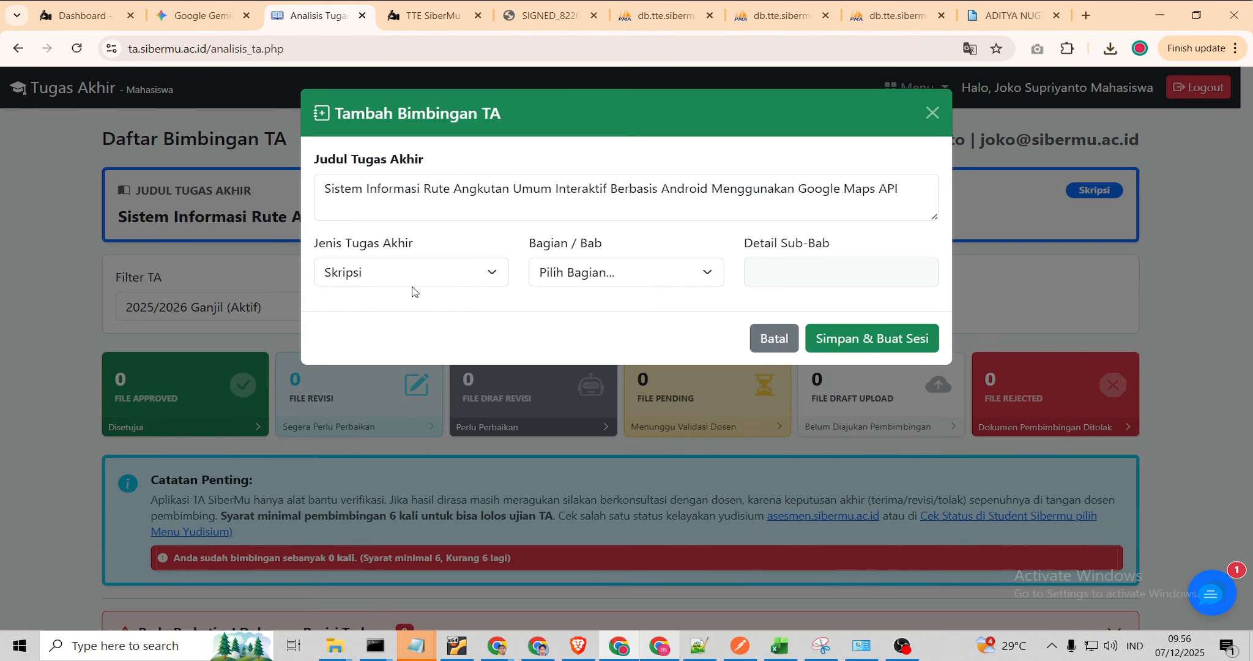
left_click(685, 273)
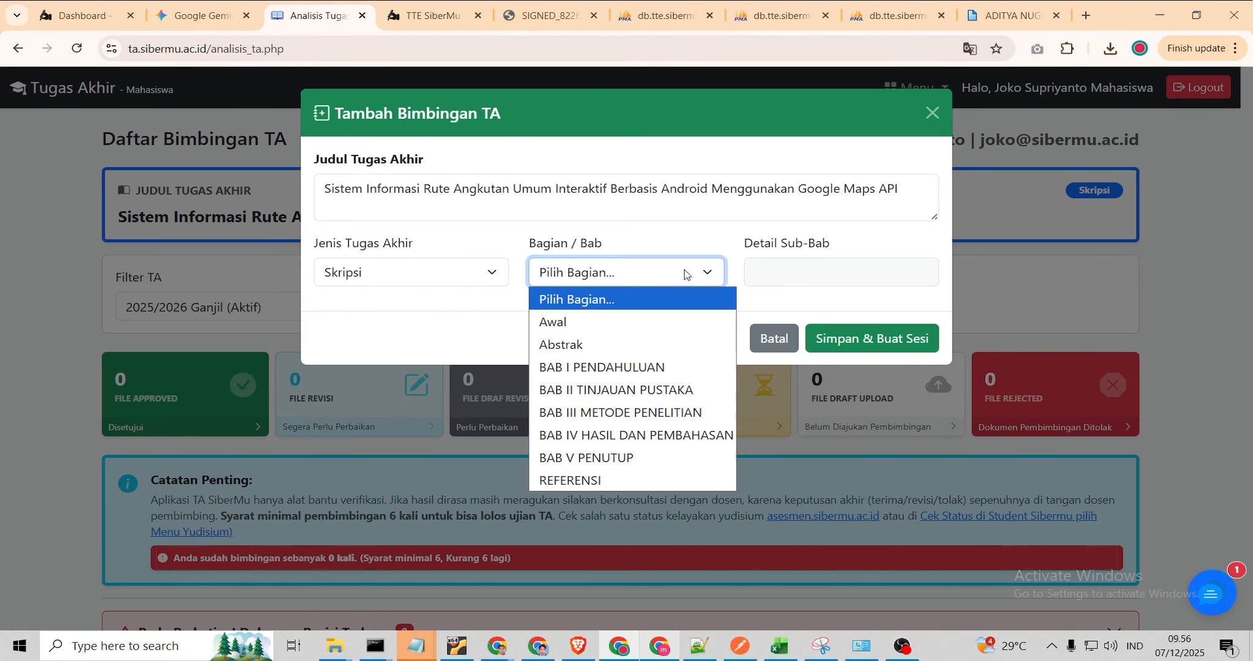
left_click(633, 479)
left_click(868, 337)
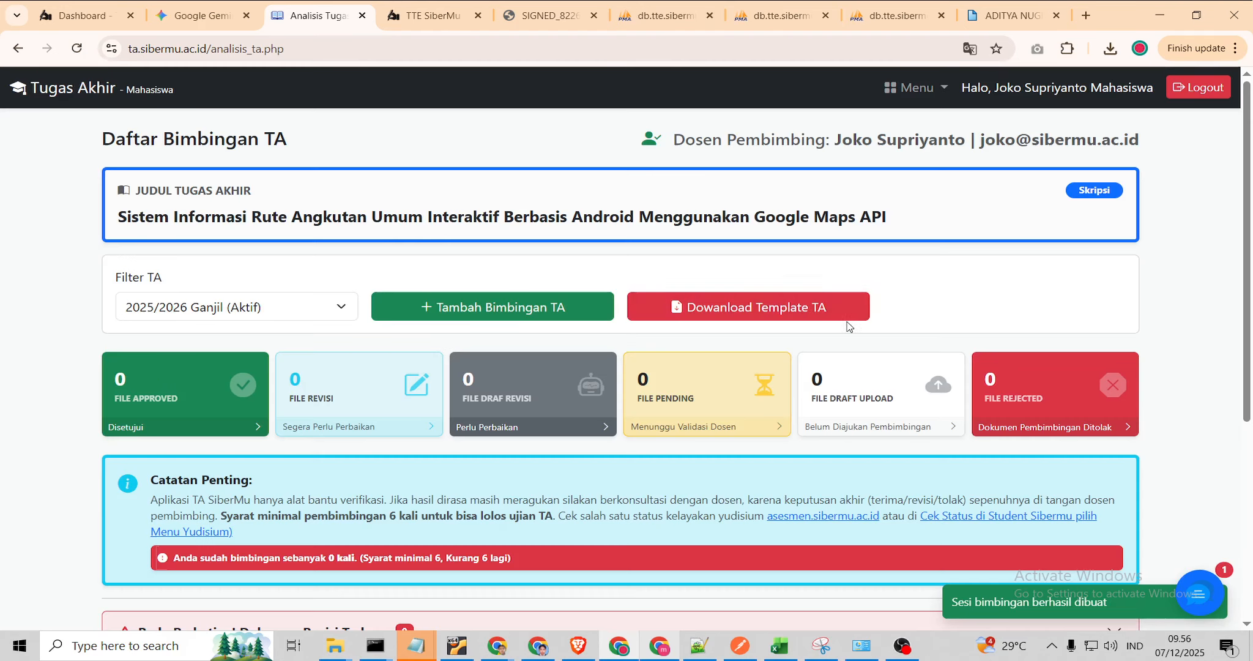
- Add and save a guidance session for the BAB V PENUTUP chapter
left_click(544, 308)
left_click(596, 274)
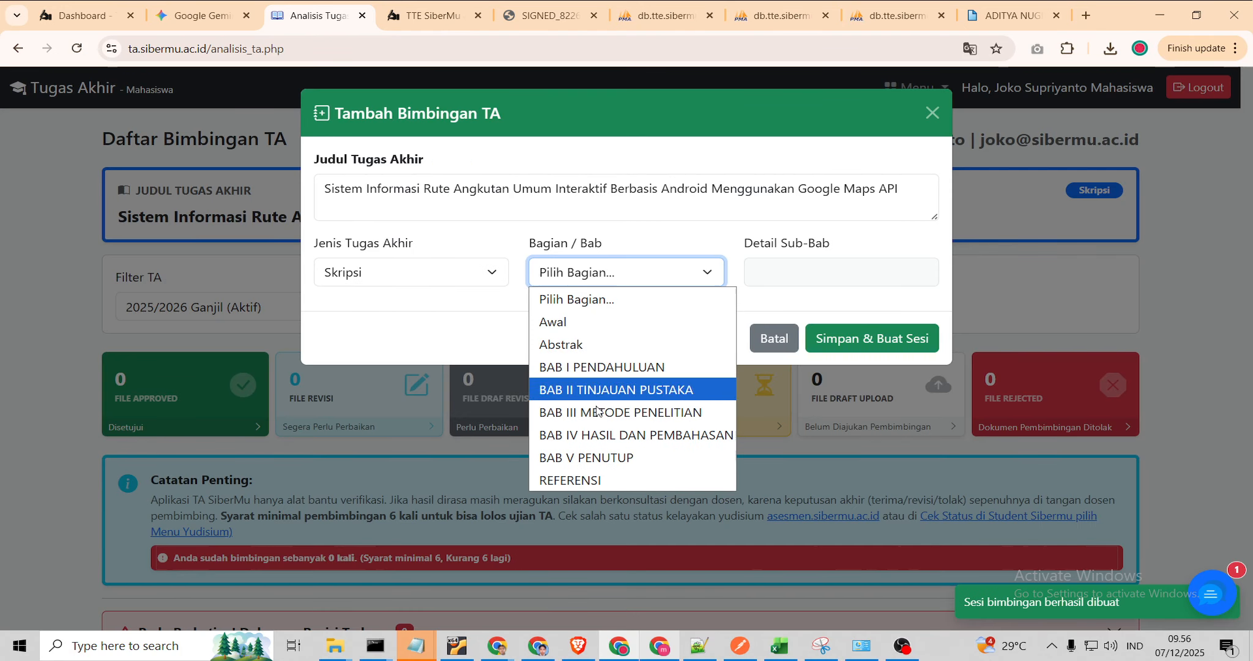
left_click(587, 457)
left_click(871, 338)
- Add and save a guidance session for the BAB IV HASIL DAN PEMBAHASAN chapter
left_click(468, 317)
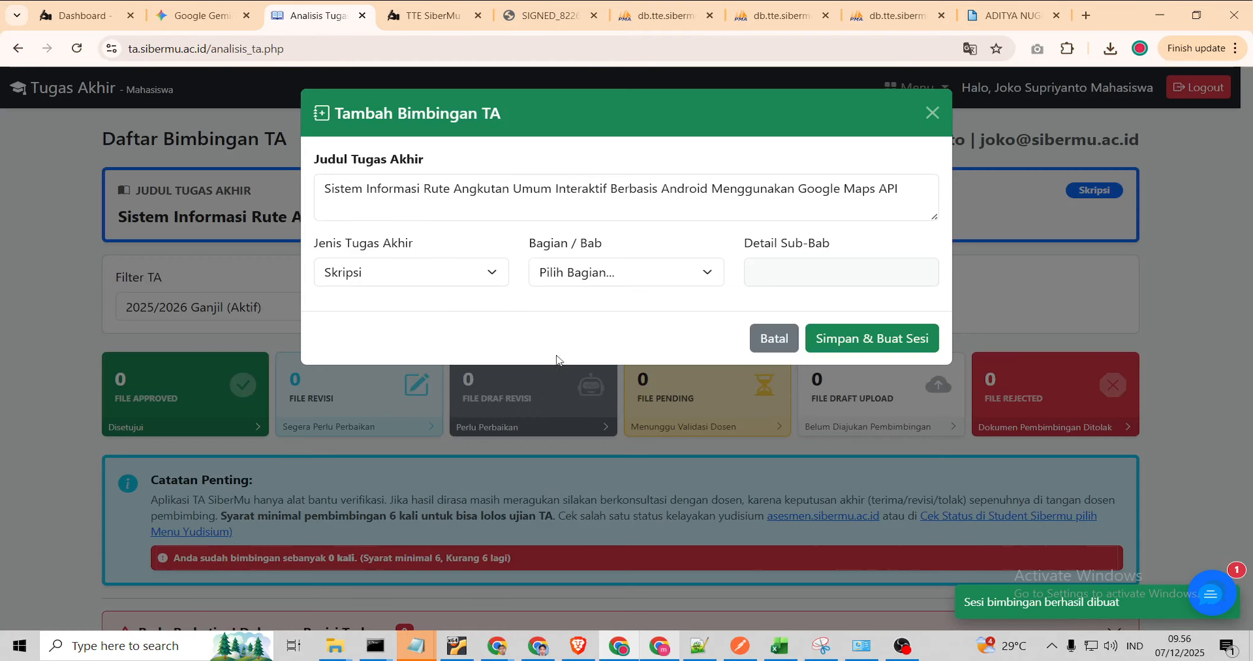
left_click(619, 280)
left_click(621, 434)
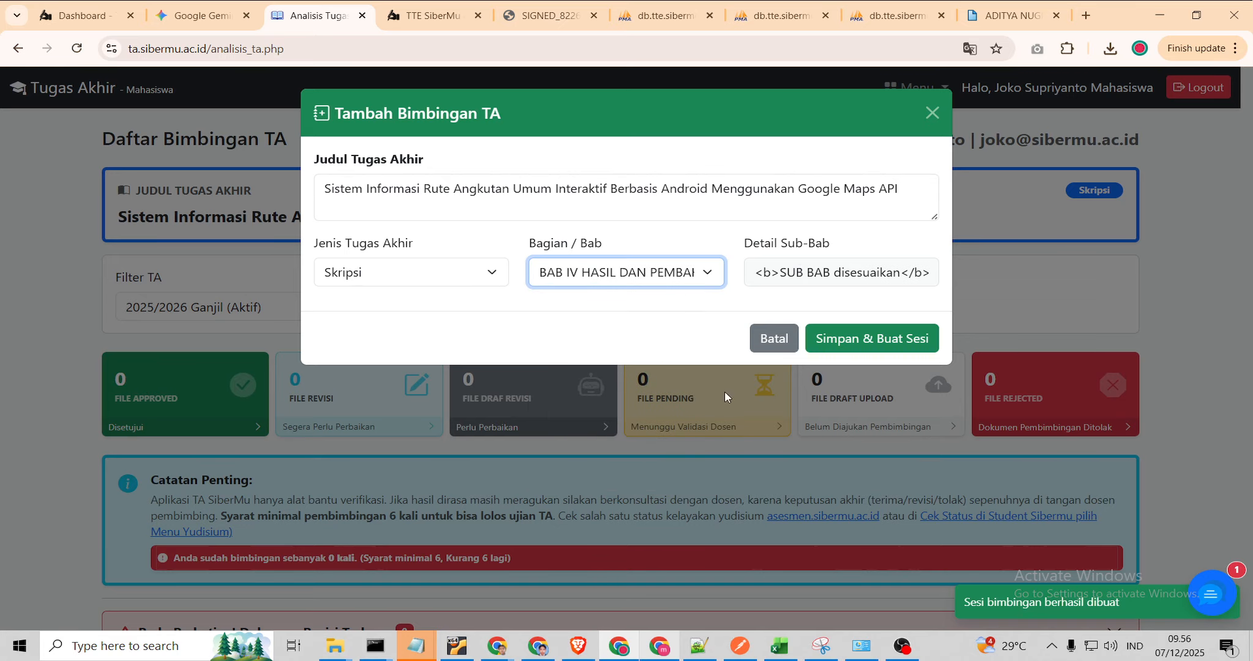
left_click(833, 354)
- Add and save a guidance session for the BAB III METODE PENELITIAN chapter
left_click(514, 315)
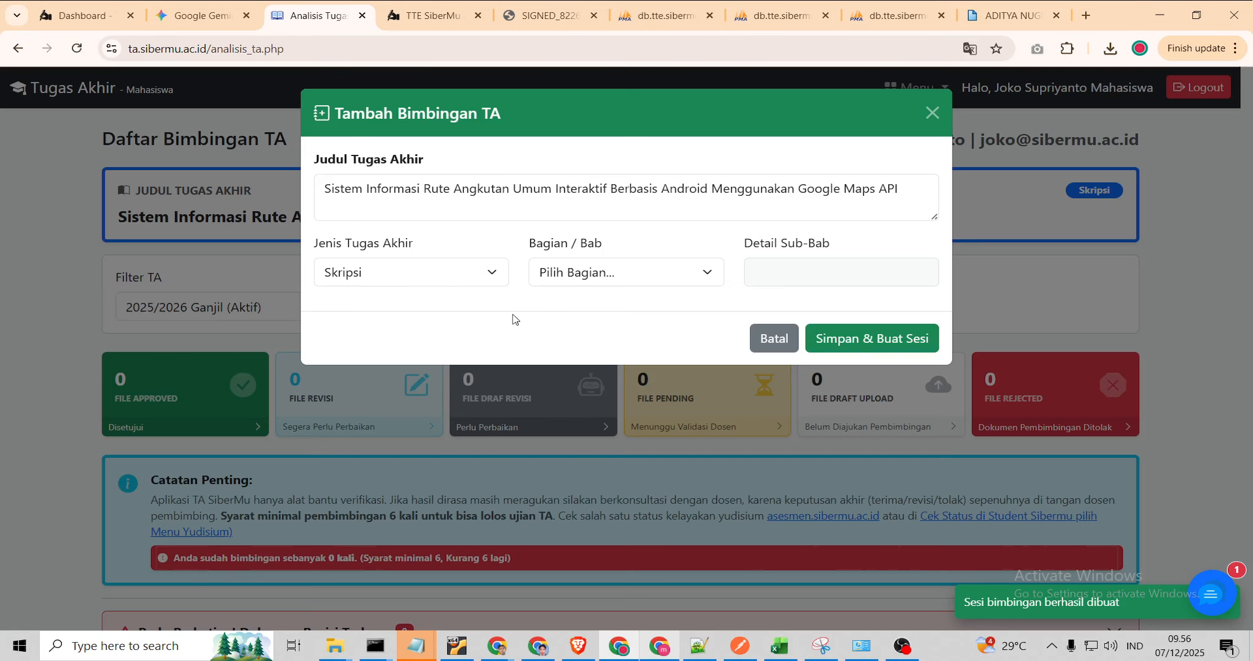
left_click(580, 281)
left_click(605, 422)
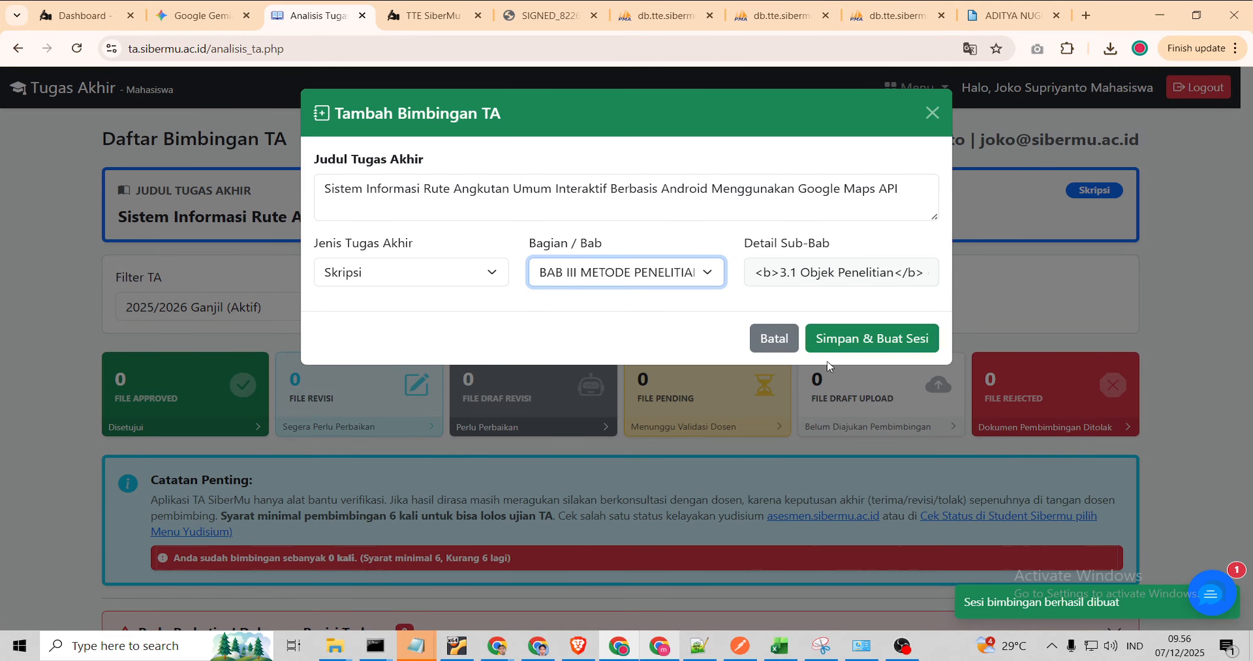
left_click(851, 346)
- Add and save a guidance session for the BAB II TINJAUAN PUSTAKA chapter
left_click(515, 309)
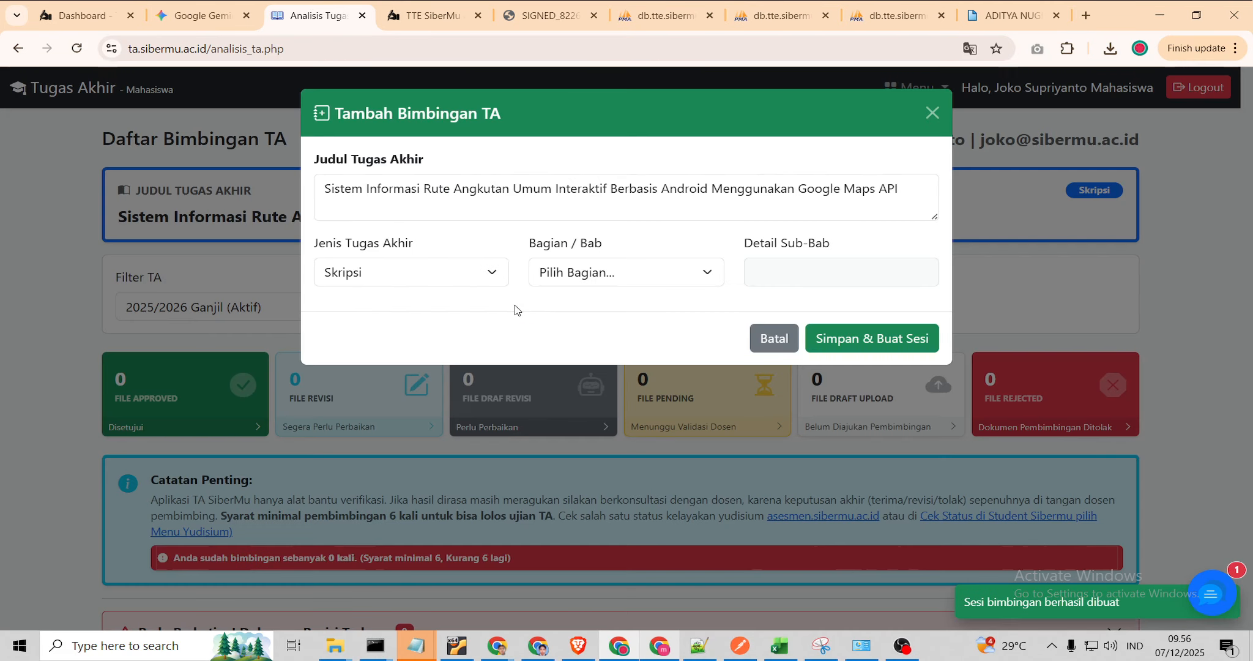
left_click(604, 274)
left_click(612, 385)
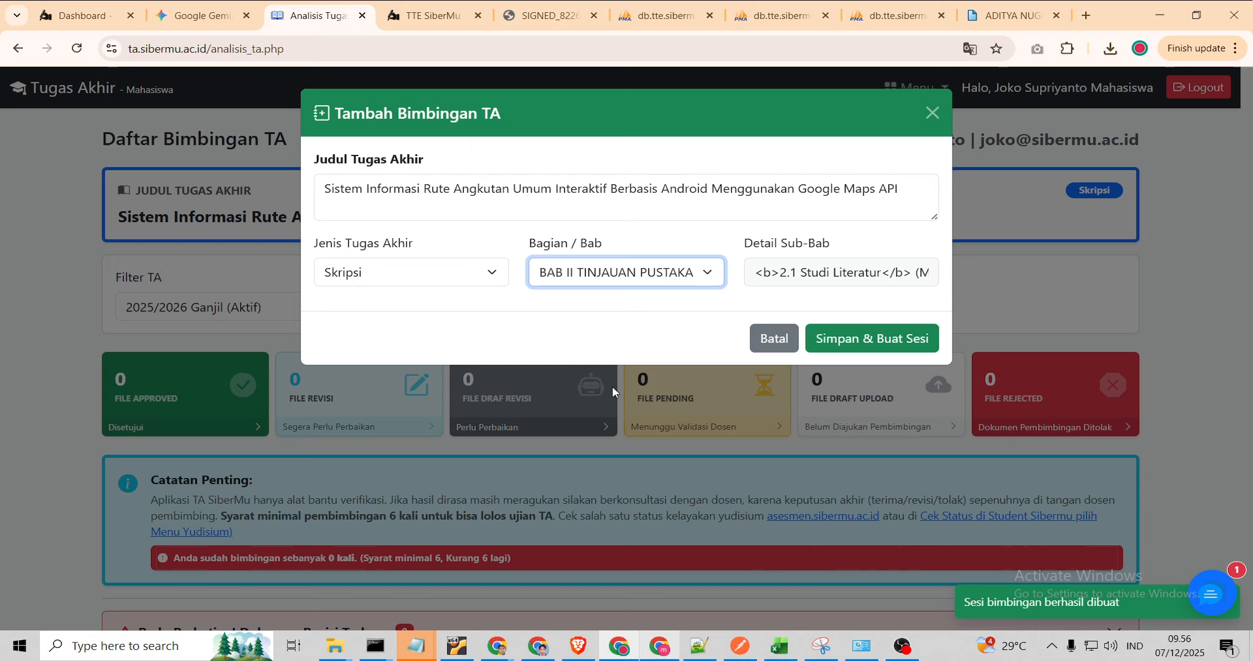
left_click(872, 338)
- Add and save a guidance session for the BAB I PENDAHULUAN chapter
left_click(508, 306)
left_click(622, 274)
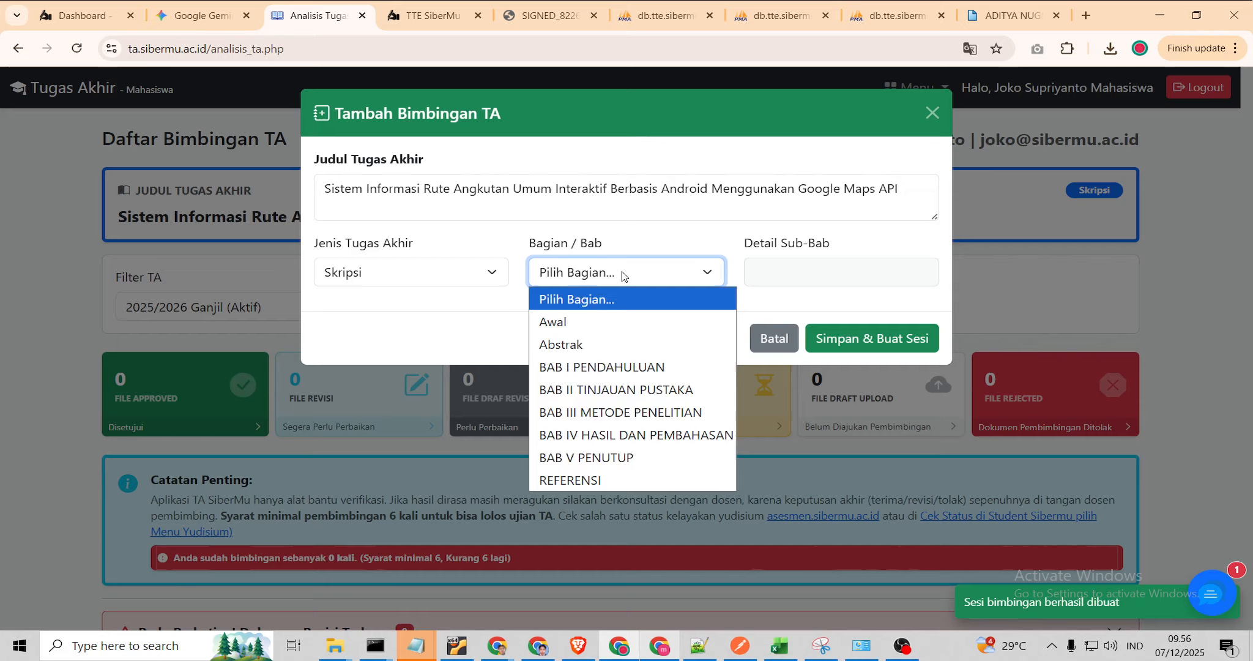
left_click(602, 367)
left_click(875, 339)
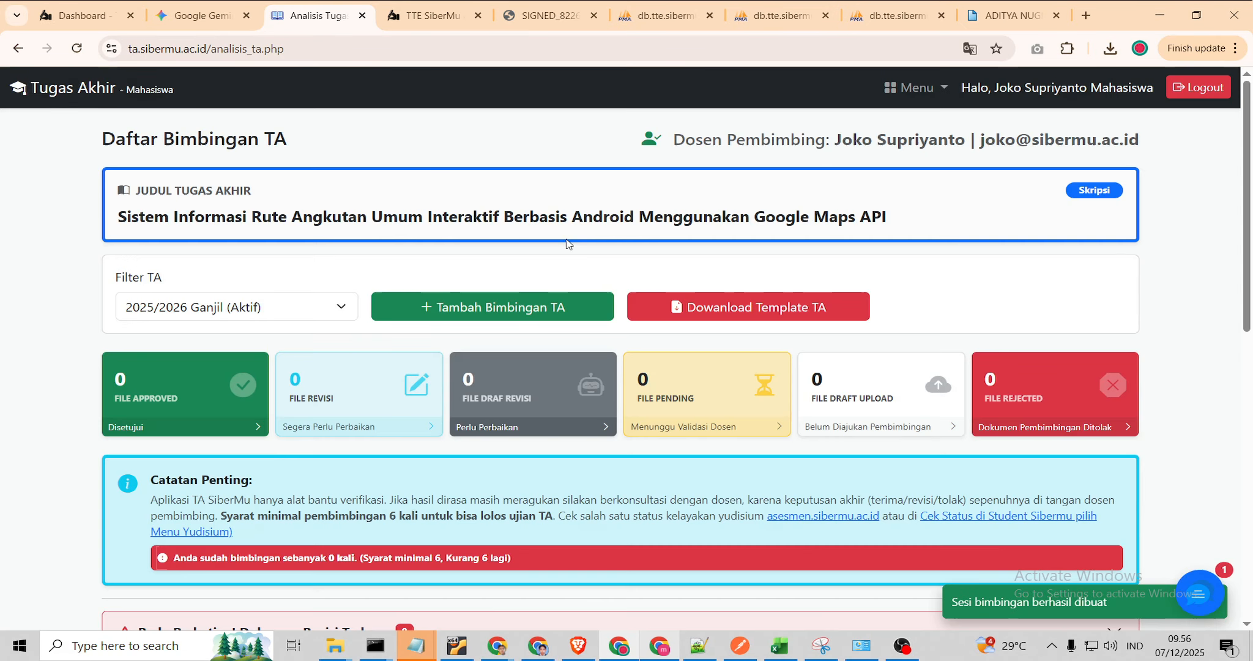
- Add and save a guidance session for the Abstrak section of the thesis
left_click(498, 308)
left_click(630, 275)
left_click(621, 346)
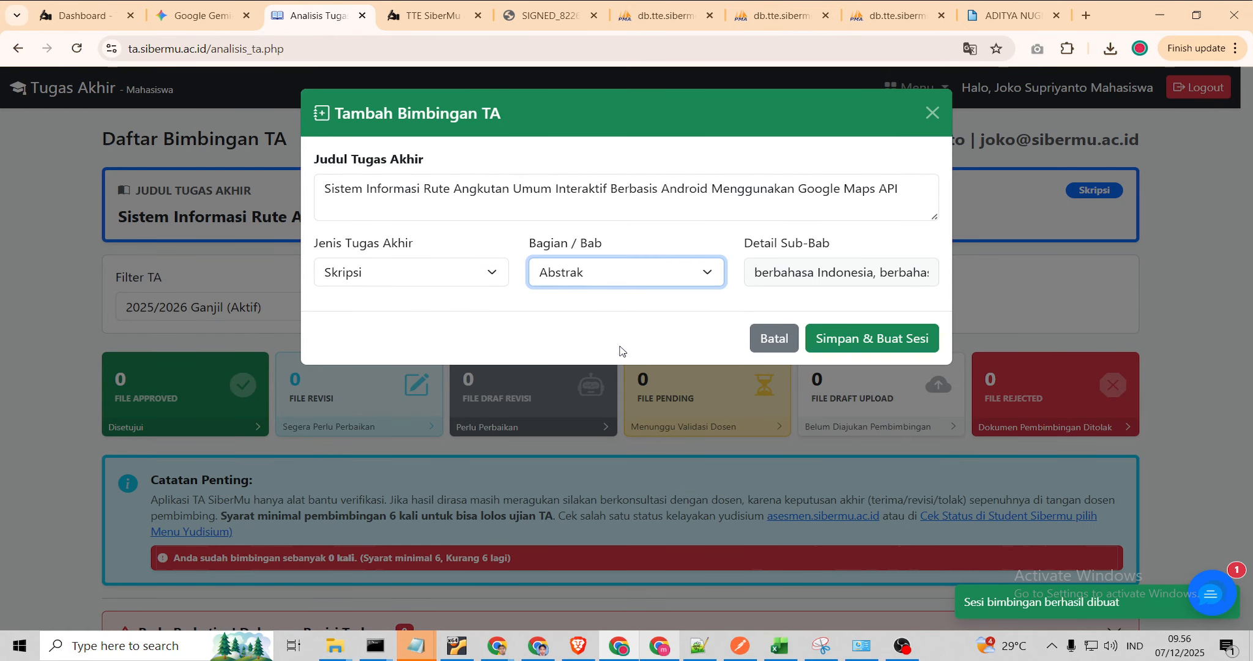
left_click(864, 350)
- Add and save a guidance session for the Awal section of the thesis
left_click(528, 305)
left_click(576, 275)
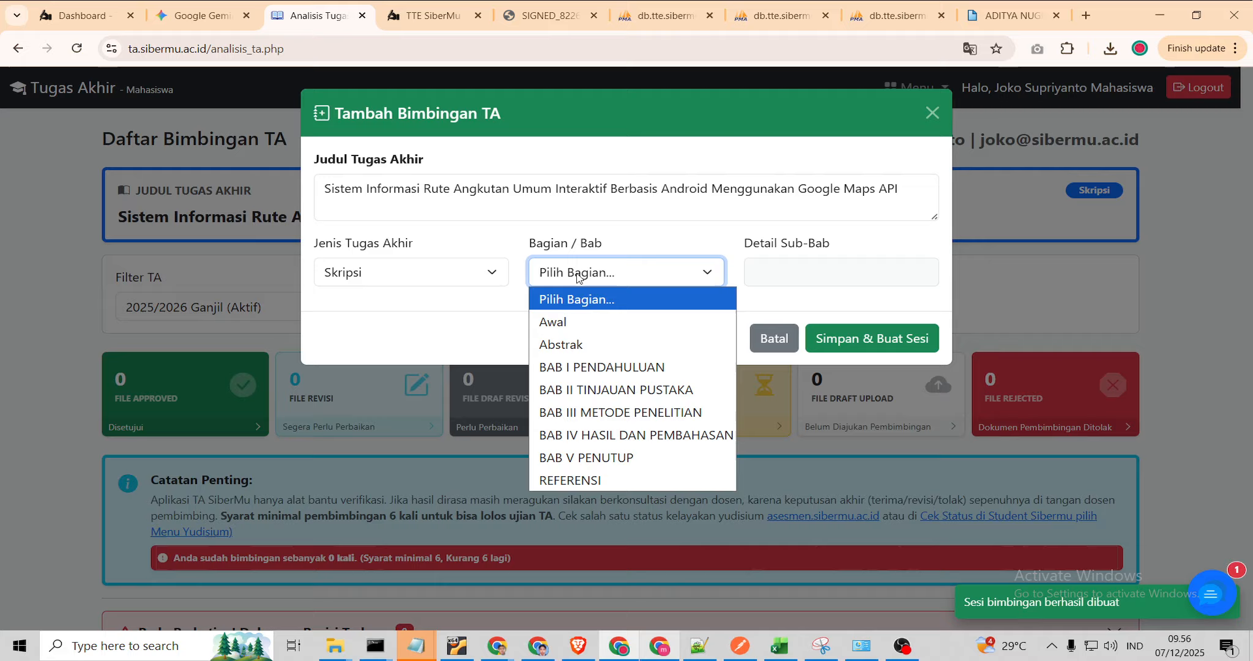
left_click(552, 323)
left_click(852, 346)
- Reload the guidance page and review the list of sessions from Awal through REFERENSI along with the status summary above it
scroll(656, 481, "down", 3)
scroll(656, 482, "down", 3)
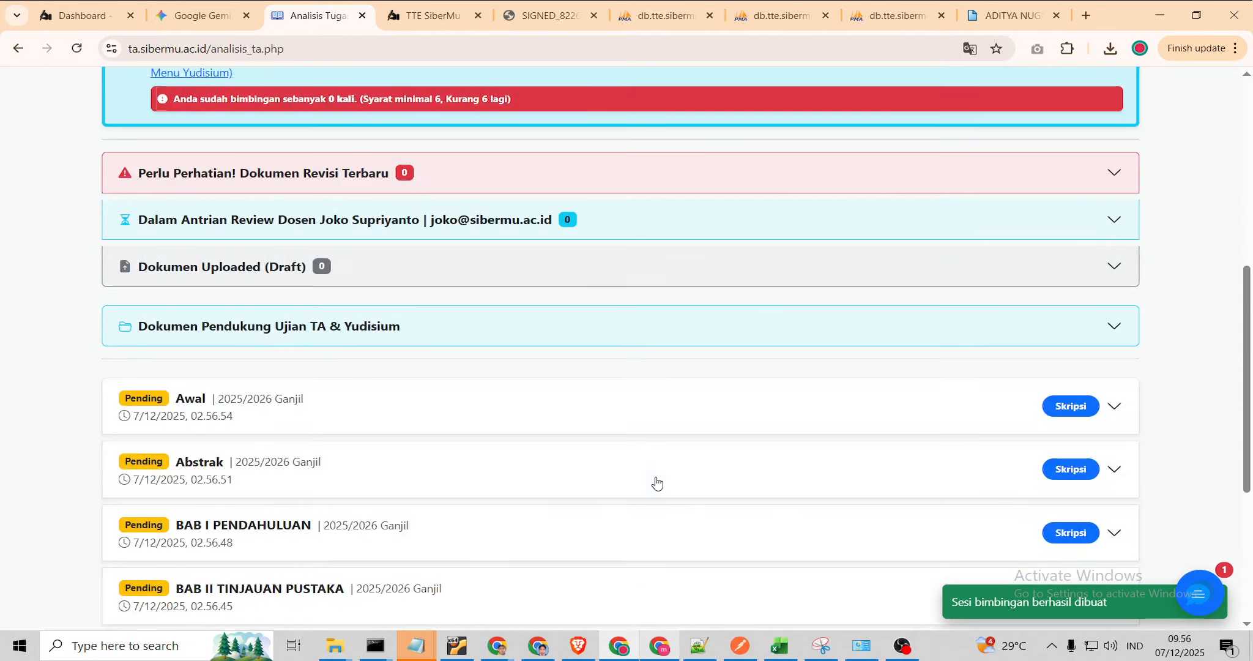
left_click(77, 49)
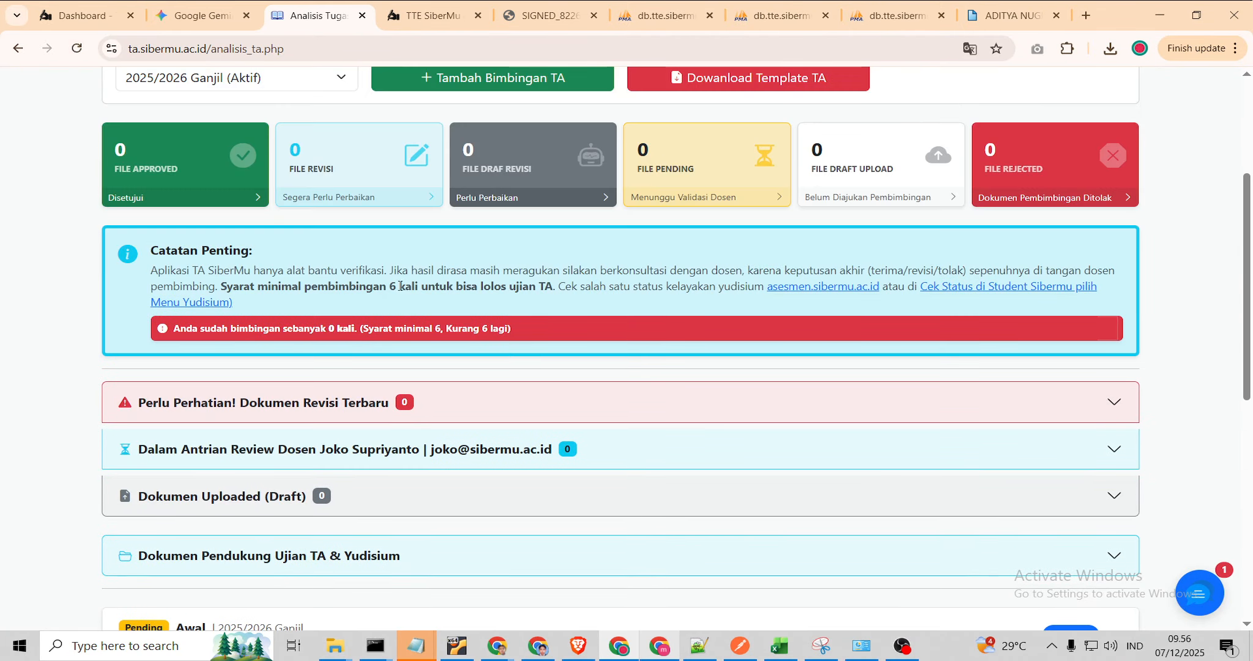
scroll(626, 461, "down", 7)
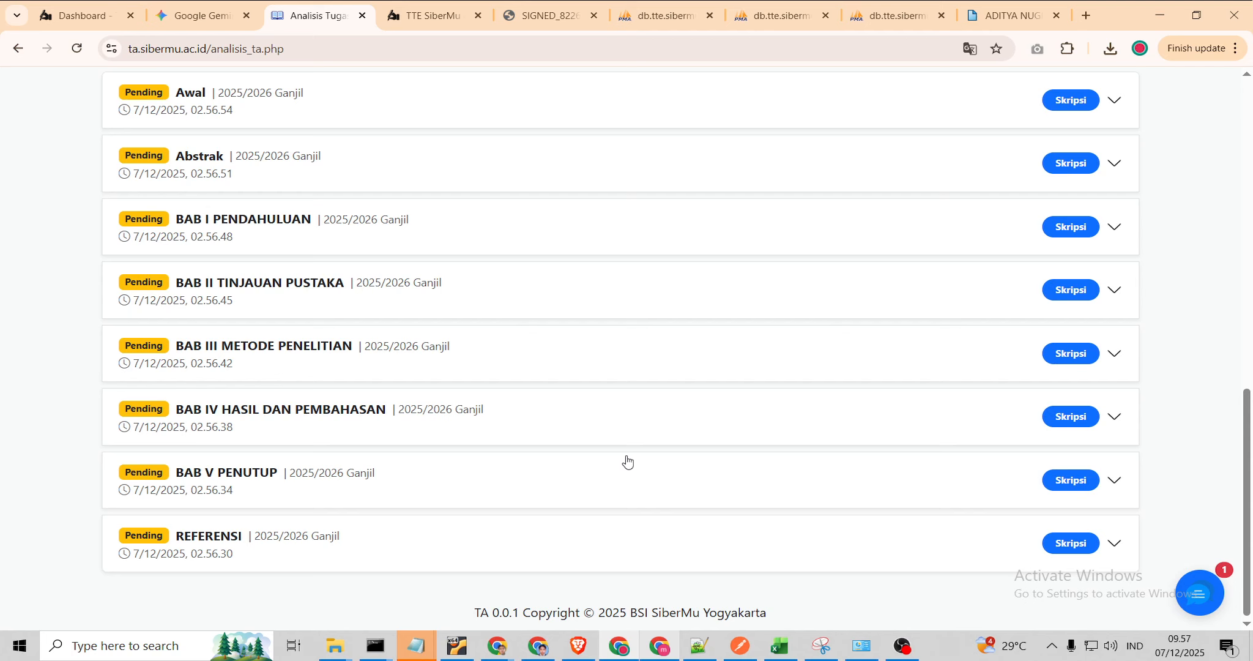
scroll(627, 461, "up", 3)
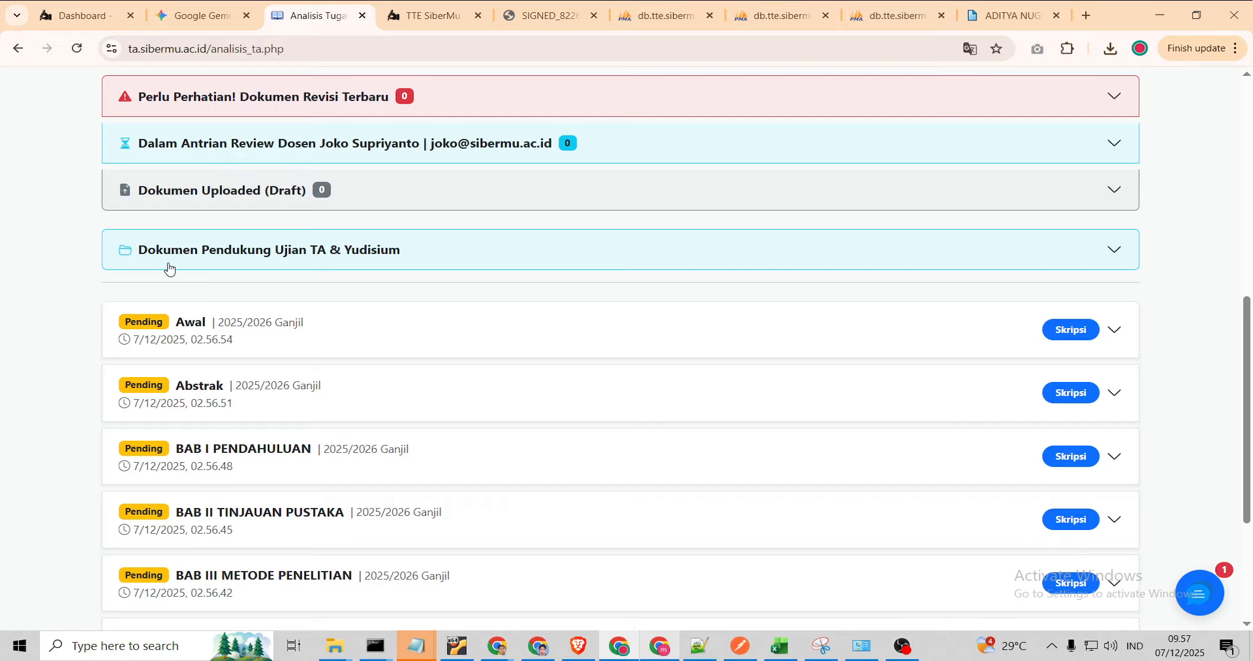
scroll(265, 411, "down", 3)
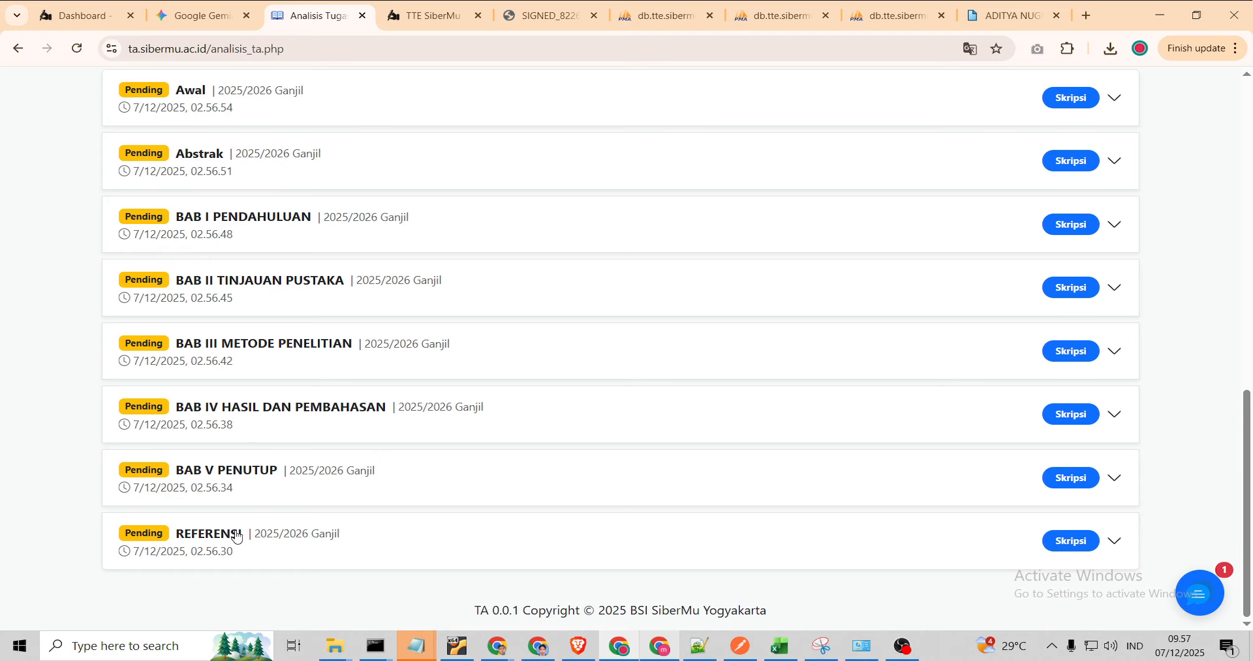
scroll(237, 532, "up", 2)
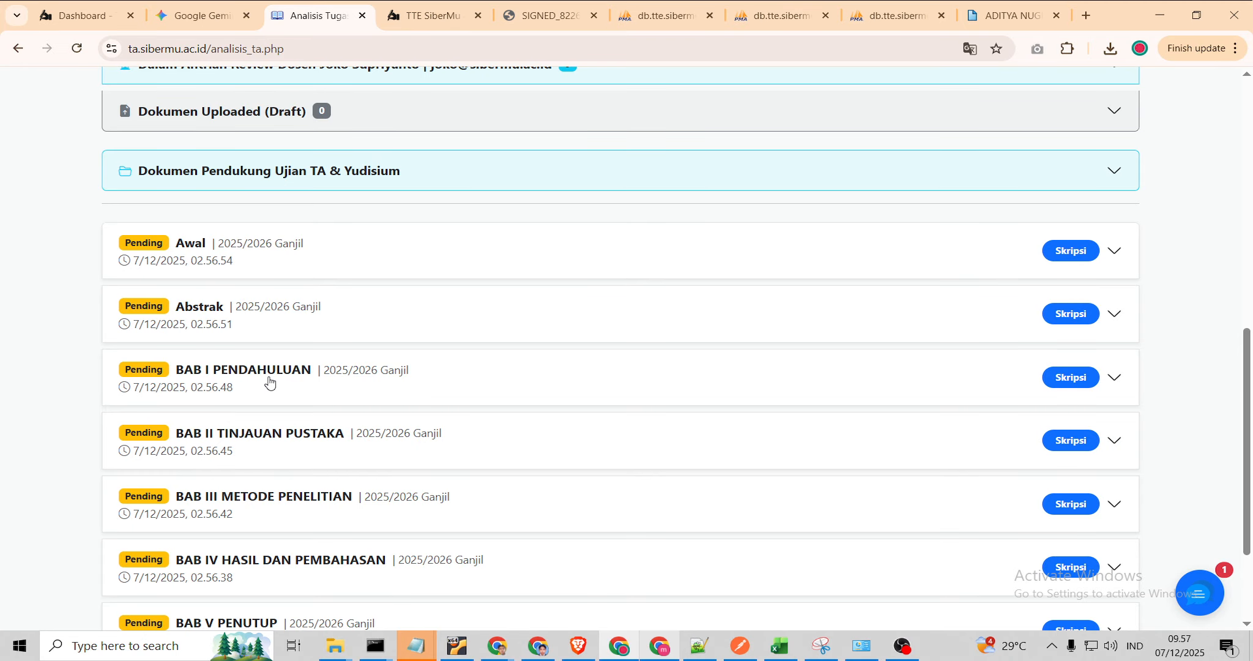
scroll(269, 383, "down", 2)
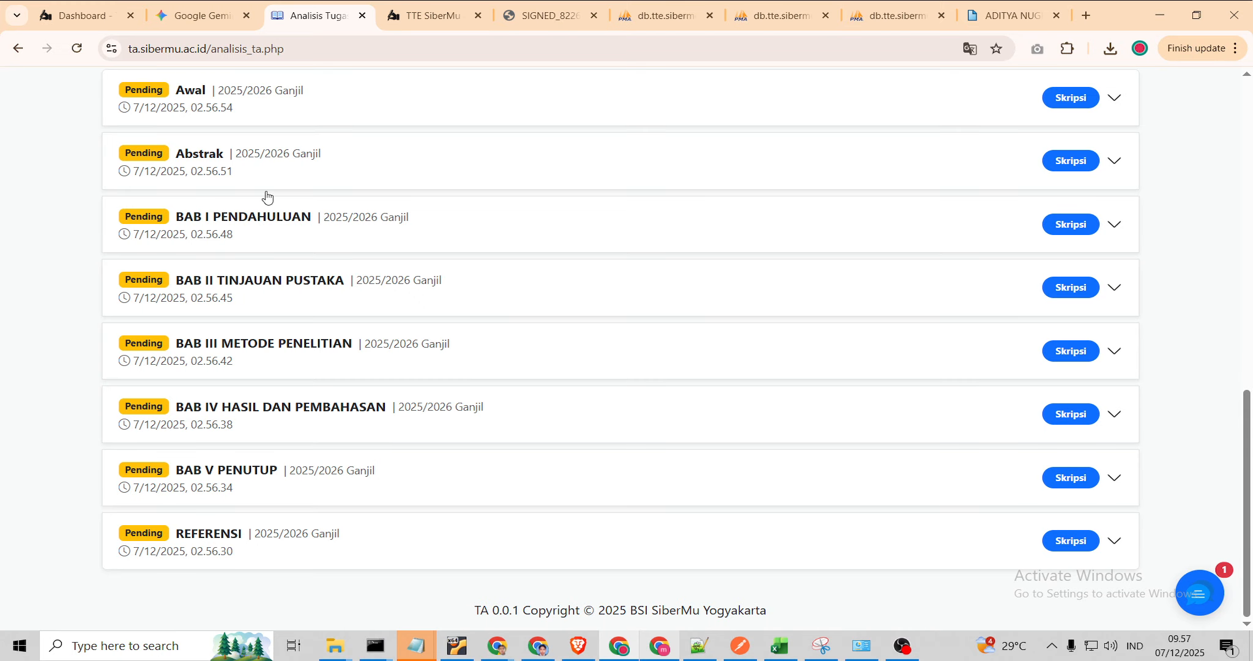
scroll(263, 110, "up", 10)
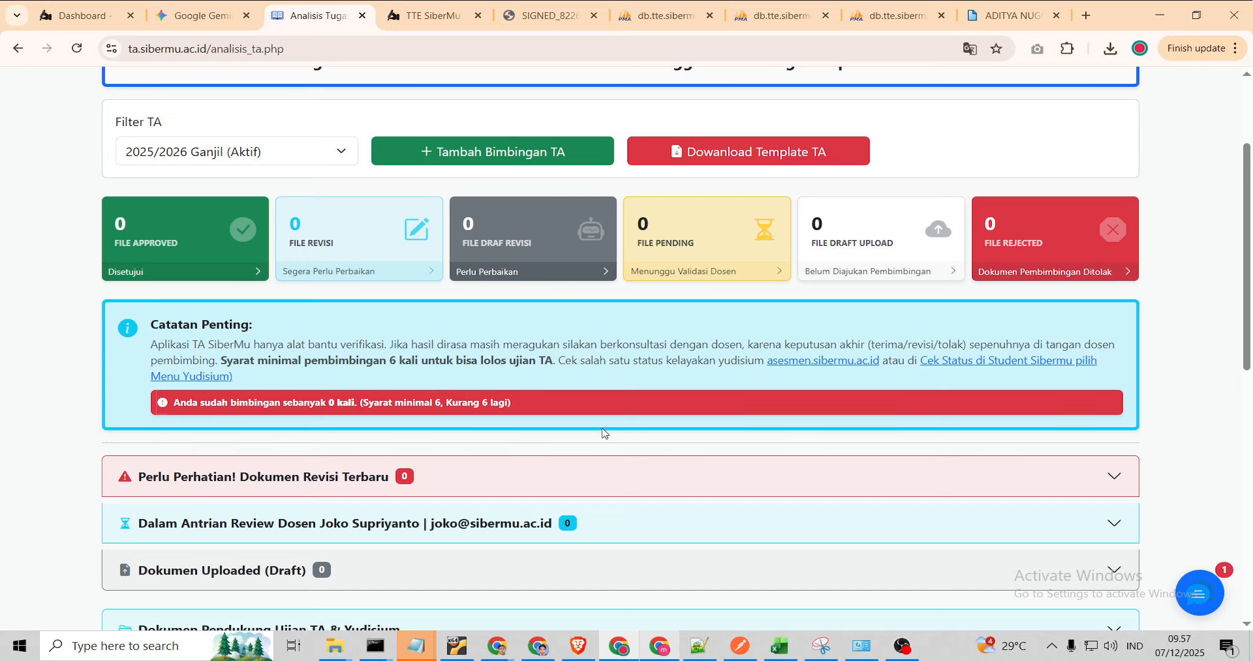
scroll(616, 457, "down", 5)
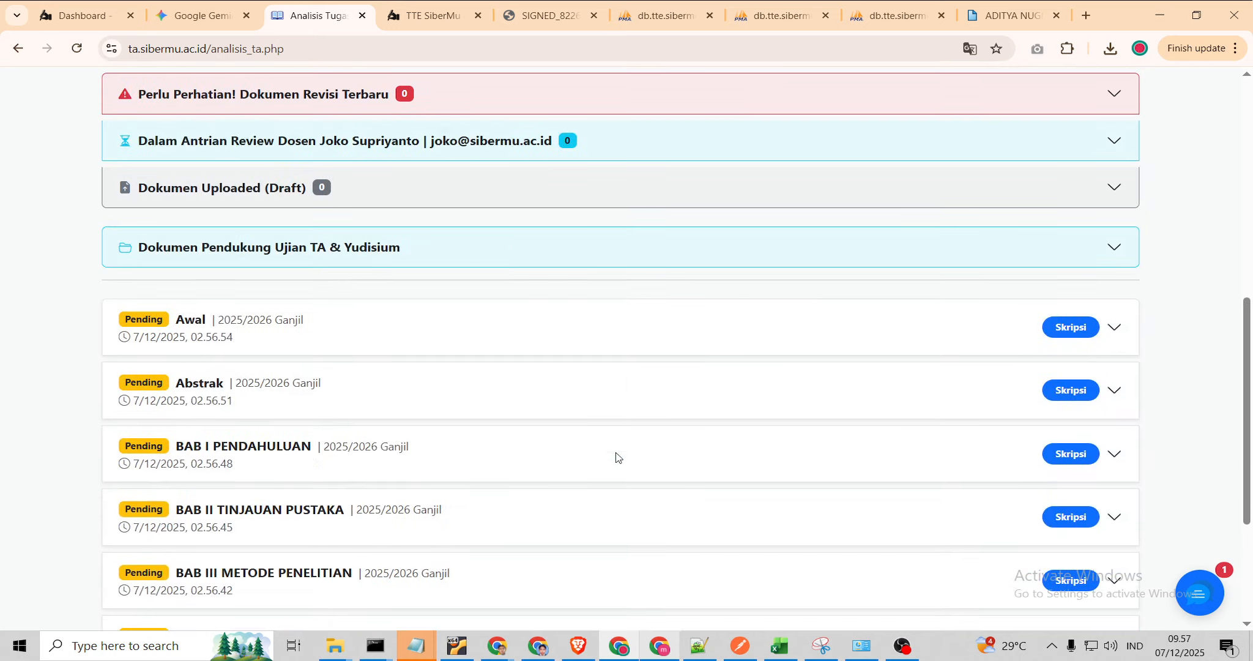
- Expand the Awal session, read its required pages and file format for upload, and collapse it again
left_click(469, 344)
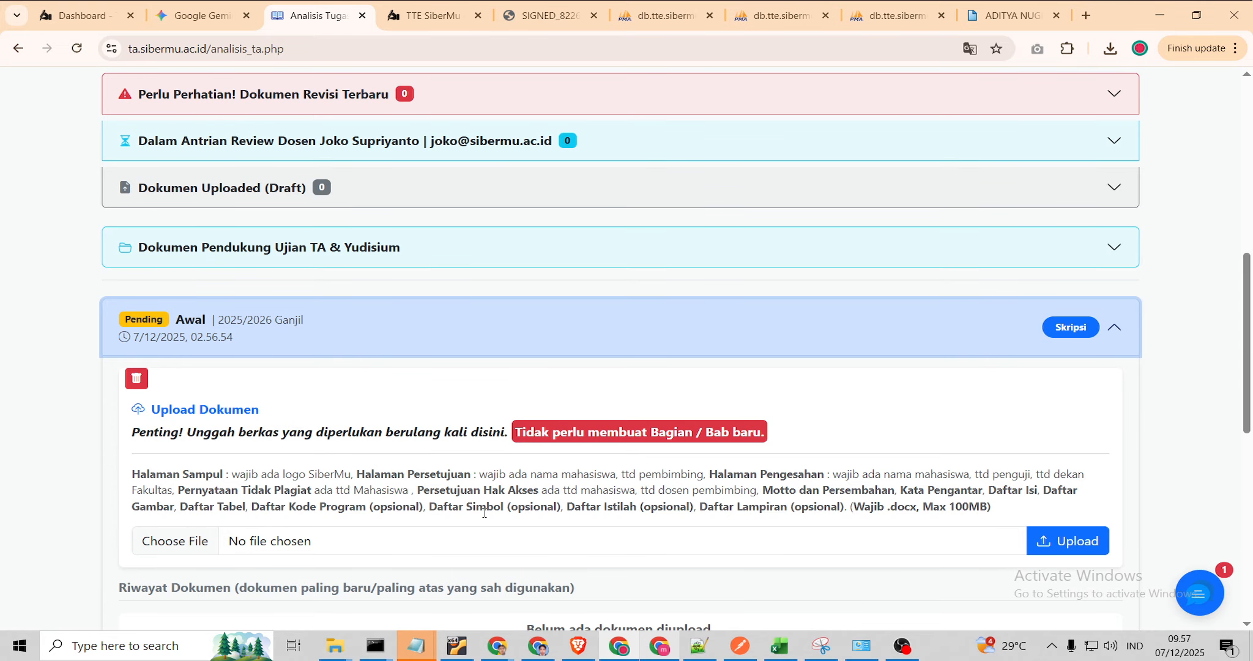
scroll(204, 435, "down", 1)
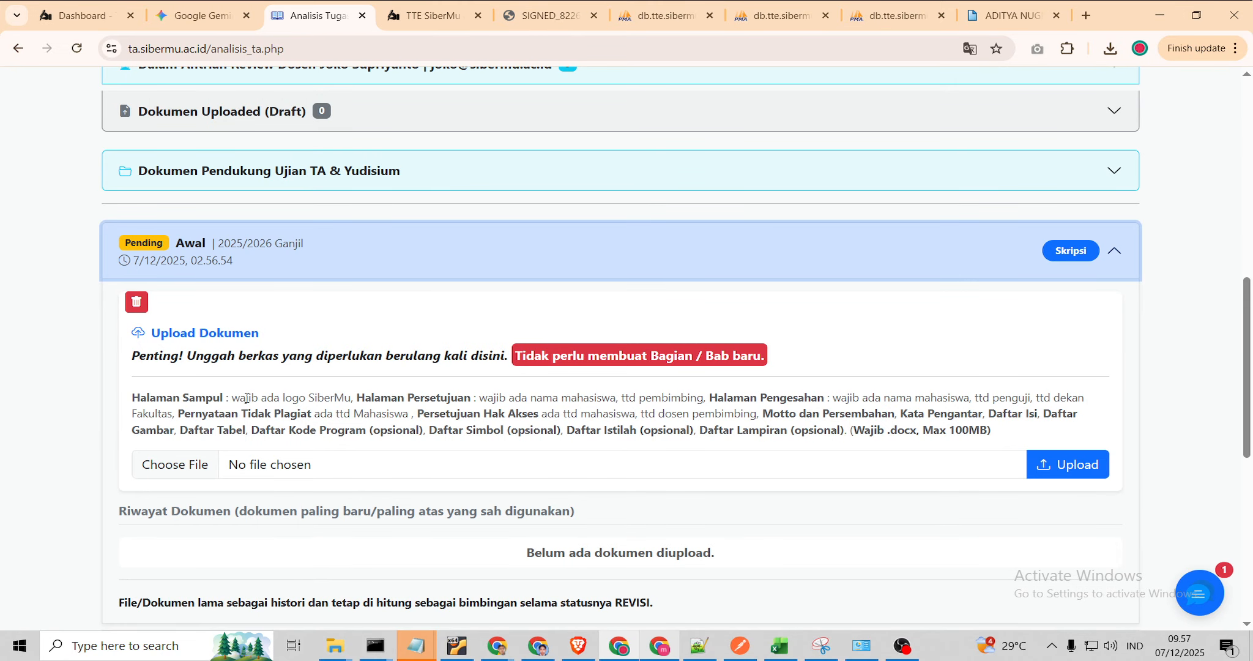
left_click_drag(358, 397, 471, 398)
left_click_drag(708, 397, 923, 414)
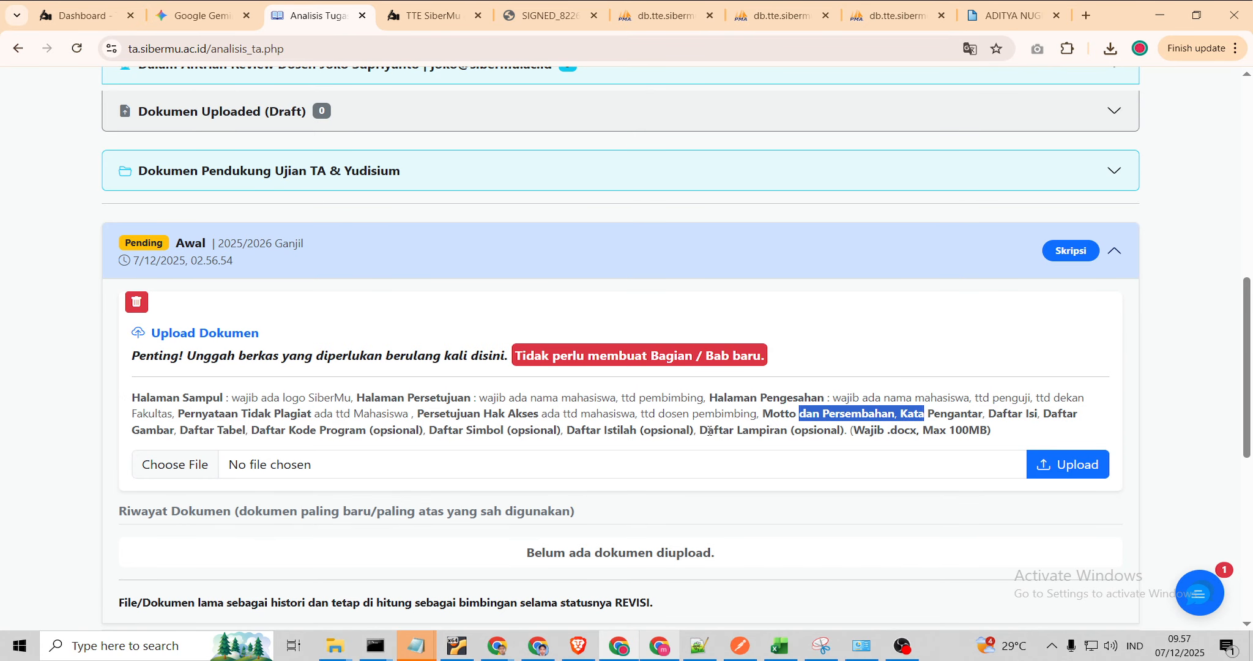
left_click_drag(706, 430, 826, 430)
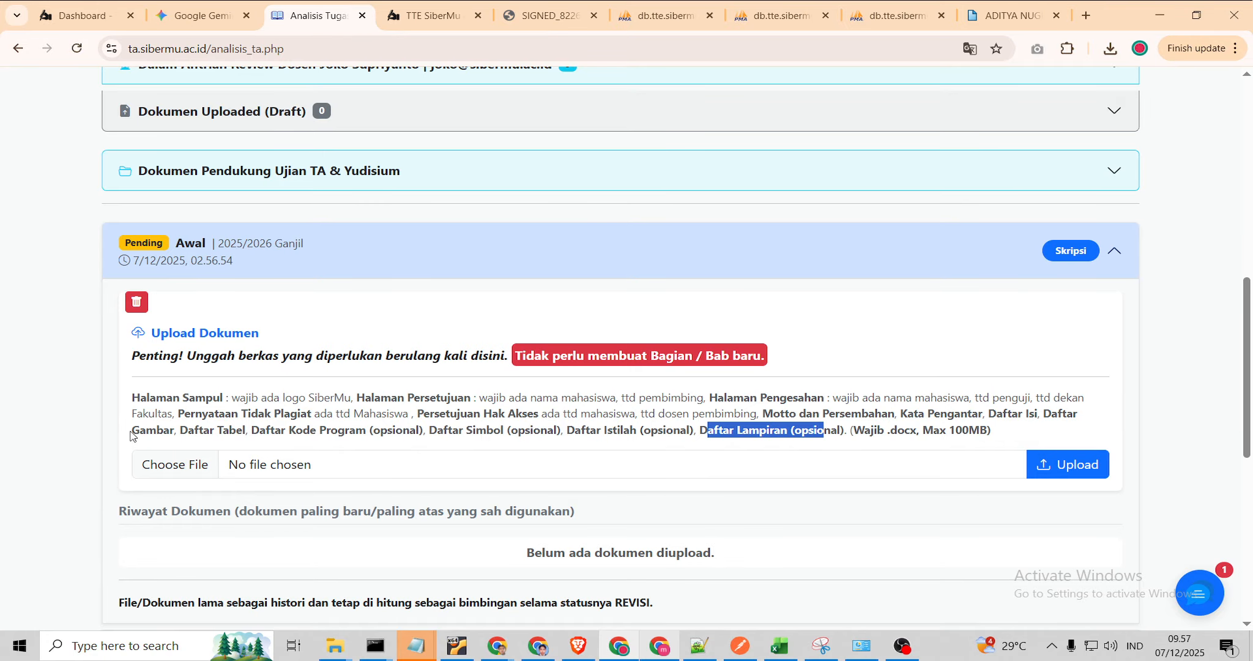
left_click_drag(138, 430, 824, 445)
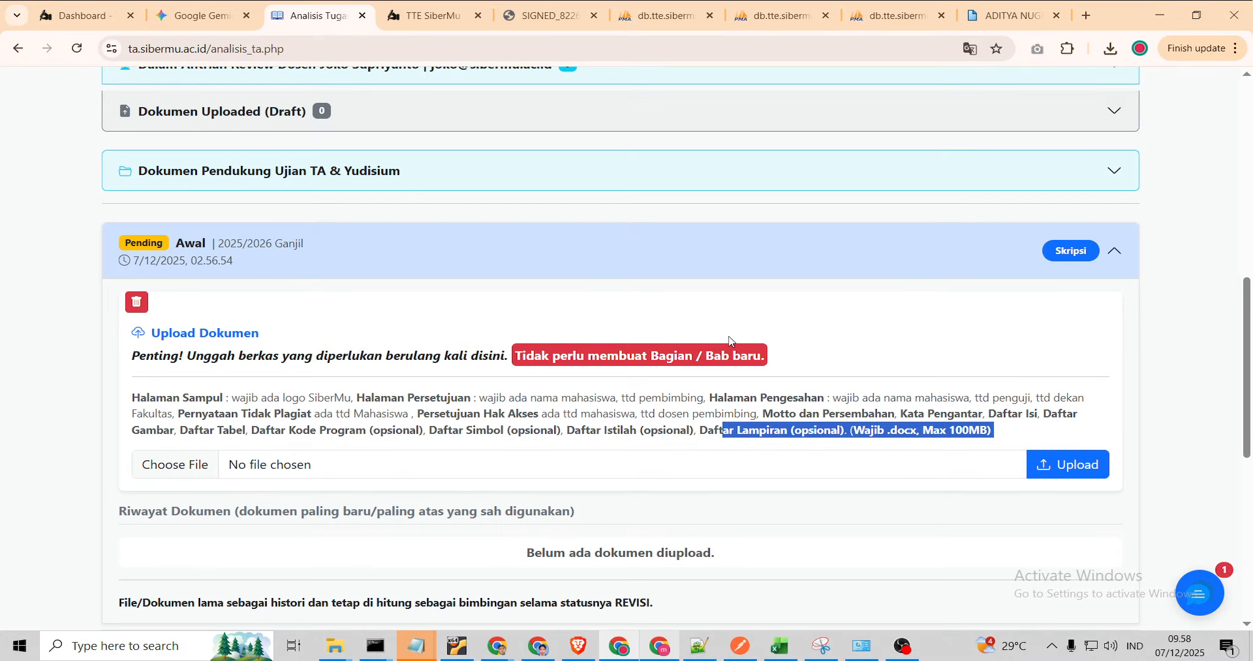
scroll(730, 336, "down", 1)
left_click(309, 166)
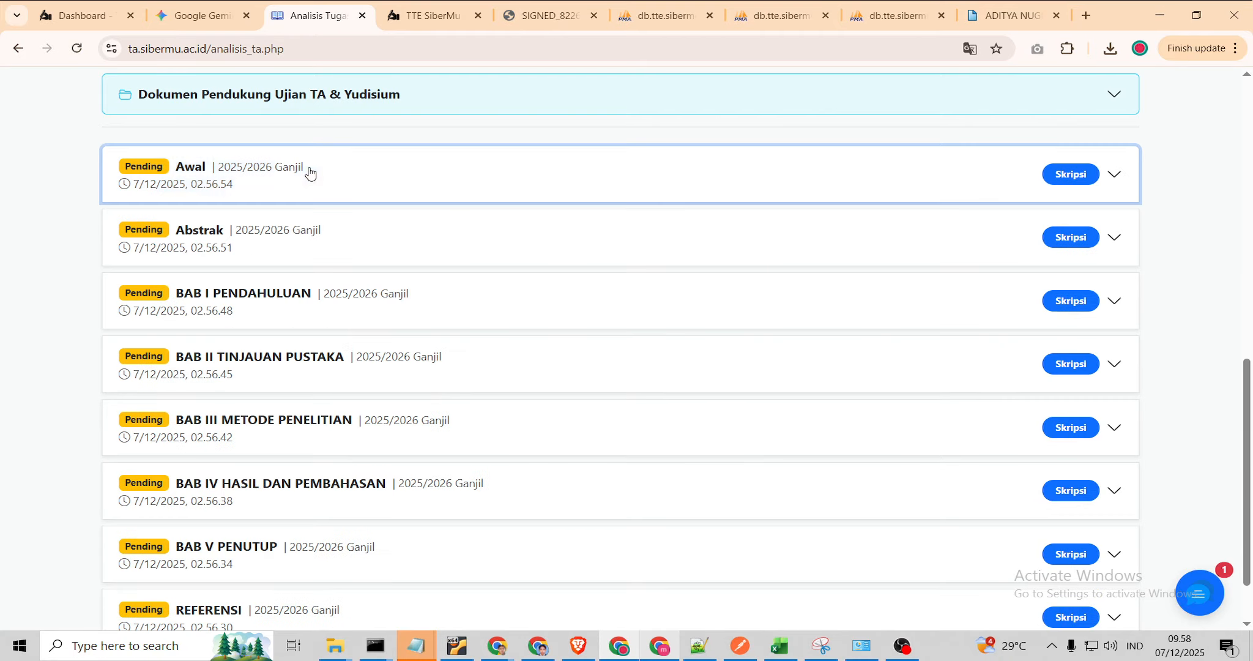
- Expand the Abstrak session, read the requirements for its three paragraphs and file format, and collapse it again
left_click(318, 234)
scroll(396, 389, "down", 2)
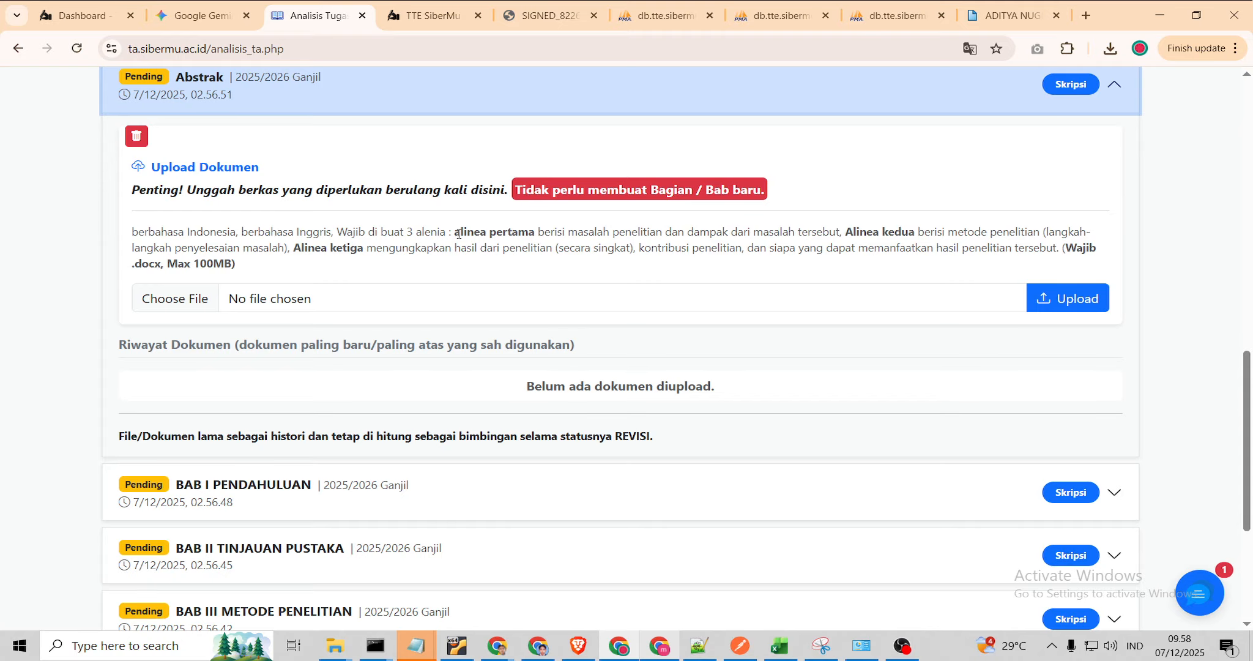
left_click_drag(459, 233, 1040, 230)
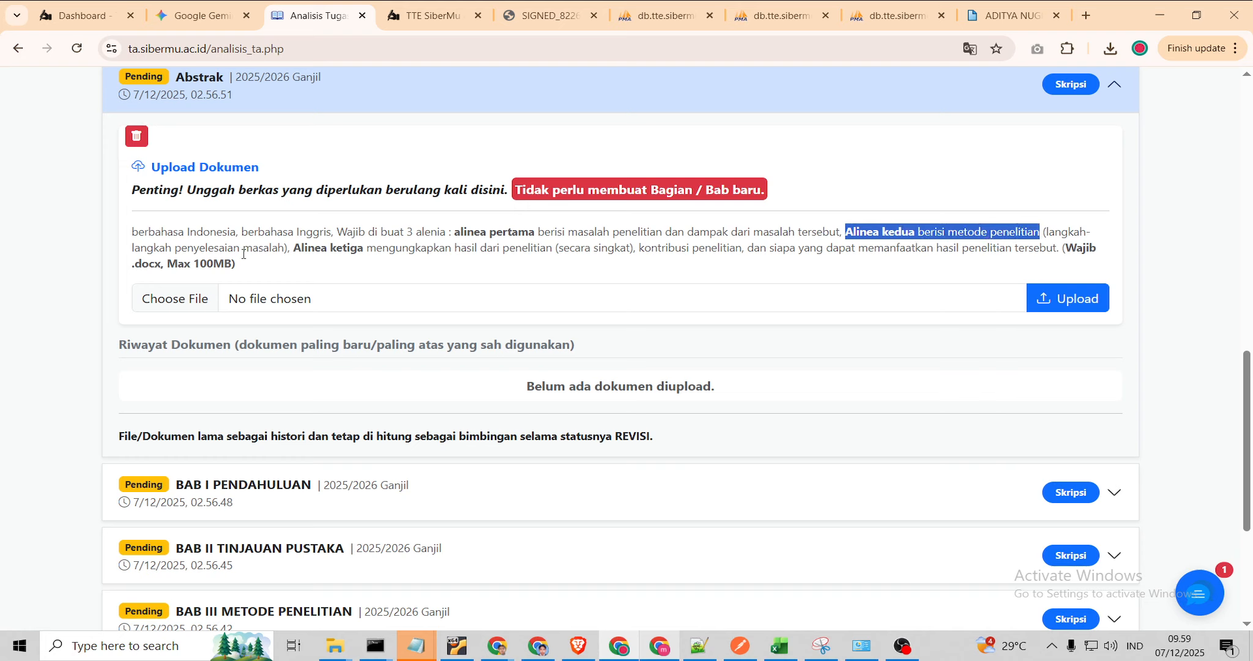
left_click_drag(293, 249, 959, 253)
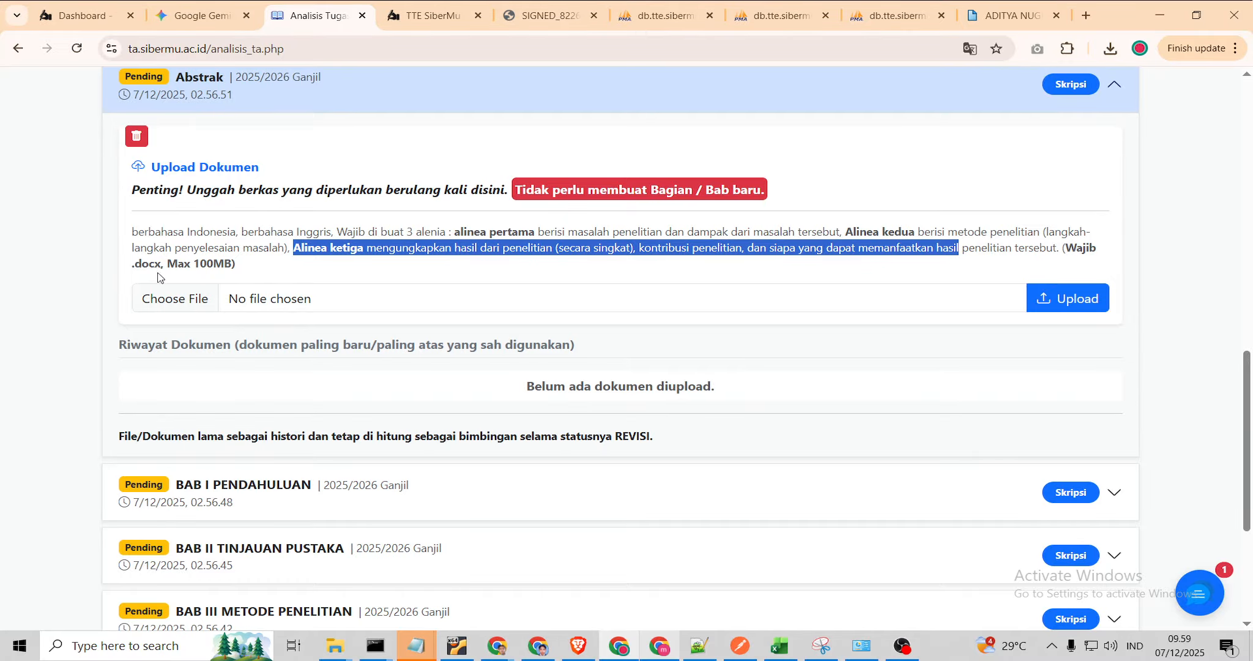
scroll(156, 268, "up", 2)
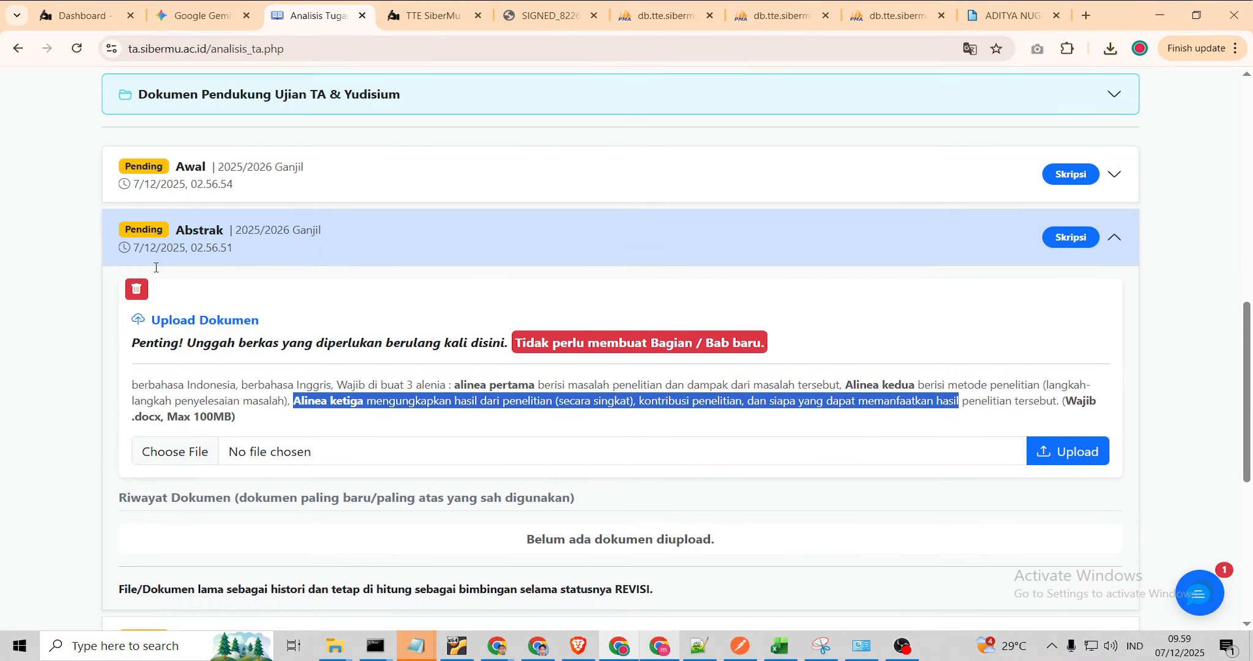
scroll(226, 269, "down", 2)
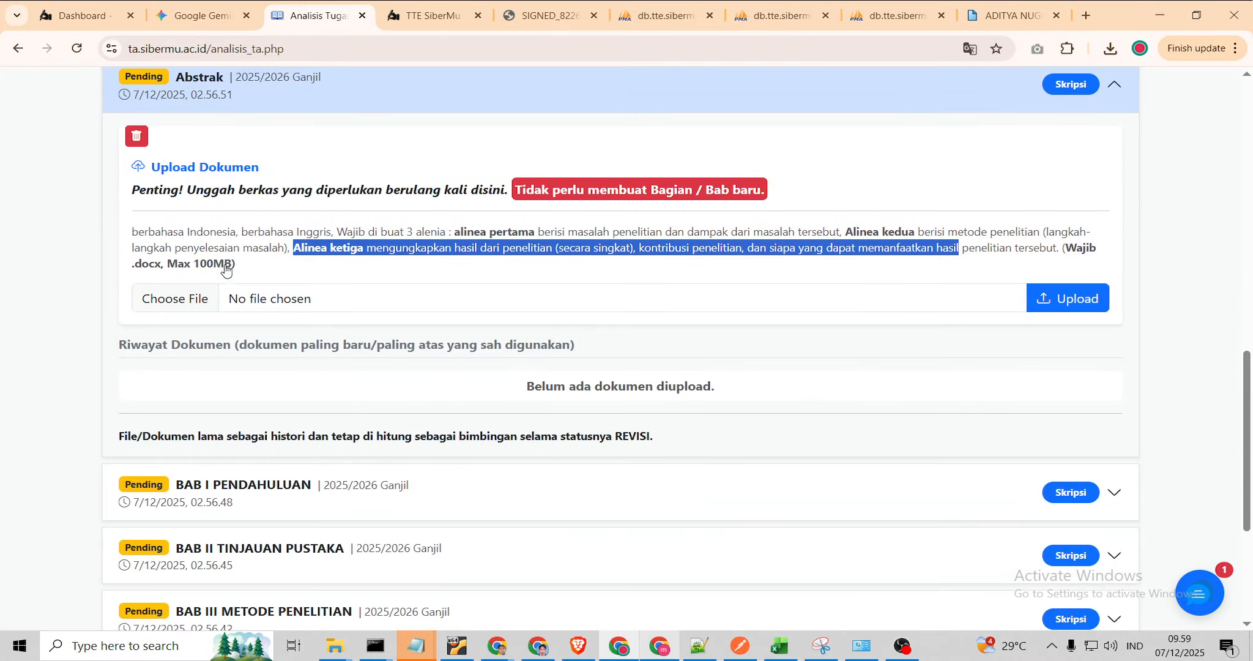
left_click(263, 79)
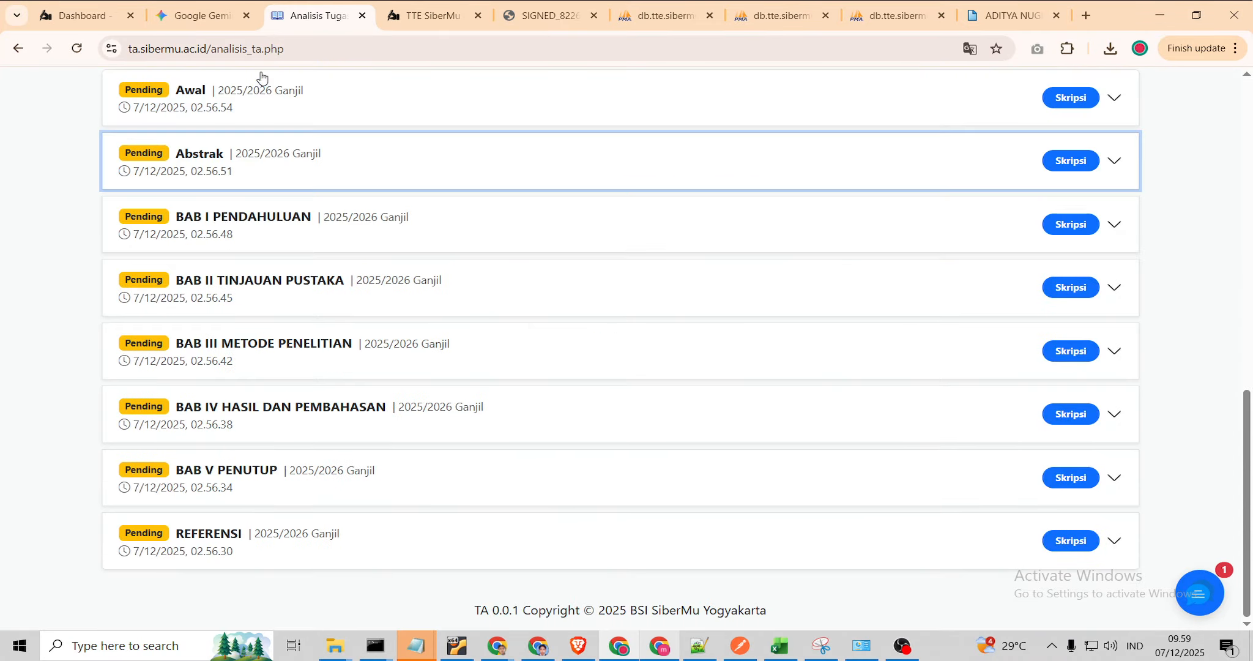
- Read the upload requirements of BAB I PENDAHULUAN from 1.1 to 1.7, and briefly check BAB II TINJAUAN PUSTAKA before collapsing both
left_click(272, 231)
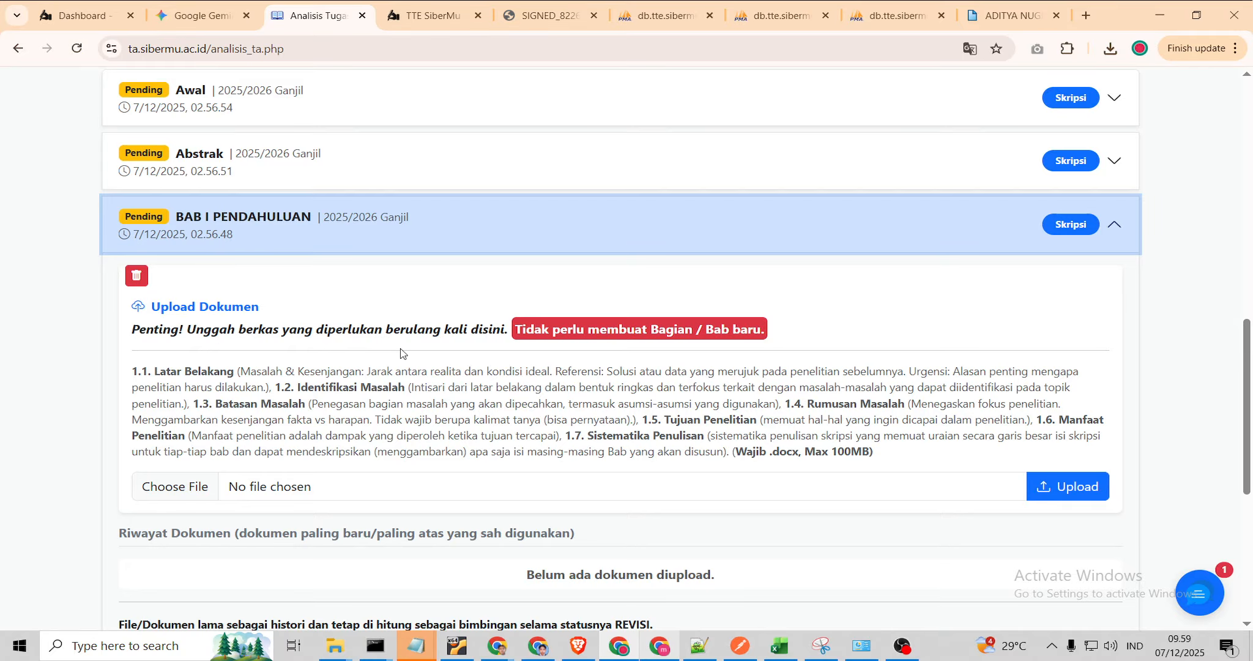
left_click_drag(131, 371, 762, 466)
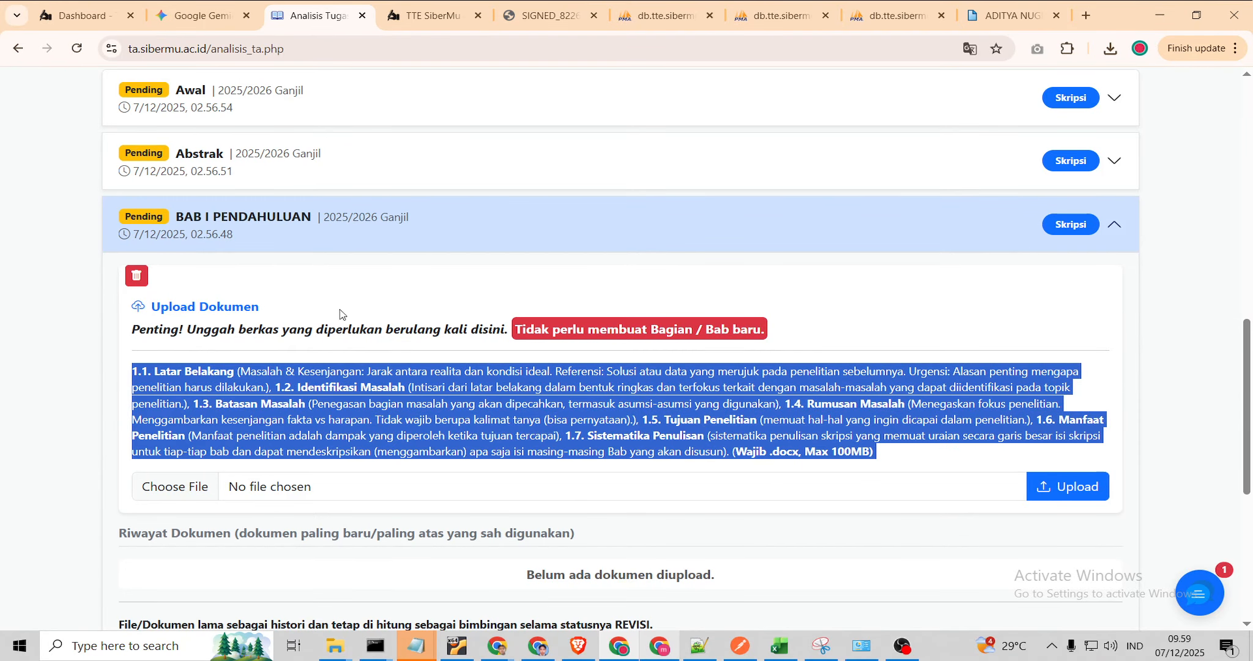
left_click(207, 234)
left_click(230, 304)
left_click(247, 289)
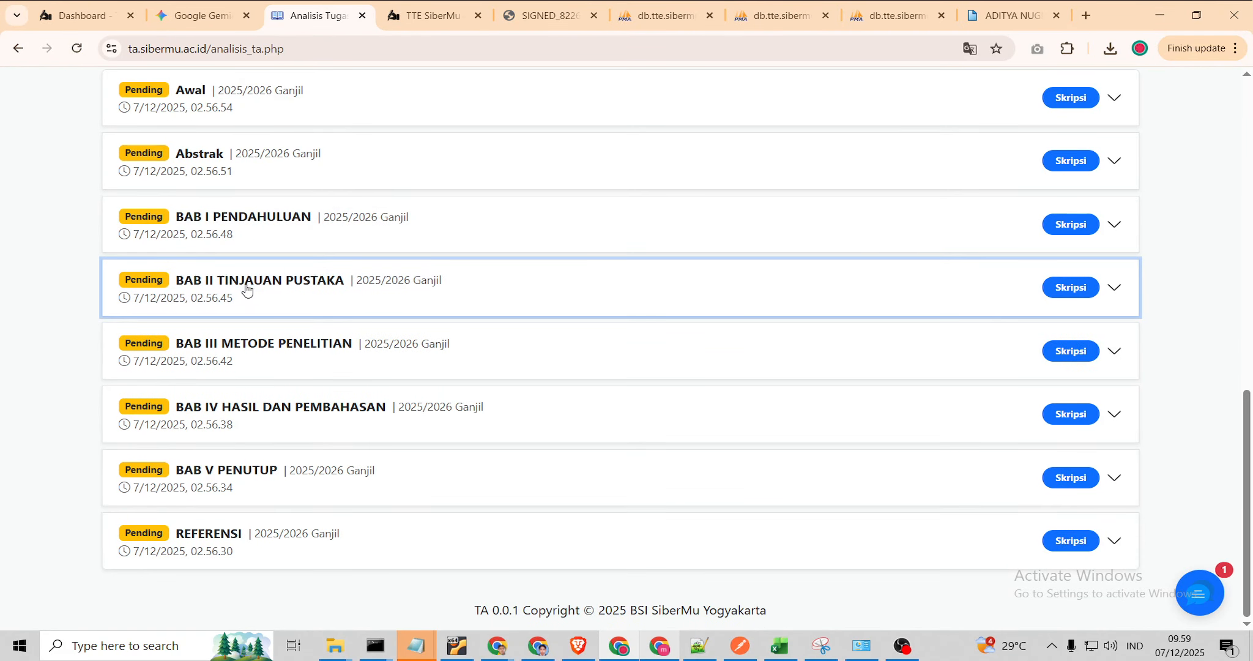
- Read the upload requirements of the REFERENSI session, collapse it, and expand the Awal session again
left_click(265, 550)
scroll(331, 489, "down", 5)
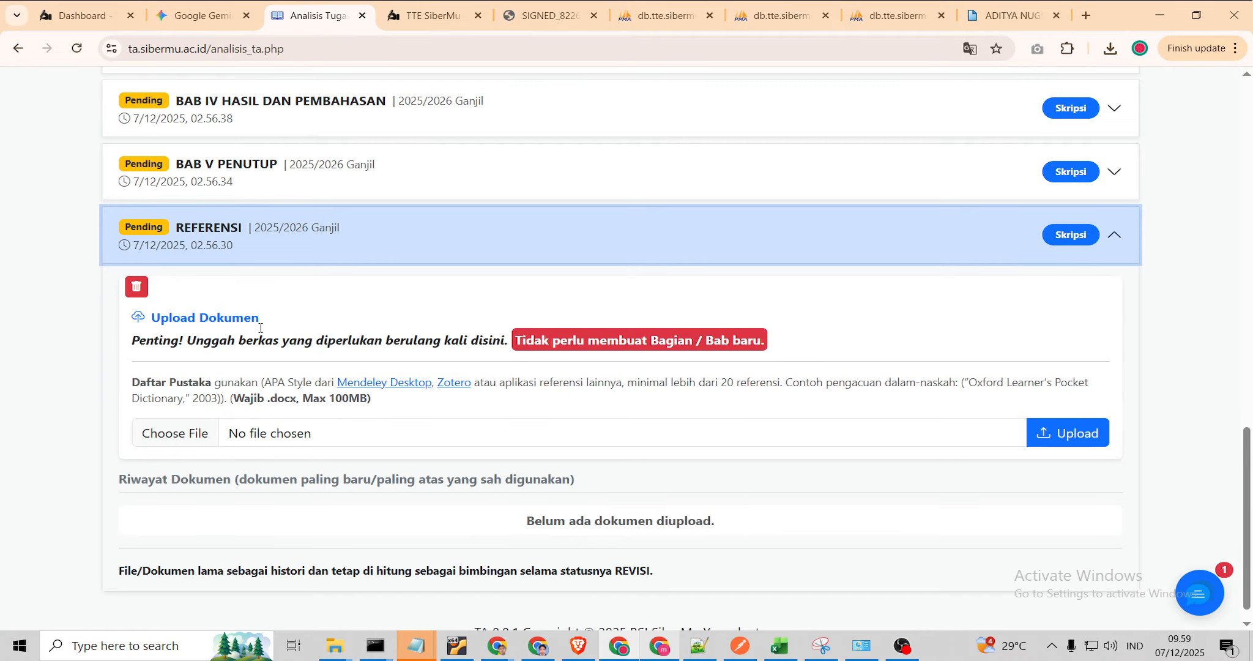
left_click(270, 225)
scroll(367, 403, "up", 5)
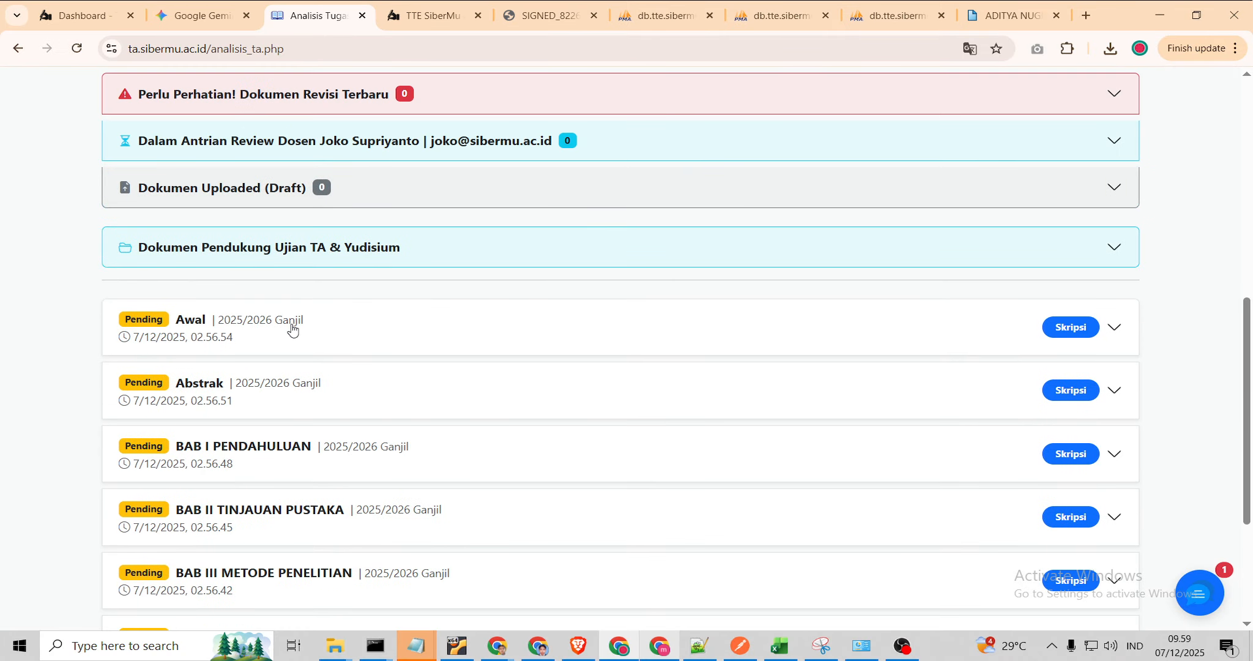
left_click(291, 329)
- Review the upload area and document history of the Awal/Cover session in the Jurnal student's portal window, and collapse the session
scroll(389, 382, "down", 2)
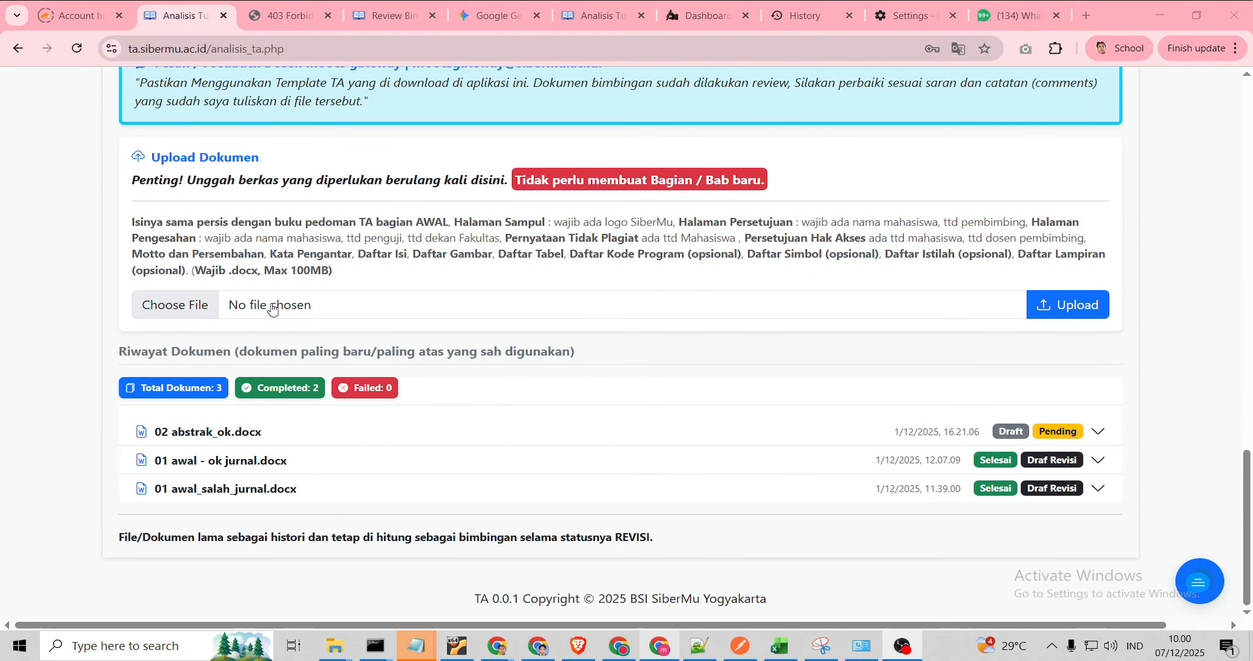
scroll(217, 303, "up", 2)
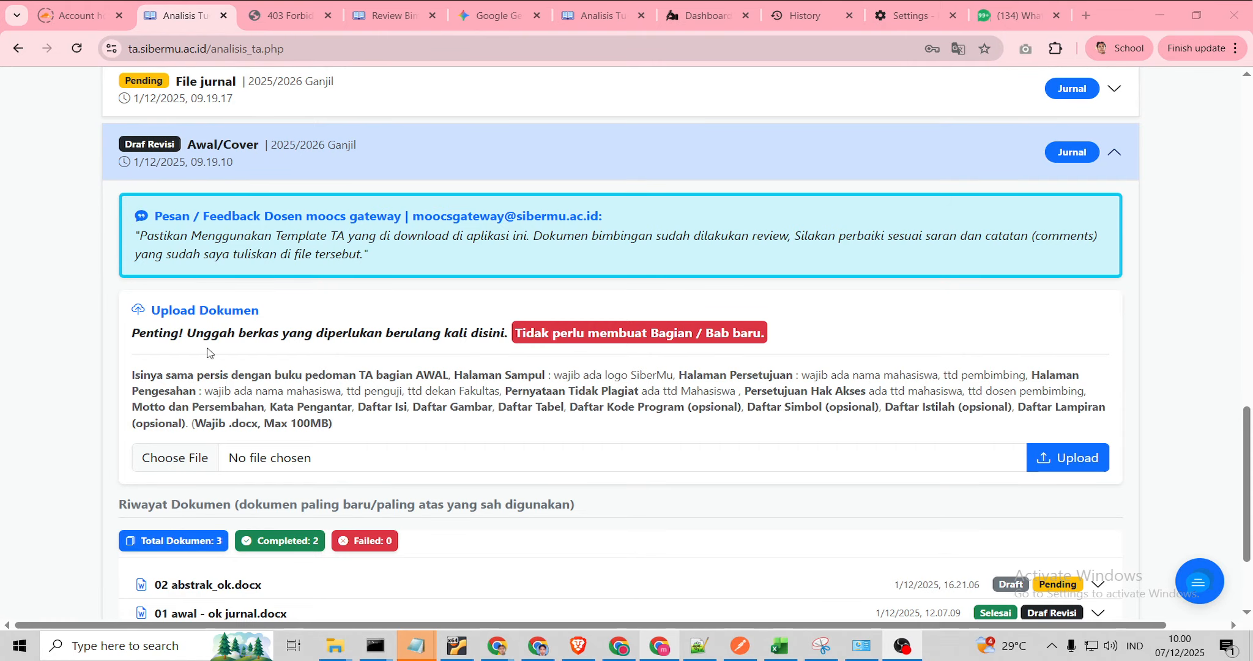
scroll(202, 408, "down", 2)
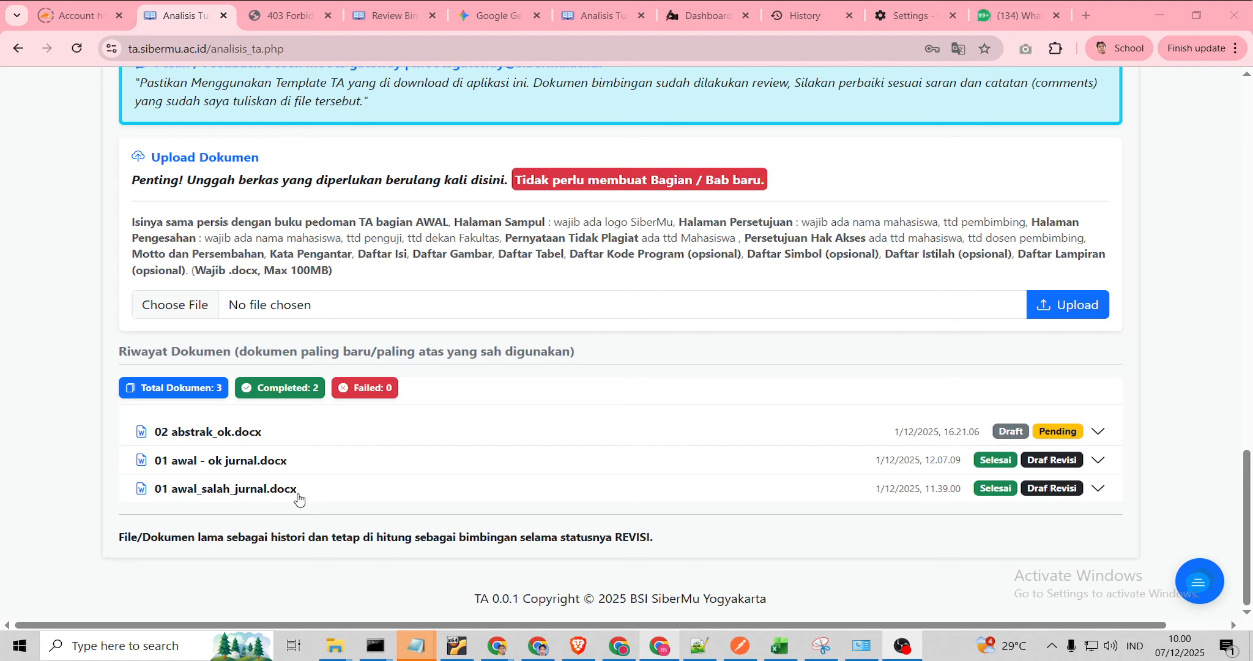
scroll(291, 432, "up", 2)
left_click(208, 140)
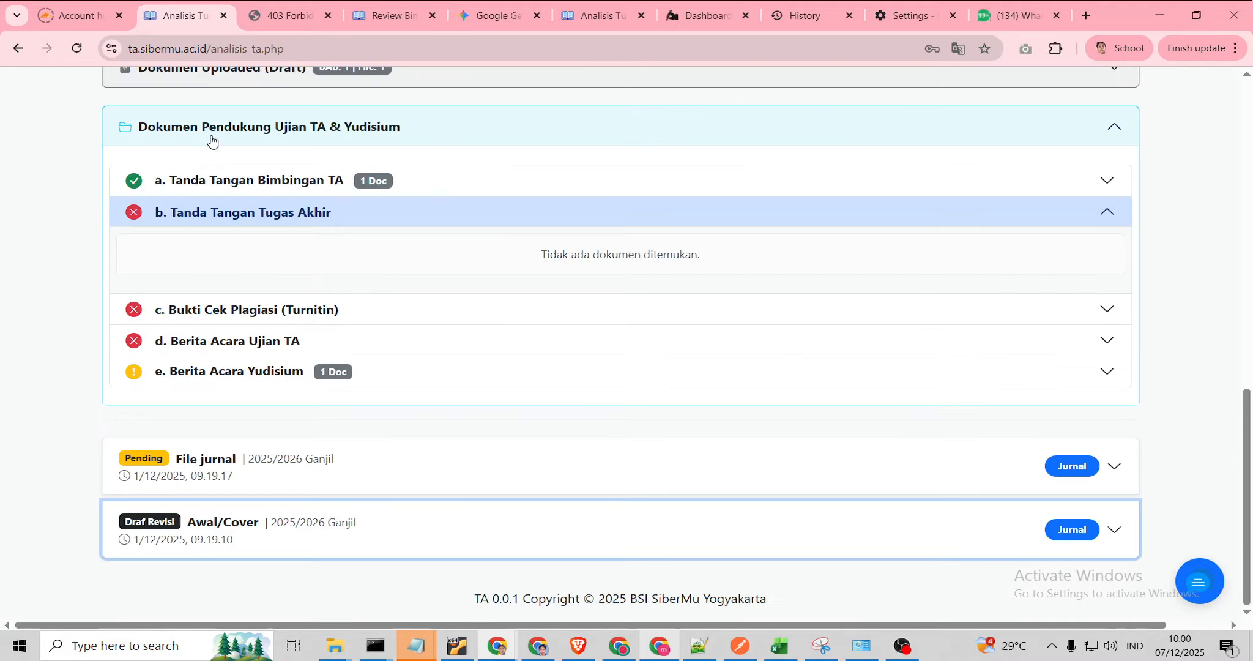
- Collapse Dokumen Pendukung Ujian TA & Yudisium, and view the Tambah Bimbingan TA form for the journal without saving a session
scroll(261, 428, "up", 2)
left_click(269, 284)
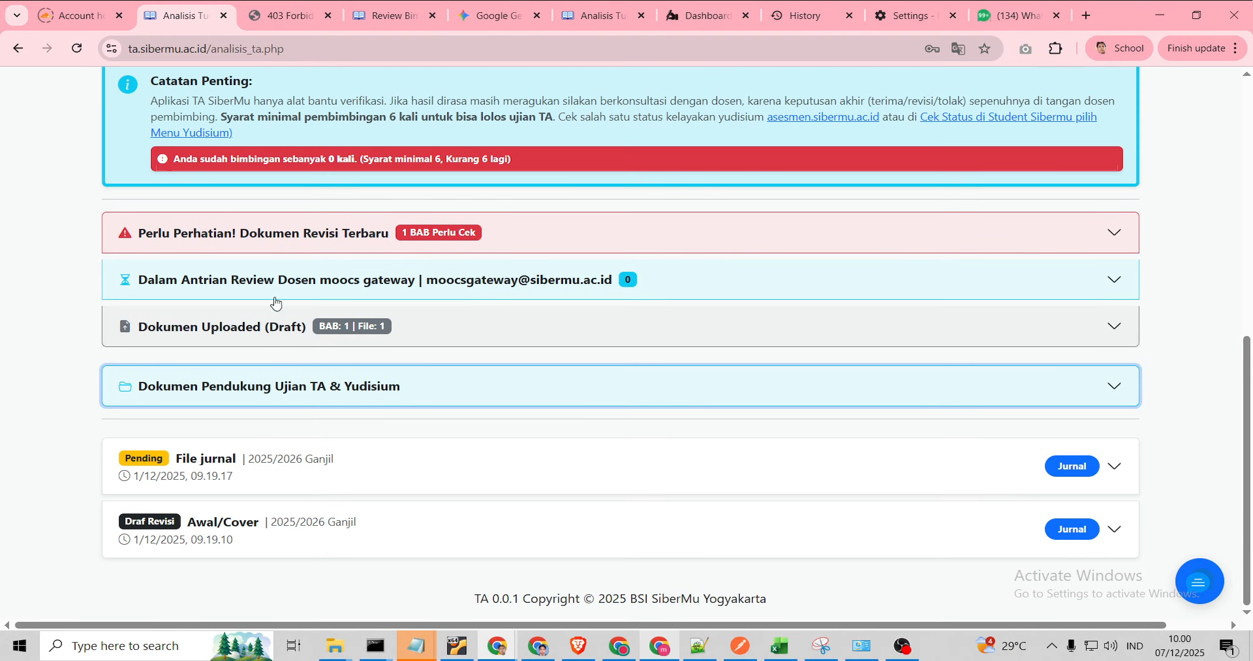
scroll(420, 528, "up", 4)
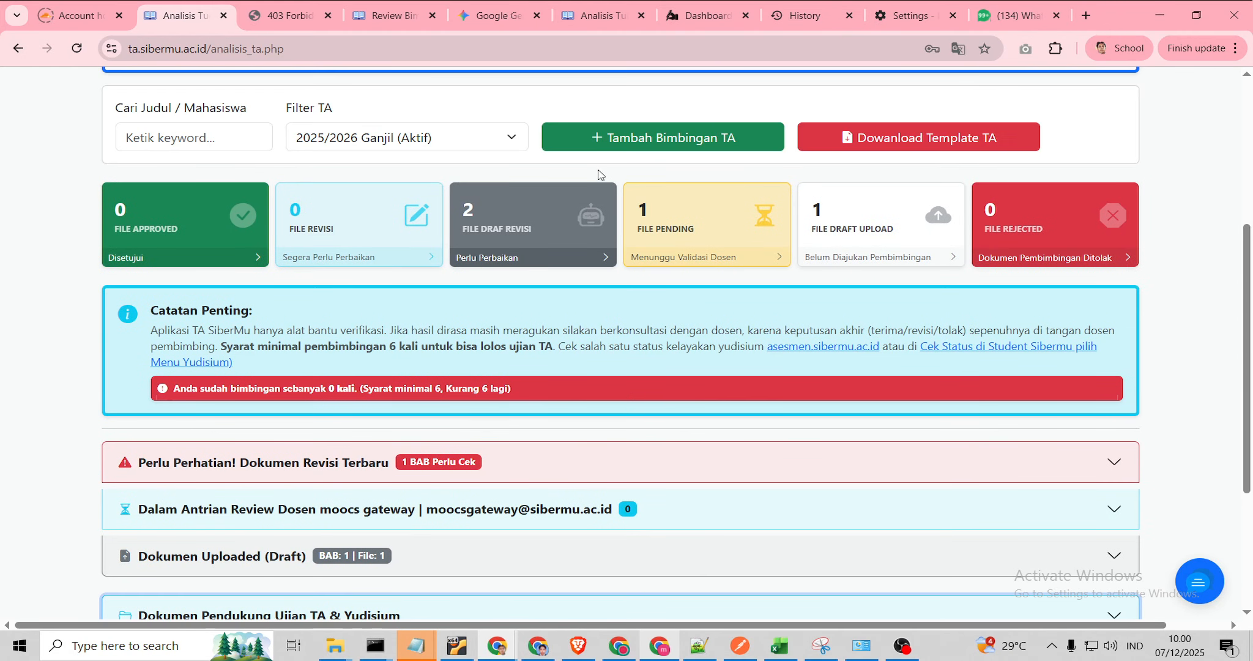
left_click(618, 142)
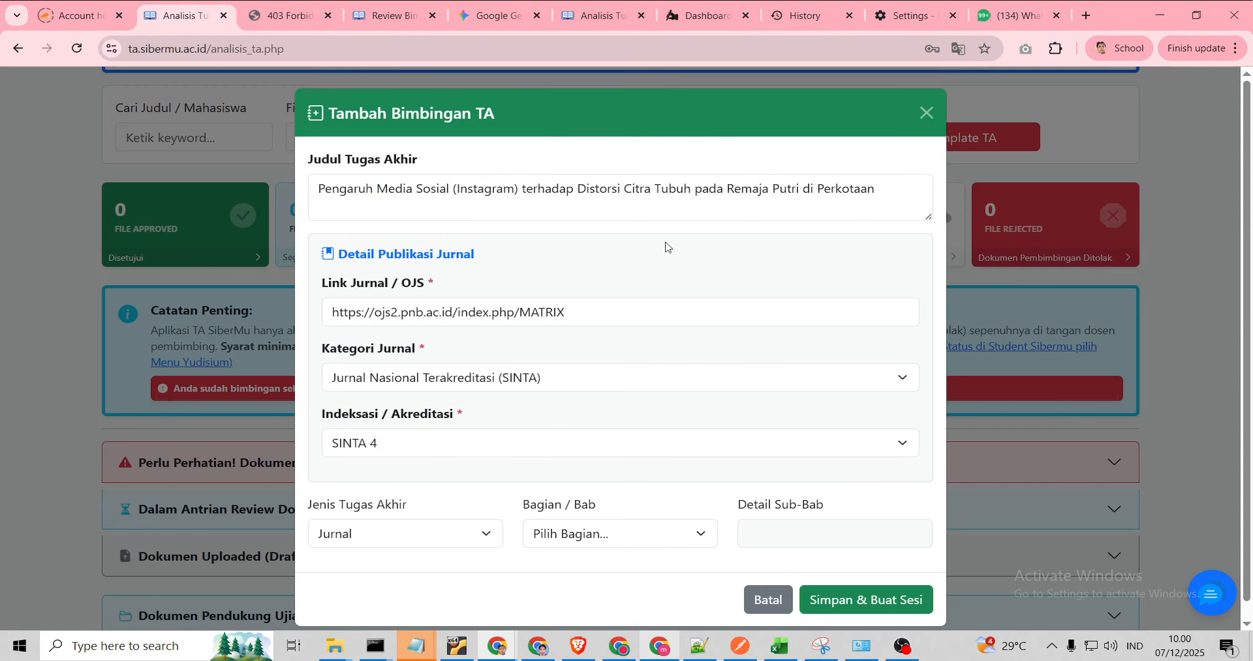
left_click(917, 116)
- Expand the Awal/Cover journal session and examine its lecturer feedback, repeated-upload notice and history of uploaded documents
scroll(302, 511, "down", 5)
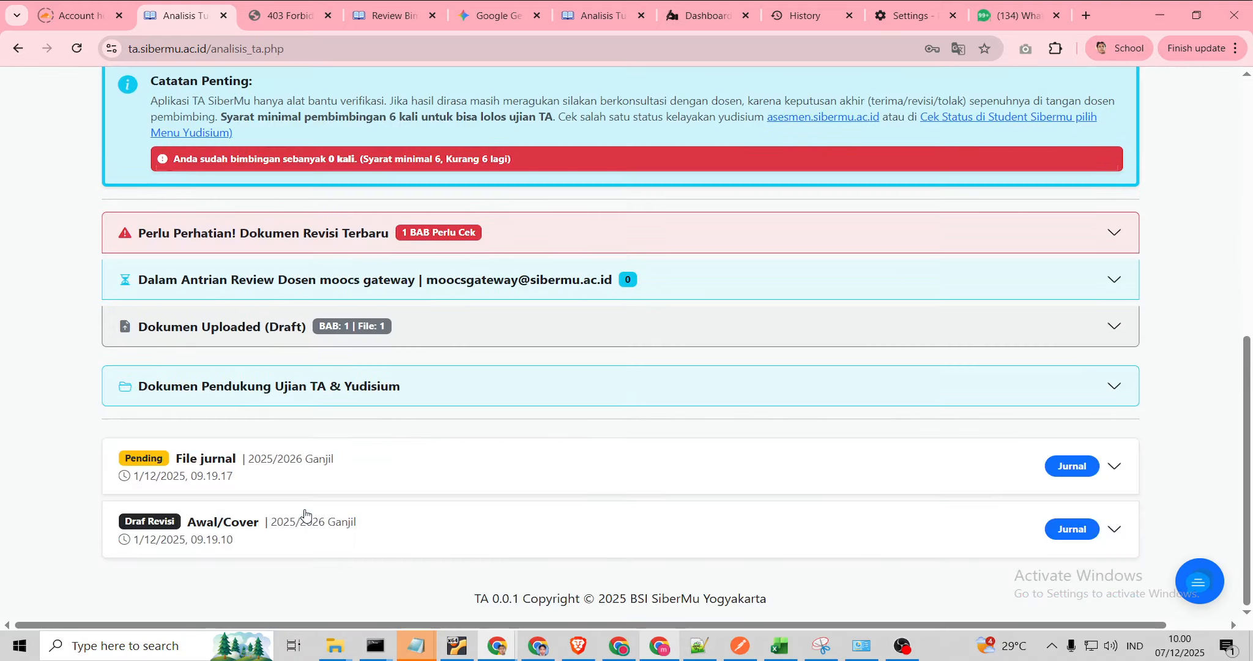
left_click(279, 540)
scroll(278, 535, "down", 8)
scroll(276, 531, "up", 3)
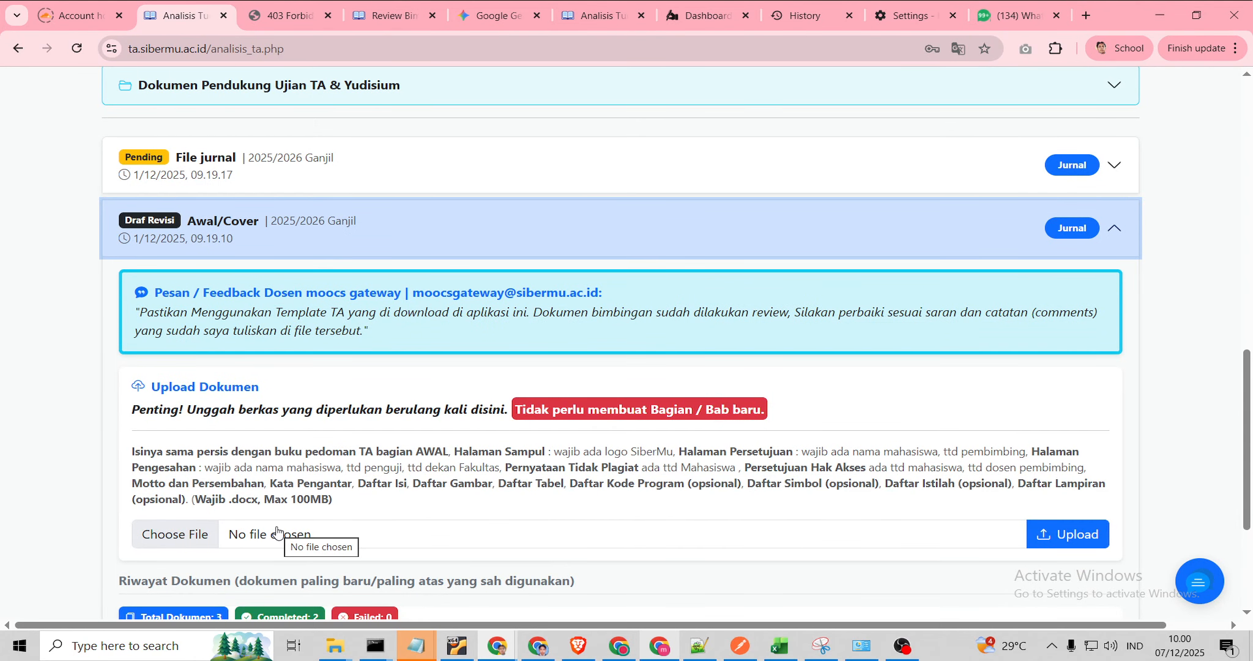
scroll(216, 229, "down", 3)
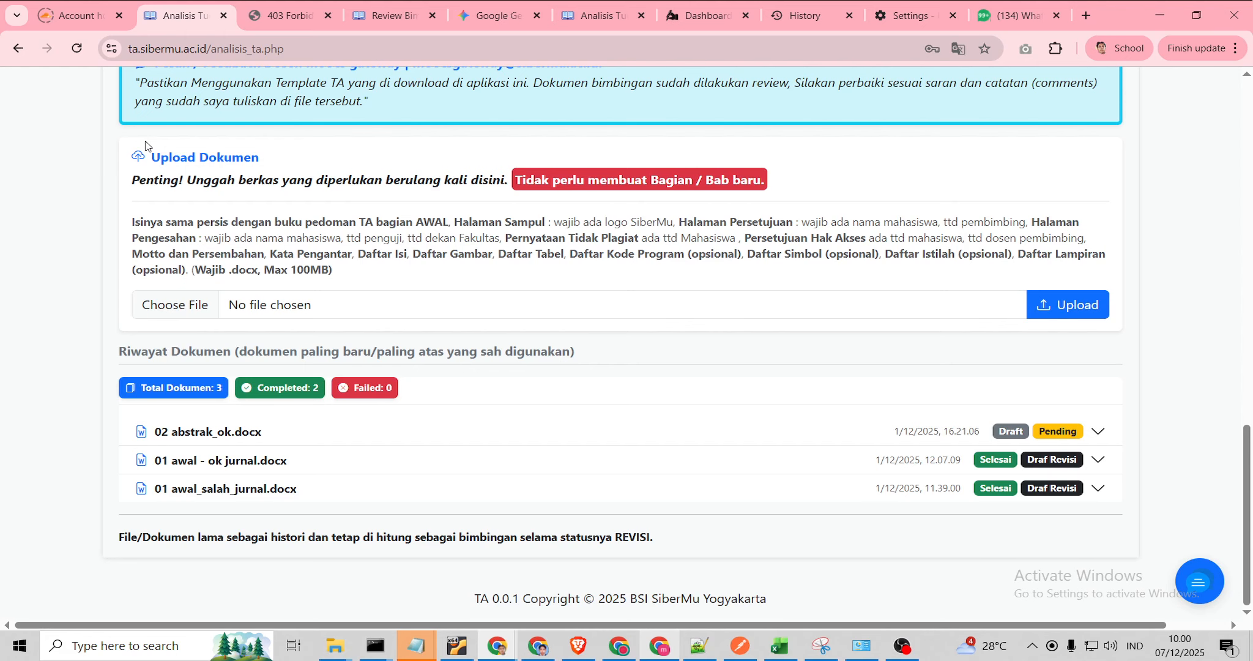
scroll(299, 484, "up", 4)
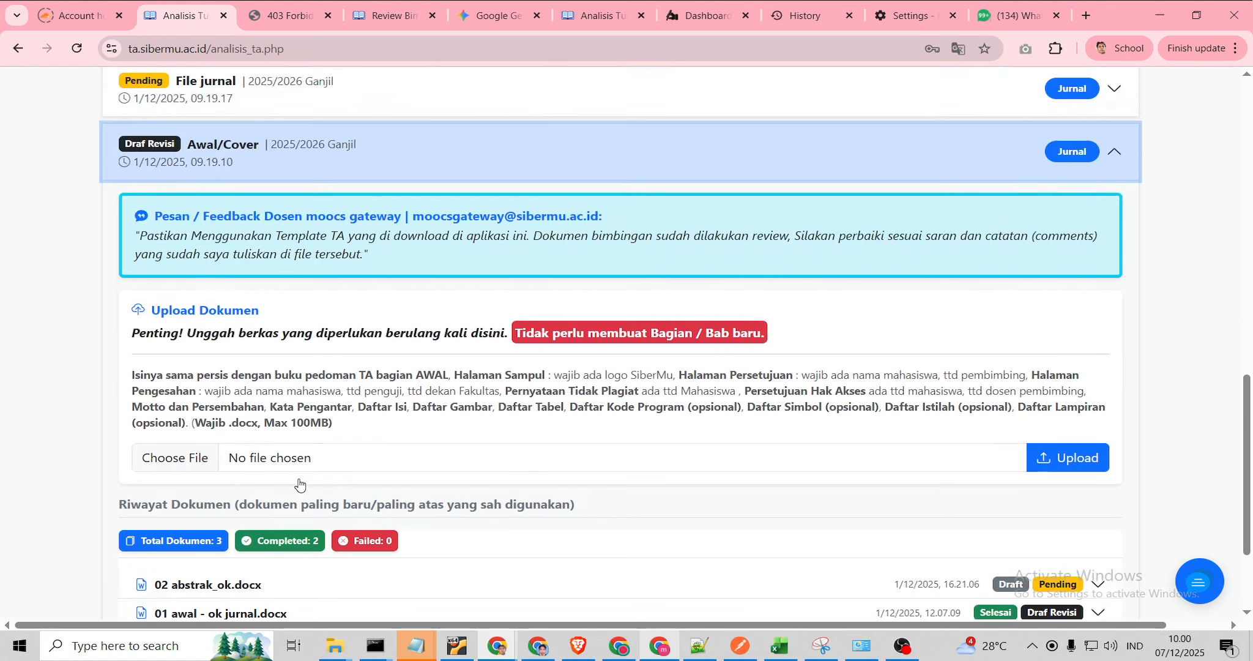
scroll(299, 485, "down", 4)
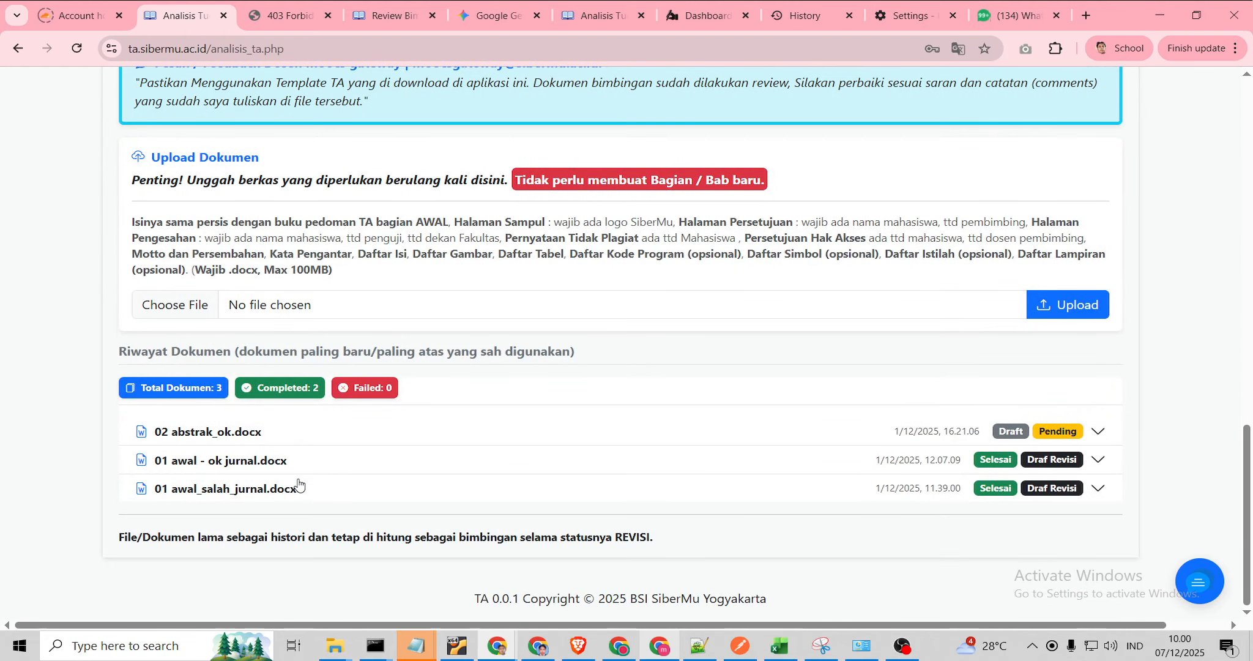
scroll(296, 480, "up", 4)
scroll(296, 481, "up", 3)
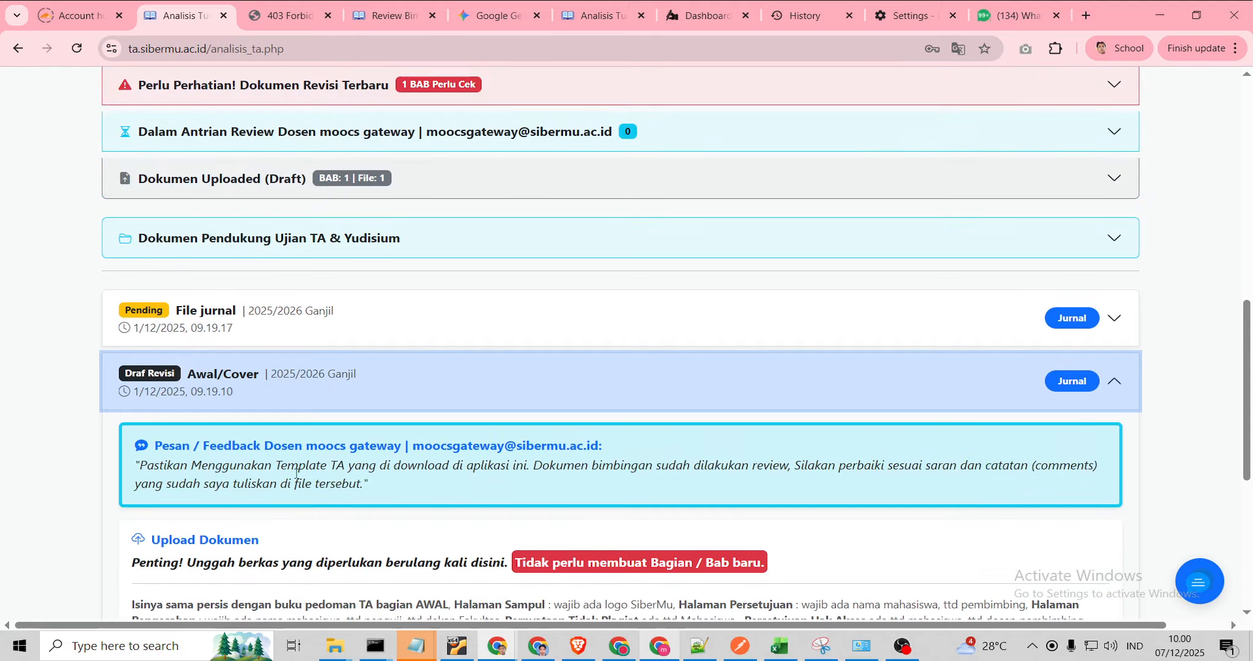
scroll(251, 418, "down", 6)
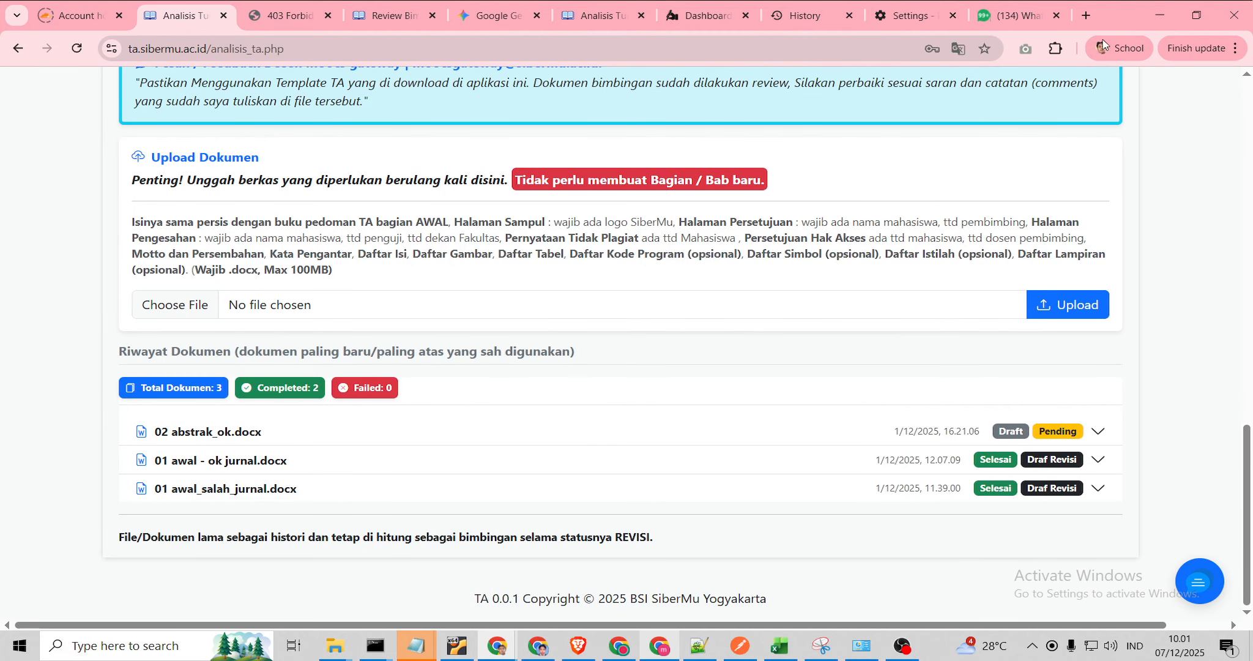
- Return to the Skripsi student's portal window, collapse the Awal session, and review the session list and document status sections
key("alt+Tab")
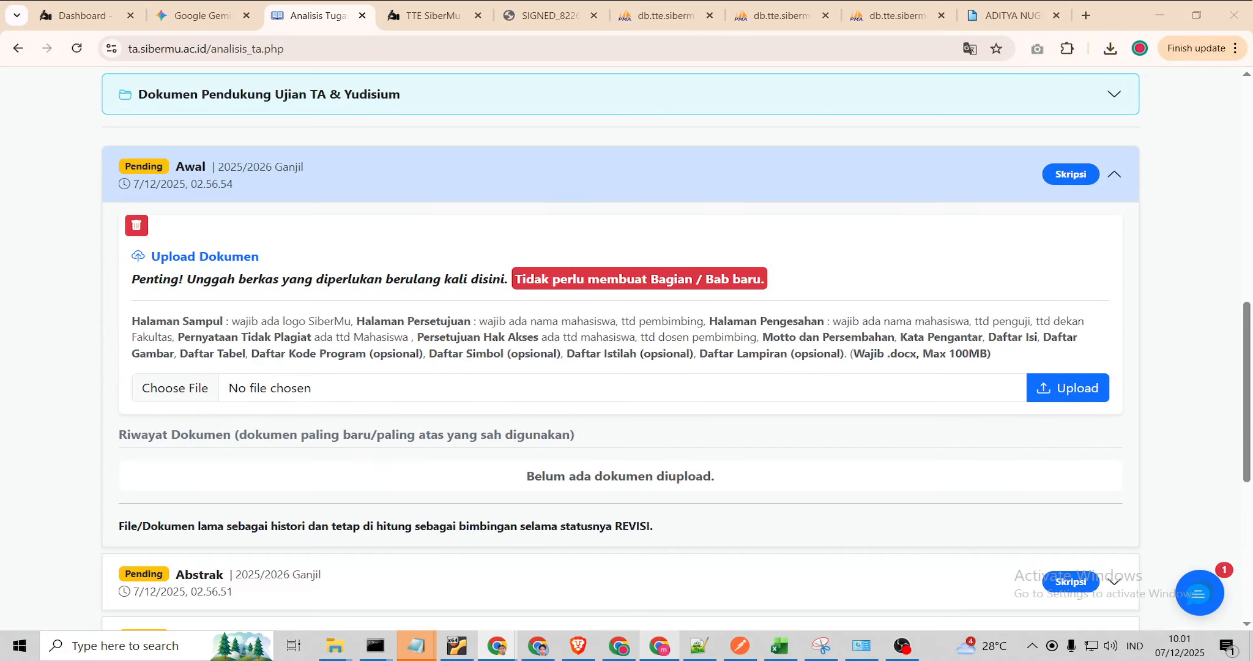
scroll(282, 275, "down", 5)
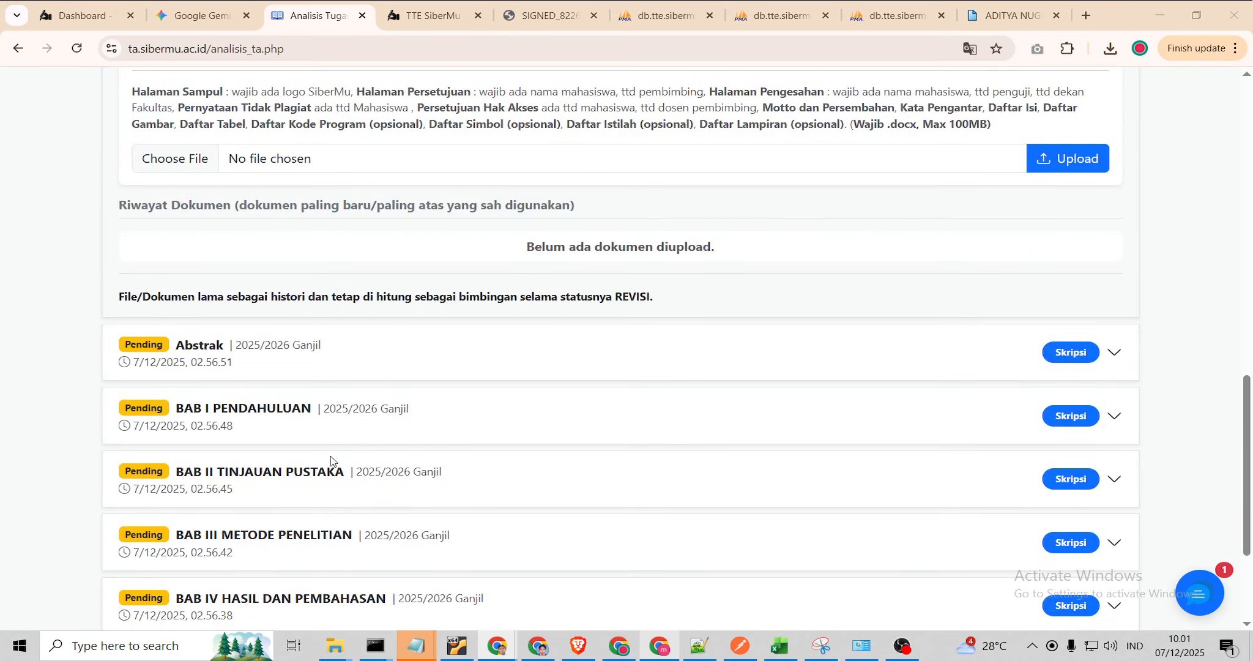
scroll(327, 463, "up", 5)
left_click(269, 174)
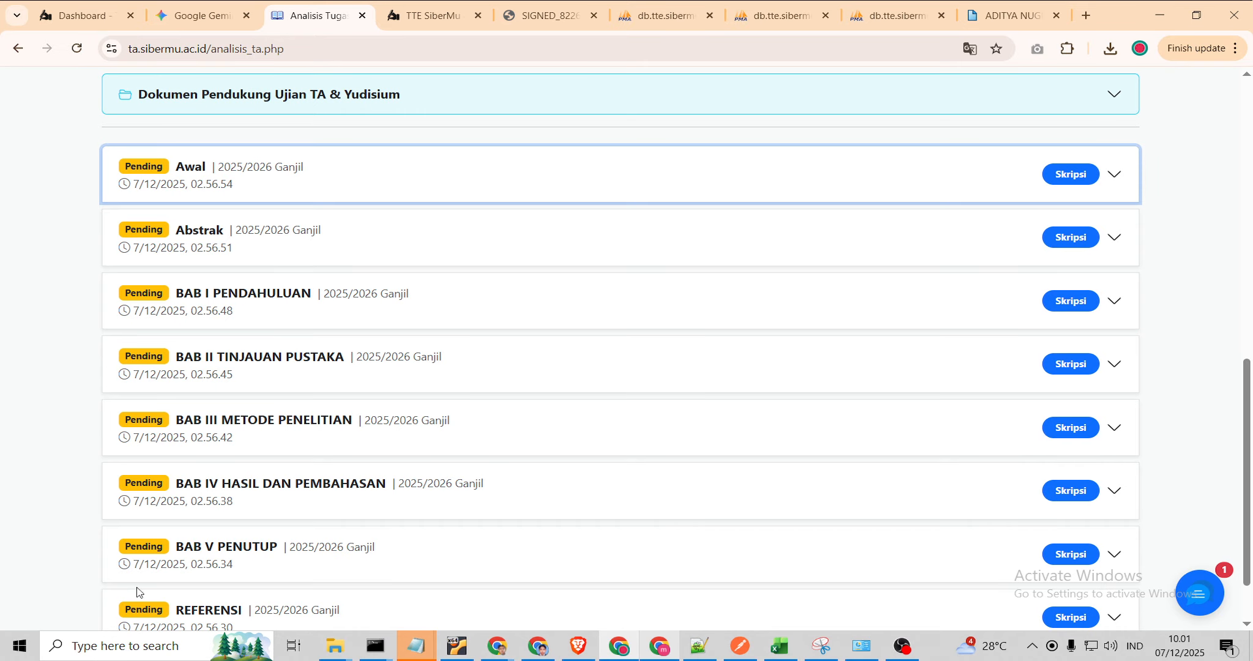
scroll(162, 445, "up", 4)
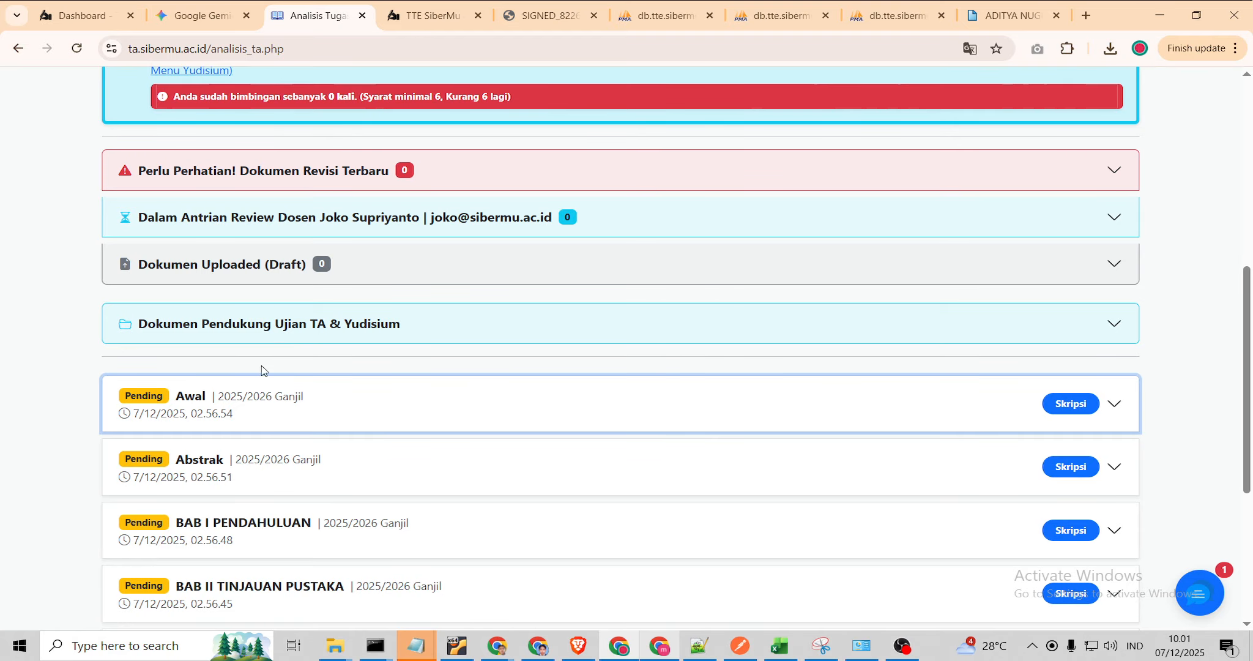
- Switch to the Jurnal student's portal window and review the File jurnal session's feedback, upload requirements and document history, collapsing it after viewing
key("alt+Tab")
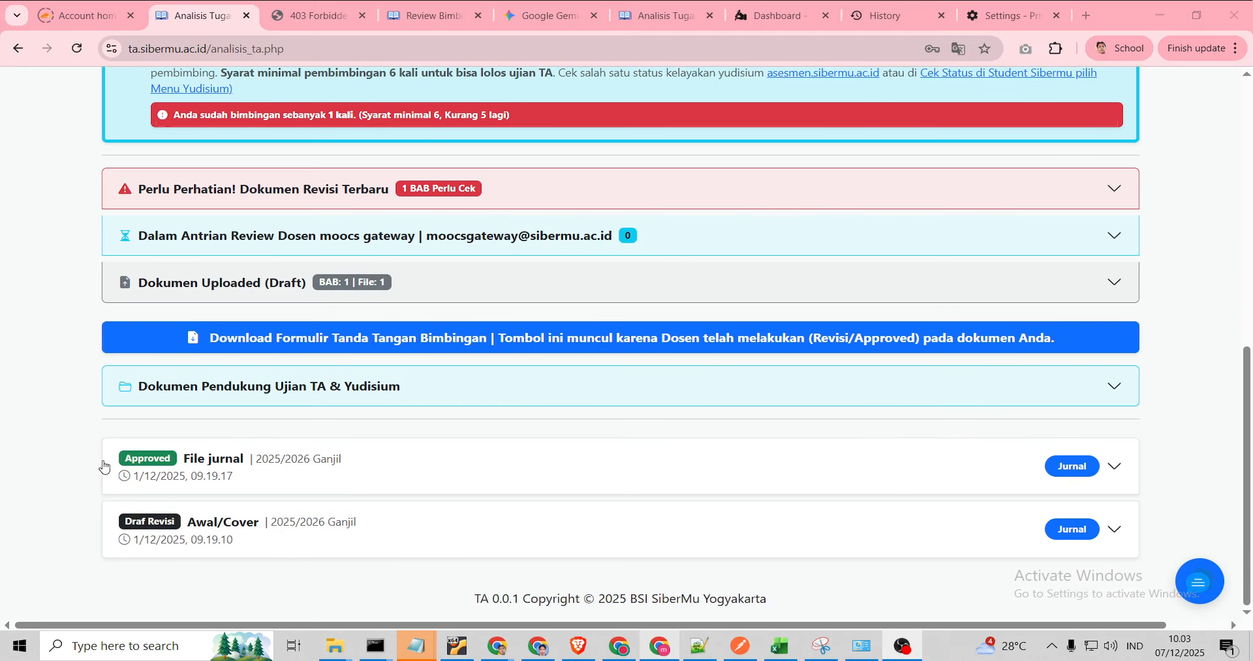
left_click(372, 459)
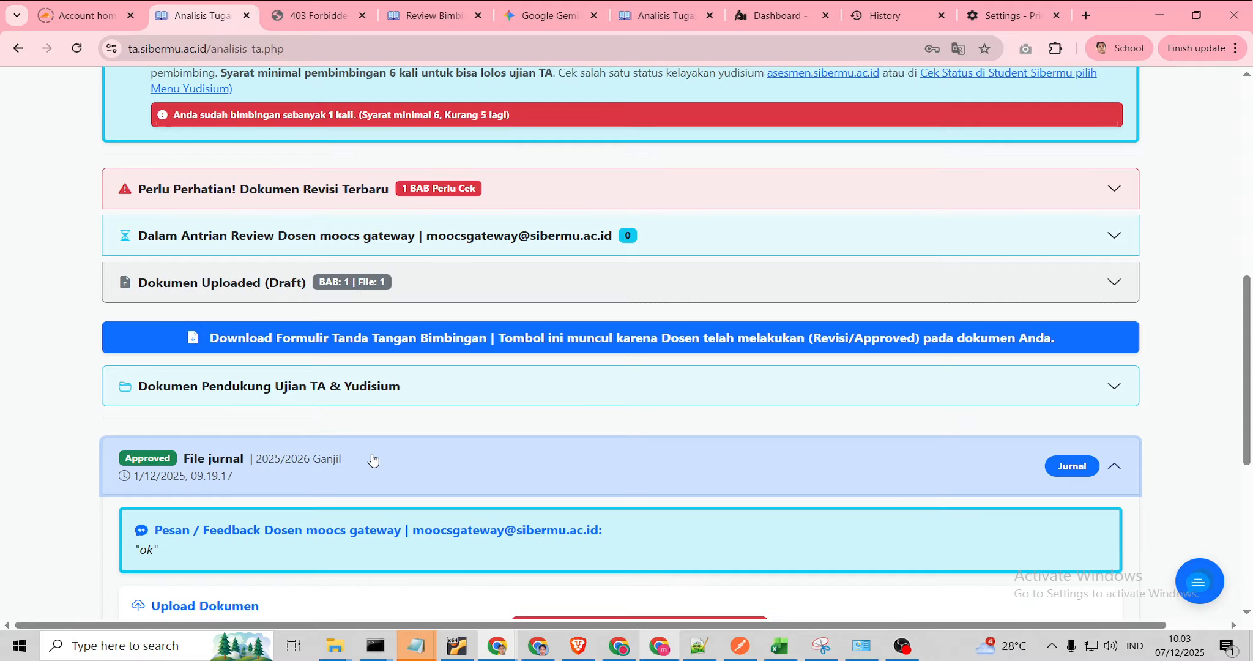
scroll(372, 458, "down", 3)
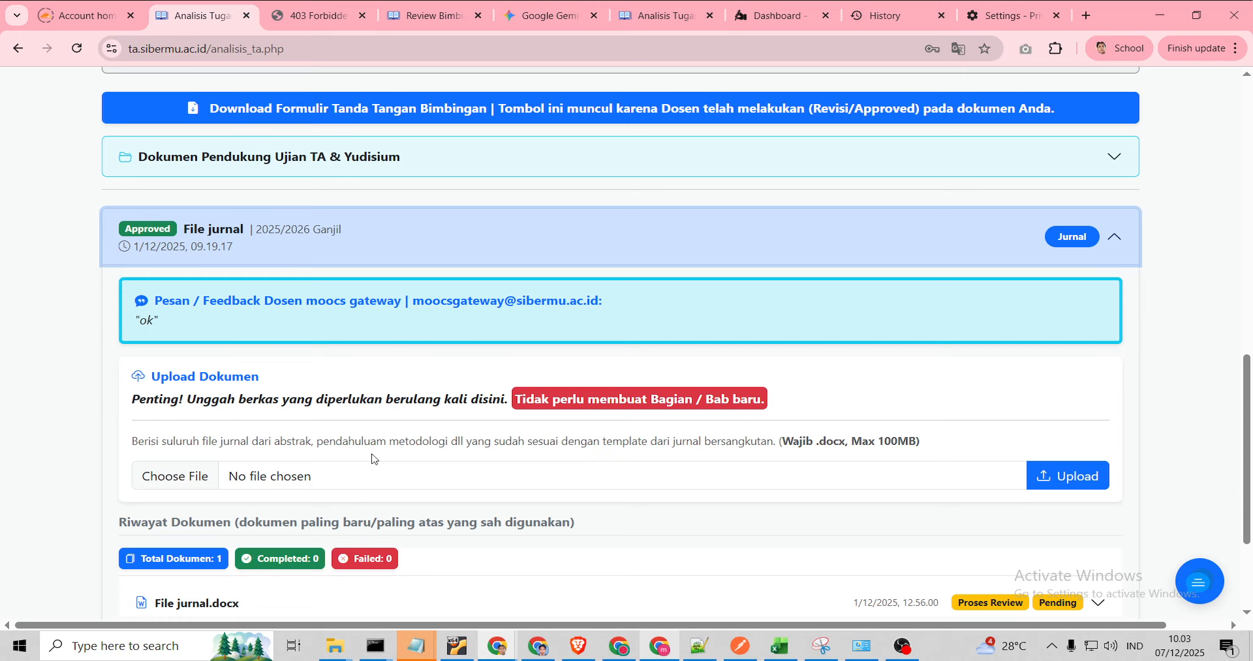
left_click(304, 247)
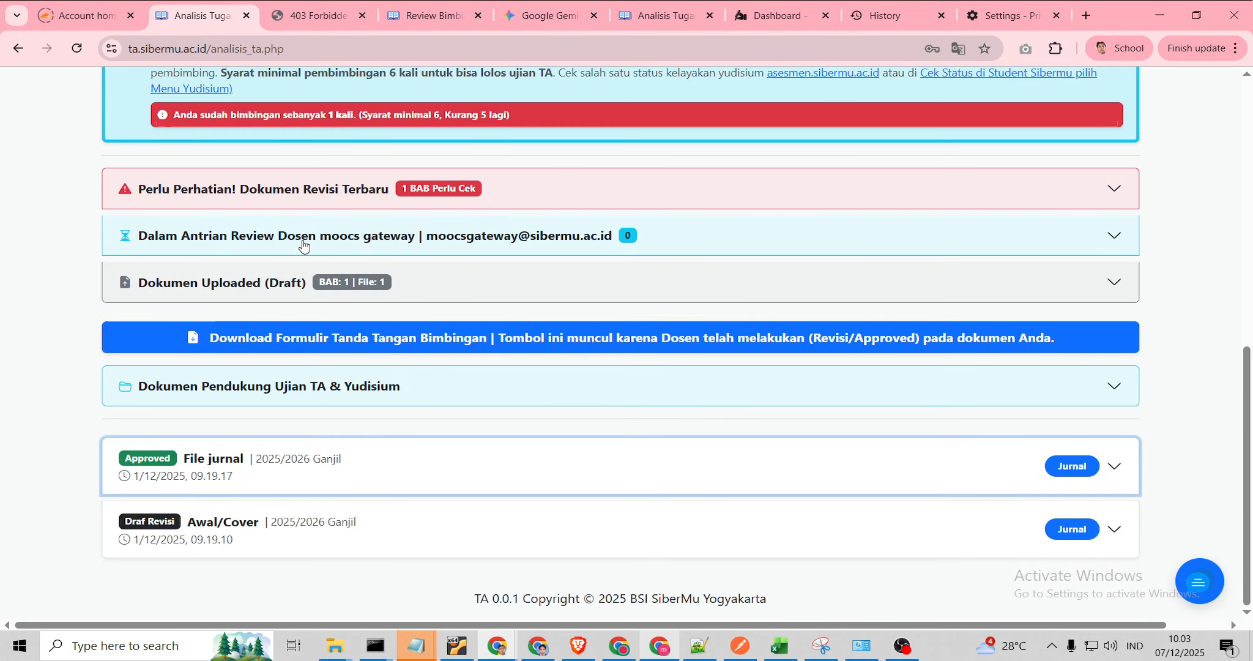
- Expand the Awal/Cover journal session and examine its lecturer feedback, required contents, repeated-upload notice and document history
left_click(329, 524)
scroll(329, 525, "down", 3)
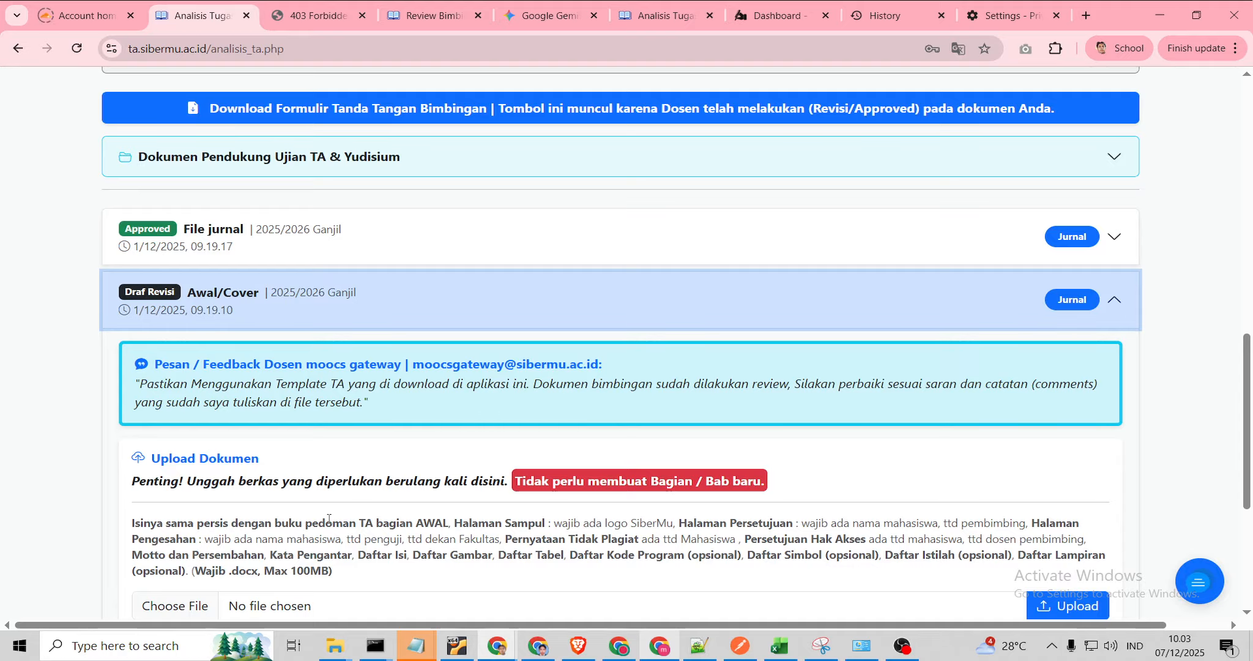
scroll(329, 519, "down", 2)
scroll(338, 518, "down", 2)
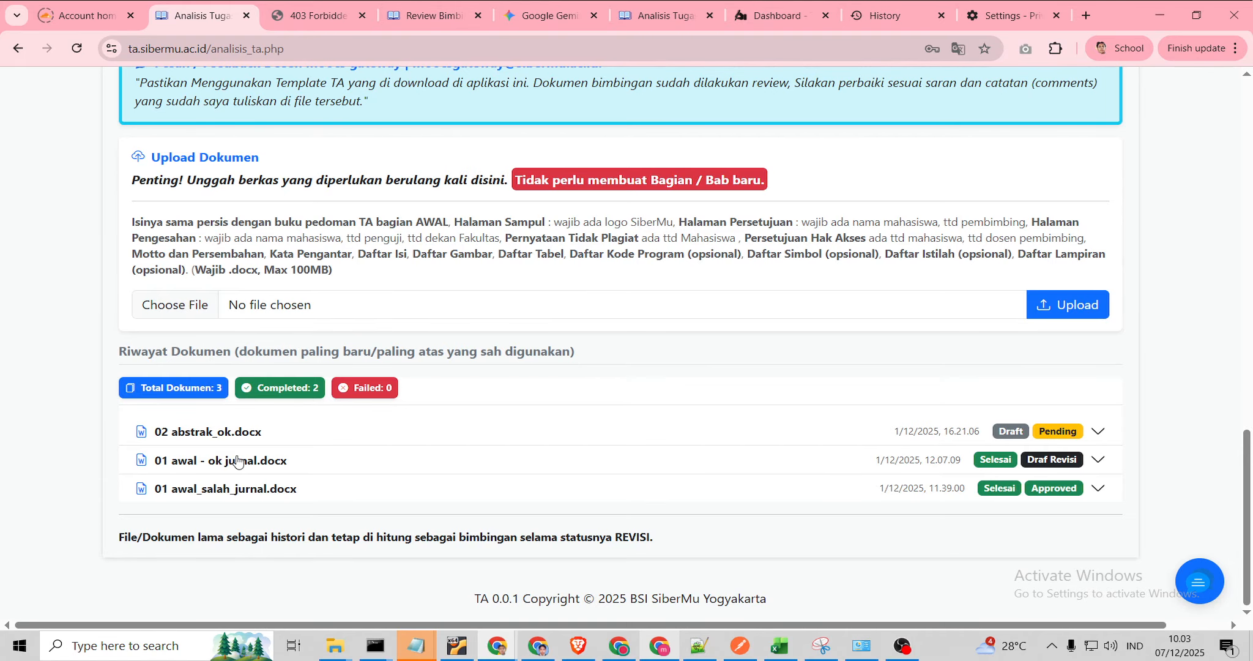
scroll(287, 501, "up", 3)
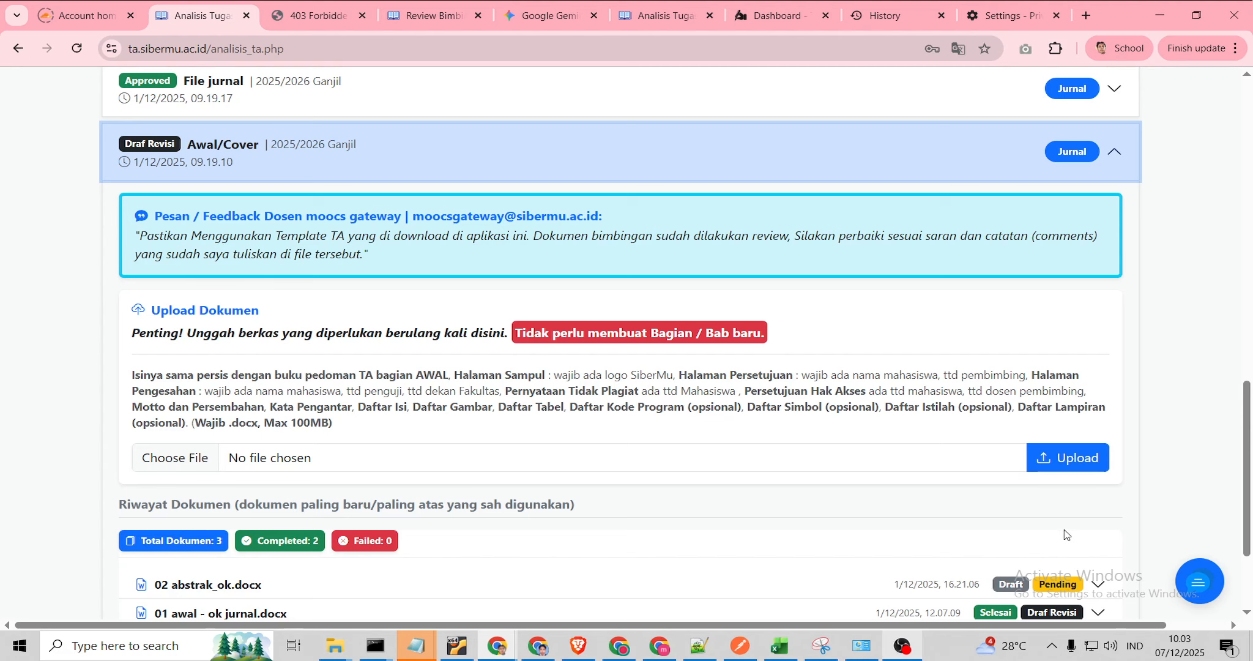
scroll(1065, 532, "down", 3)
scroll(1064, 533, "up", 3)
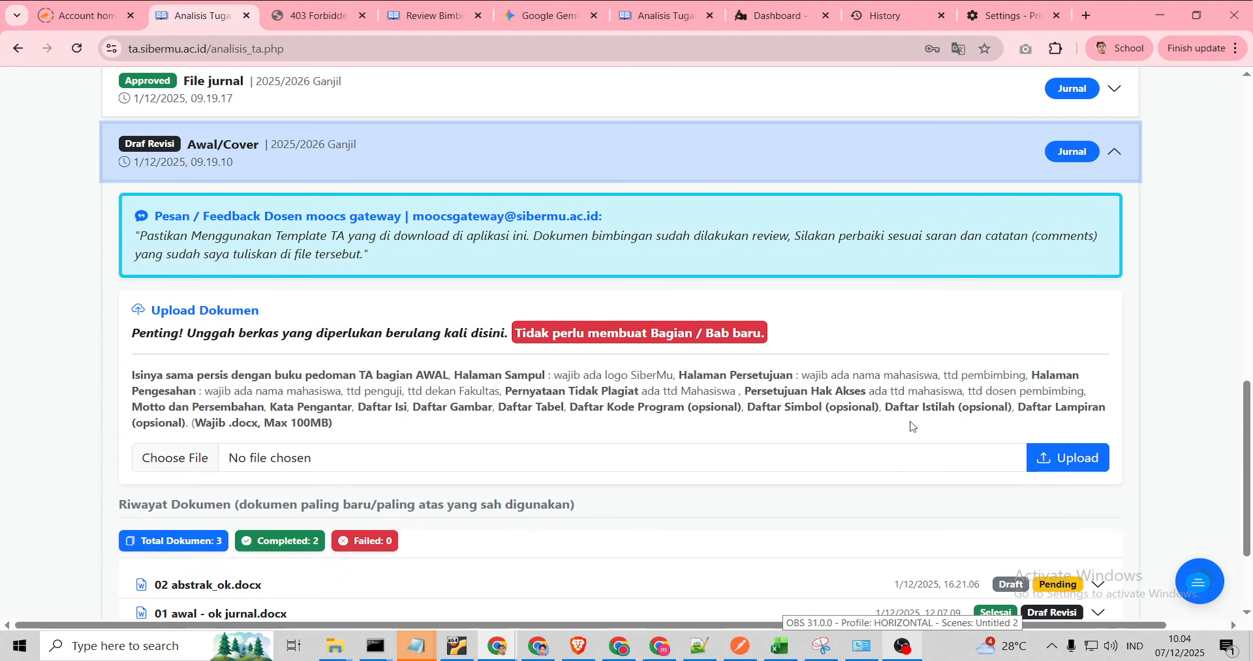
left_click(167, 157)
left_click(185, 546)
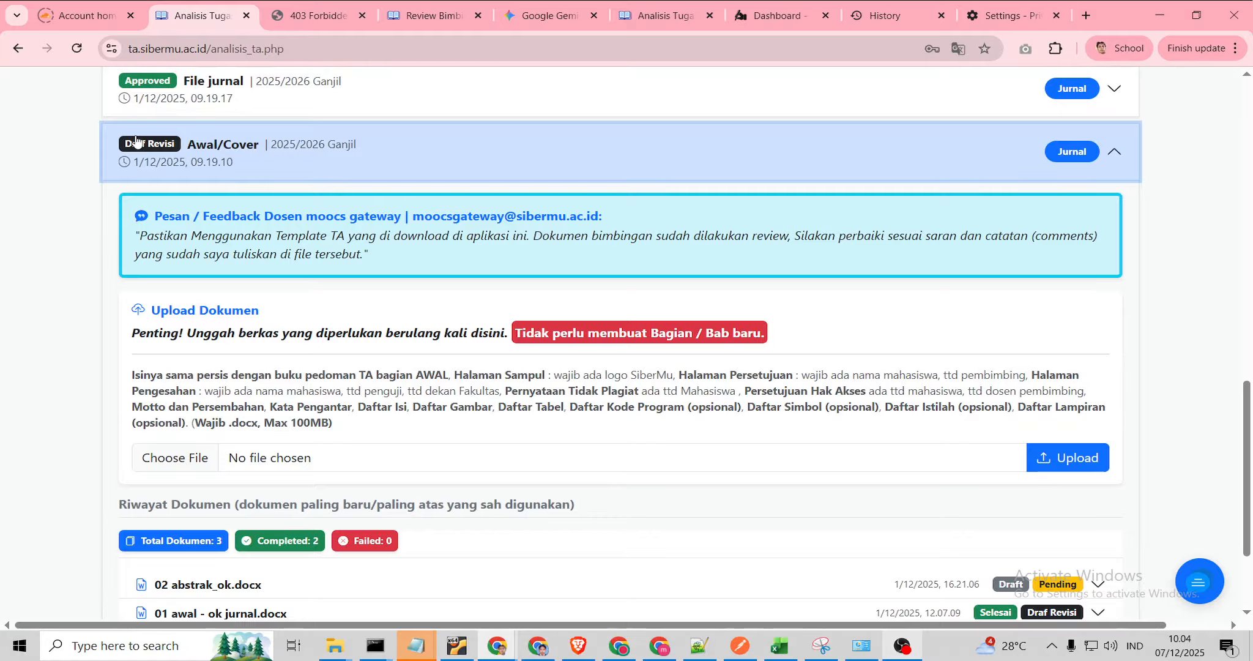
- Open the Tambah Bimbingan TA form and preview a Jurnal session with Awal/Cover as its section
scroll(551, 399, "up", 3)
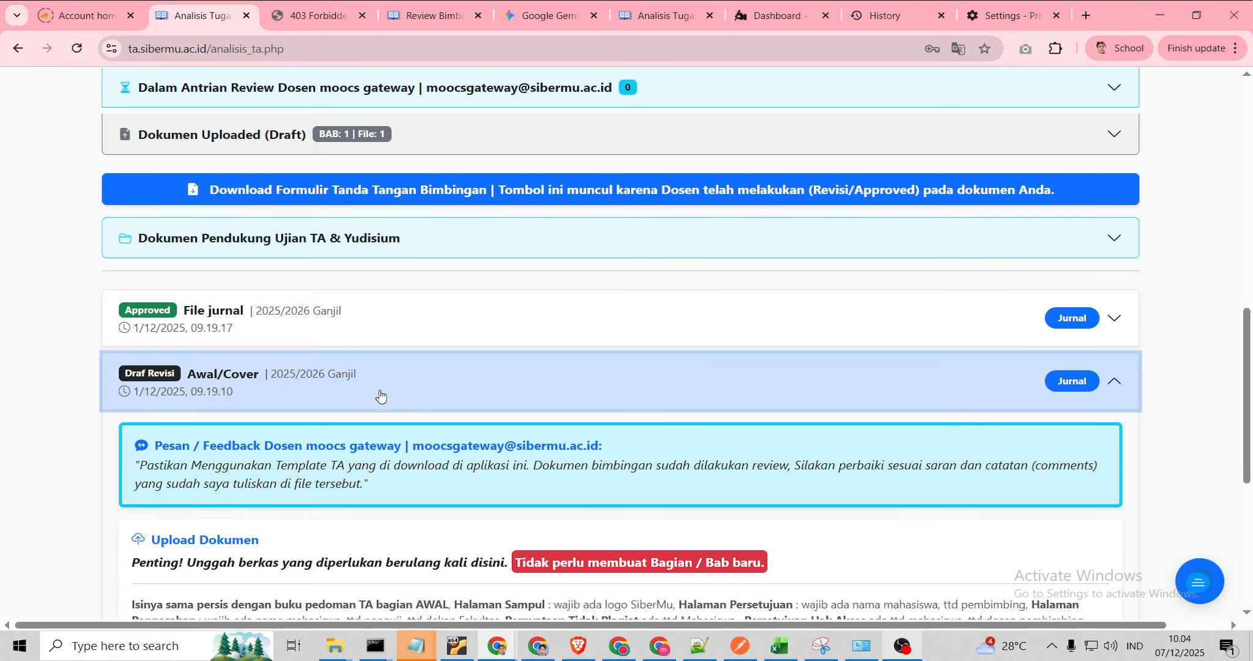
scroll(380, 395, "up", 3)
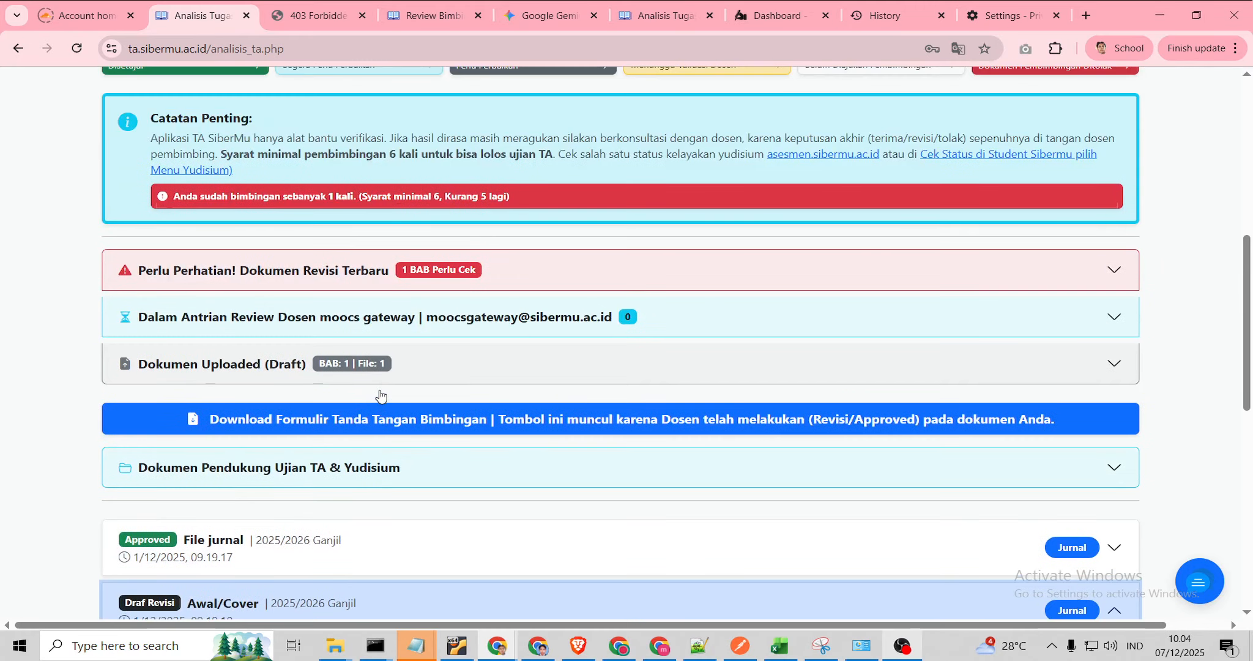
scroll(380, 396, "up", 3)
left_click(590, 182)
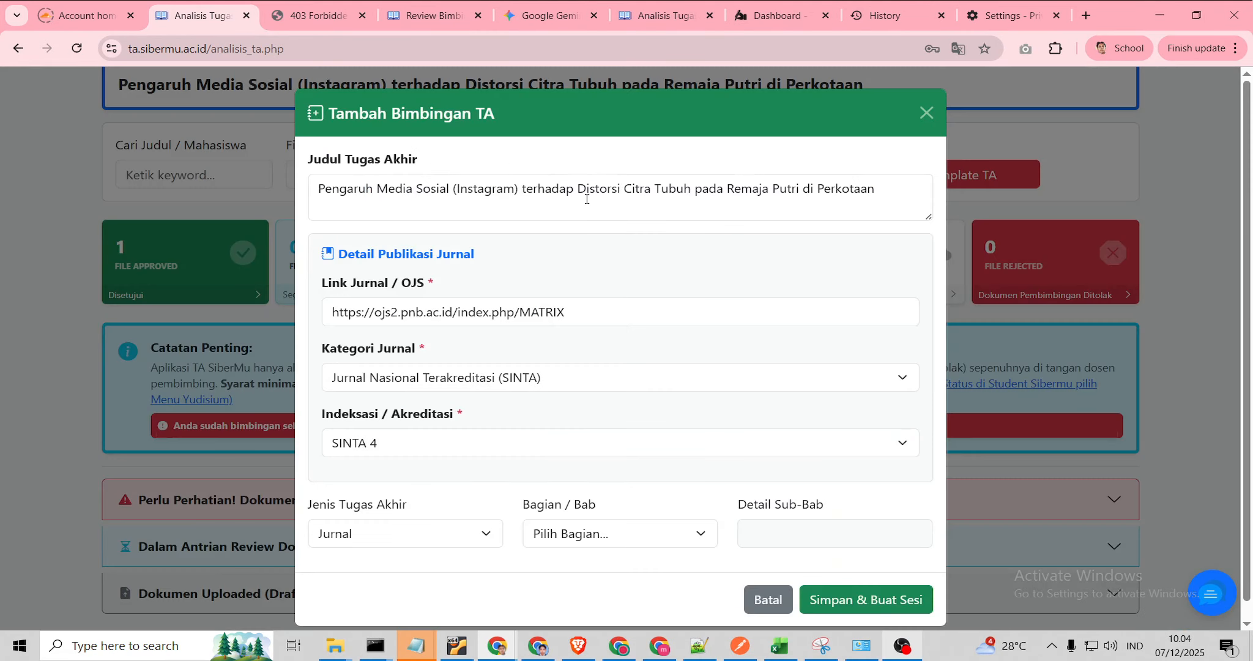
left_click(411, 525)
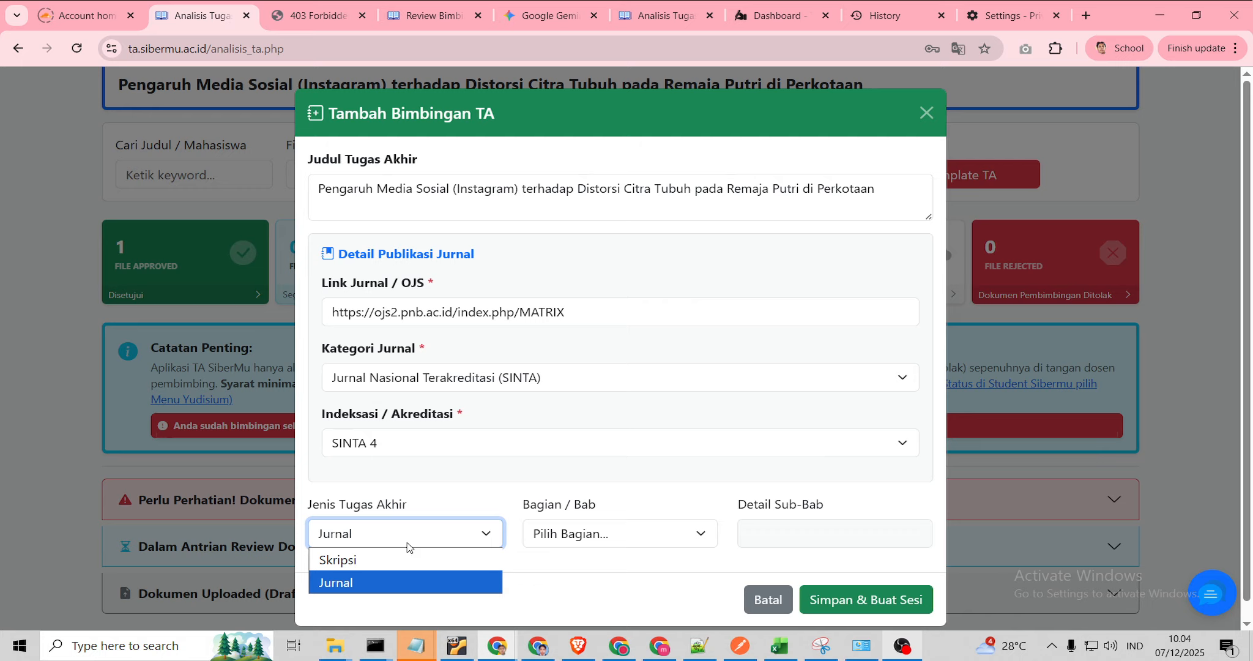
left_click(392, 574)
left_click(605, 536)
left_click(612, 582)
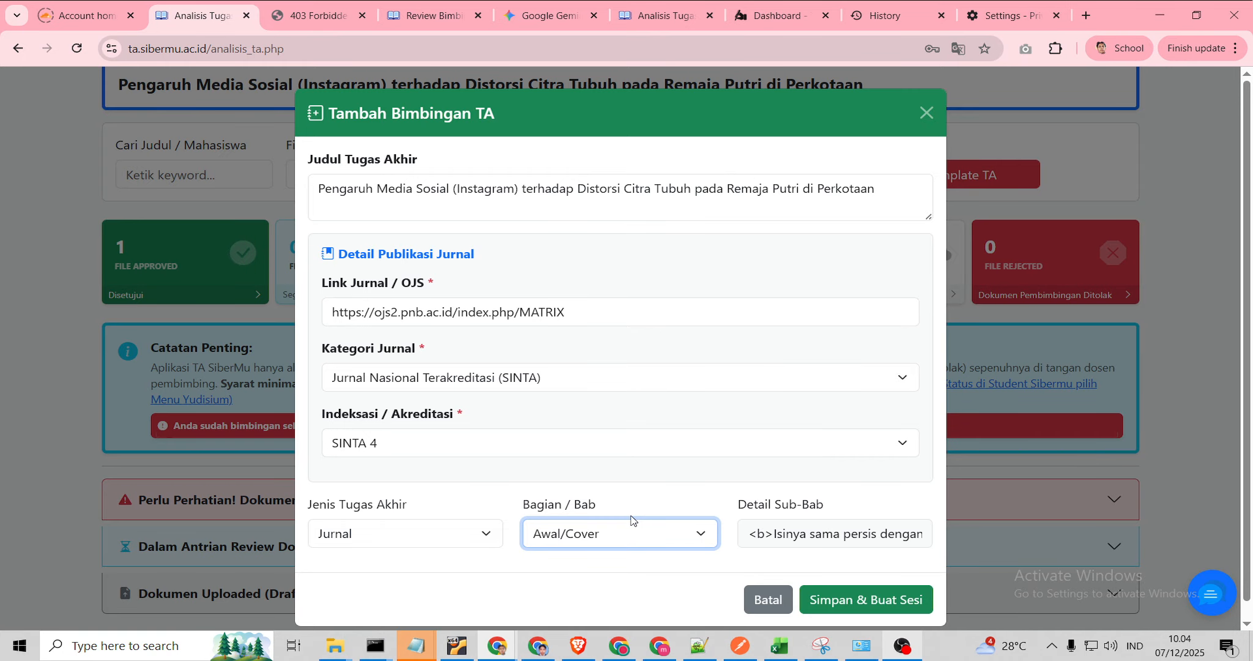
- Switch the form's thesis type to Skripsi, view its list of sections, and close the form without saving
left_click(444, 537)
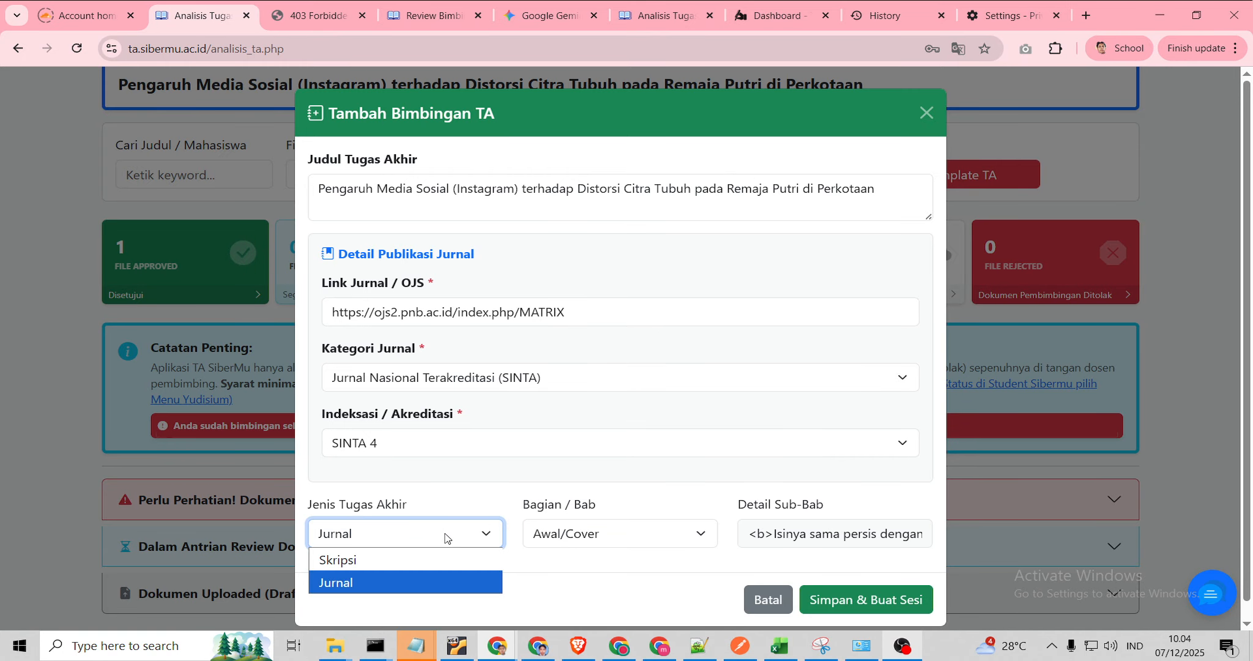
left_click(429, 560)
left_click(684, 284)
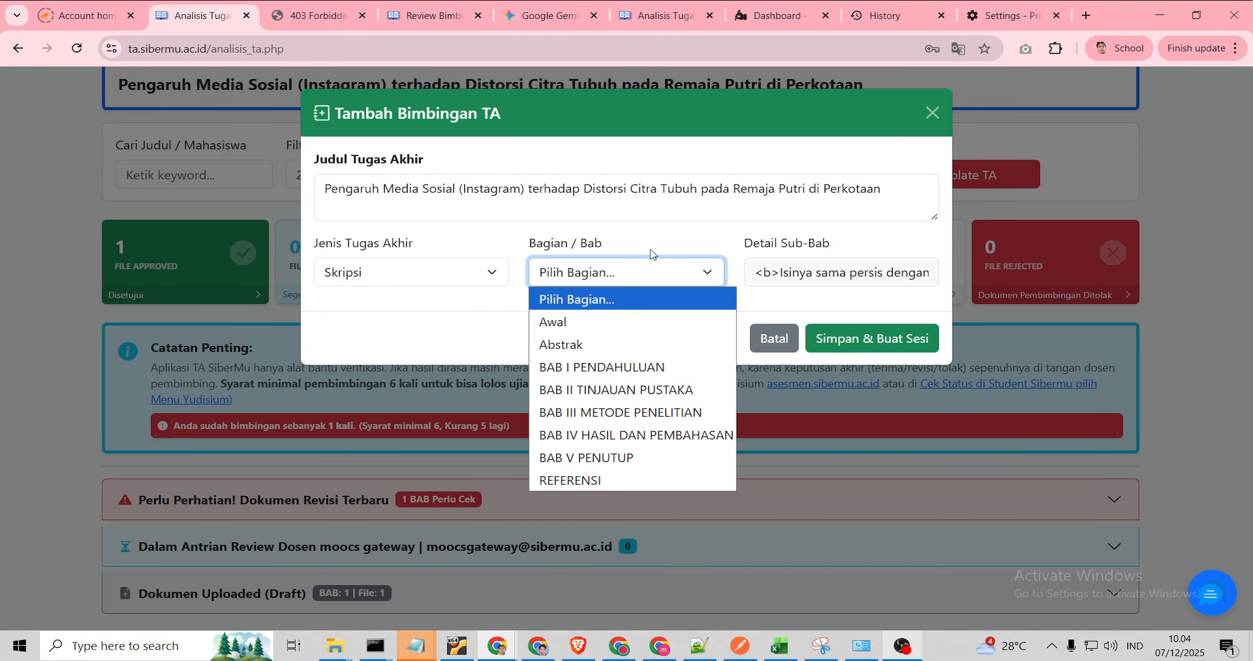
left_click(931, 114)
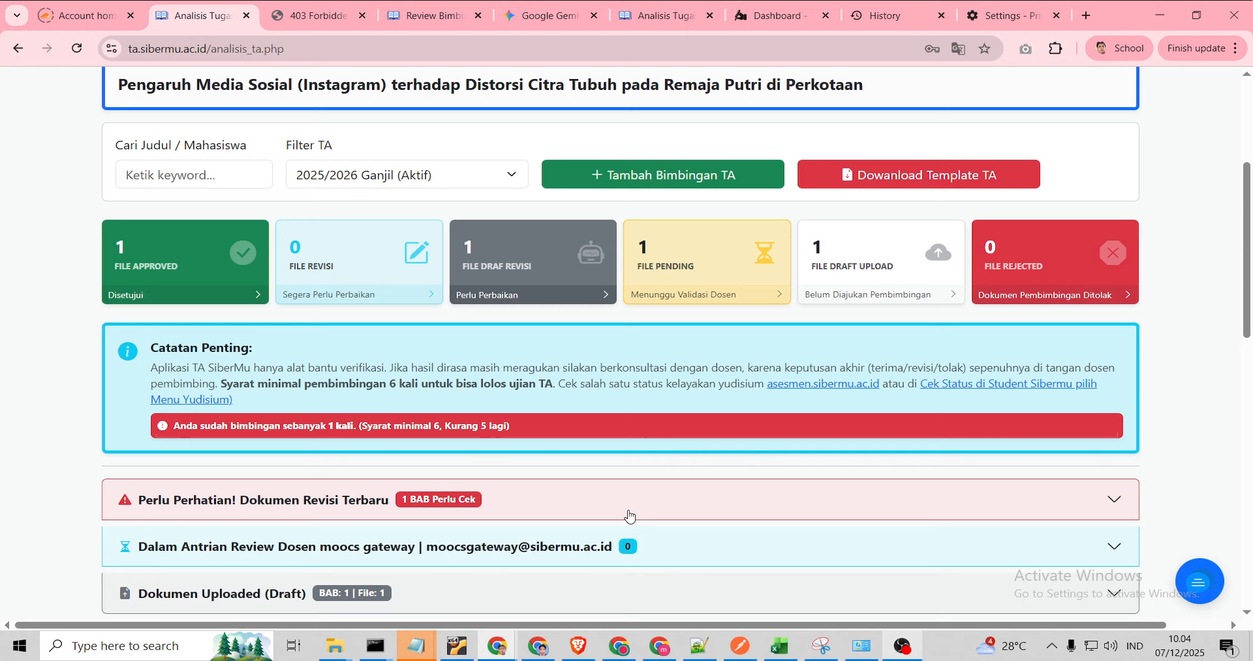
- Collapse the Awal/Cover session and view the File jurnal session's feedback and upload area
scroll(627, 505, "down", 3)
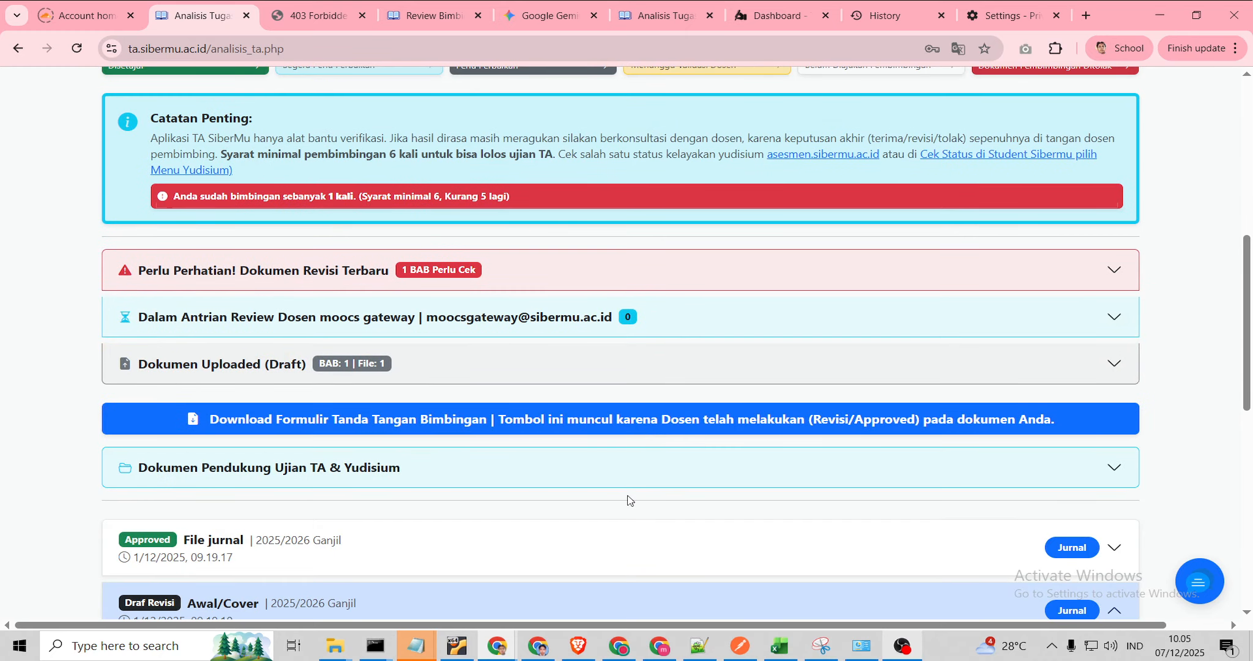
scroll(627, 482, "down", 3)
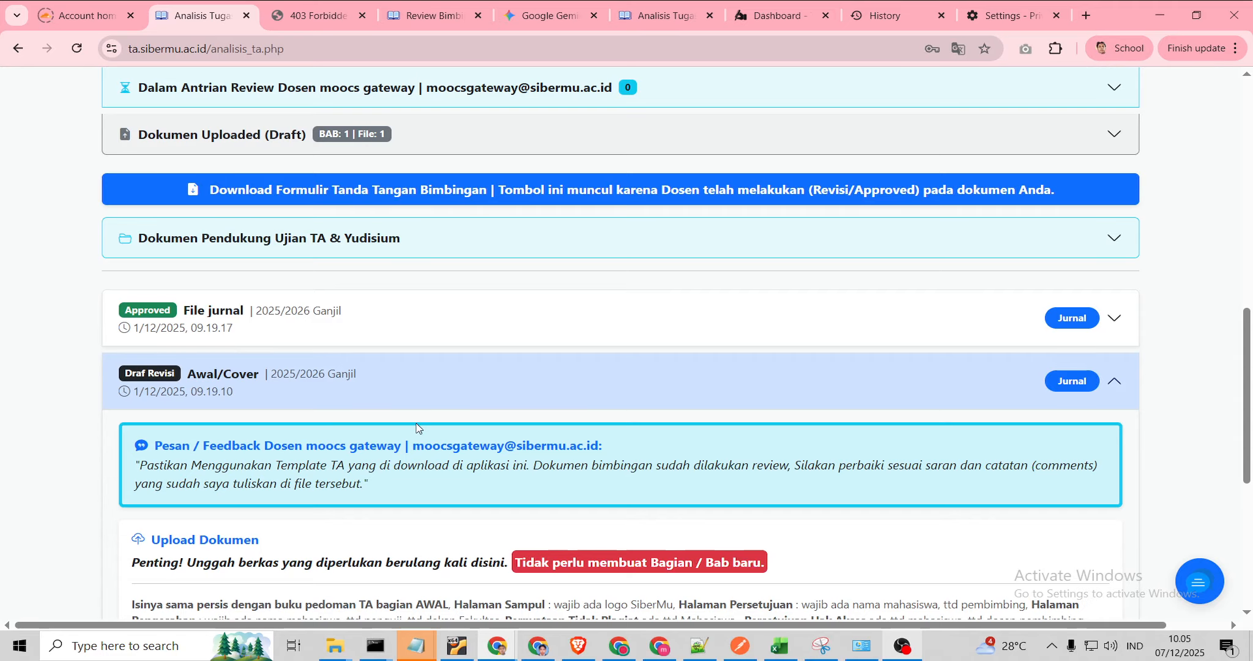
left_click(451, 364)
left_click(383, 470)
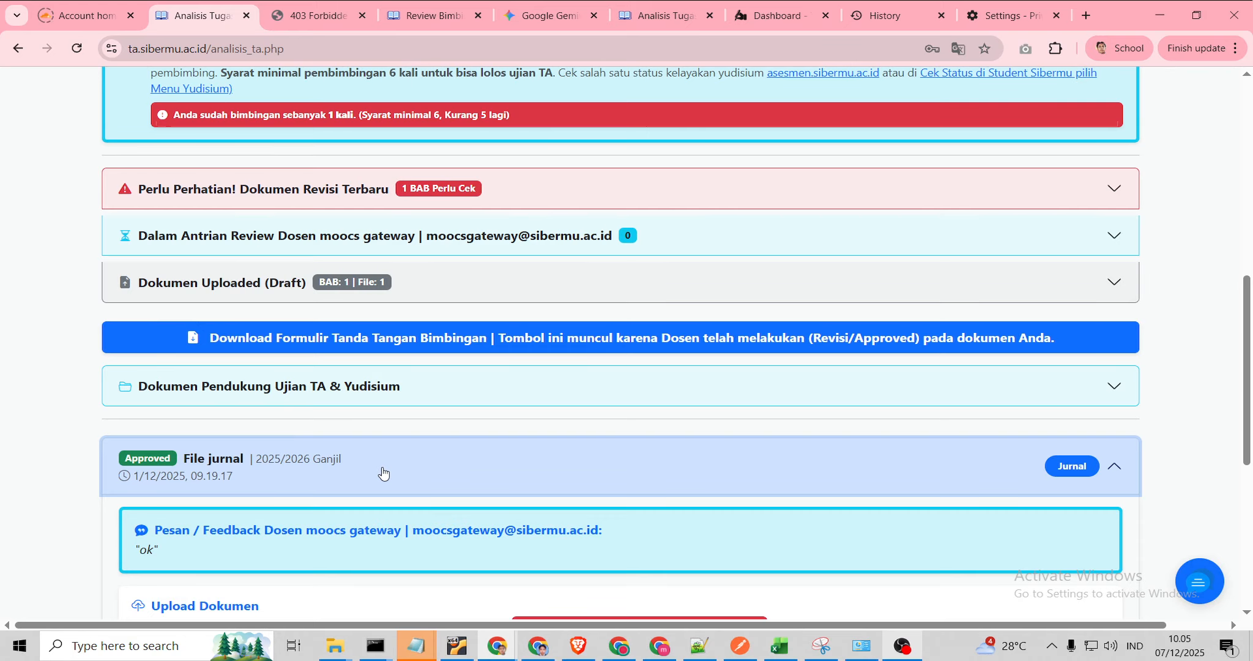
scroll(382, 471, "down", 2)
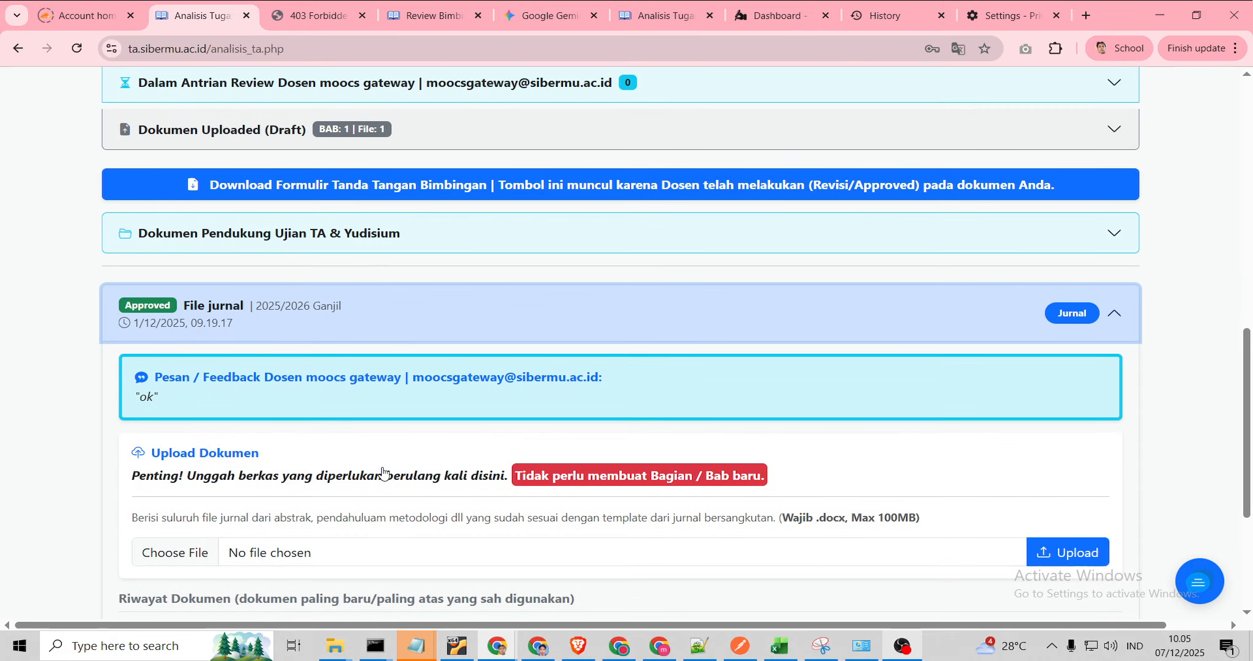
left_click(408, 321)
- Reopen the File jurnal session and inspect the review details of File jurnal.docx in its document history
left_click(306, 470)
scroll(306, 470, "down", 4)
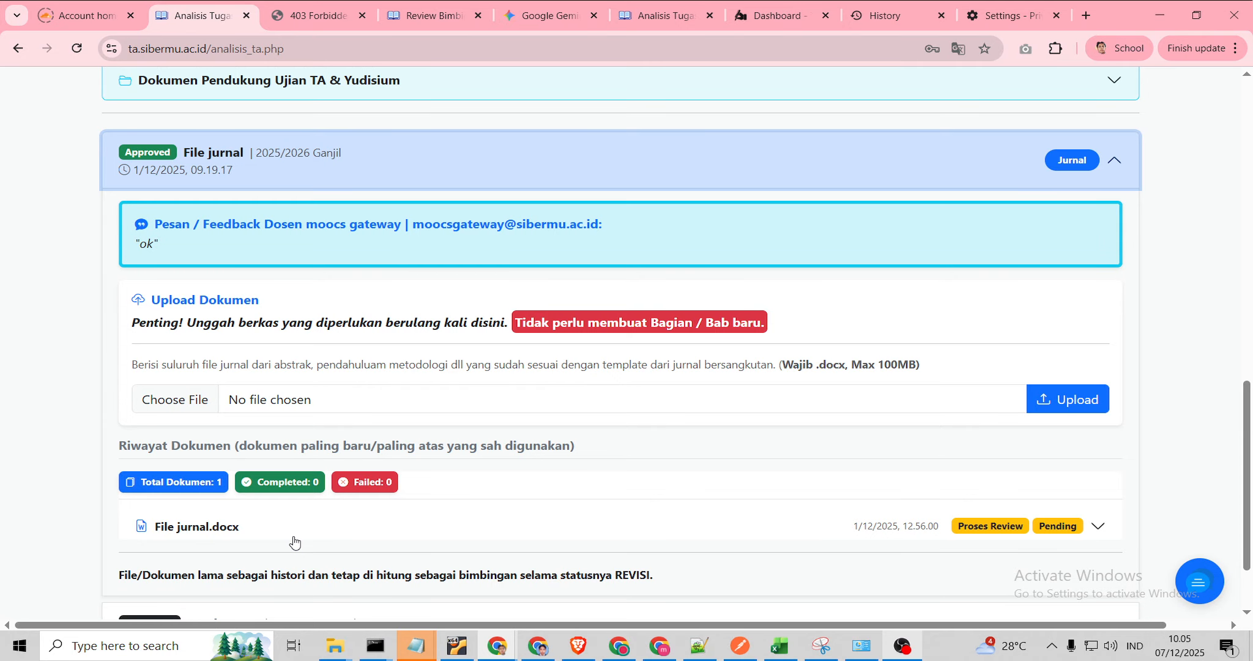
left_click(427, 527)
scroll(428, 527, "down", 3)
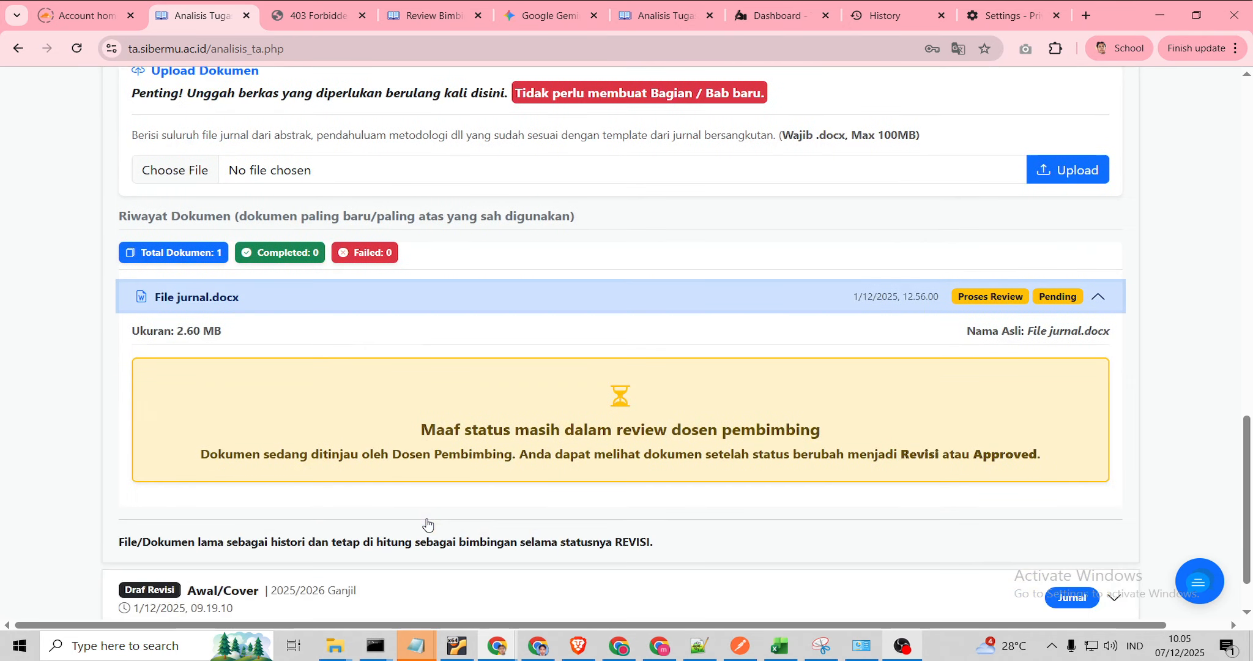
left_click(411, 300)
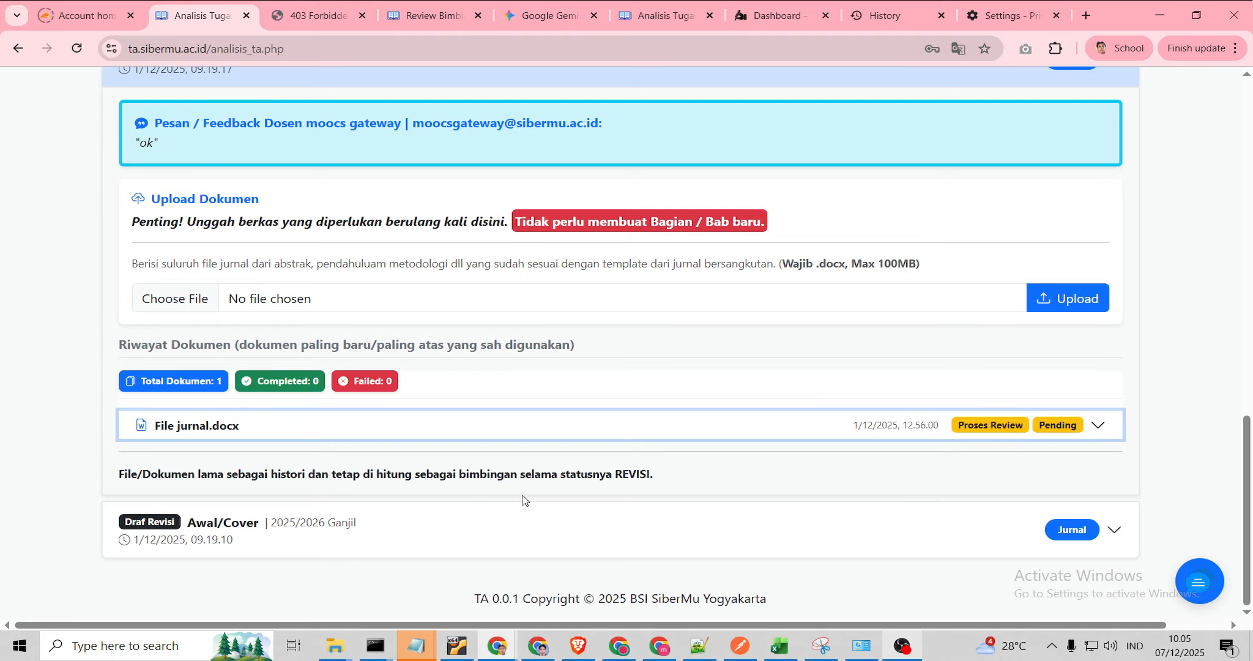
- Check the Awal/Cover session's upload area and document history again, and leave both journal sessions collapsed
left_click(292, 532)
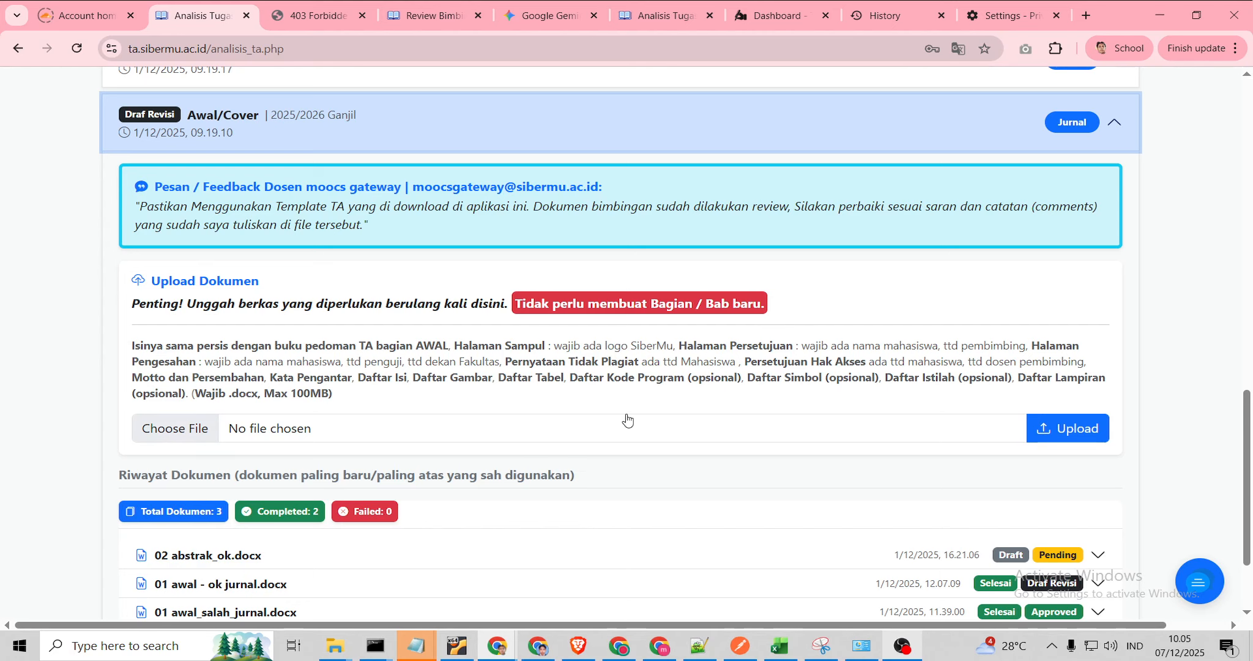
scroll(626, 414, "up", 3)
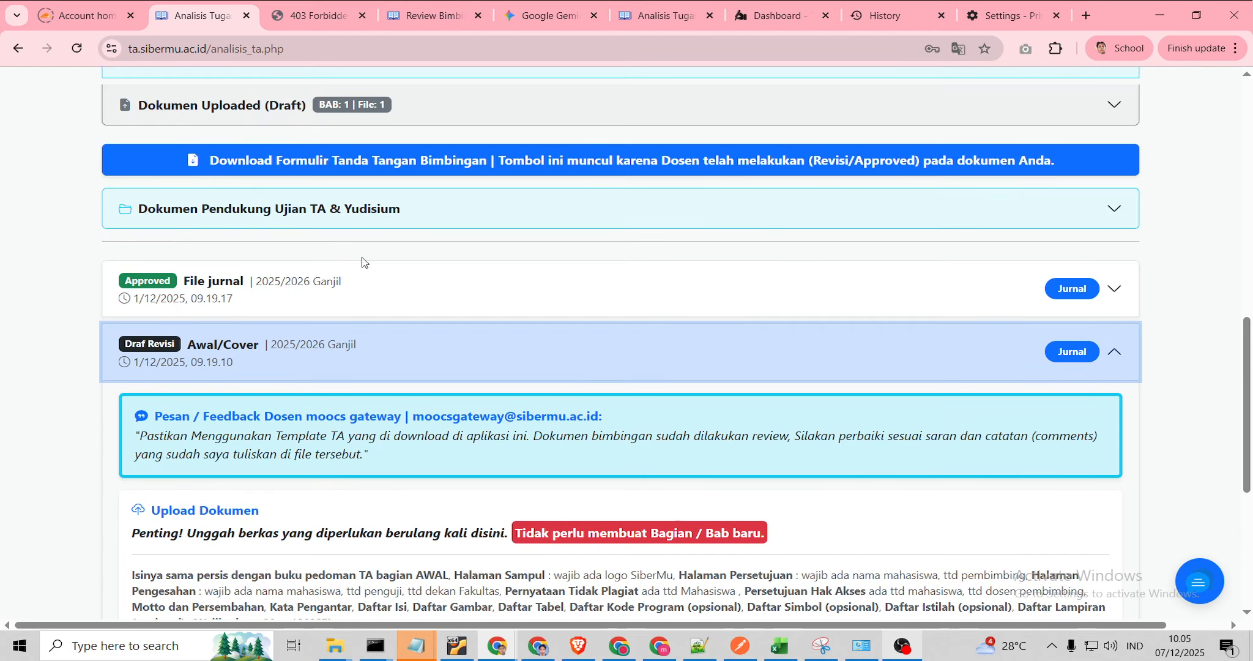
left_click(314, 279)
left_click(333, 290)
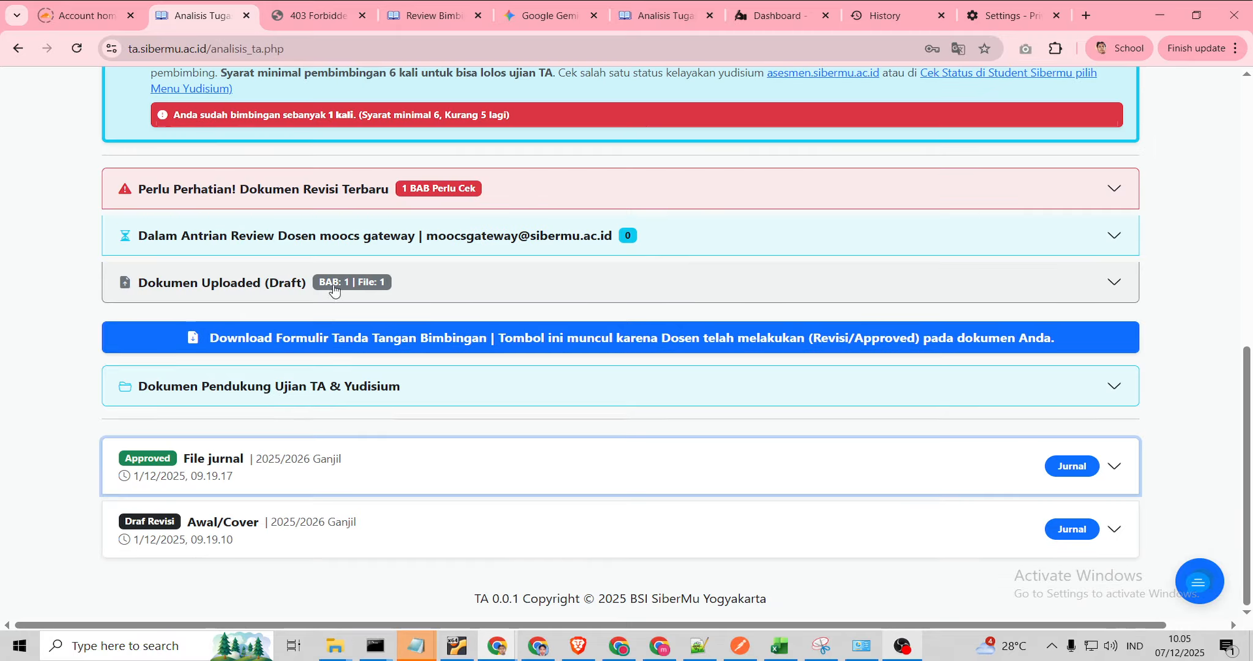
- View the journal student's Dokumen Pendukung Ujian TA & Yudisium checklist, collapse it, and return to the Skripsi student's portal window
left_click(338, 385)
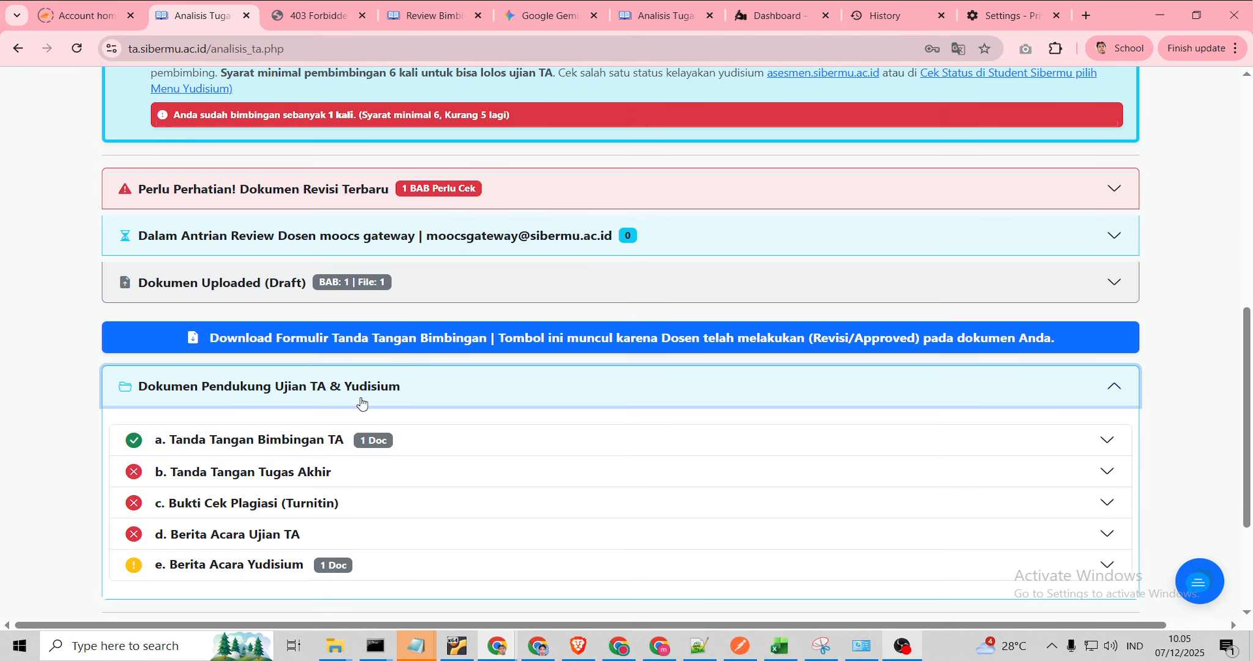
left_click(361, 402)
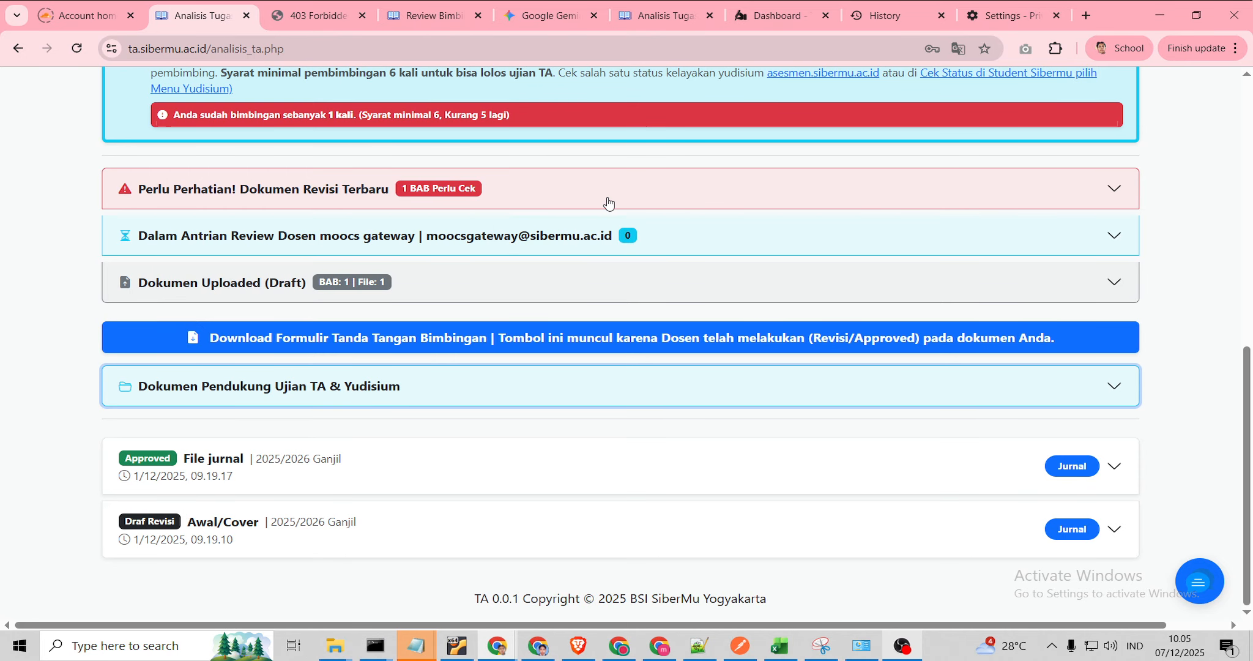
left_click(1146, 20)
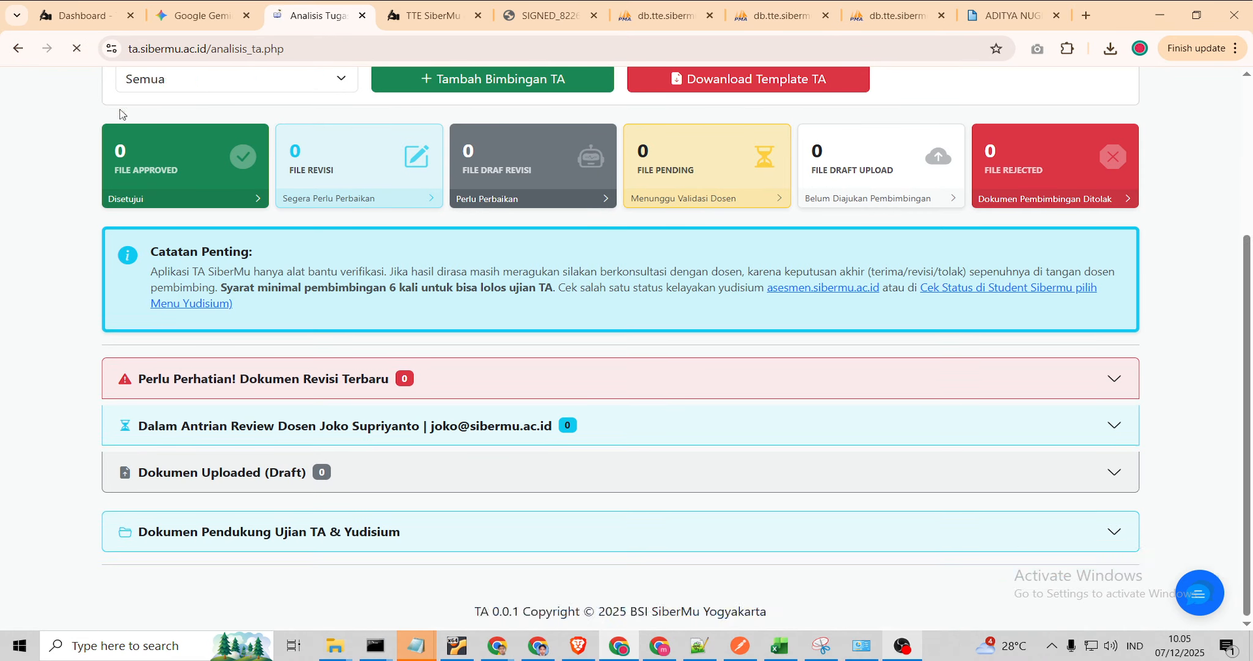
- Review the Skripsi session list from Awal to REFERENSI, briefly expanding BAB III METODE PENELITIAN
scroll(474, 435, "down", 7)
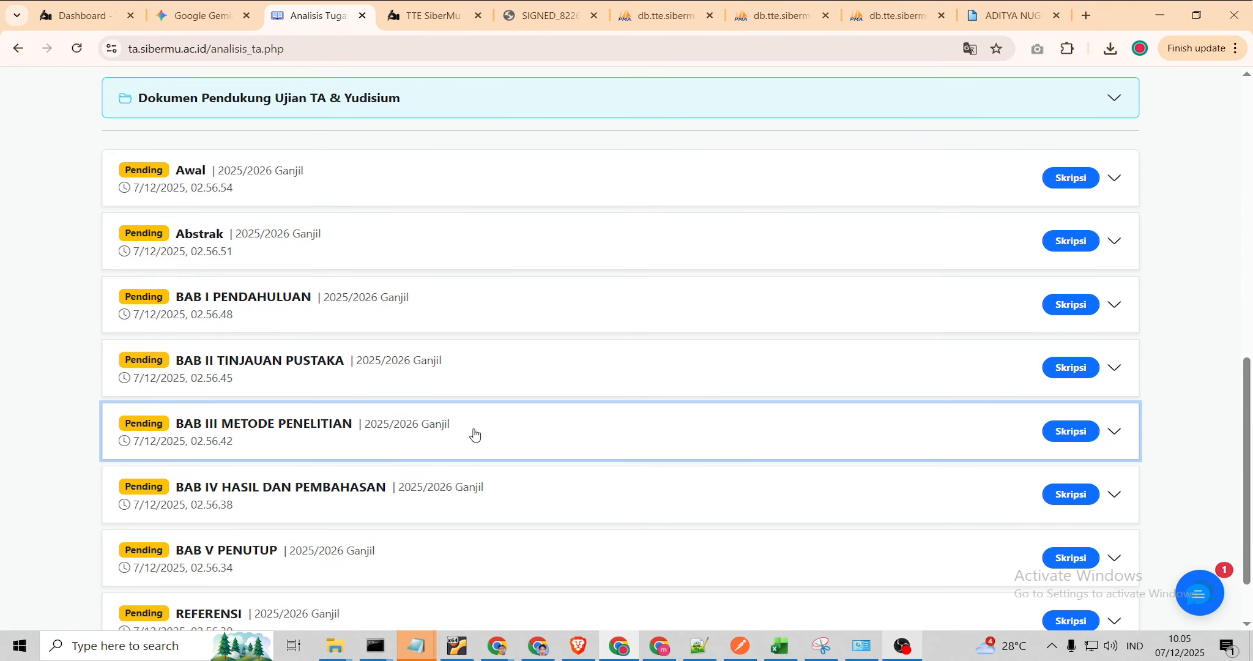
left_click(475, 435)
scroll(475, 435, "down", 3)
scroll(475, 435, "up", 3)
left_click(473, 436)
scroll(472, 438, "up", 3)
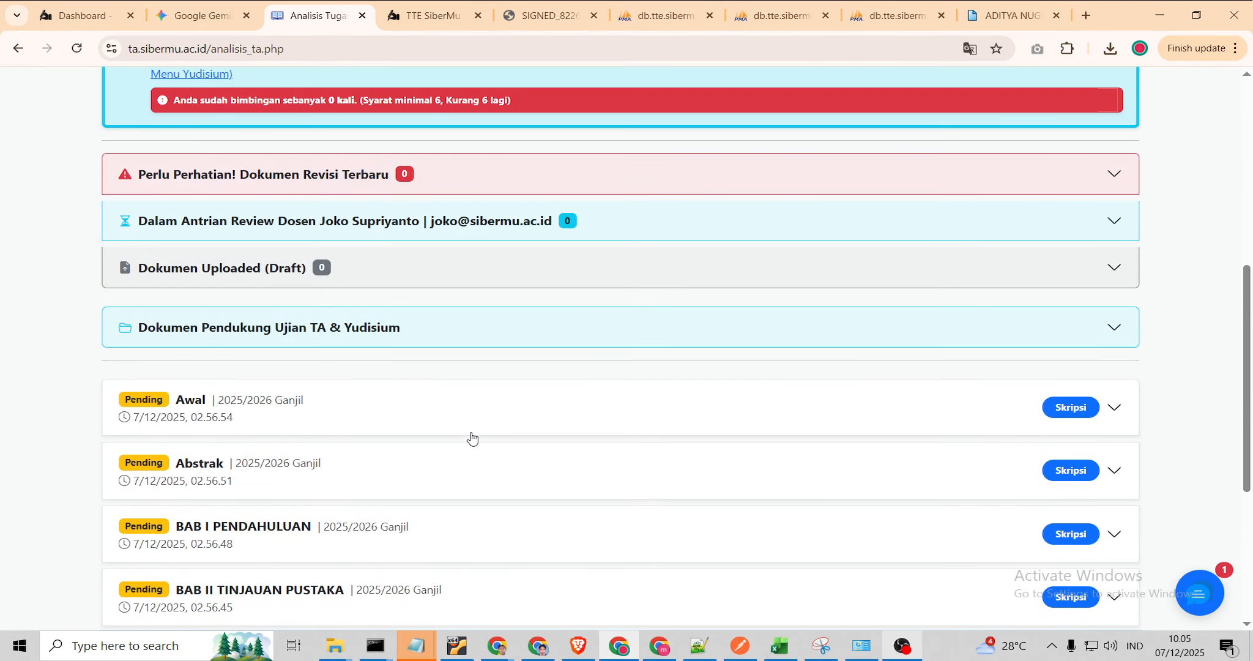
- Read the conditions for supporting documents under the Skripsi student's Dokumen Pendukung Ujian TA & Yudisium, and collapse the section
left_click(343, 327)
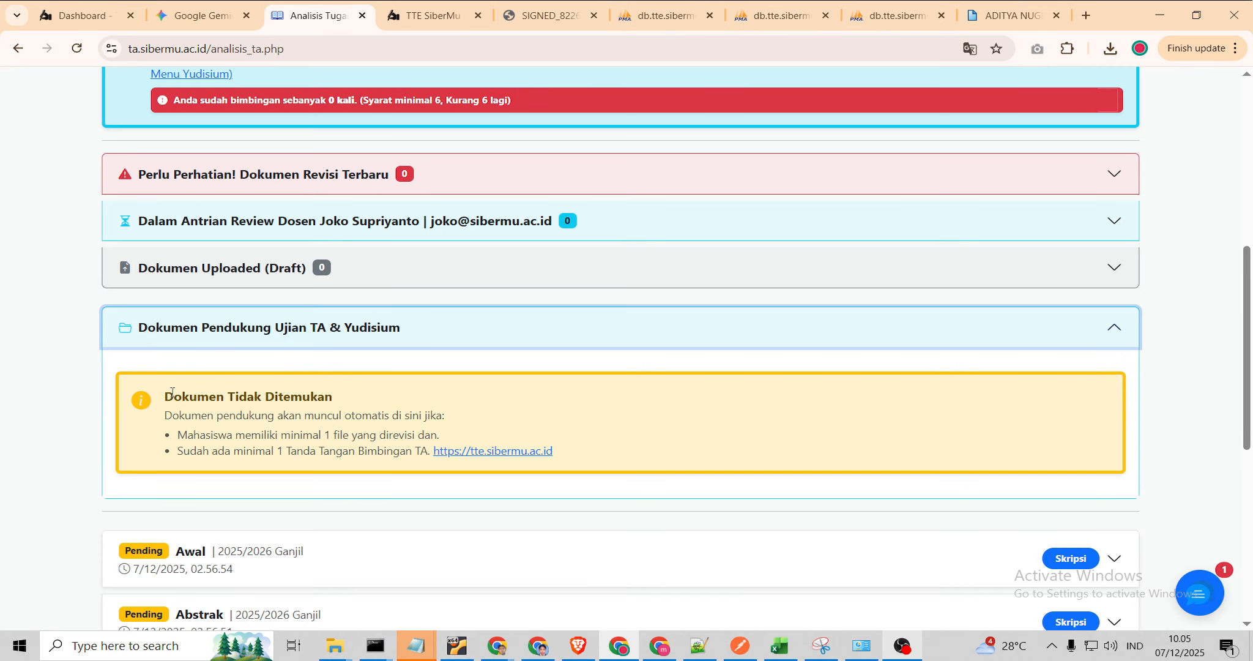
left_click_drag(171, 394, 625, 450)
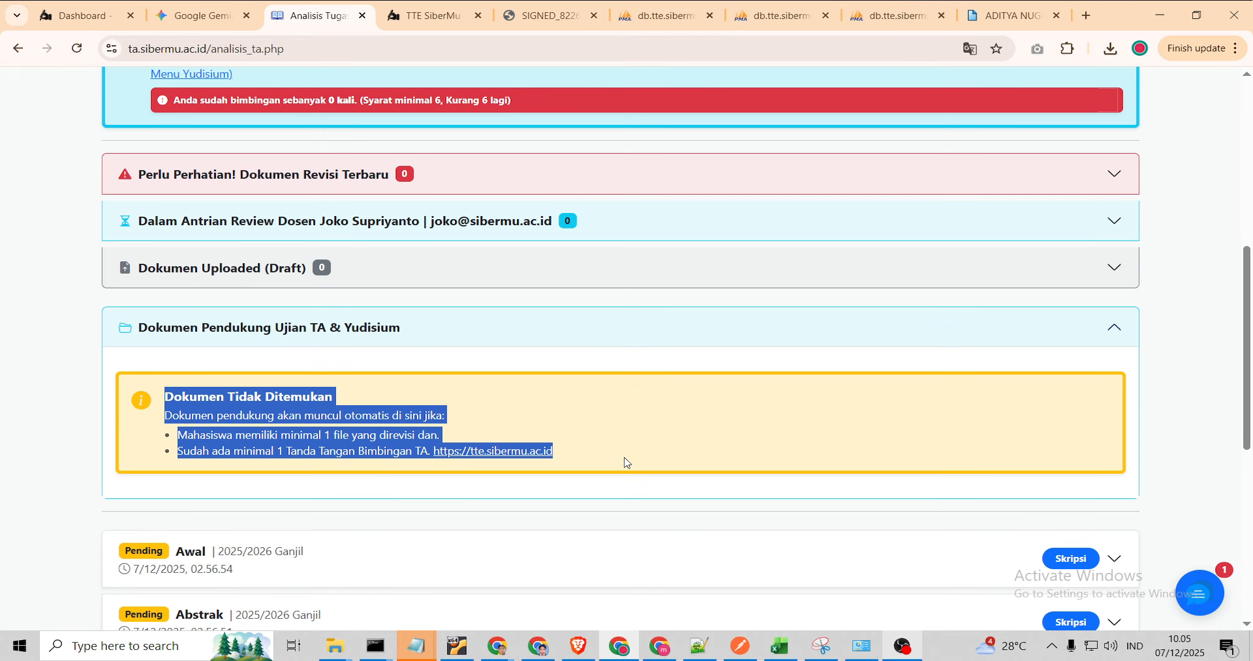
left_click(335, 326)
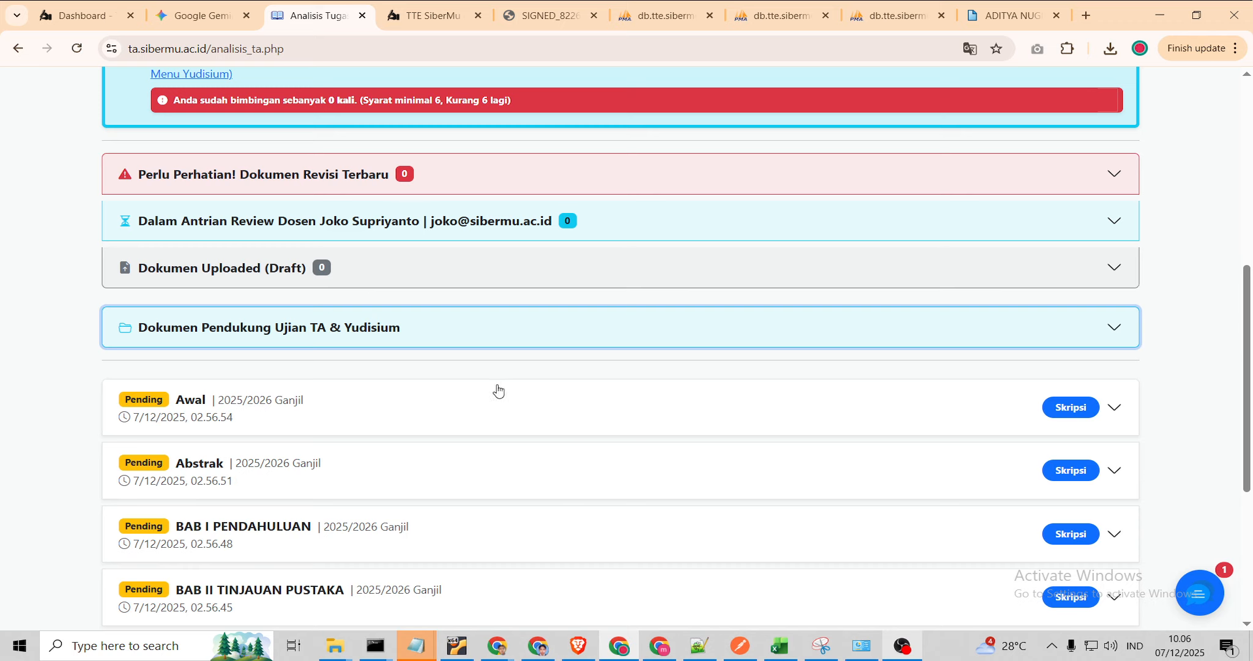
- Expand the Skripsi student's Awal session and read its required parts, from Halaman Sampul and Halaman Persetujuan to Persetujuan Hak Akses
left_click(255, 414)
scroll(255, 414, "down", 3)
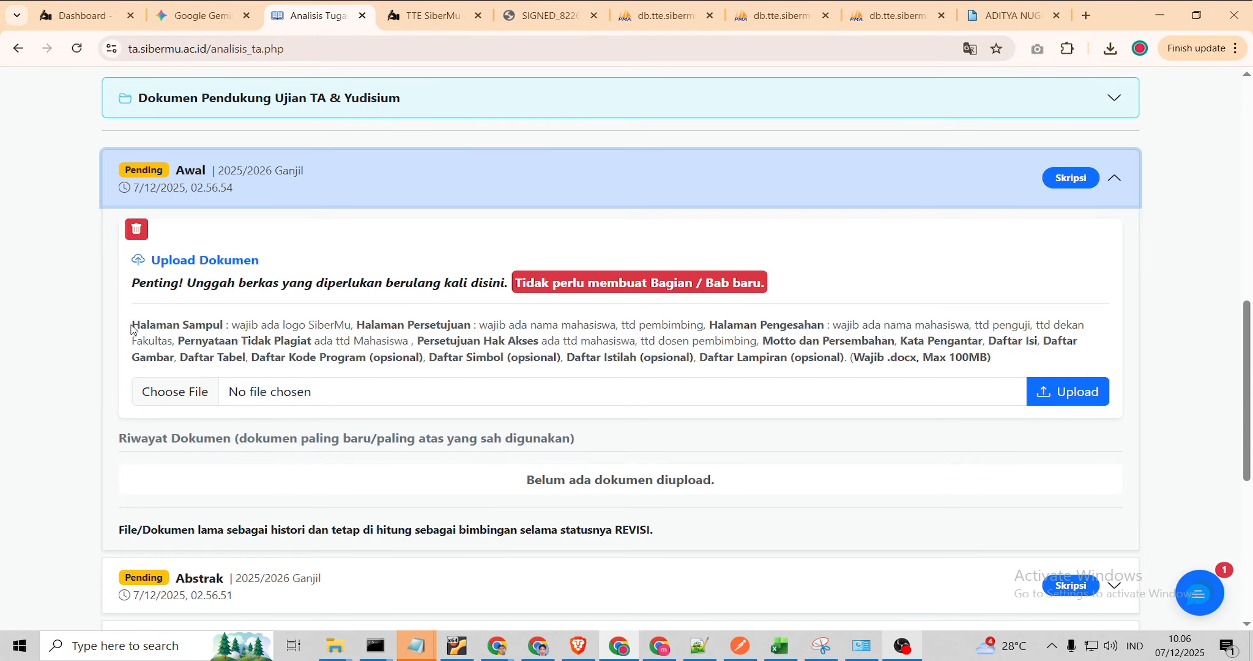
left_click_drag(131, 329, 314, 326)
left_click(232, 329)
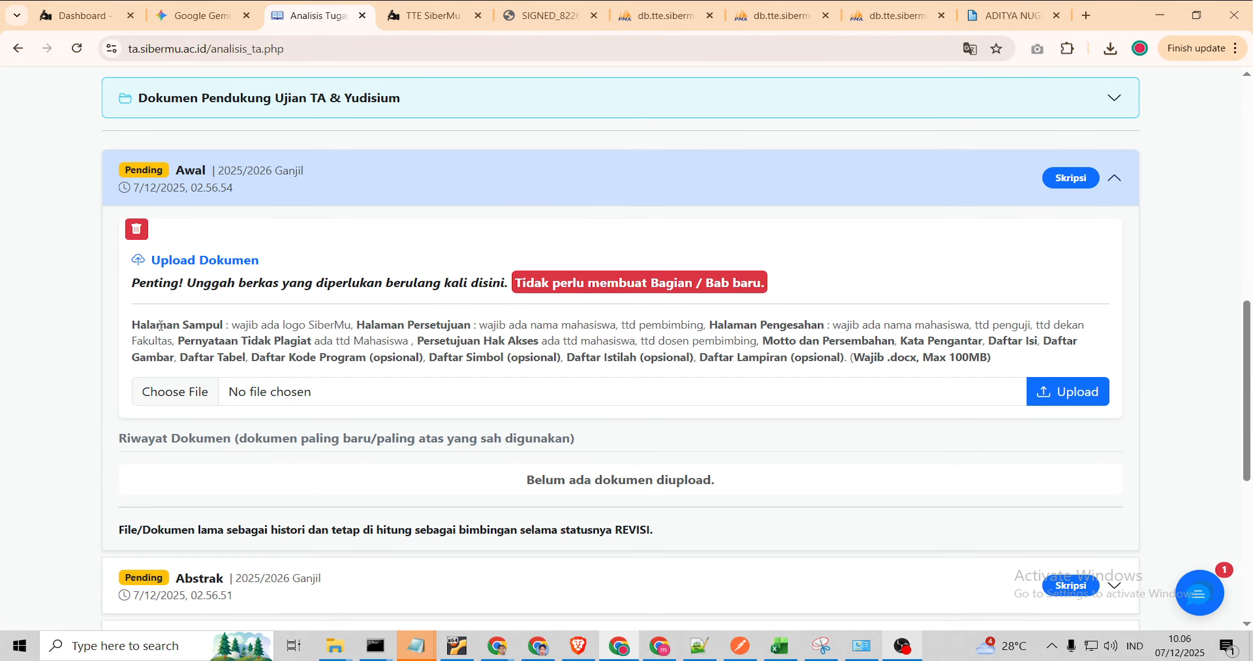
left_click_drag(129, 325, 224, 325)
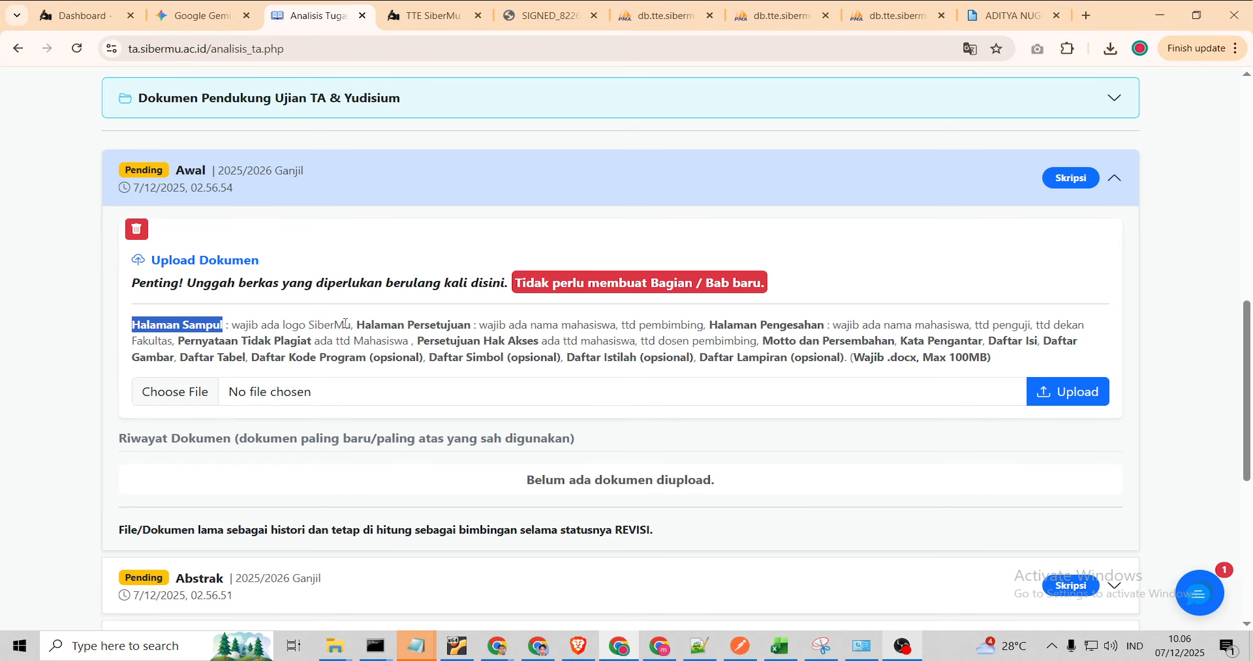
left_click_drag(356, 326, 516, 340)
- Open template_ta.docx in Word, inspect where the front matter ends at Daftar Lampiran and ABSTRAK begins, and close the document
left_click(341, 647)
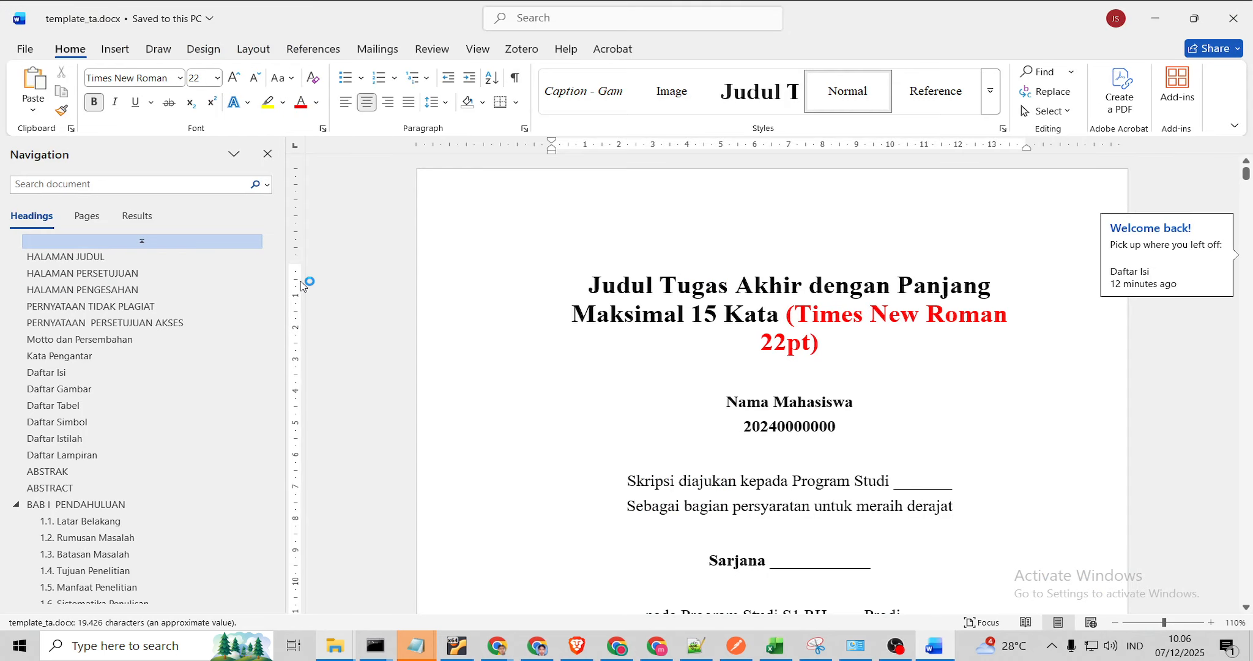
left_click(67, 455)
left_click(62, 473)
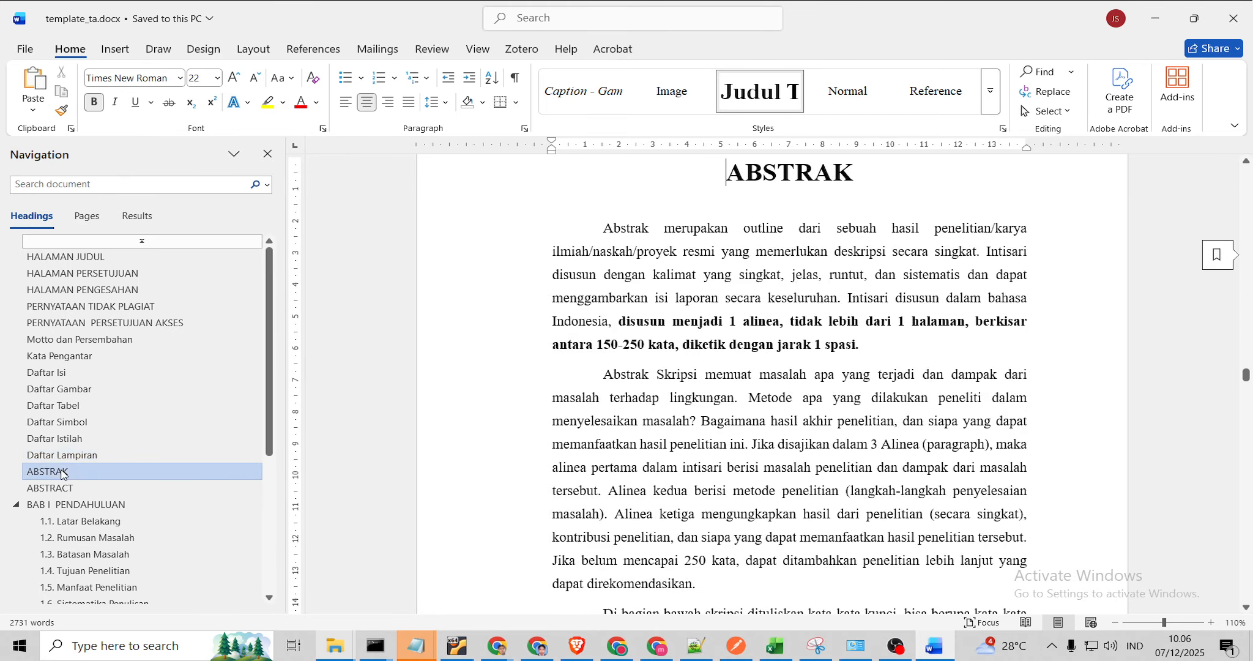
left_click_drag(721, 172, 917, 618)
left_click(1237, 15)
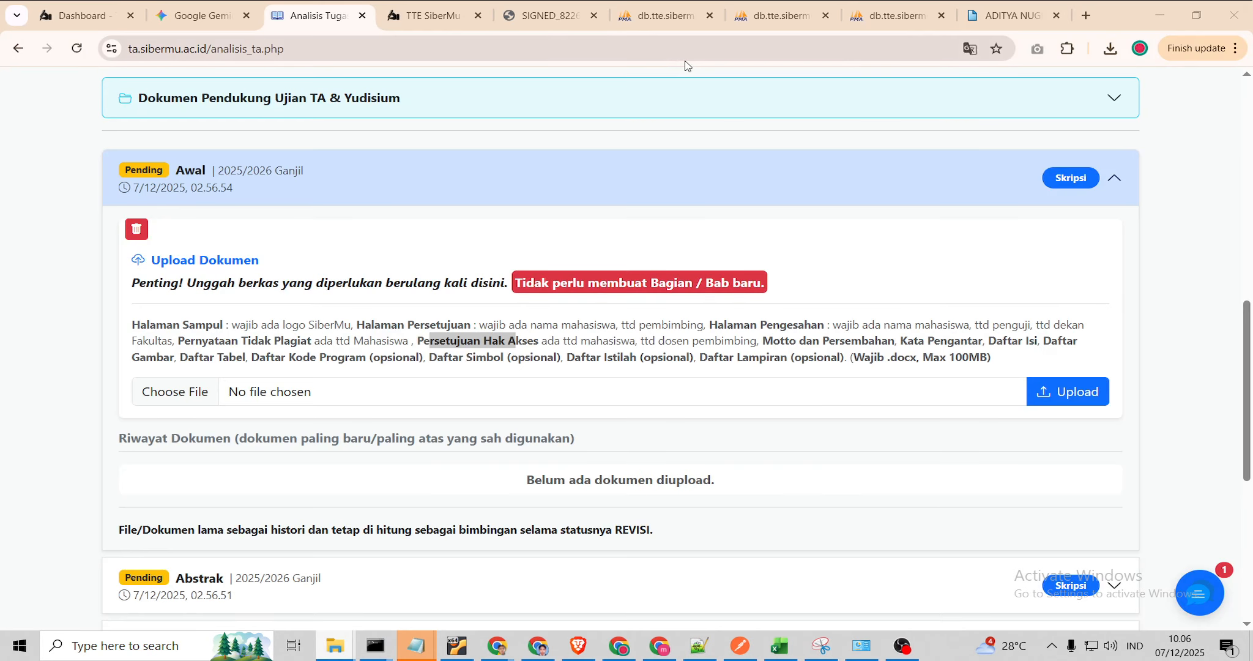
- Open 01 awal - ok.docx in Word, review its contents from the cover and HALAMAN PERSETUJUAN to Daftar Lampiran, and close it
mouse_move(329, 658)
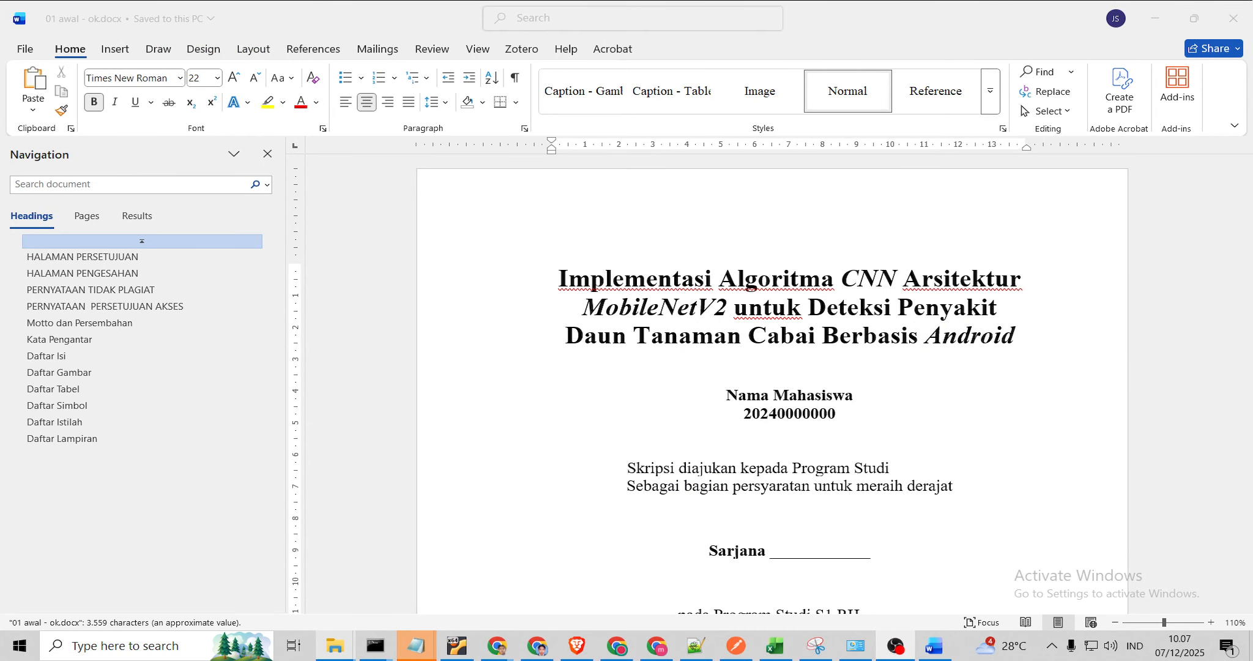
left_click(81, 257)
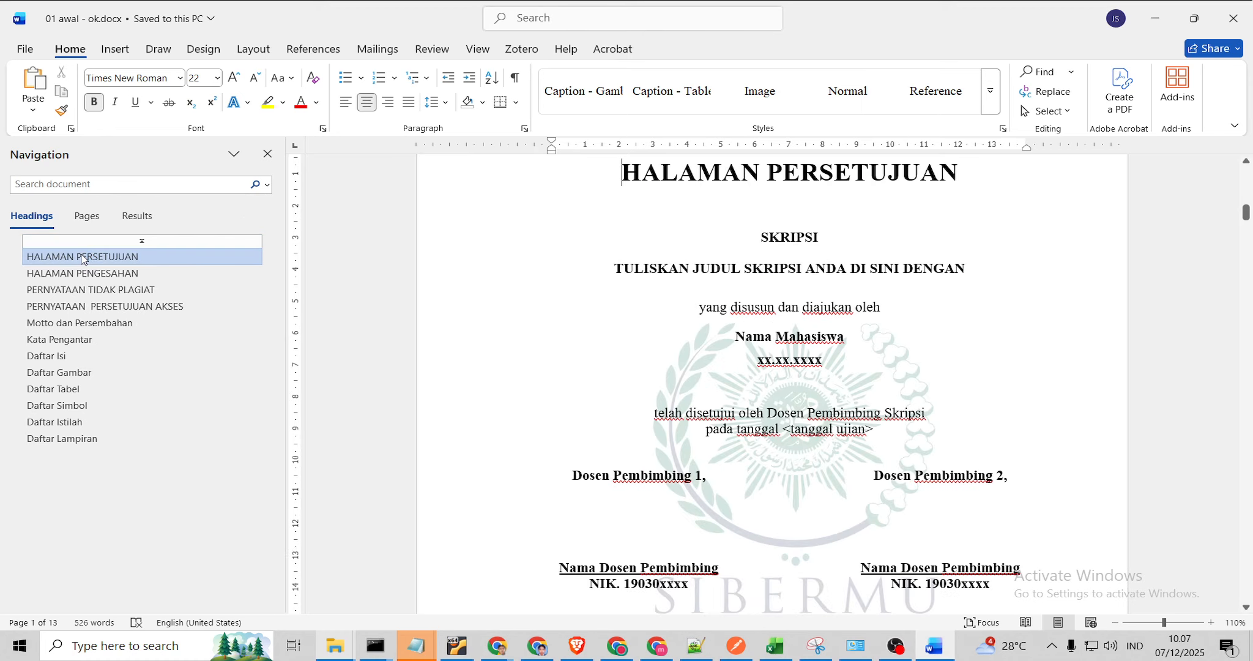
left_click(69, 439)
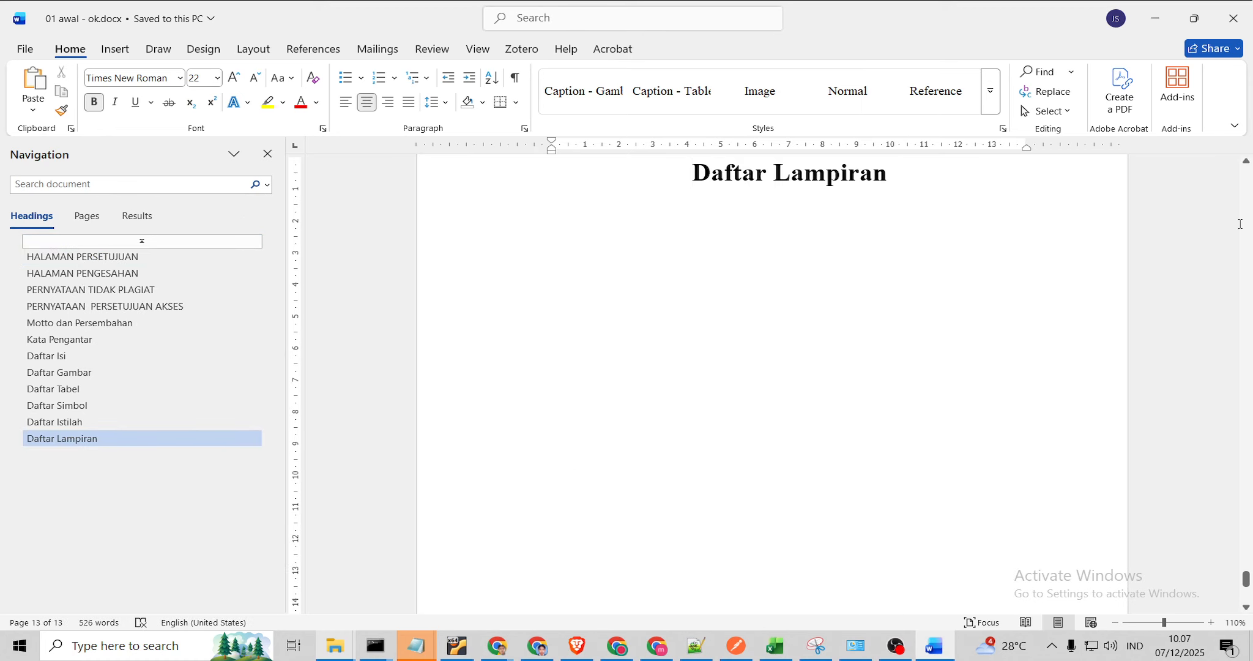
scroll(884, 496, "up", 5)
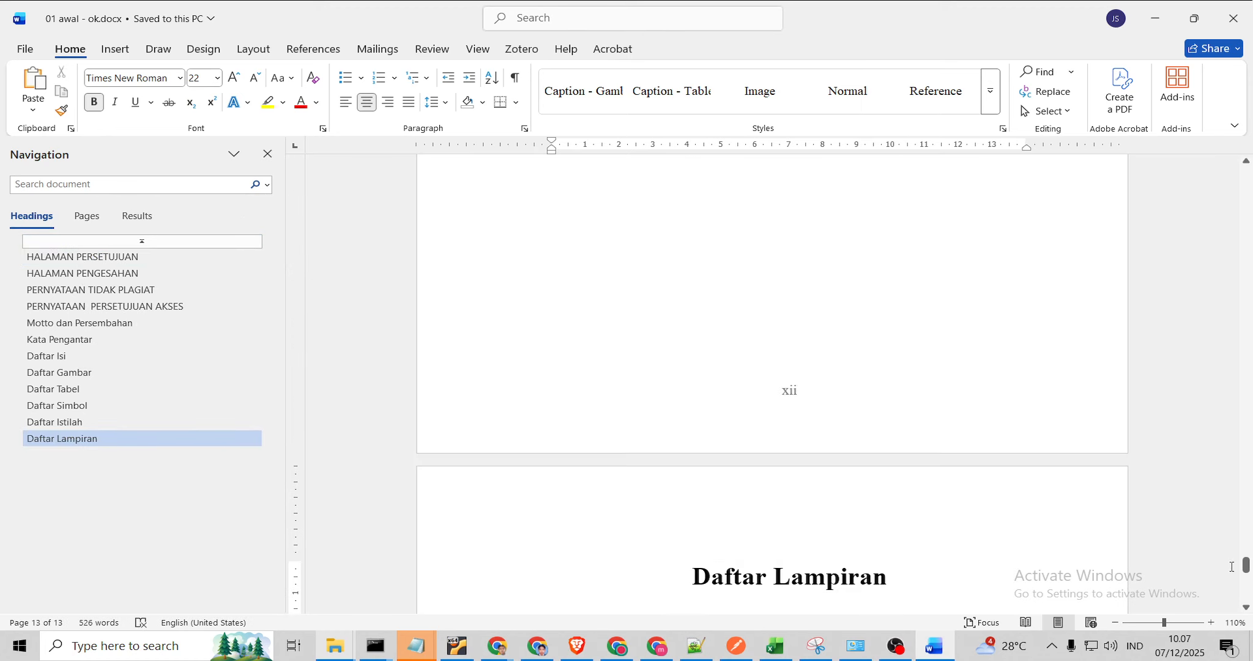
left_click_drag(1244, 565, 1216, 124)
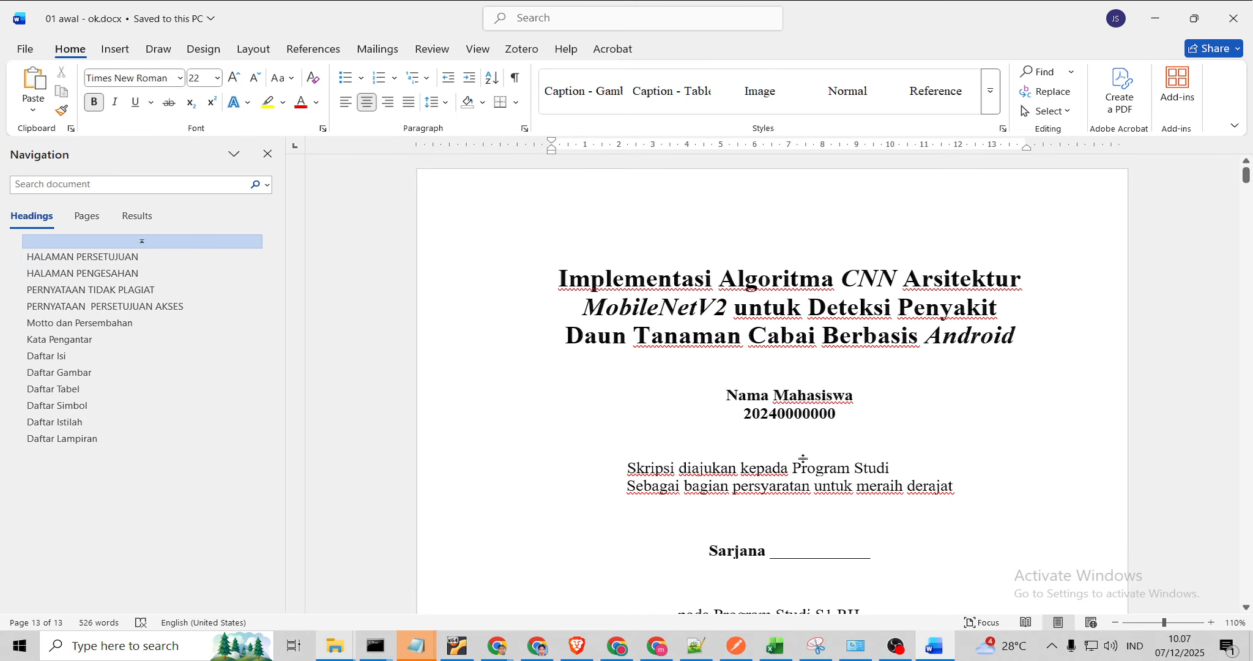
left_click(73, 257)
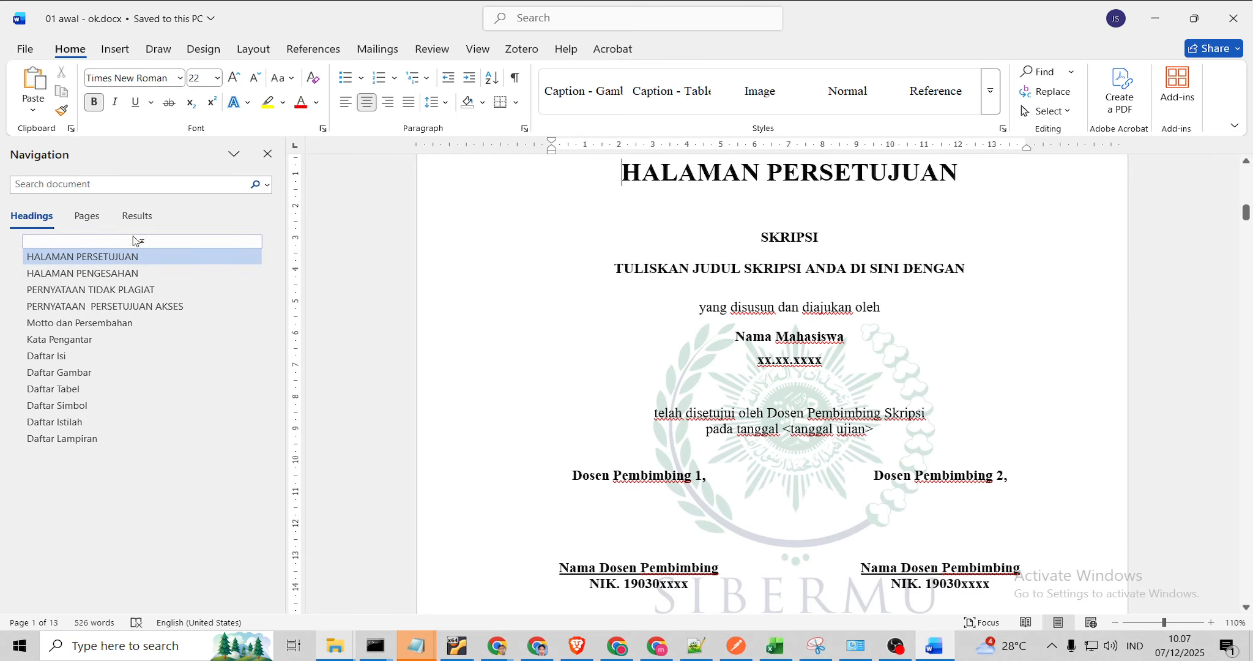
left_click(145, 242)
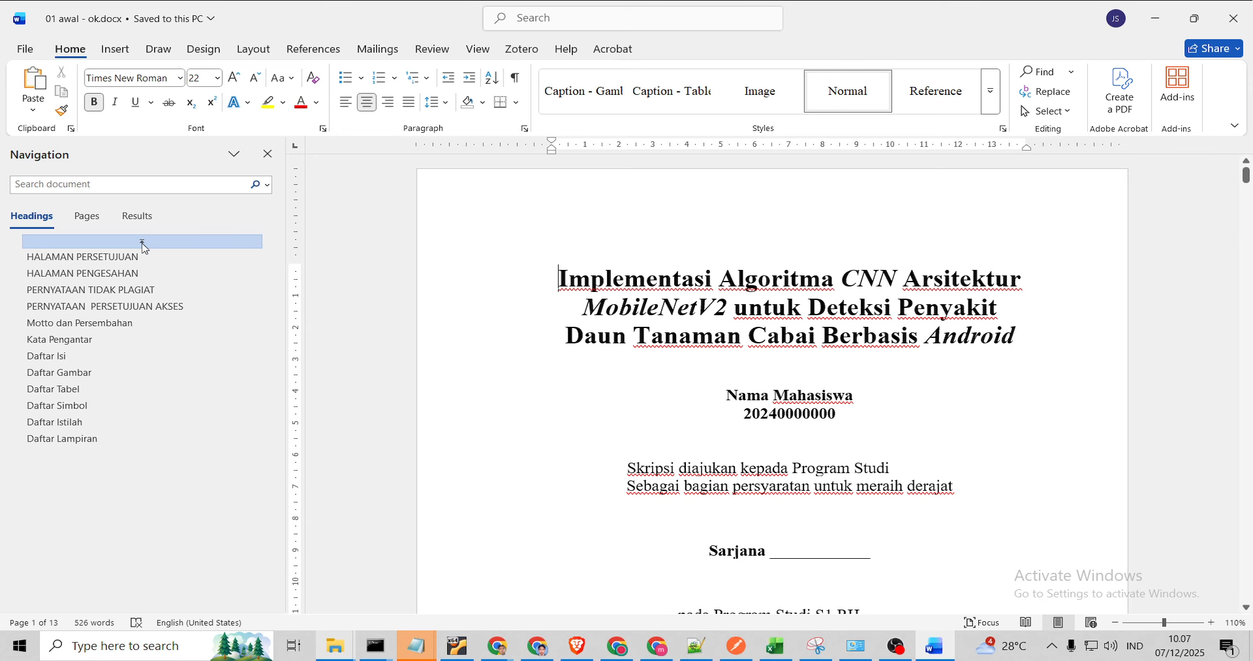
left_click(72, 438)
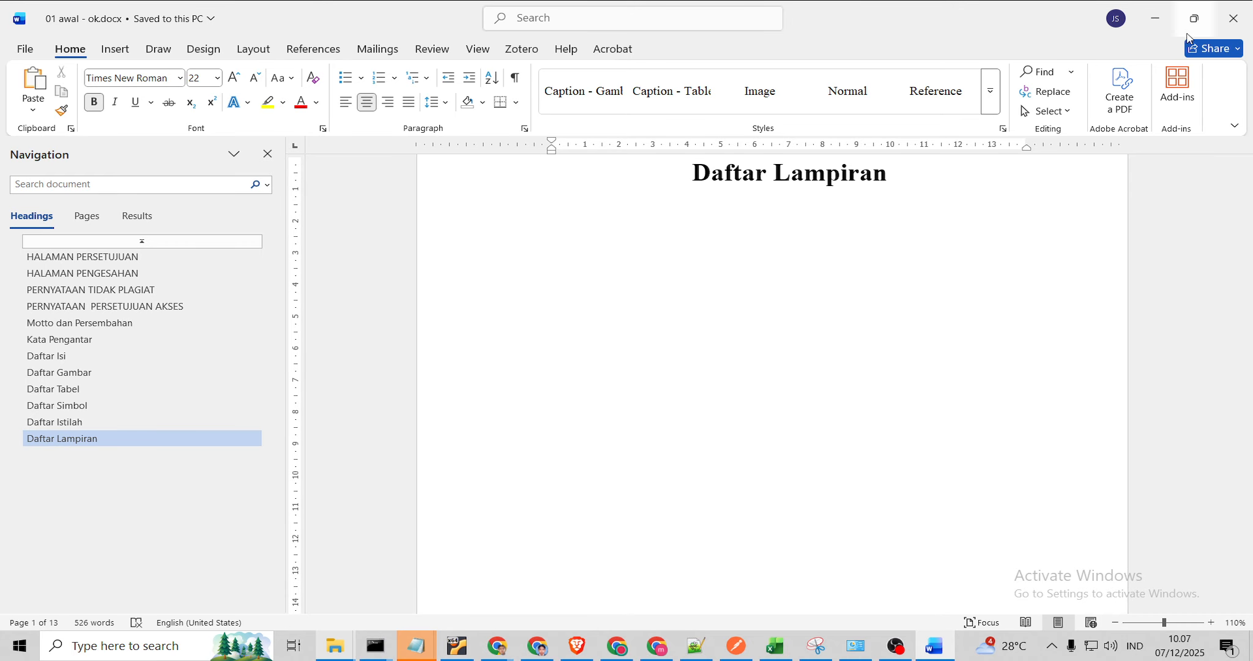
left_click(1233, 18)
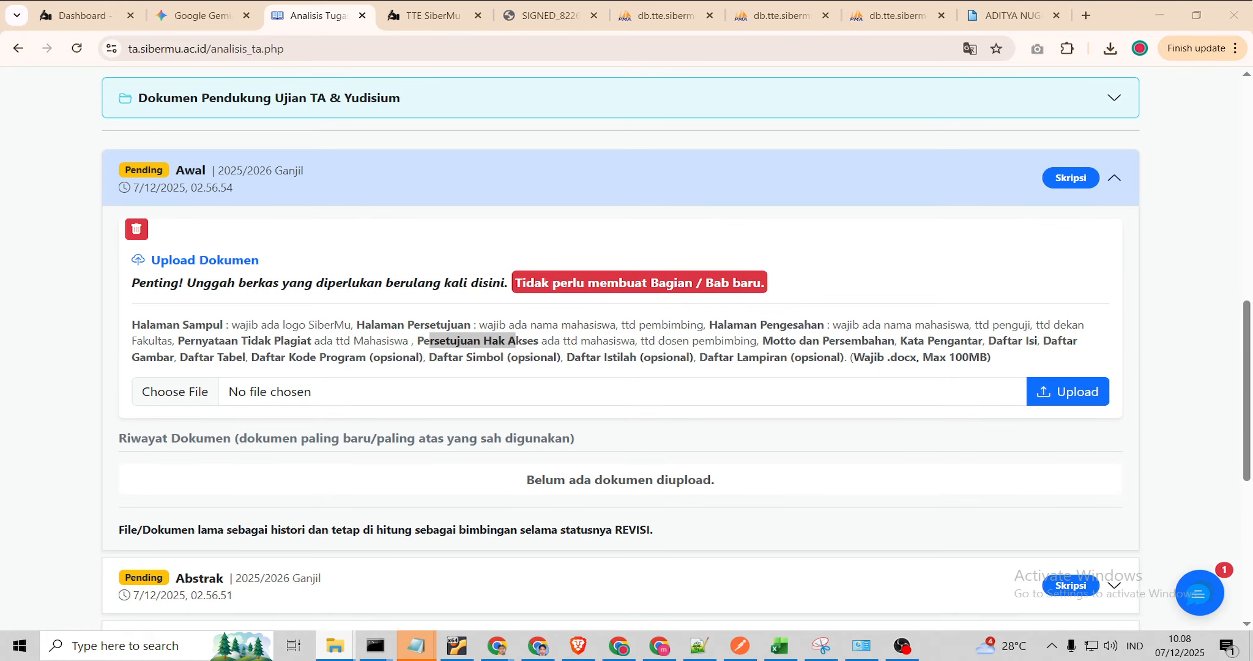
- Upload 01 awal - ok.docx from C:\cek\testing word to the Awal session and expand its entry in the document history
left_click(268, 385)
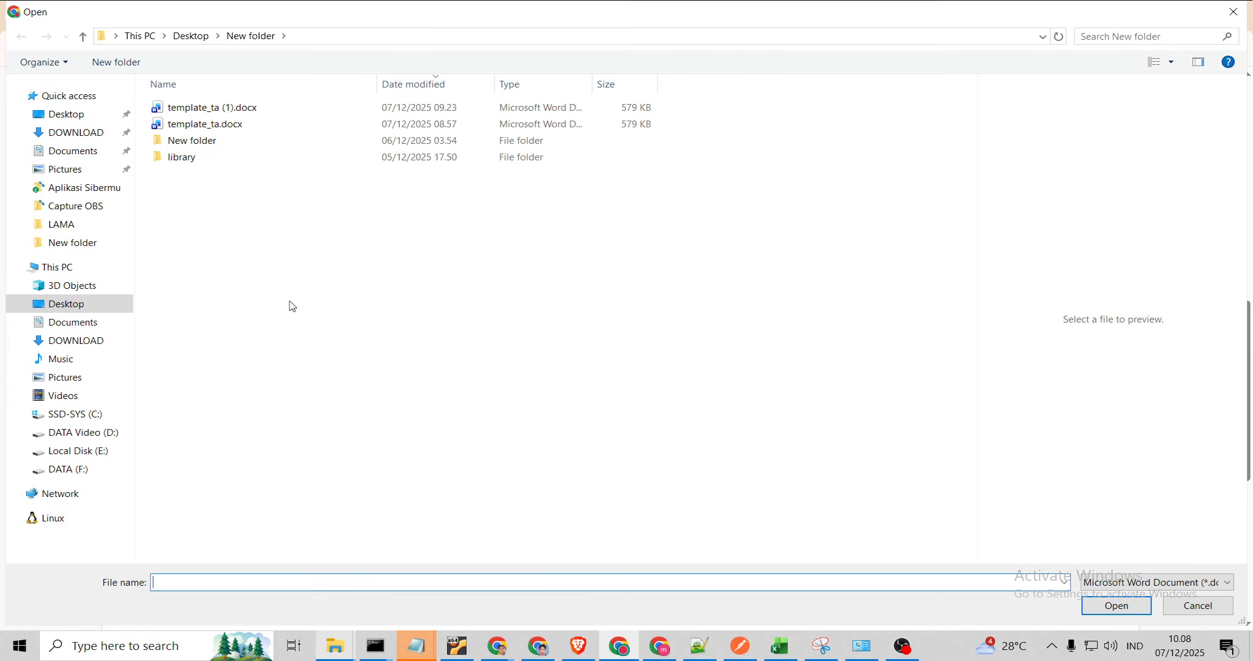
left_click(395, 37)
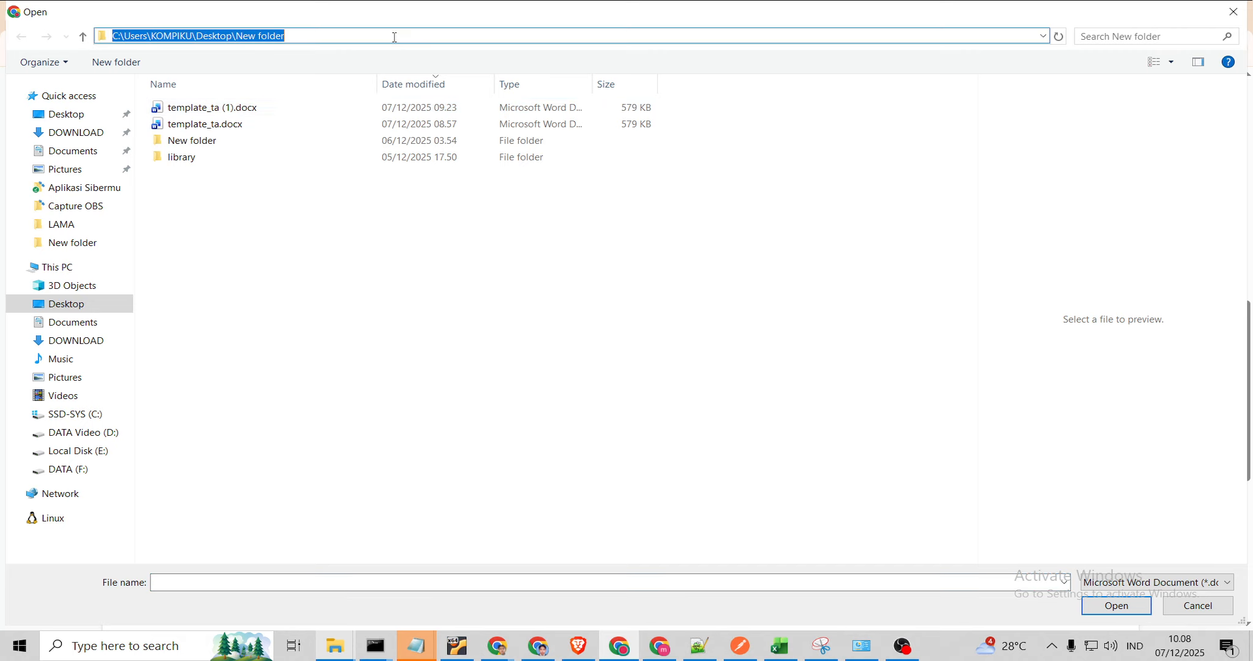
type("C:\\cek\\testing word")
key("Return")
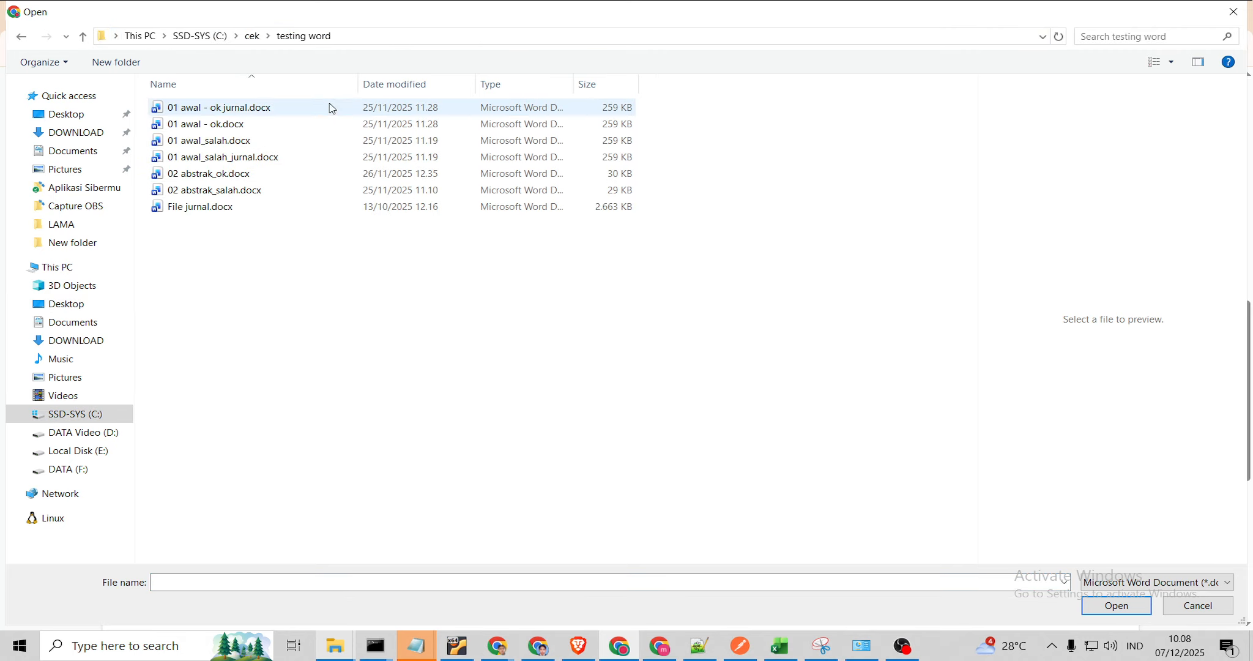
left_click(221, 125)
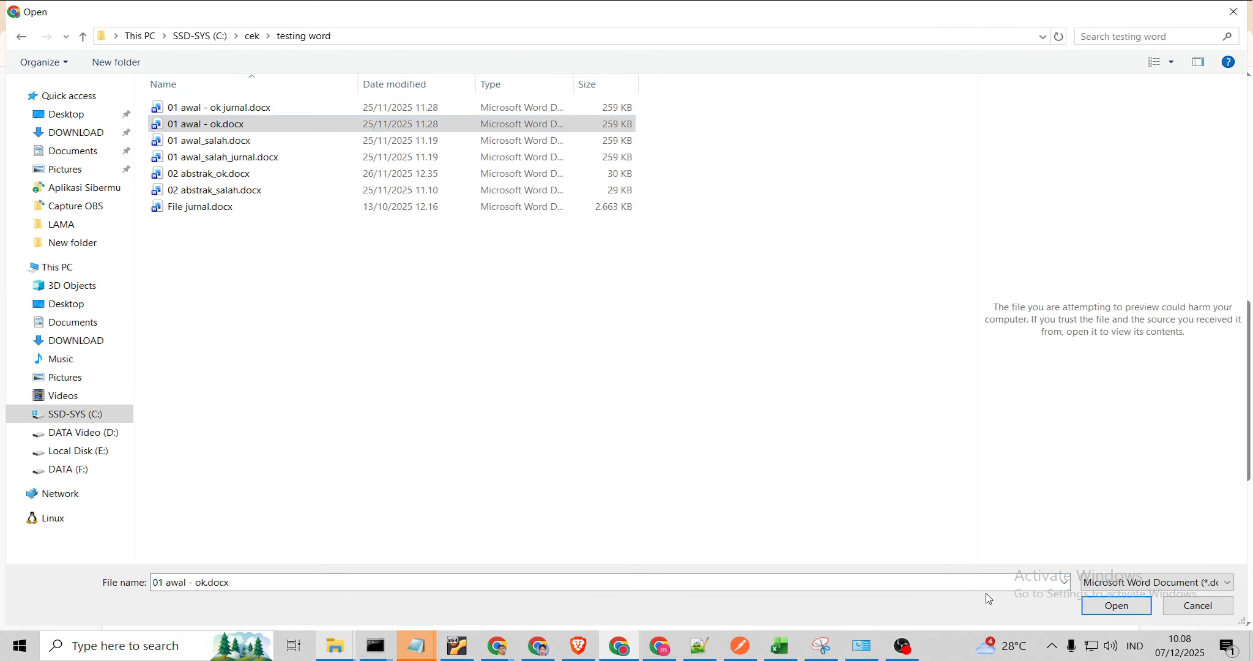
left_click(1112, 605)
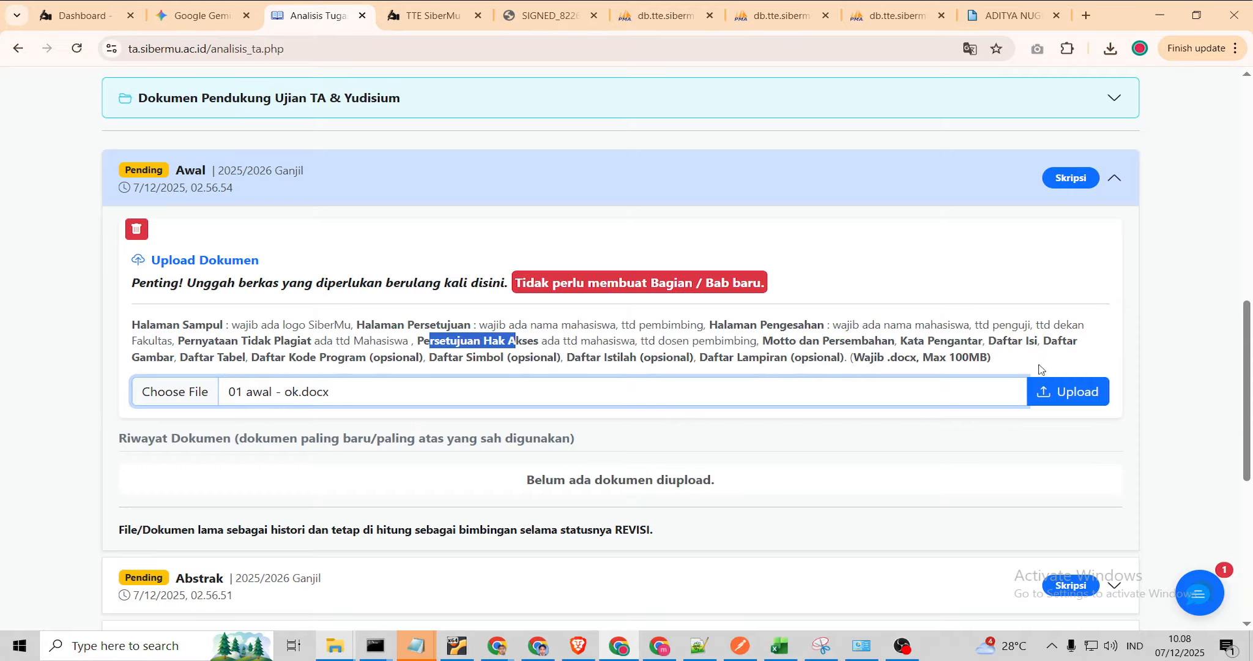
left_click(1067, 391)
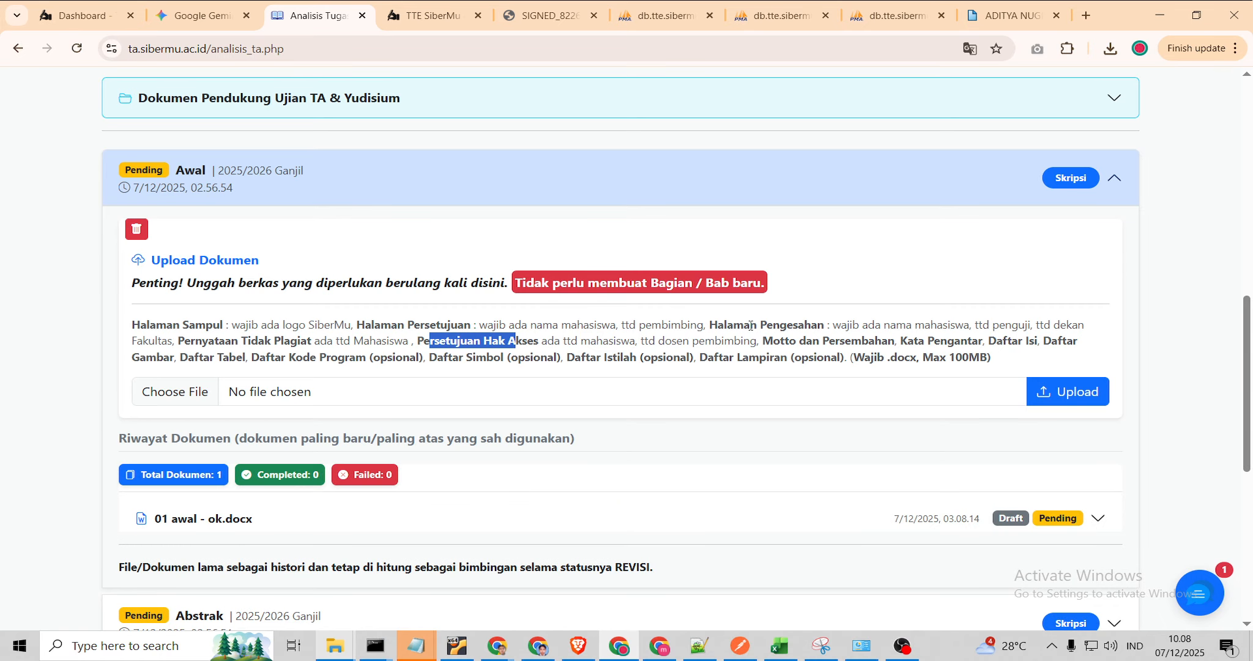
scroll(750, 325, "down", 2)
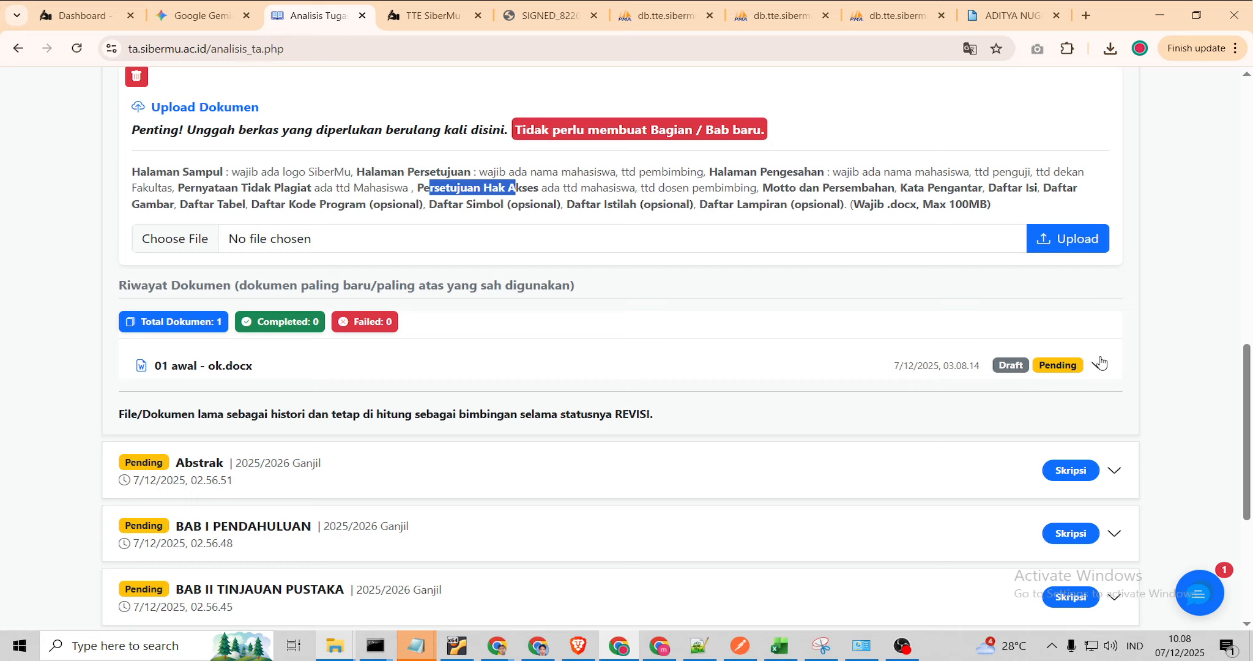
left_click(195, 370)
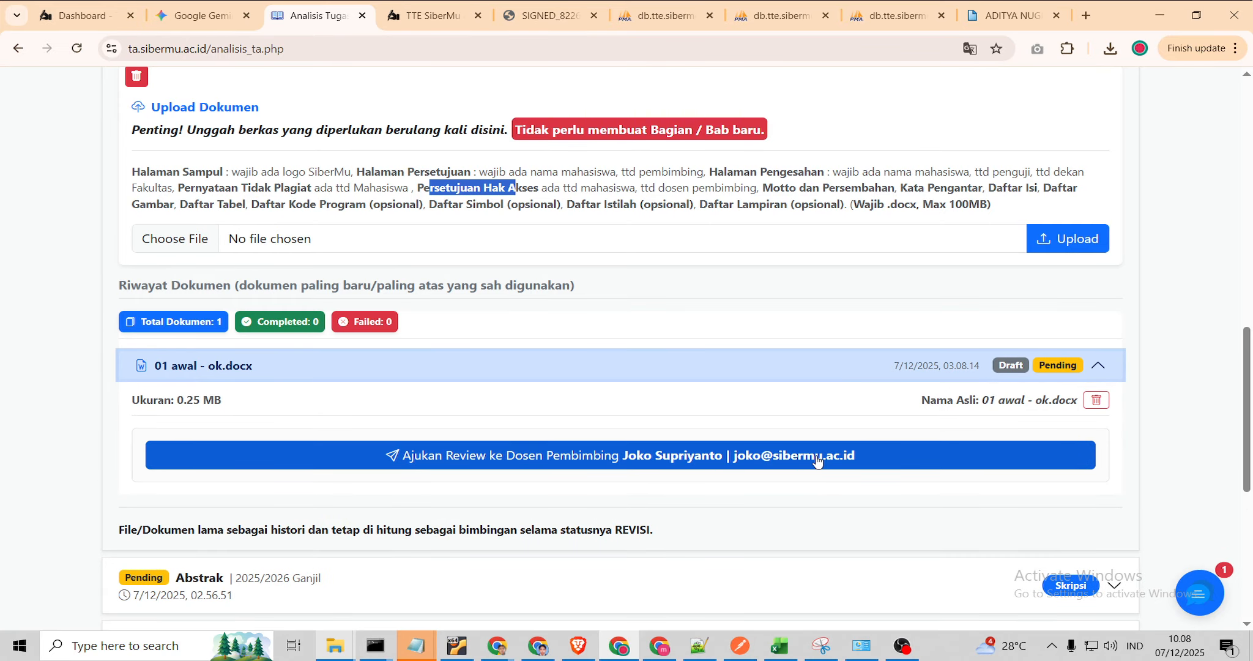
- Start the supervisor review request for 01 awal - ok.docx, look at the TA template download, and cancel both the download and the request
left_click(547, 457)
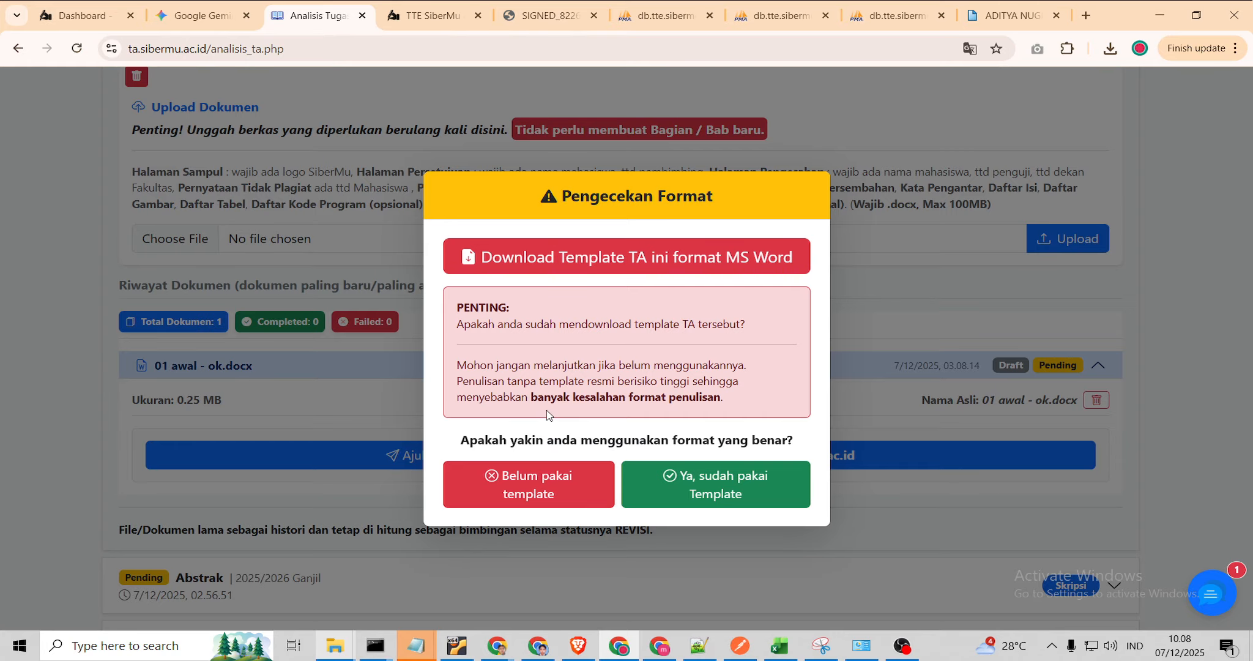
left_click(596, 271)
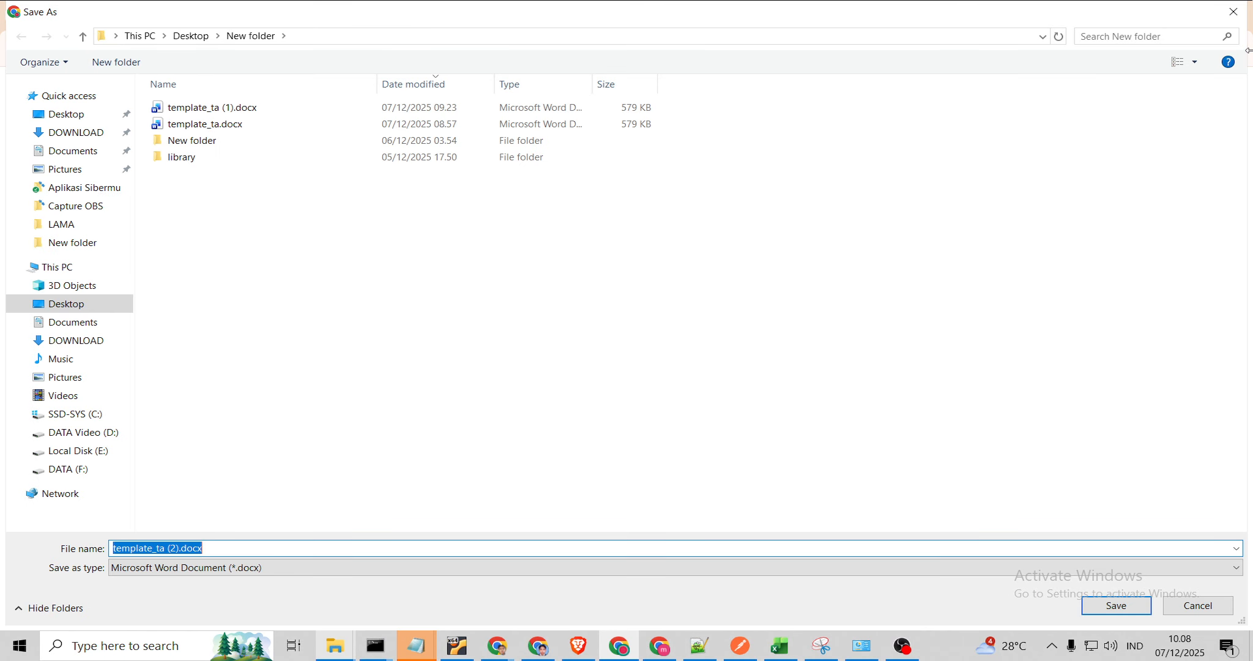
left_click(1233, 12)
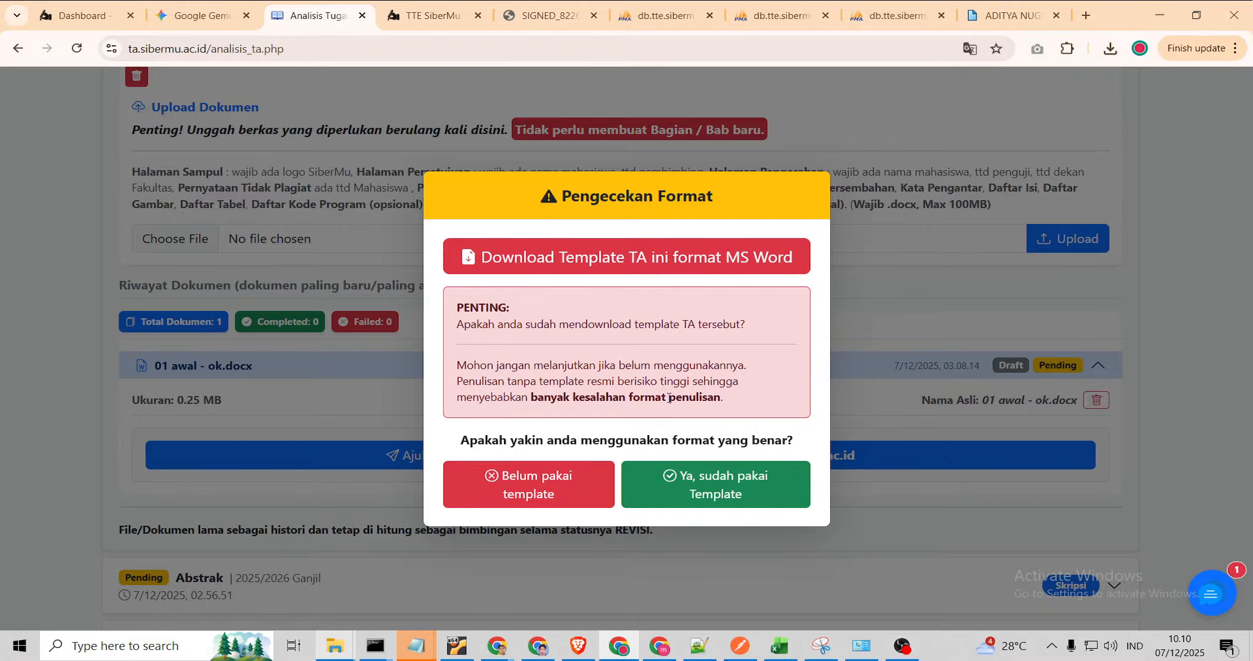
left_click(742, 491)
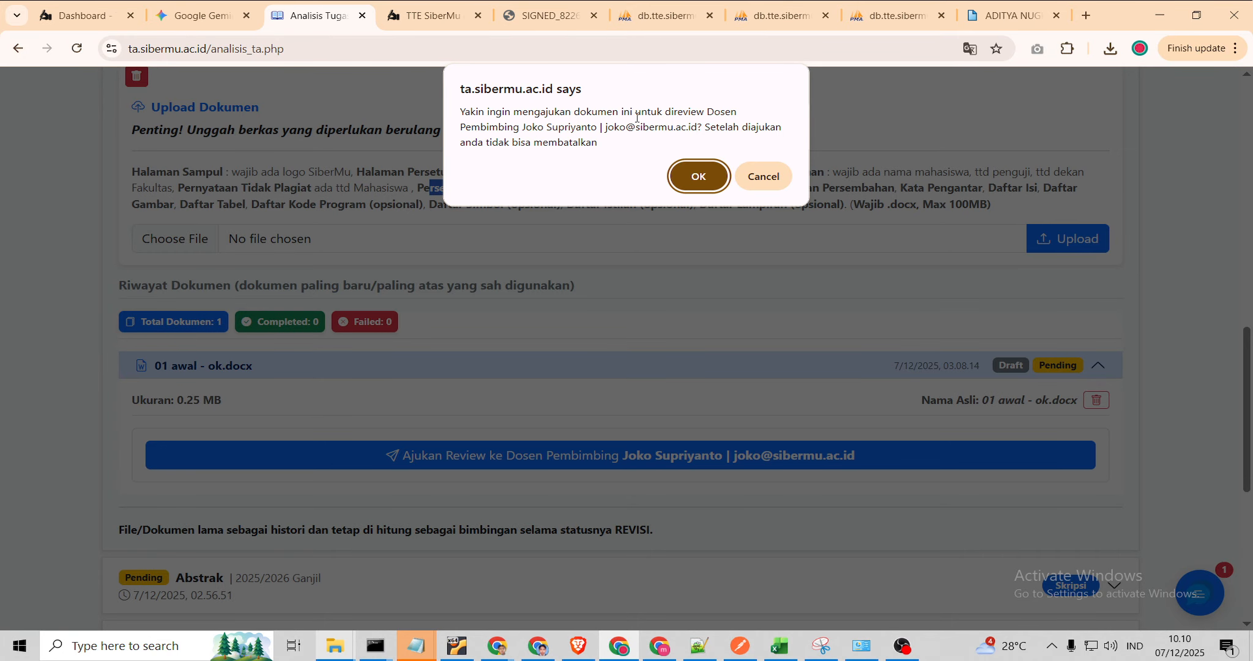
left_click(774, 178)
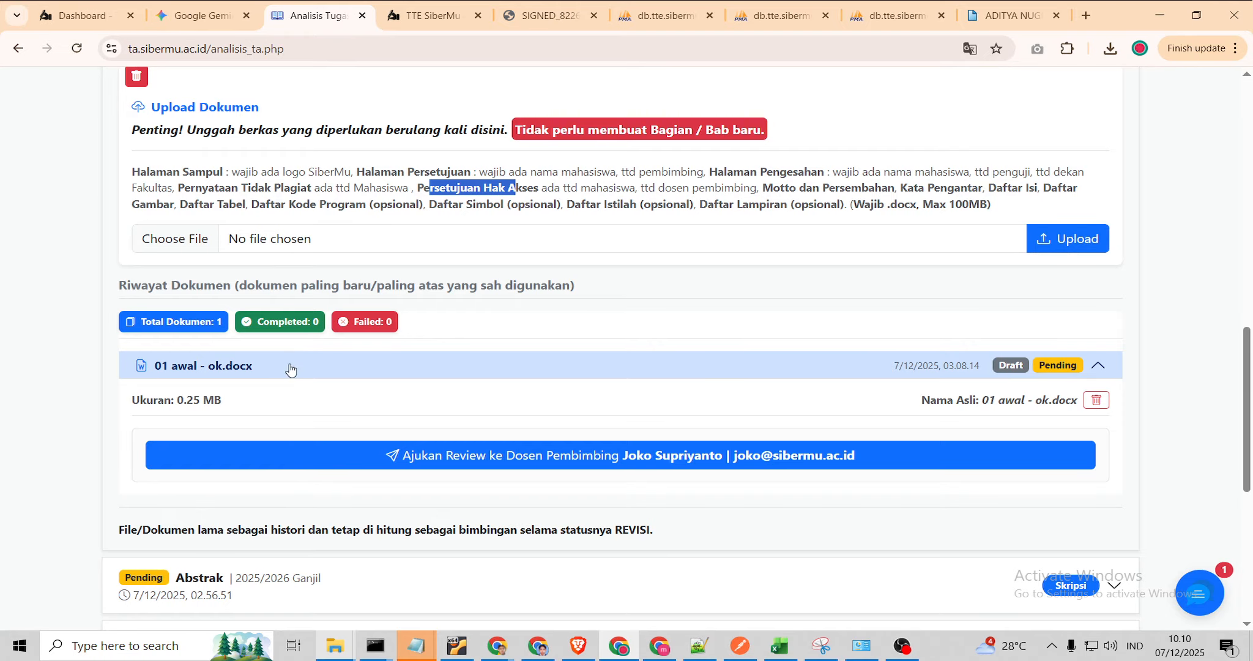
- Start the permanent deletion of the uploaded 01 awal - ok.docx and cancel it
left_click(1096, 404)
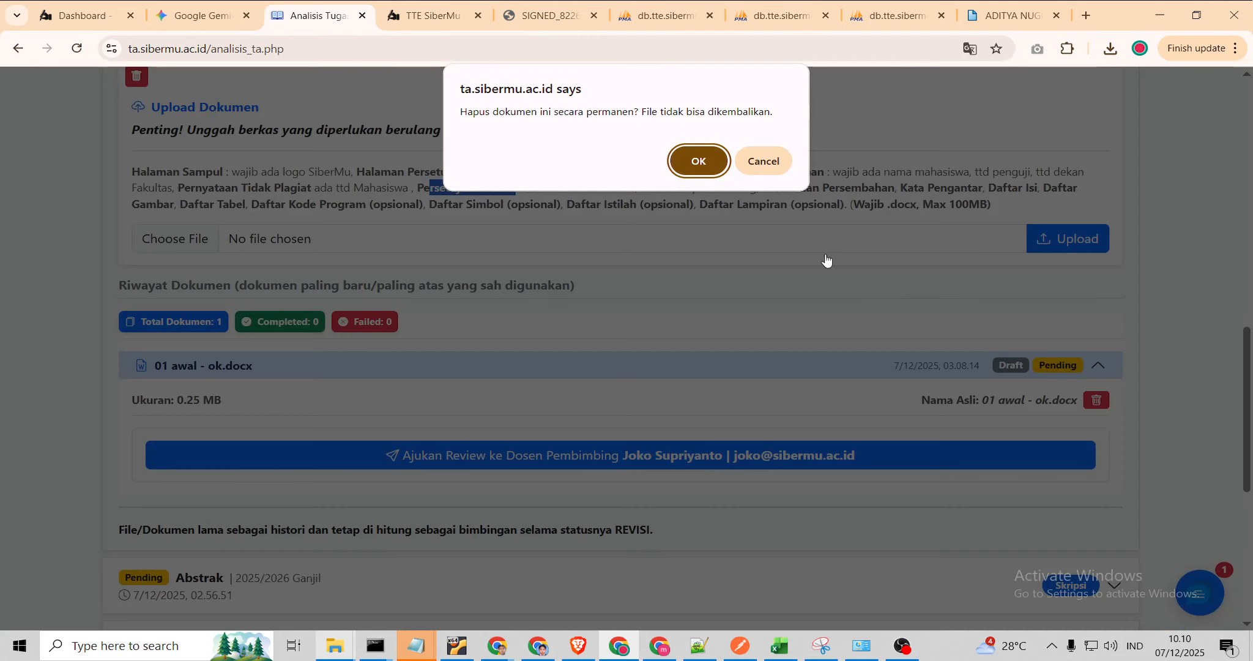
left_click(773, 174)
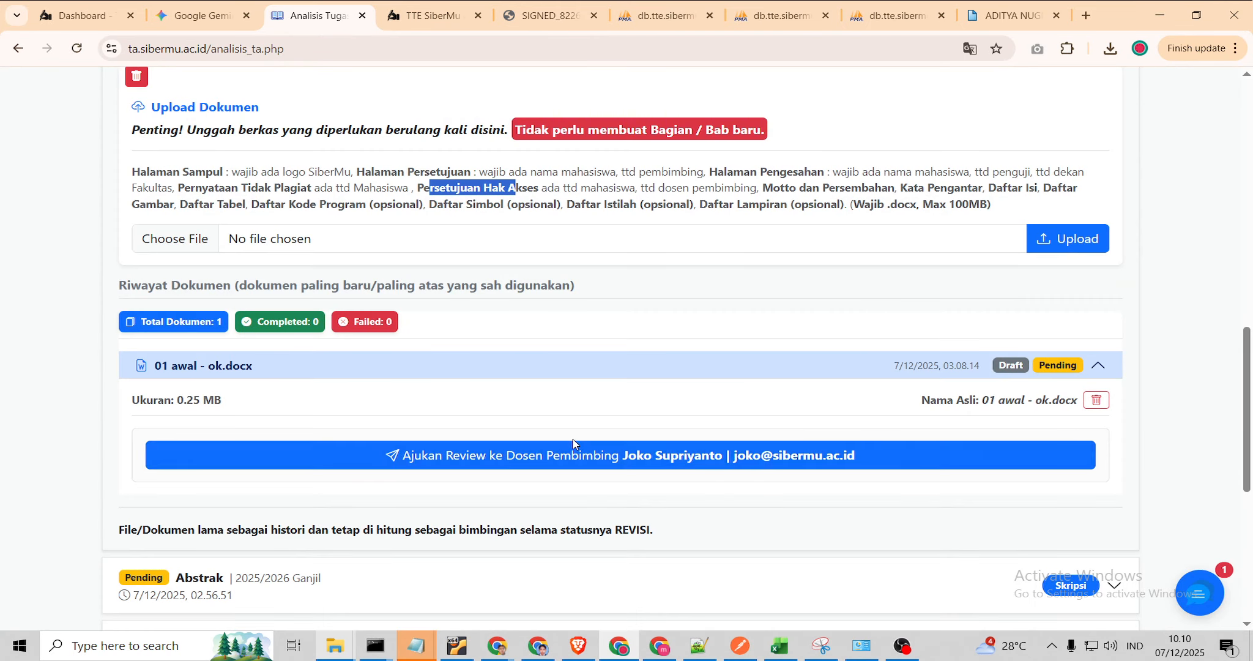
- Submit 01 awal - ok.docx for supervisor review, declaring that the template was used, and reload the page to view the session list
left_click(602, 468)
left_click(712, 474)
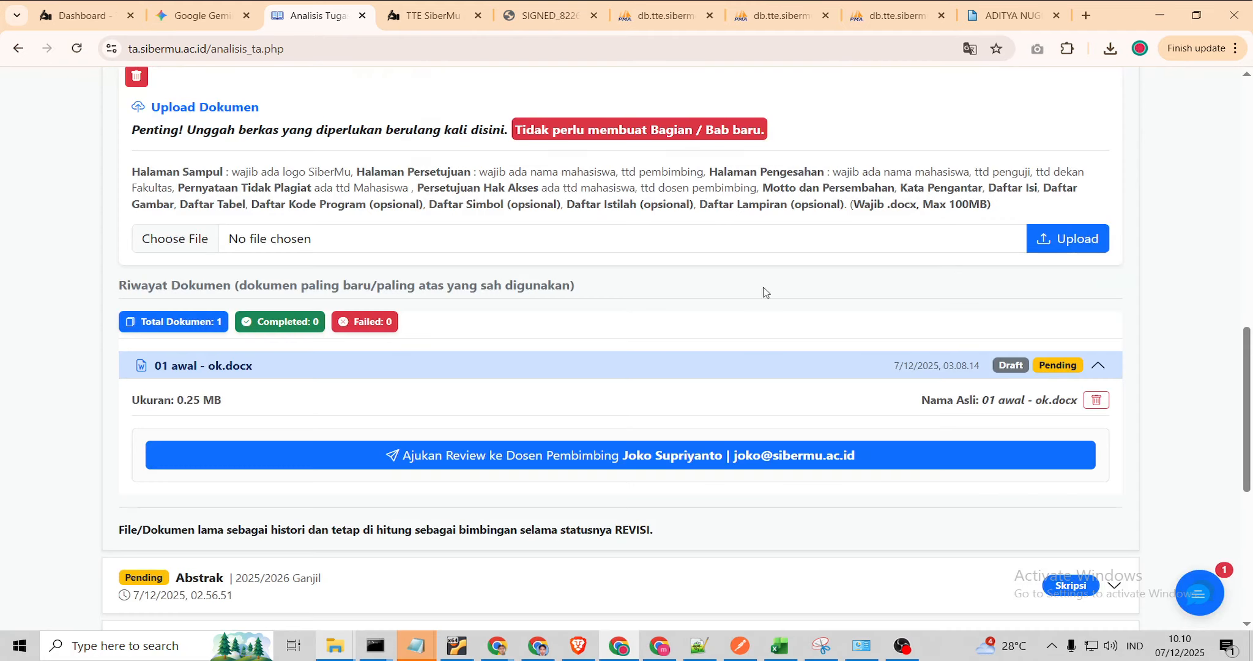
left_click(698, 179)
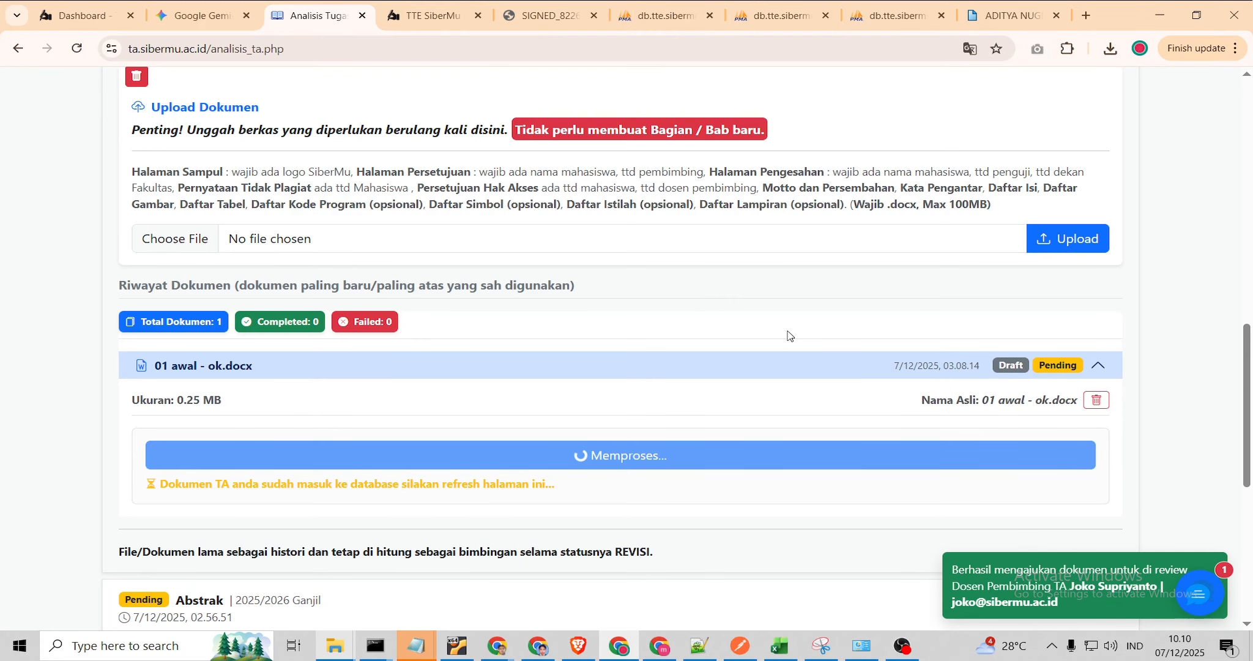
scroll(922, 512, "down", 2)
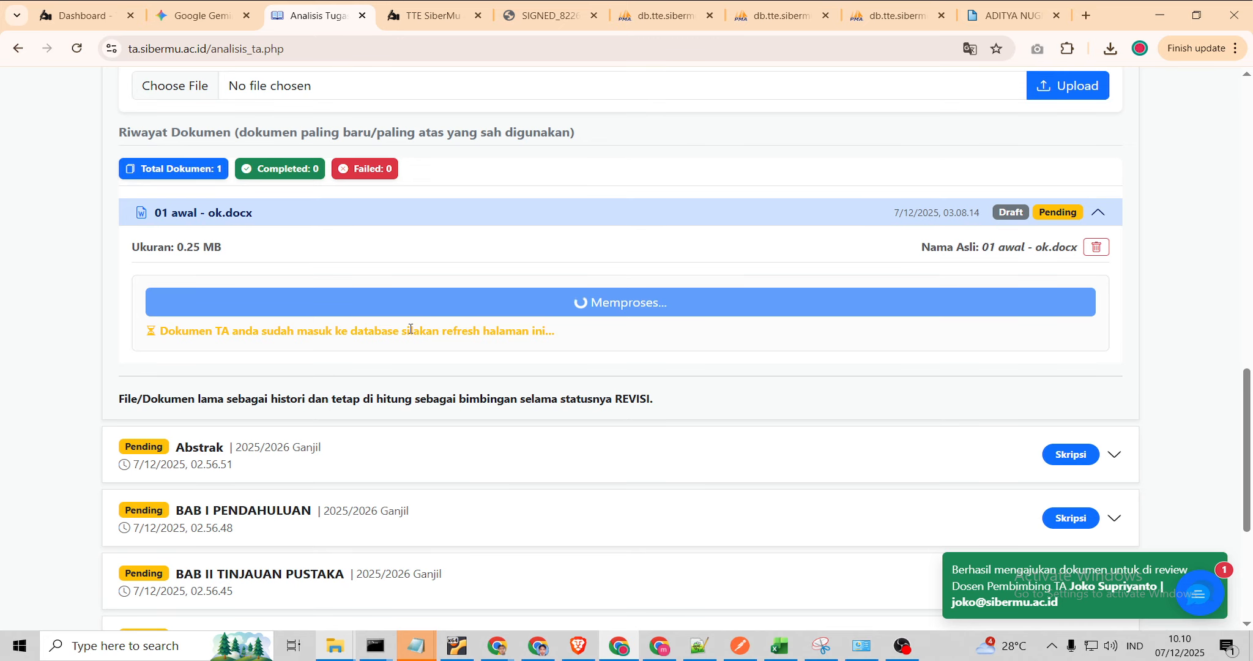
key("F5")
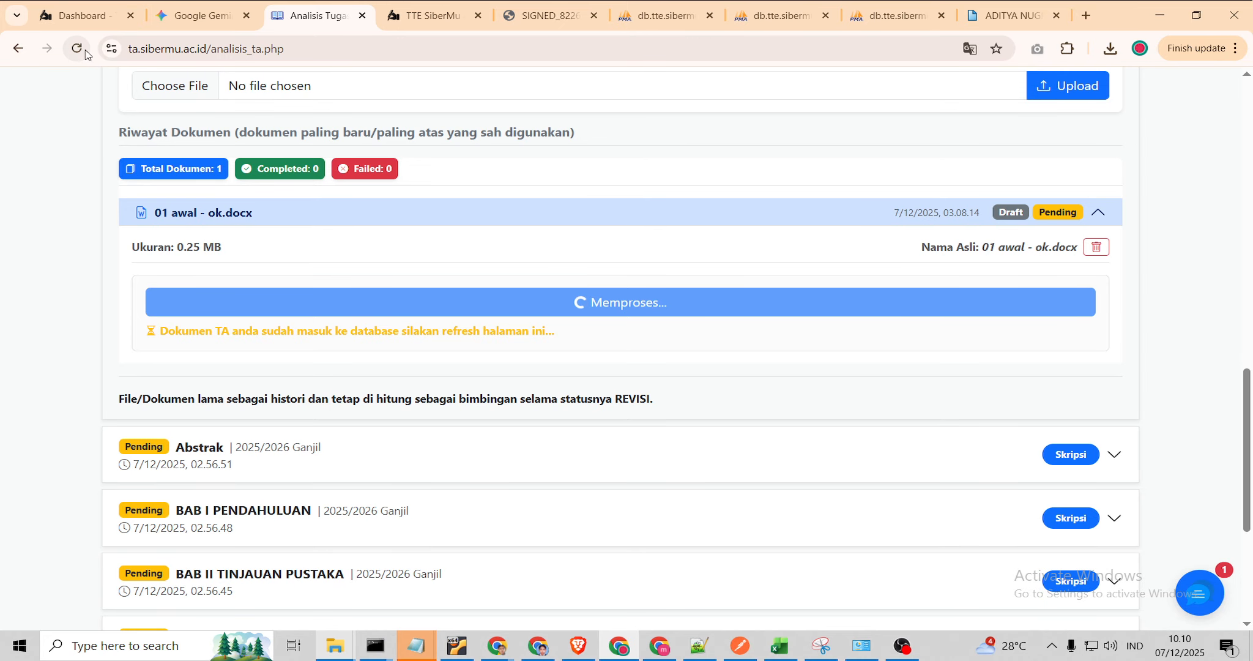
scroll(678, 358, "down", 5)
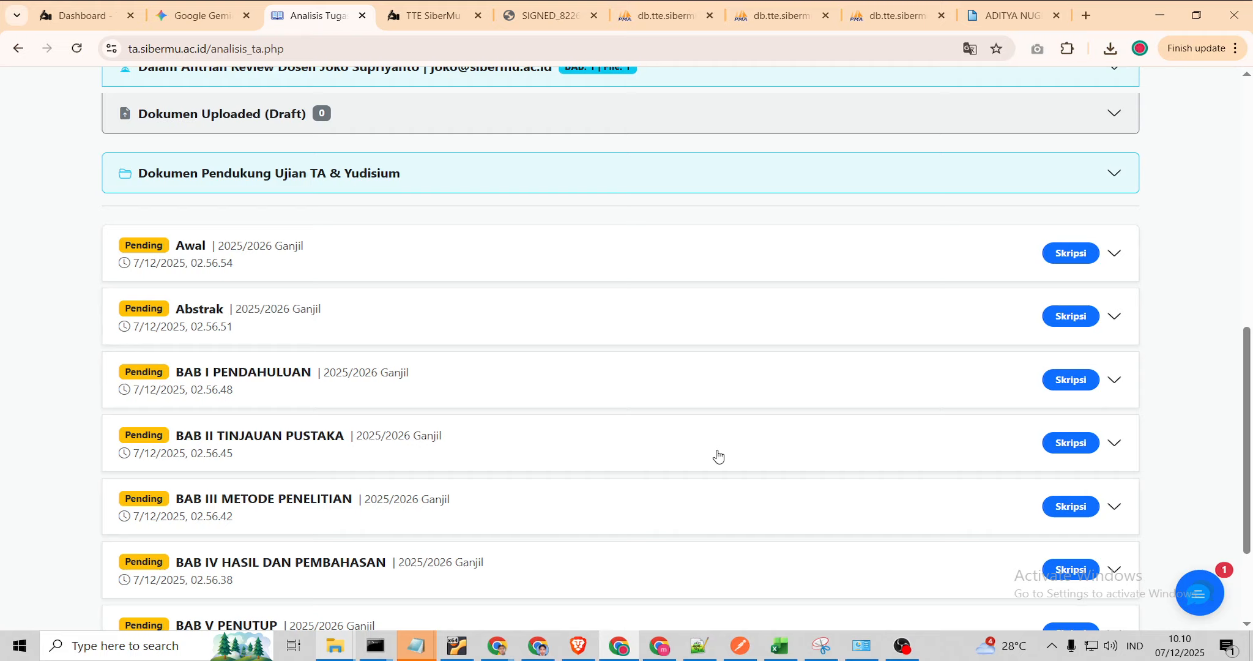
- Expand the Awal session and its 01 awal - ok.docx entry to view the document's queue status
left_click(468, 255)
scroll(687, 497, "down", 3)
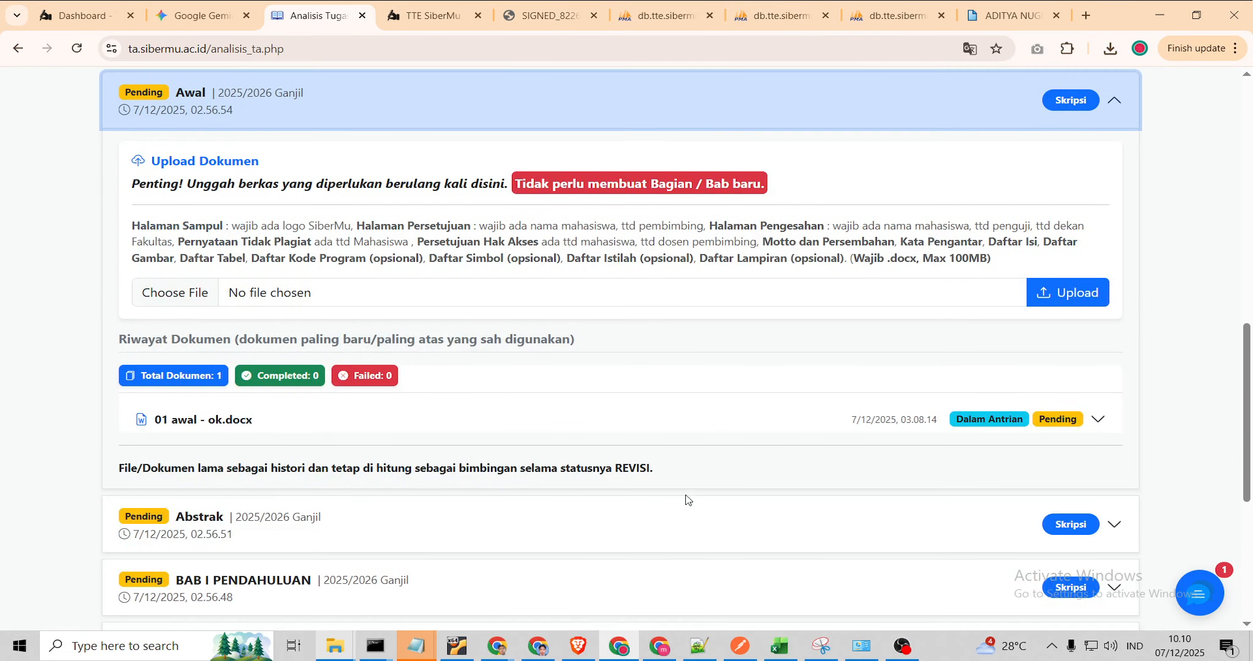
left_click(625, 424)
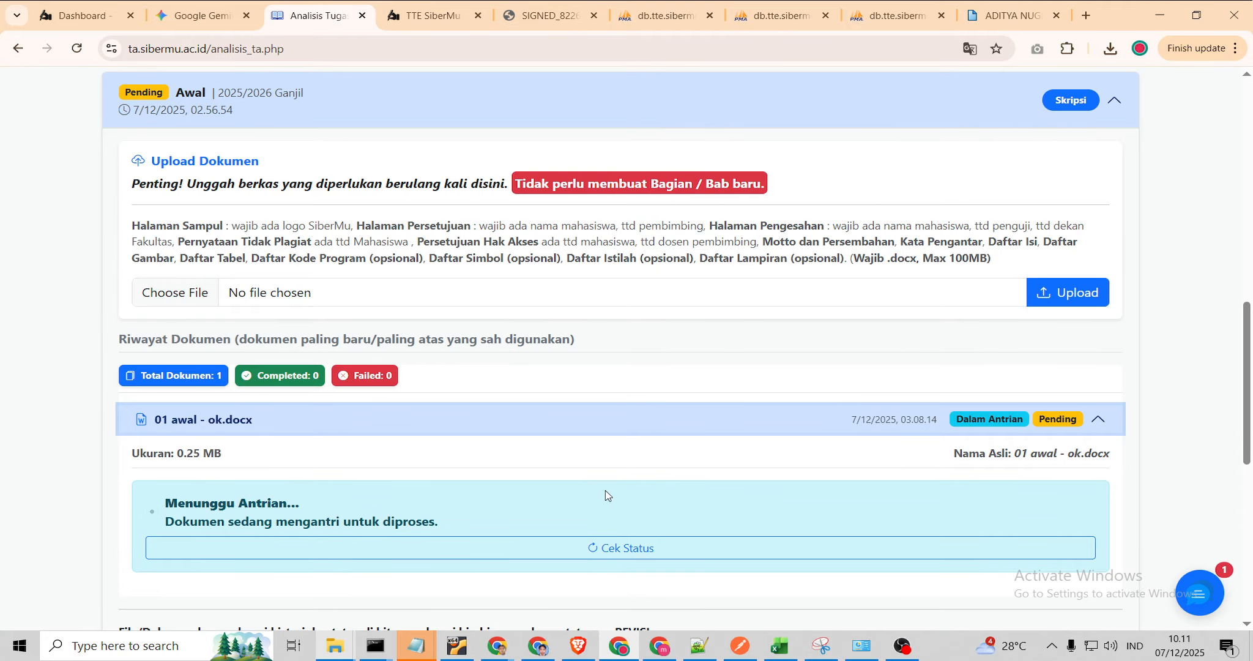
- Upload 02 abstrak_salah.docx from C:\cek\testing word to the Abstrak session
scroll(606, 490, "down", 4)
scroll(605, 486, "down", 2)
left_click(651, 355)
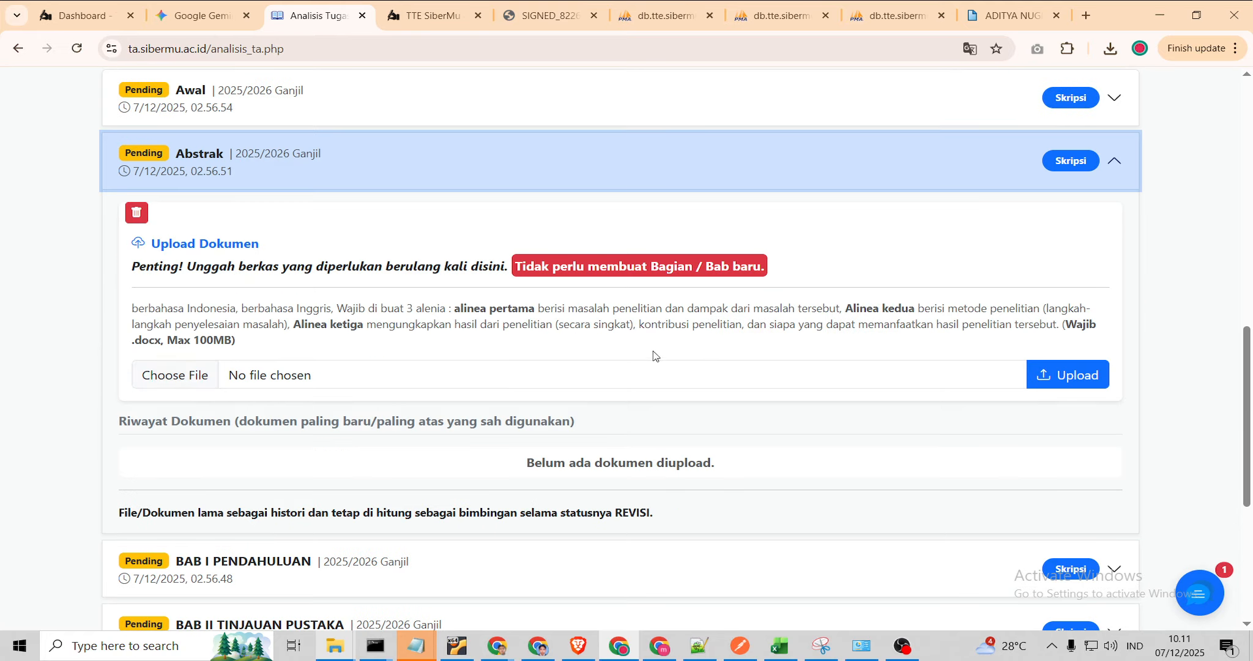
left_click(183, 373)
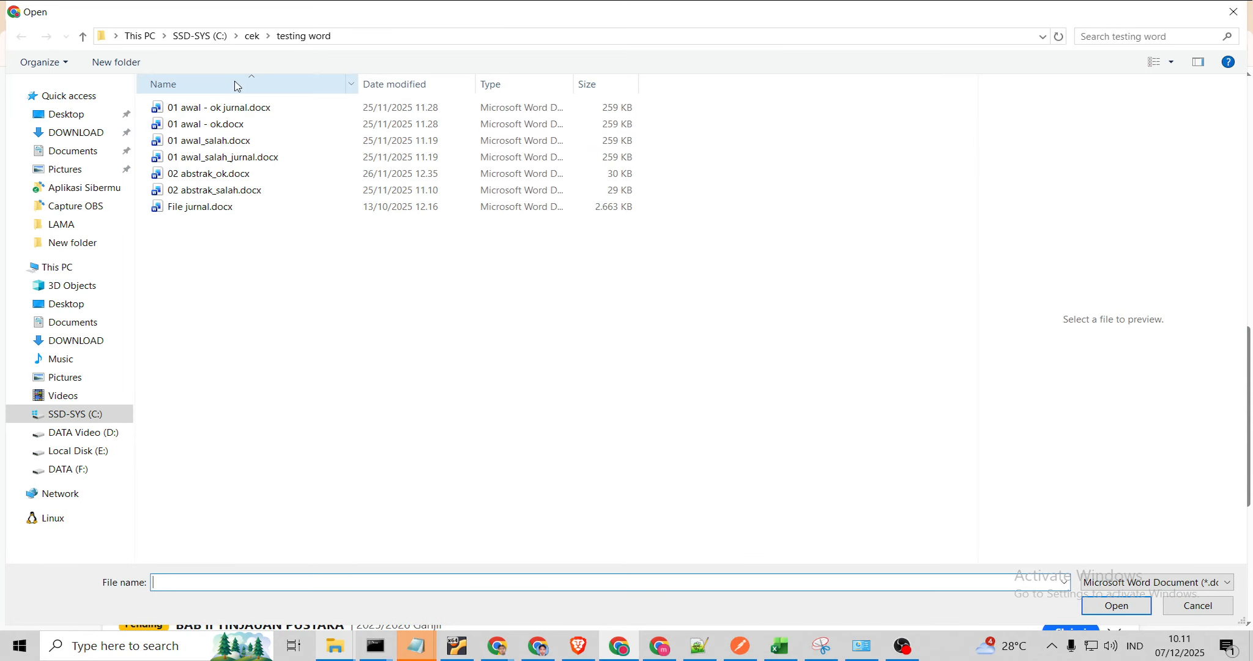
left_click(226, 190)
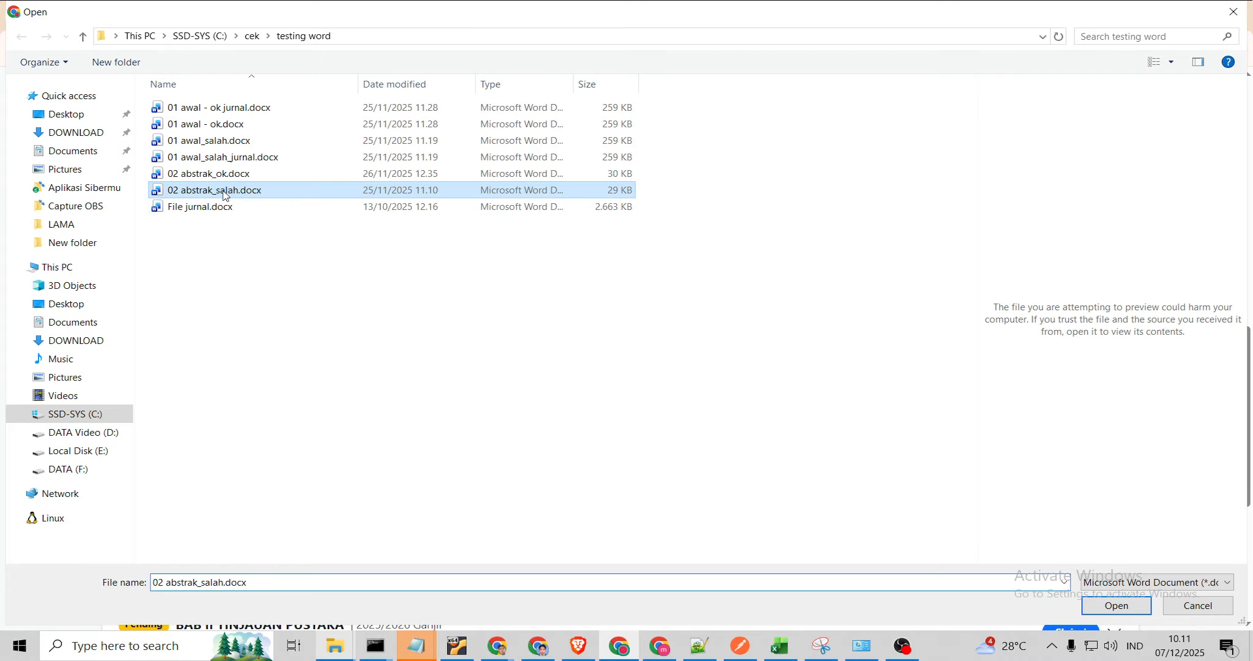
left_click(1096, 608)
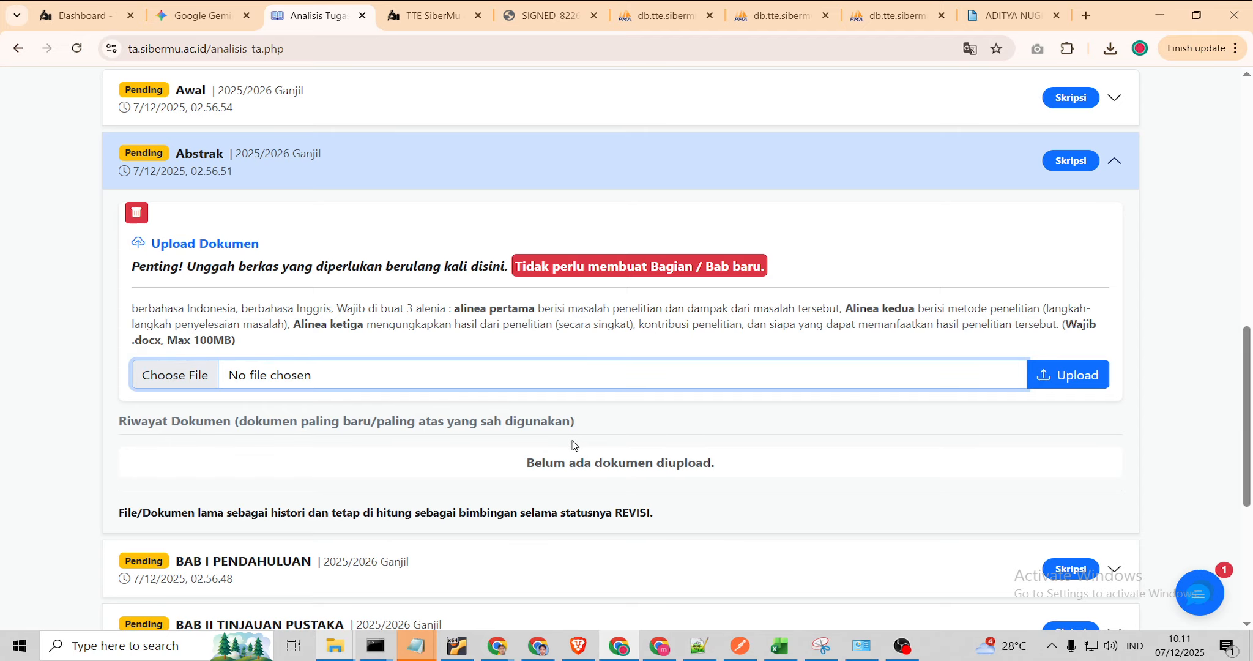
left_click(1069, 375)
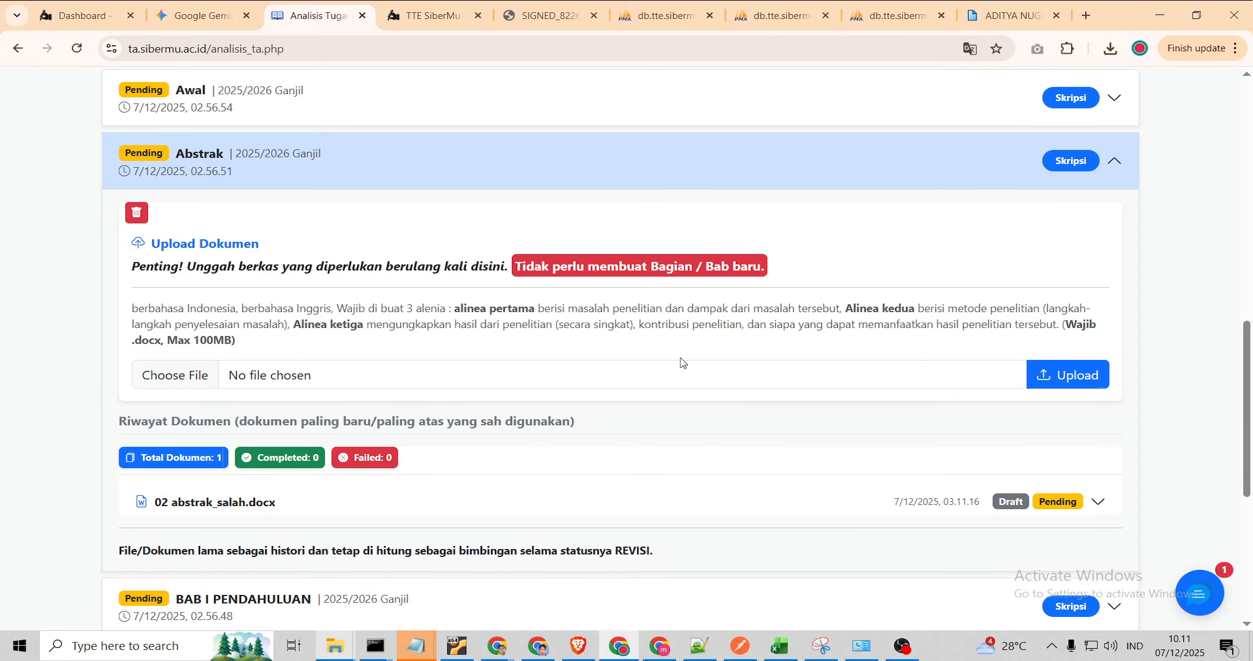
- Submit 02 abstrak_salah.docx for supervisor review, declaring that the template was used, and reload the page
scroll(786, 440, "down", 1)
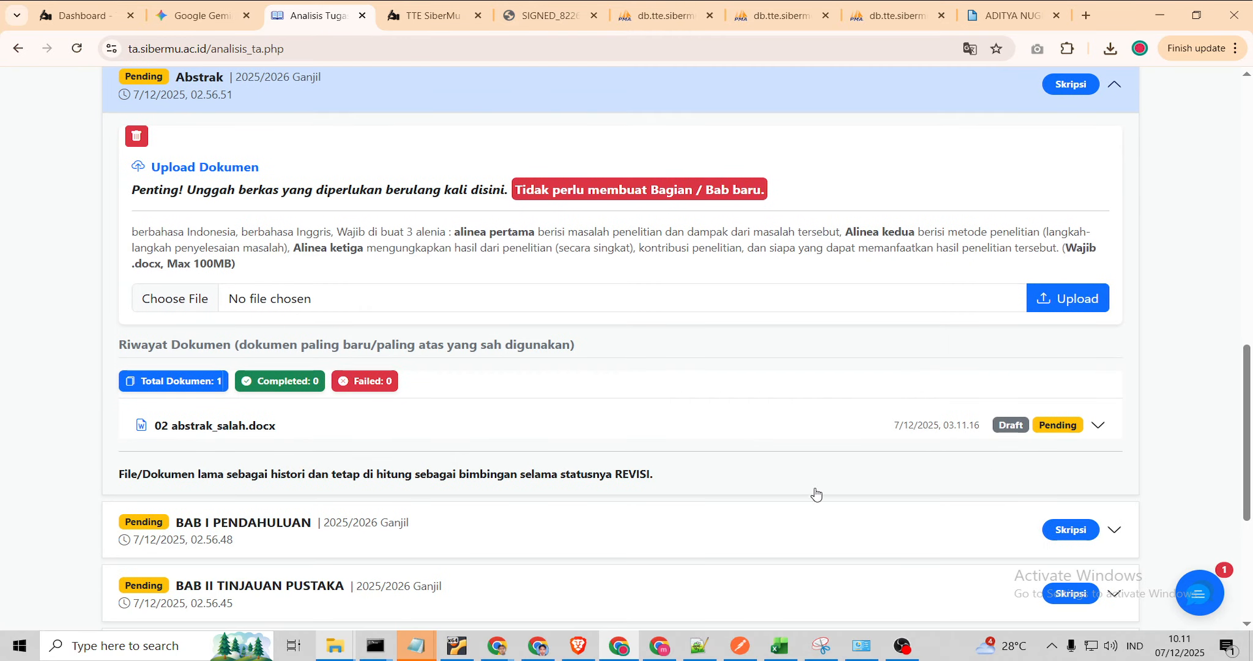
left_click(730, 421)
left_click(525, 518)
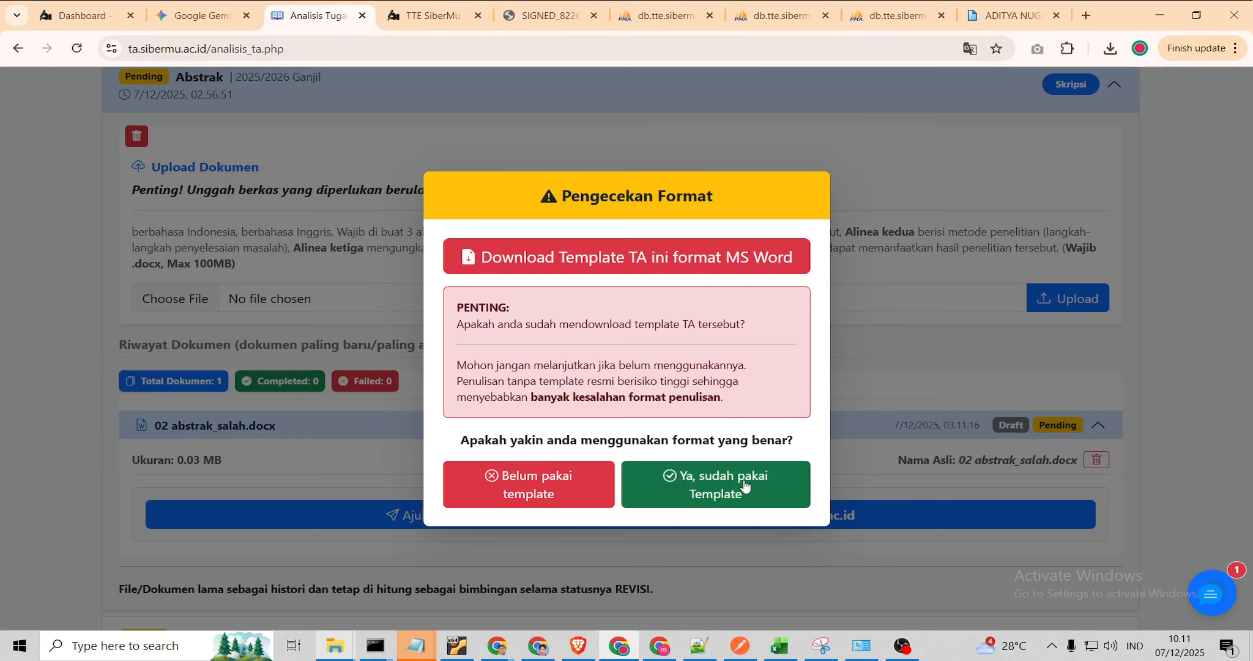
left_click(747, 488)
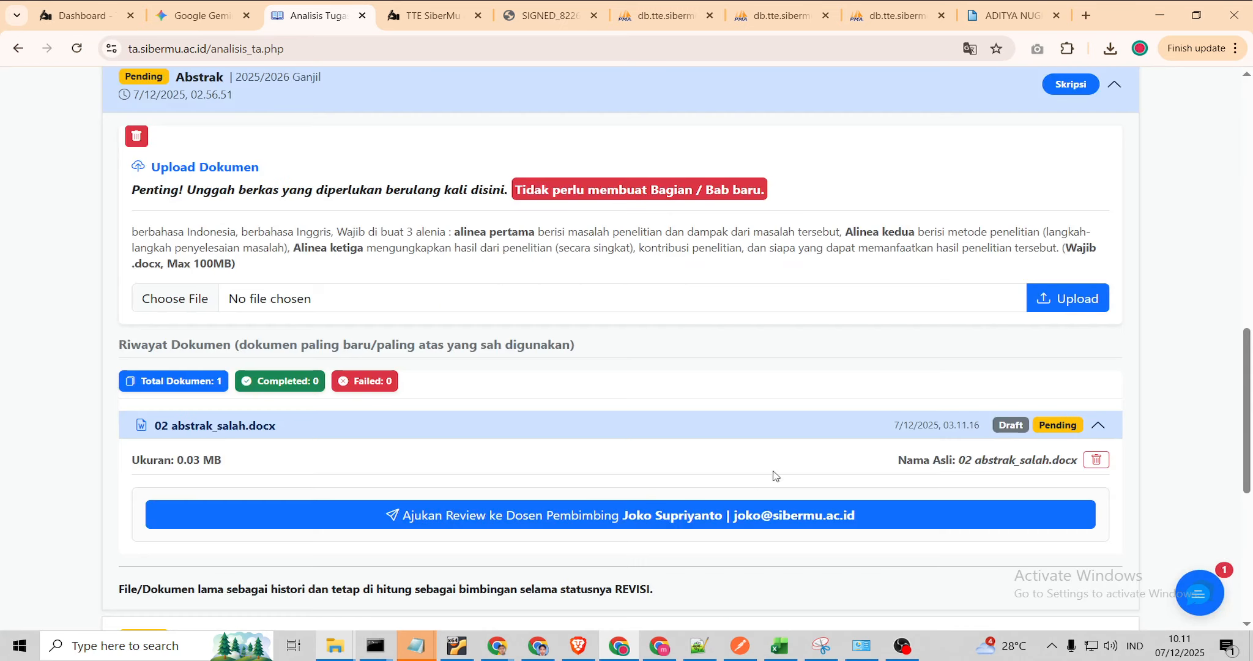
left_click(698, 176)
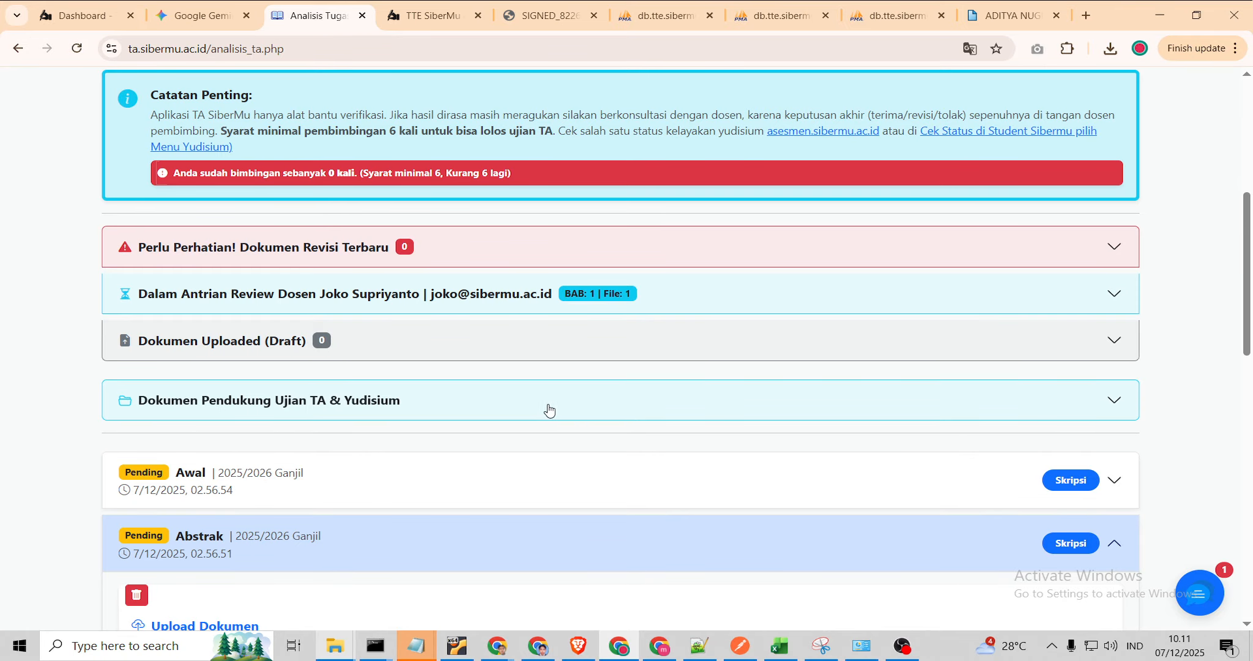
left_click(77, 49)
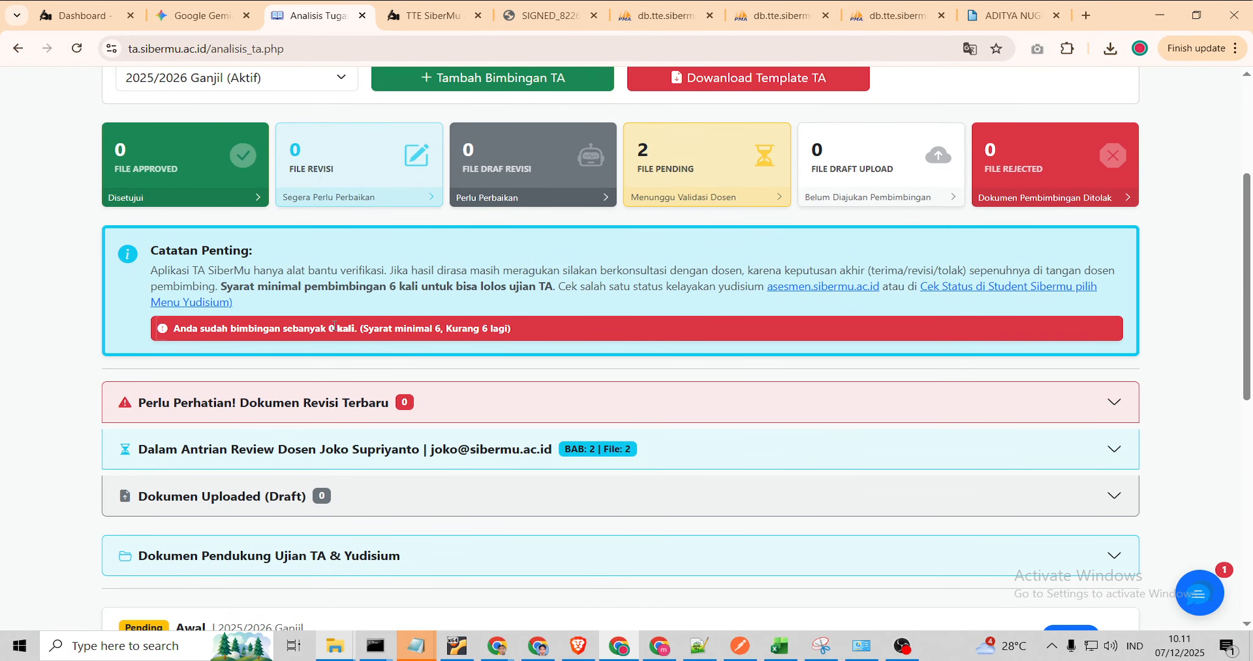
- Highlight the guidance count in the important note and check the processing status of 01 awal - ok.docx in the Awal session
left_click_drag(331, 328, 483, 330)
scroll(488, 490, "down", 4)
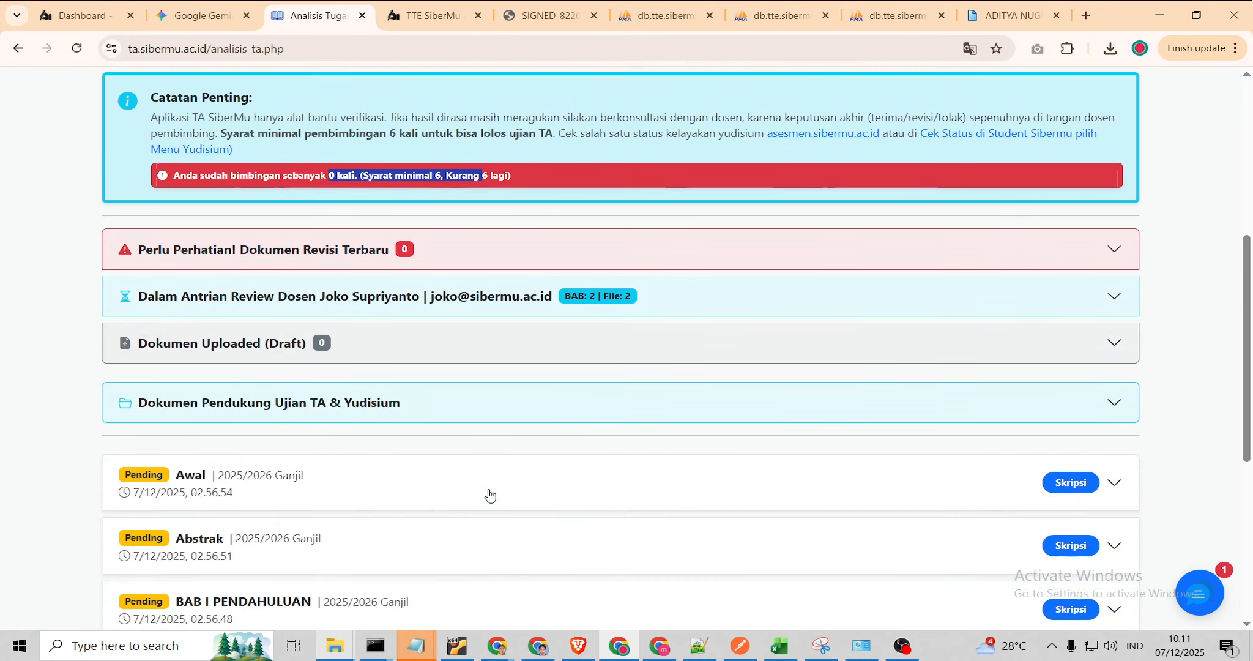
left_click(461, 439)
scroll(519, 524, "down", 3)
scroll(516, 521, "down", 2)
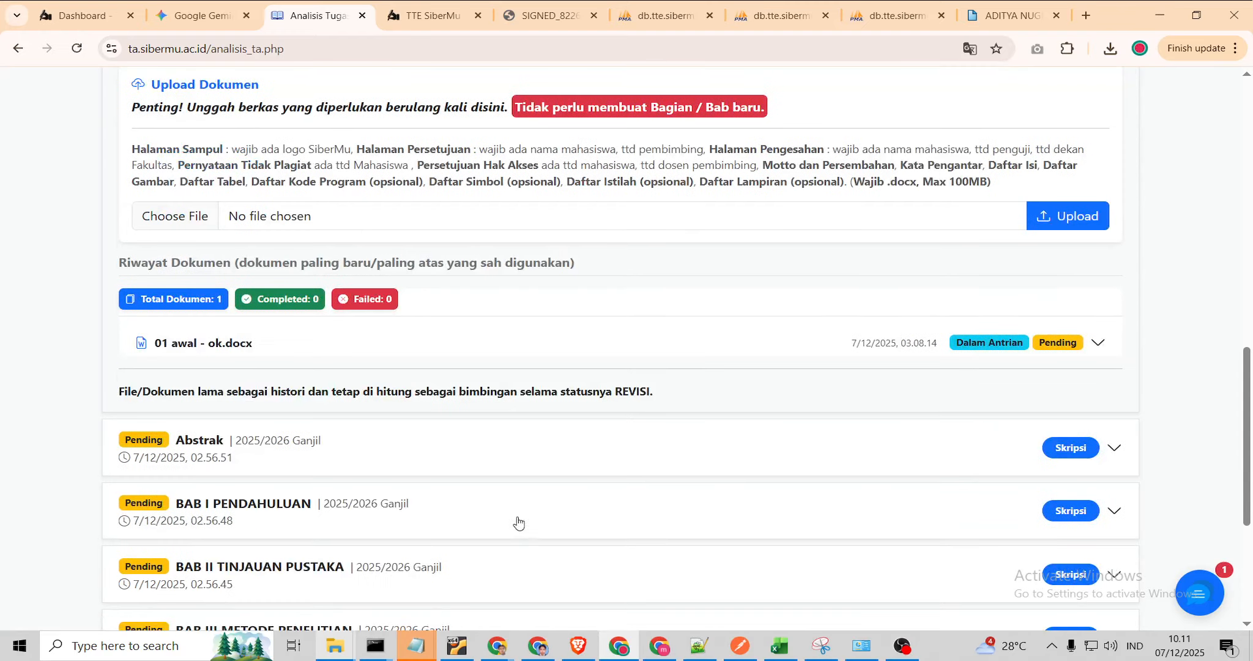
left_click(458, 356)
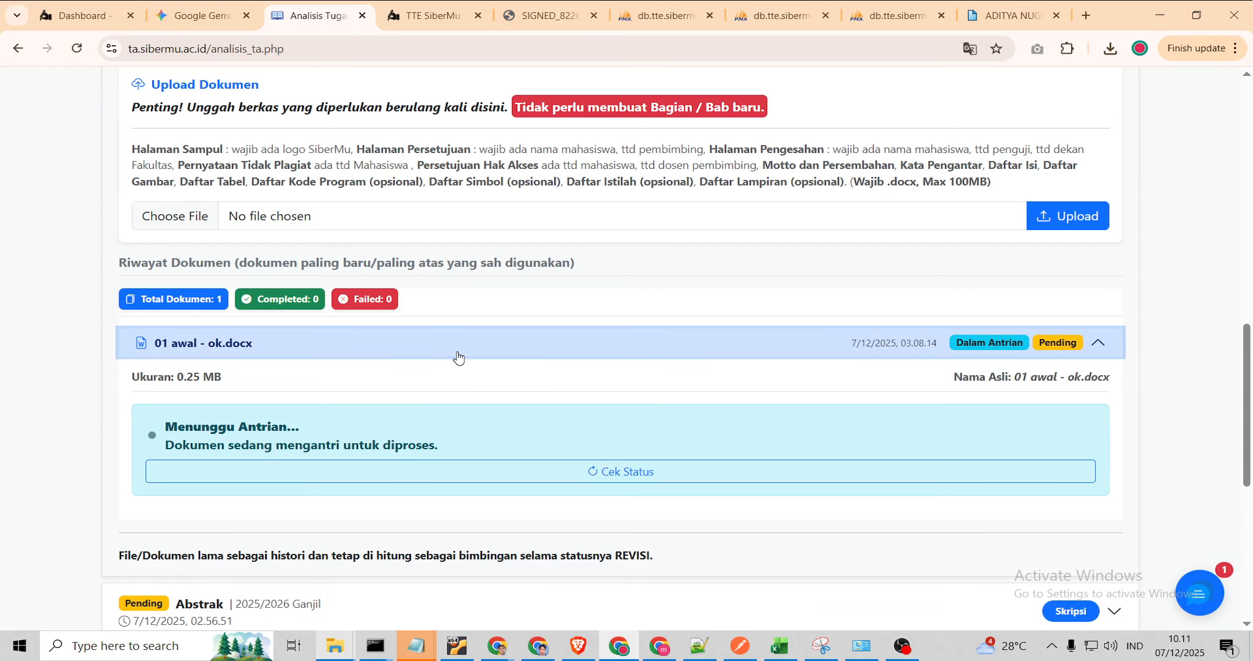
left_click(639, 474)
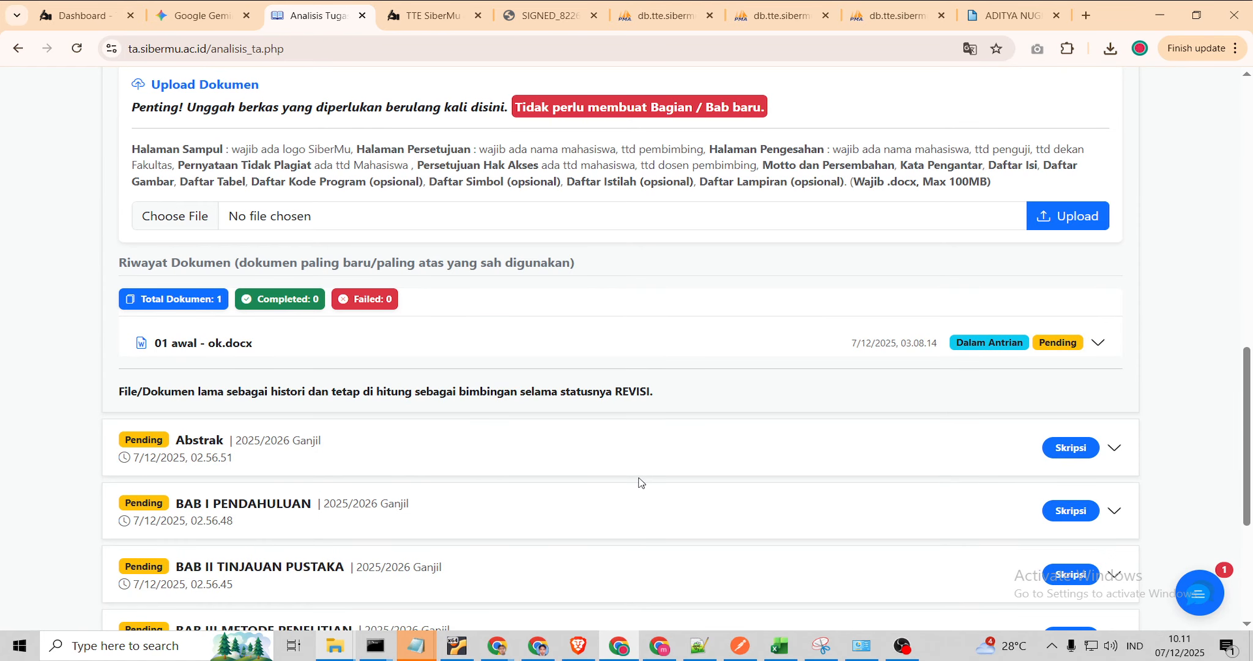
- Expand the Abstrak session and check the processing status of 02 abstrak_salah.docx
scroll(639, 482, "down", 1)
left_click(474, 367)
scroll(575, 504, "down", 2)
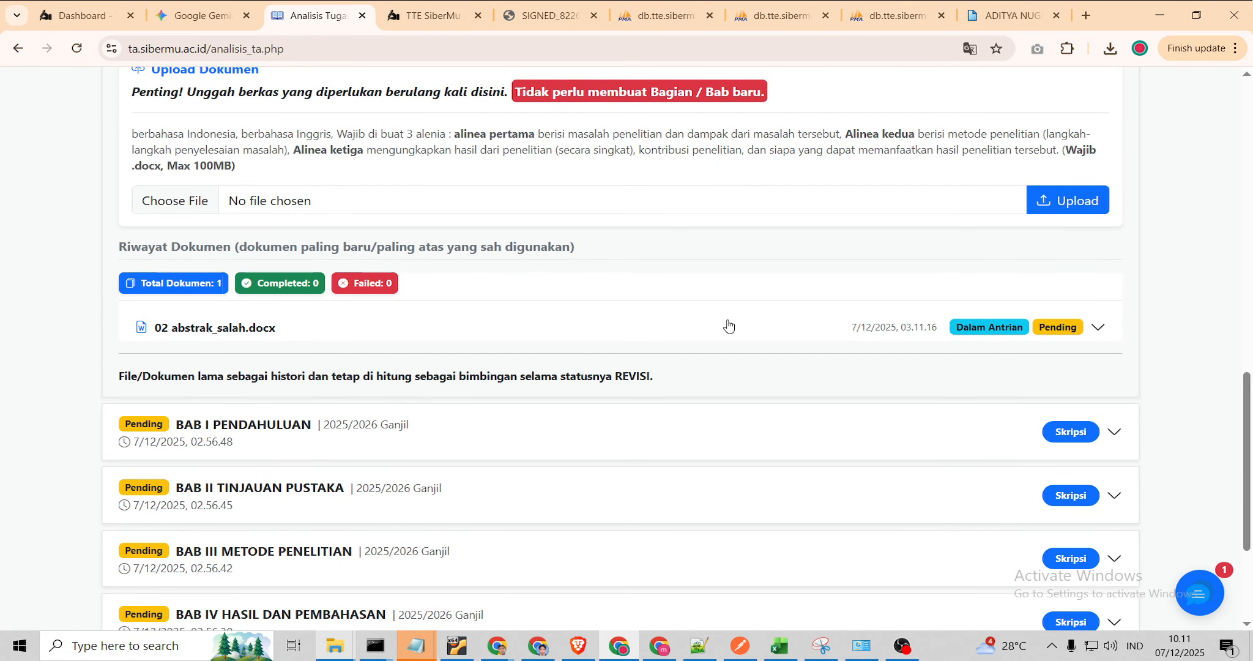
left_click(665, 333)
left_click(640, 458)
- Look at the conditions in the Dokumen Pendukung Ujian TA & Yudisium section, then collapse it and the Abstrak session
scroll(630, 442, "up", 3)
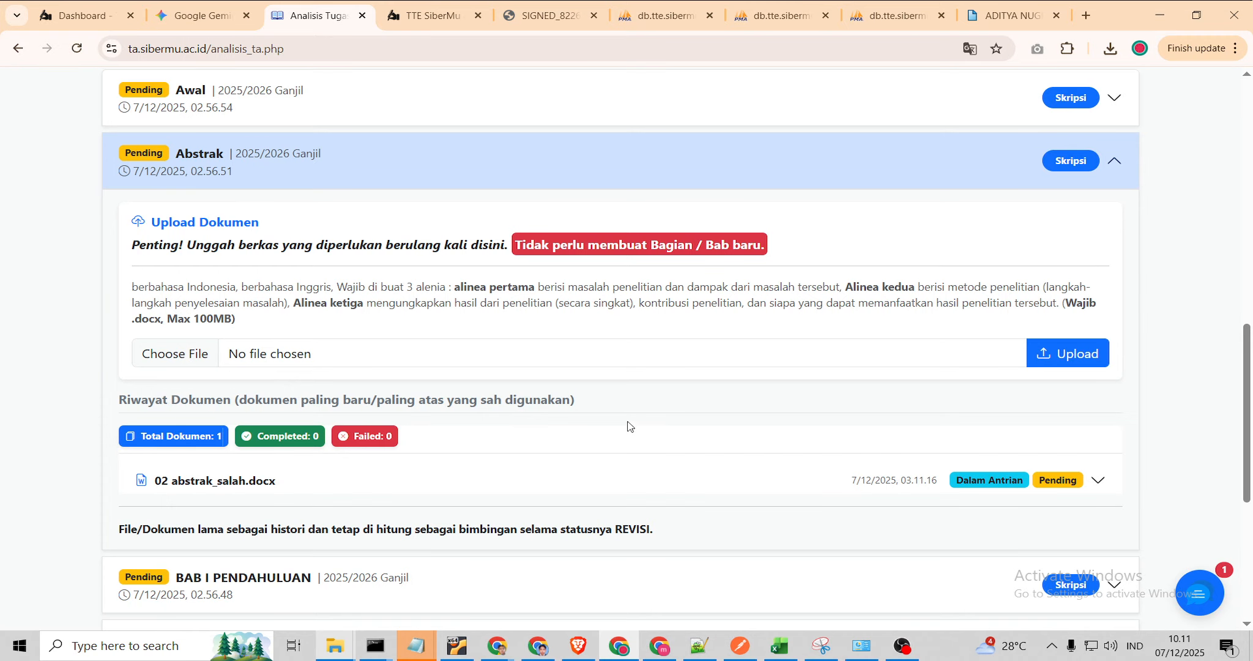
scroll(630, 427, "up", 1)
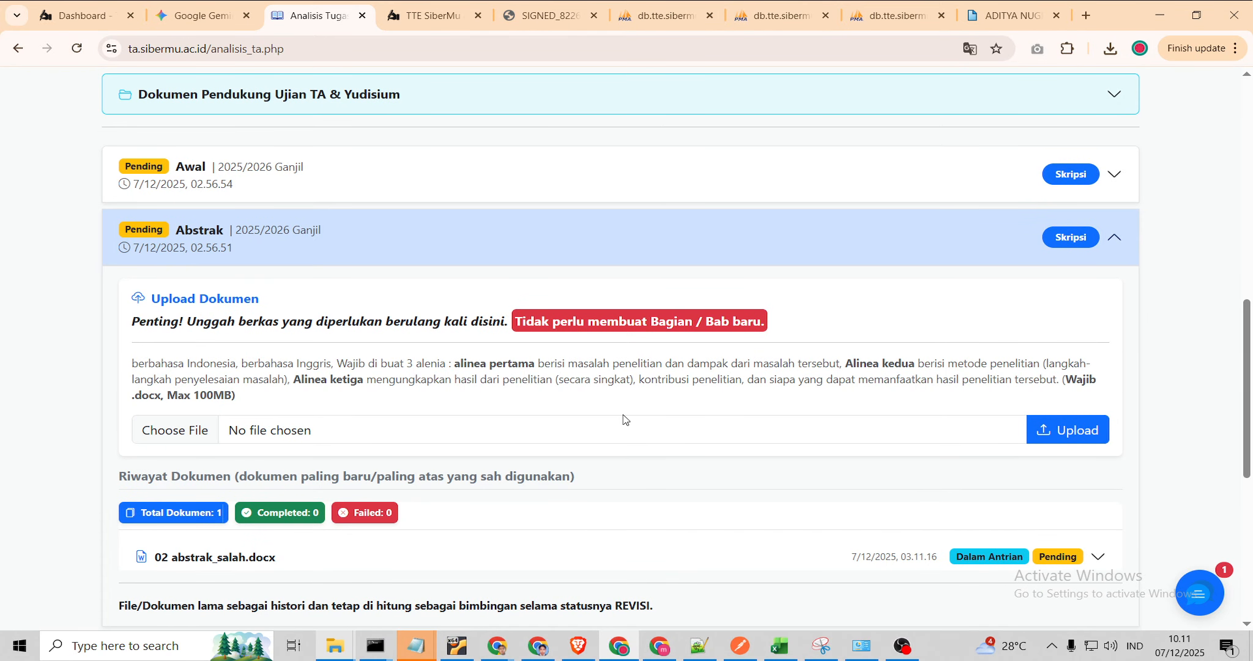
scroll(624, 419, "up", 4)
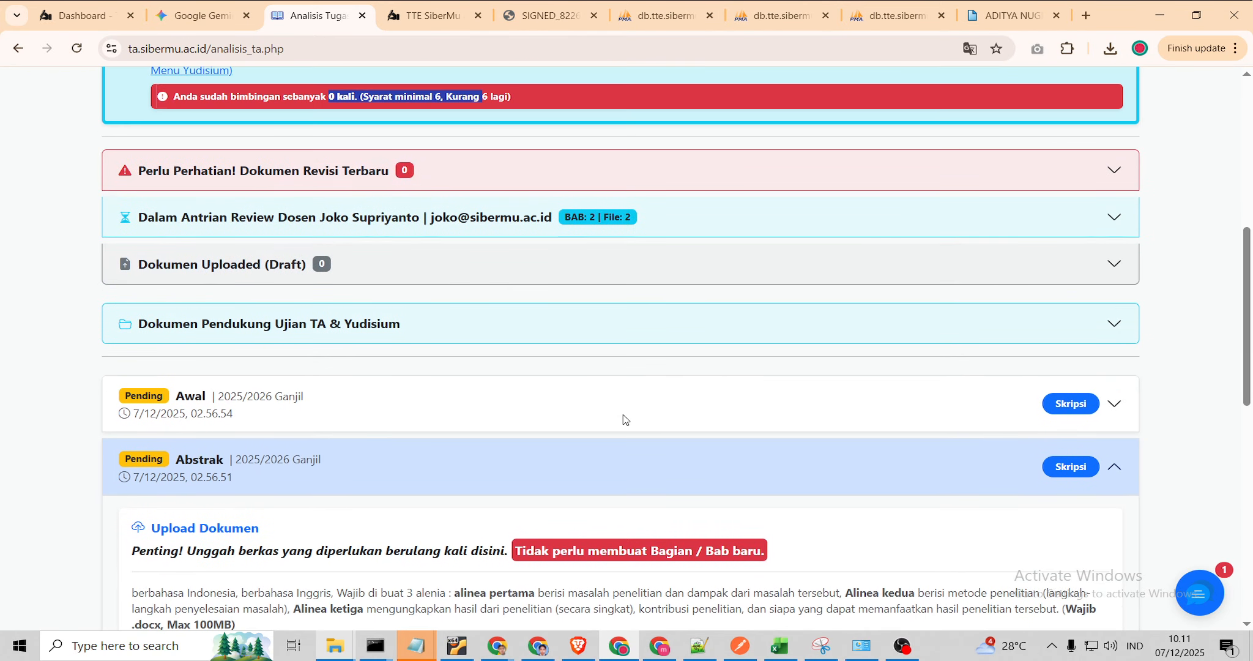
scroll(623, 419, "up", 1)
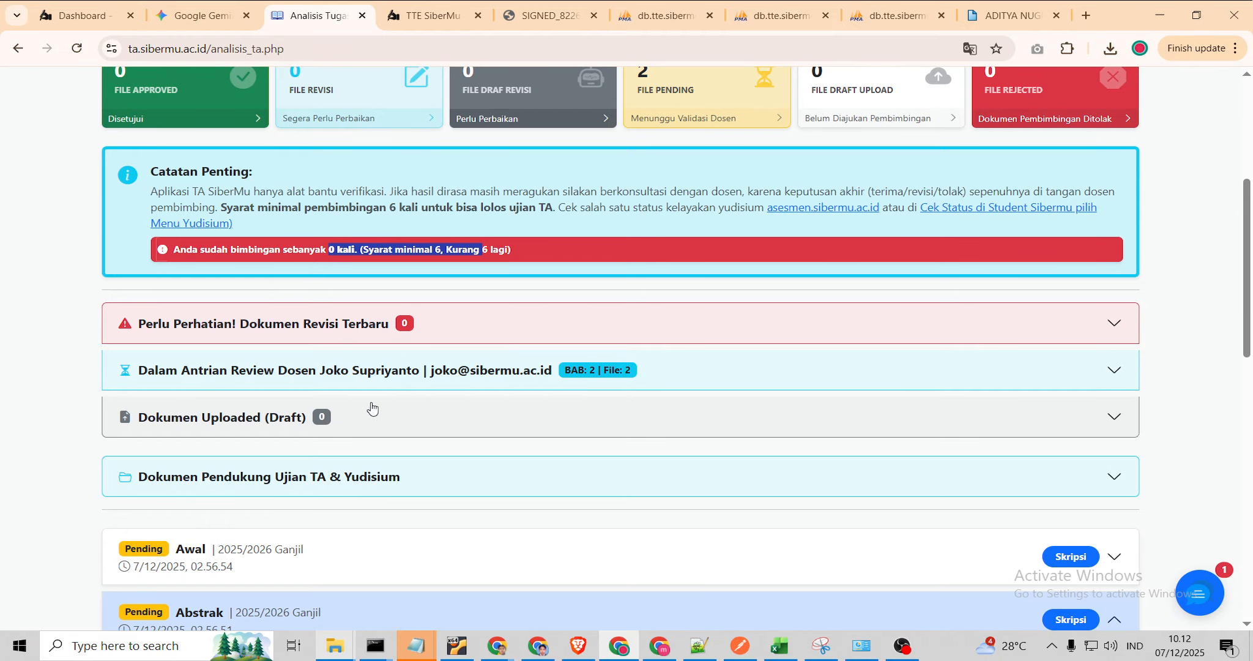
left_click(315, 489)
scroll(337, 507, "down", 1)
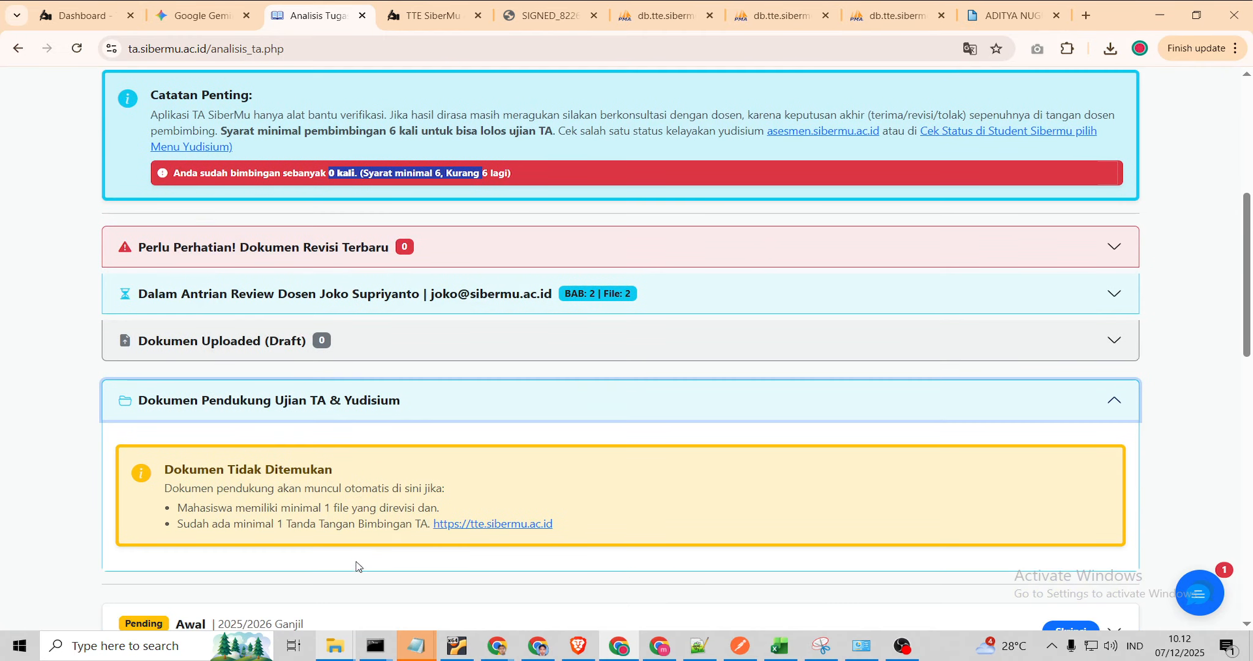
left_click(321, 414)
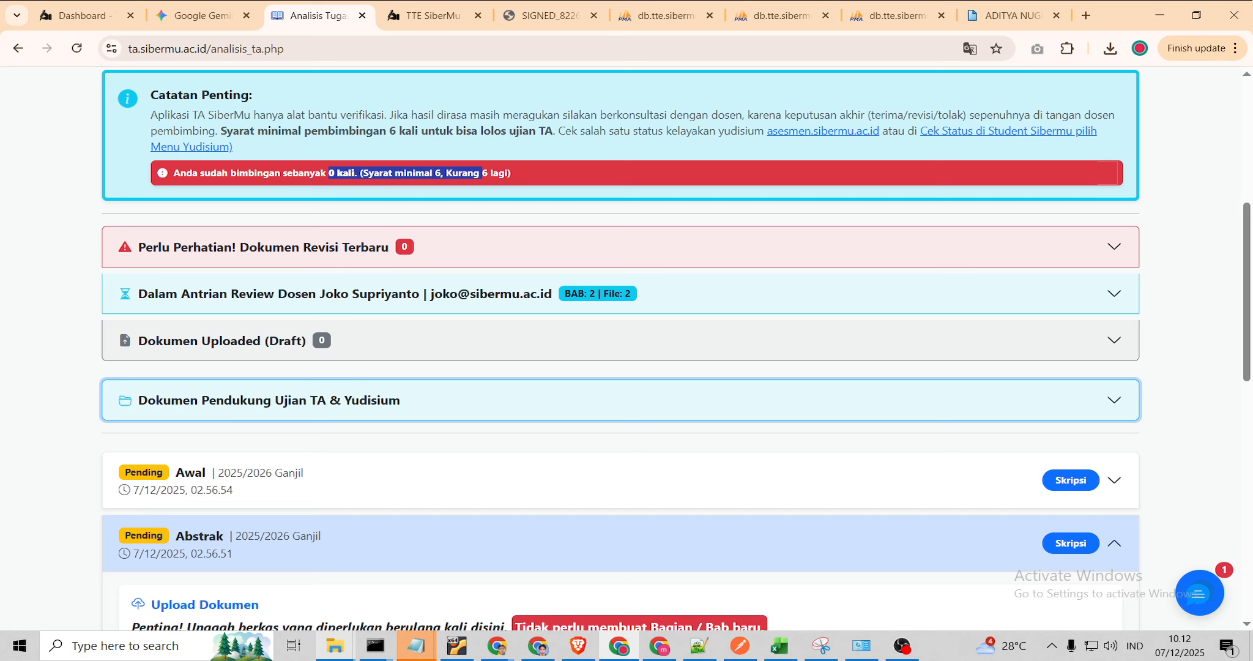
scroll(839, 367, "down", 3)
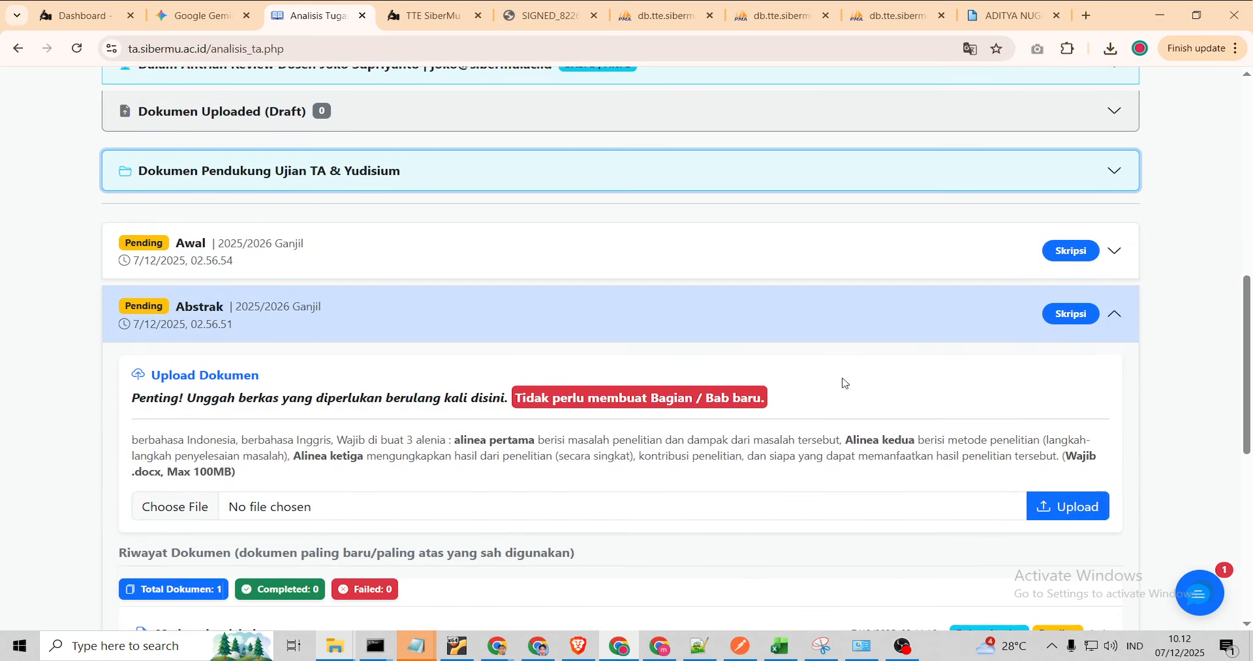
left_click(833, 339)
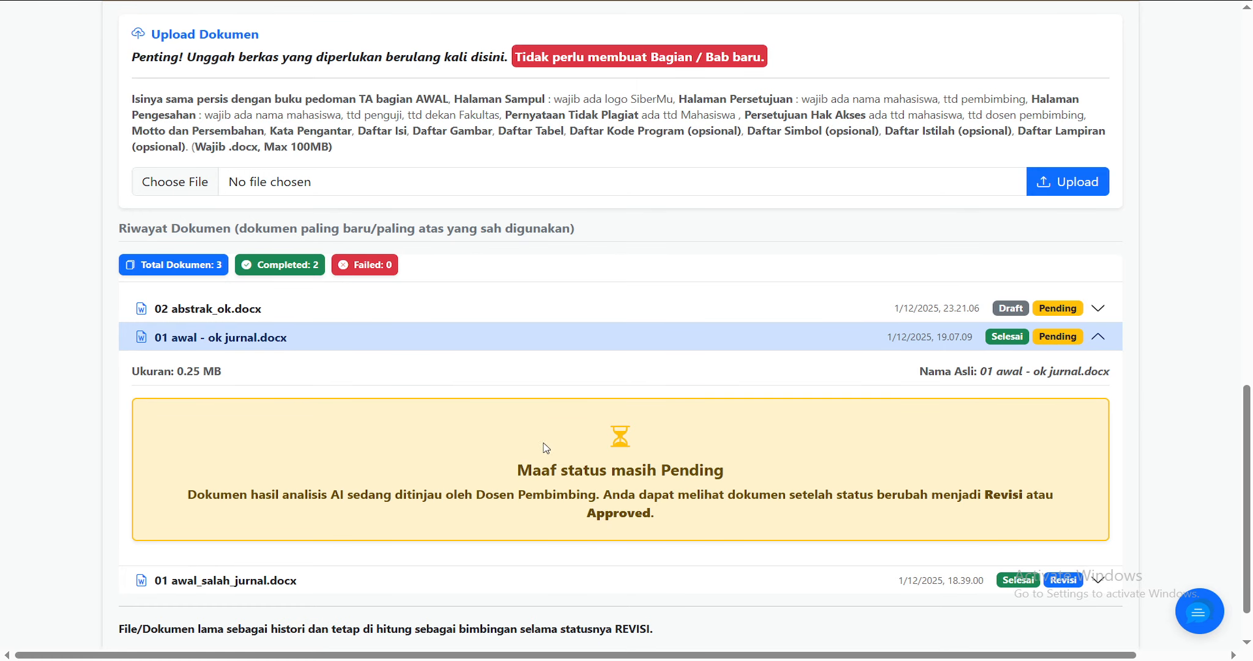
- Collapse and re-expand the 01 awal - ok jurnal.docx entry in the Awal/Cover session to compare its status labels and pending notice
left_click(514, 335)
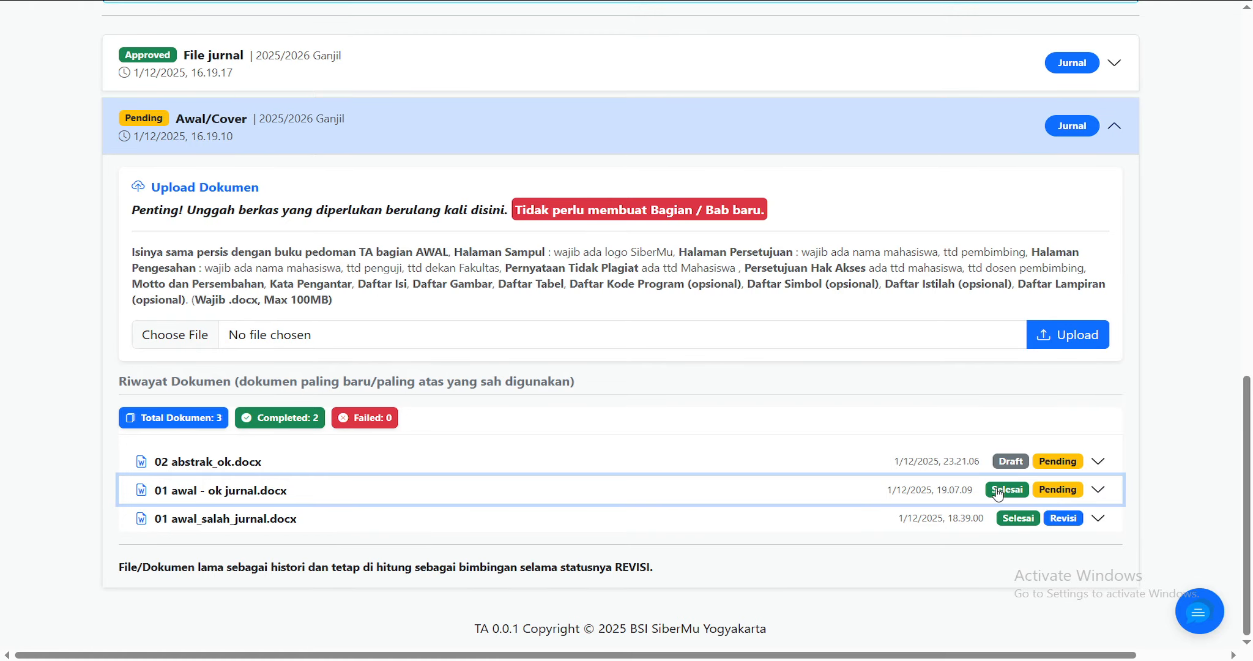
left_click(1064, 493)
scroll(1066, 493, "down", 2)
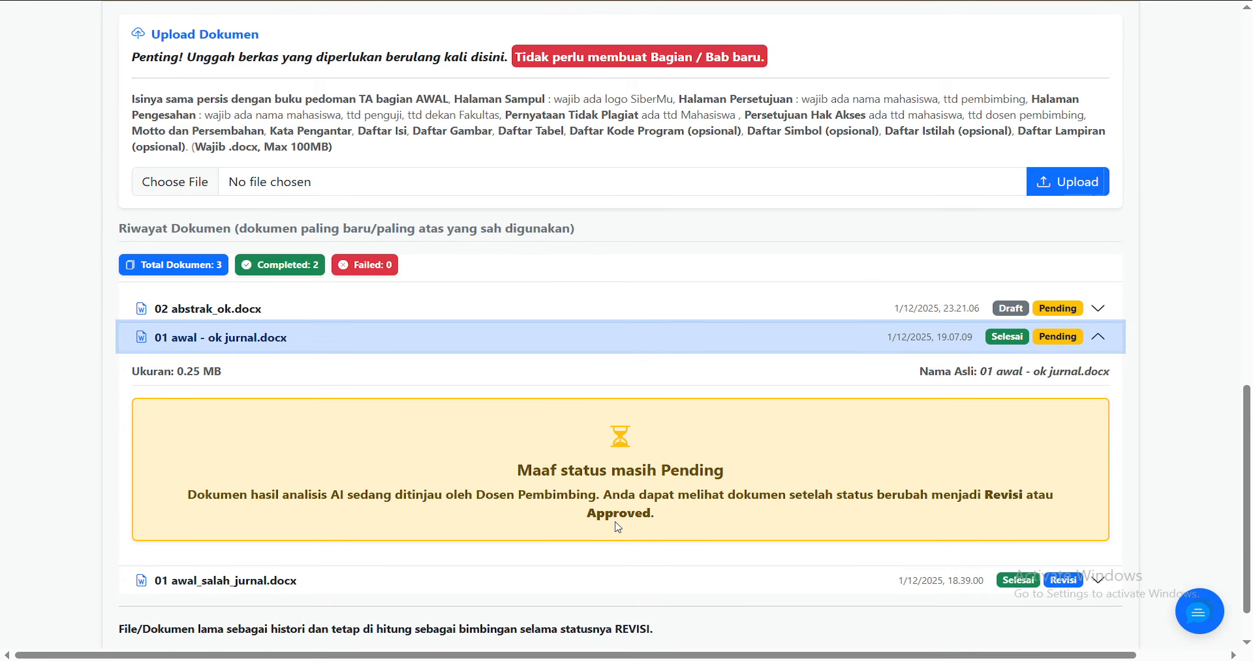
left_click(627, 338)
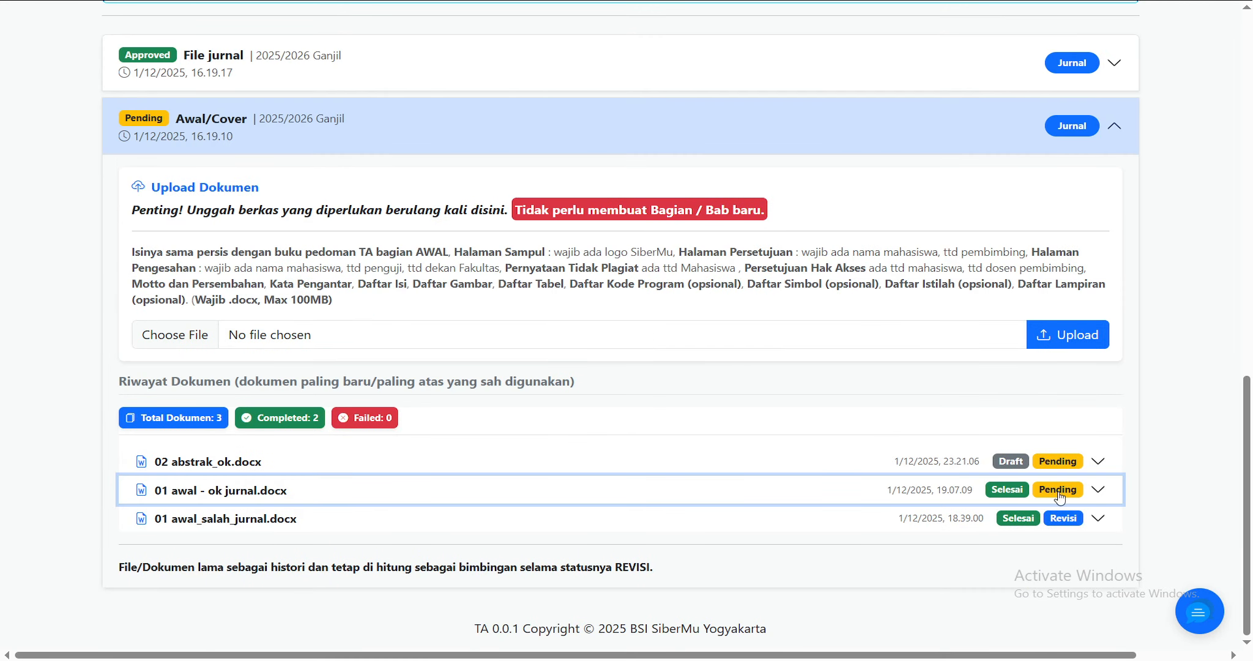
left_click(827, 498)
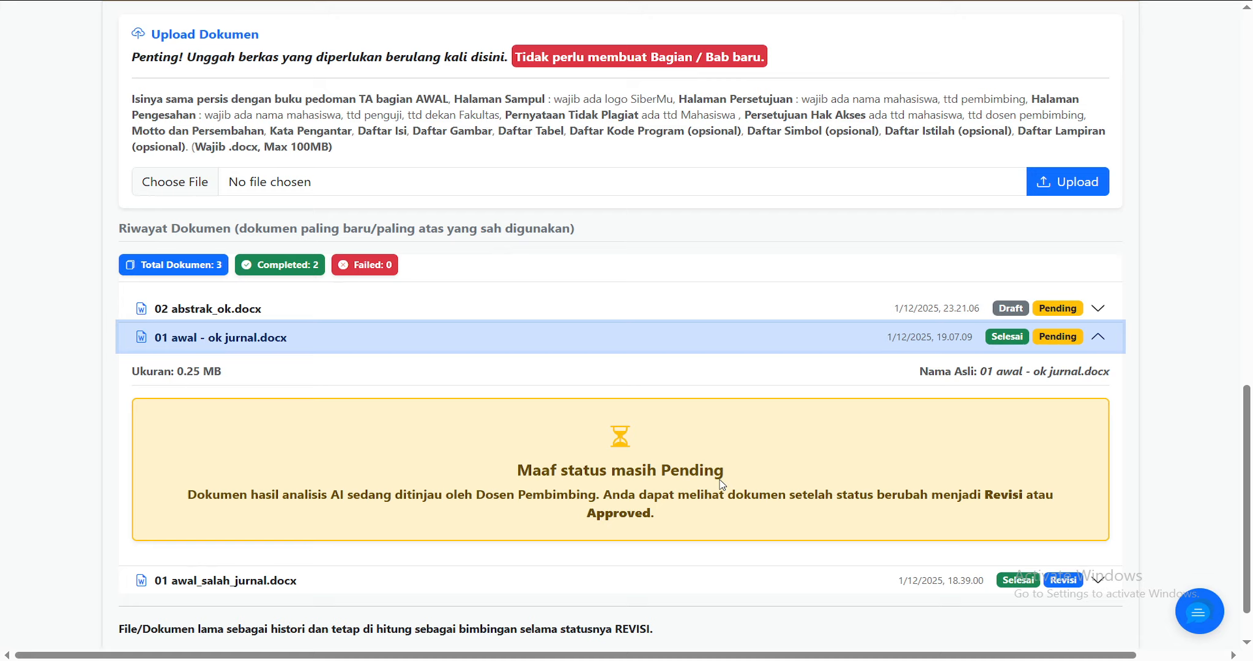
- Open the 01 awal_salah_jurnal.docx entry and examine the supervisor's note, the AI review from its beginning, and the result download options
left_click(531, 581)
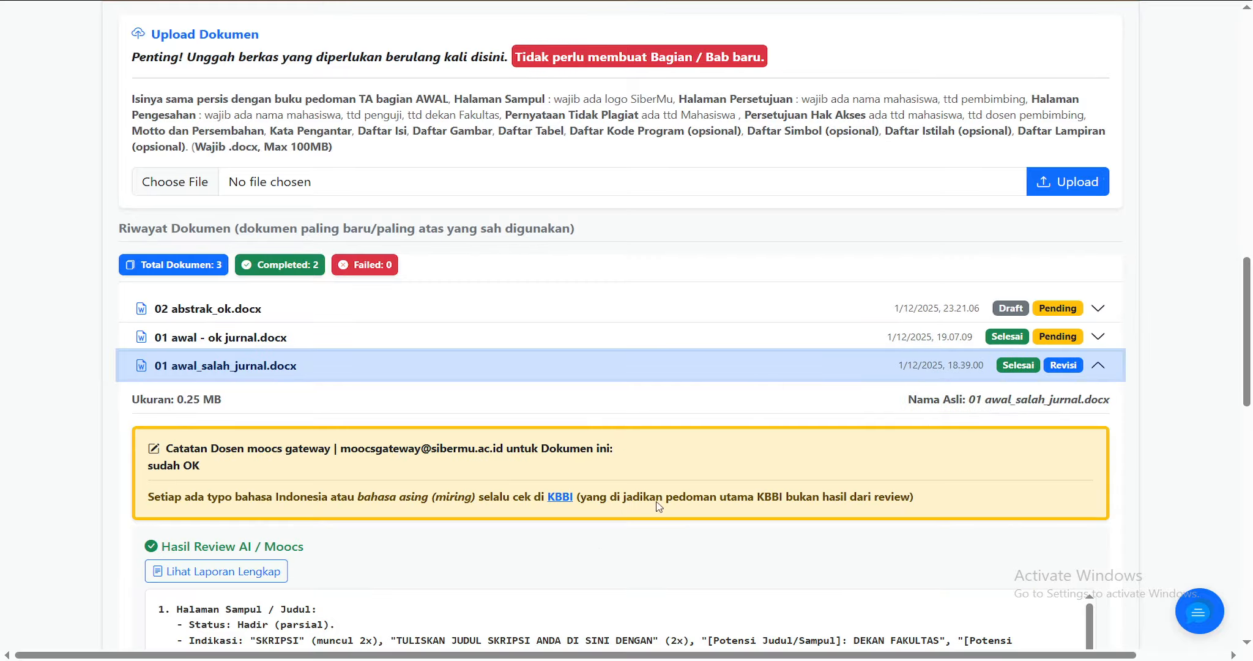
scroll(813, 378, "down", 3)
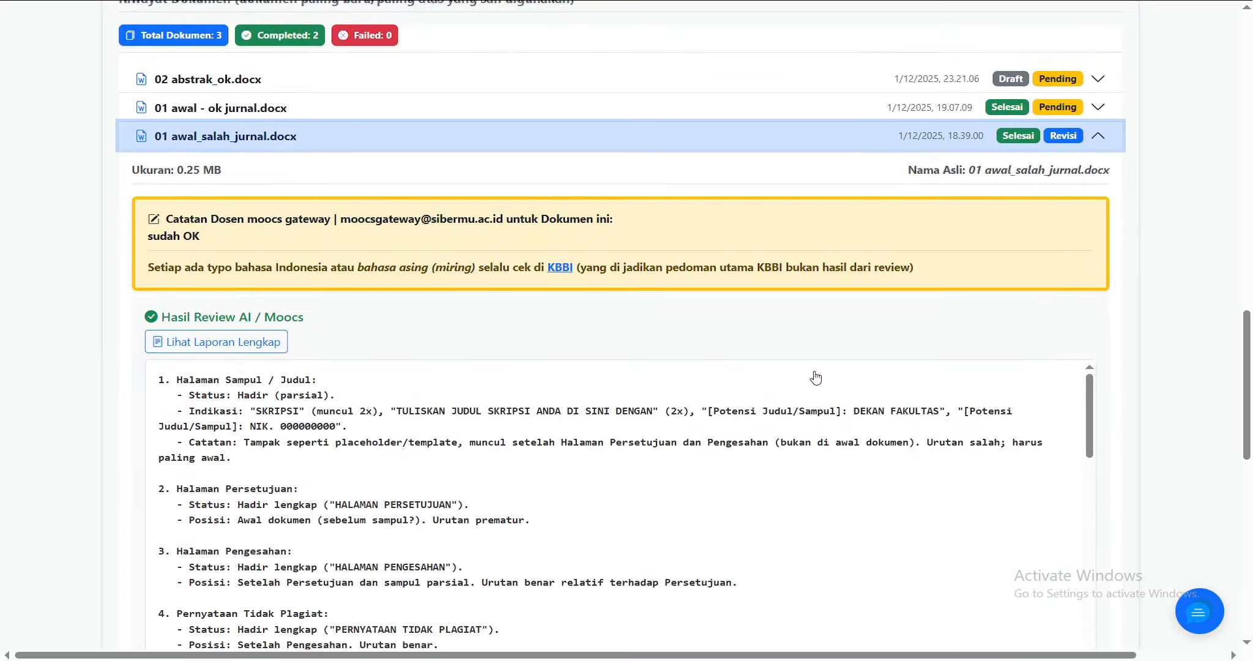
left_click(742, 137)
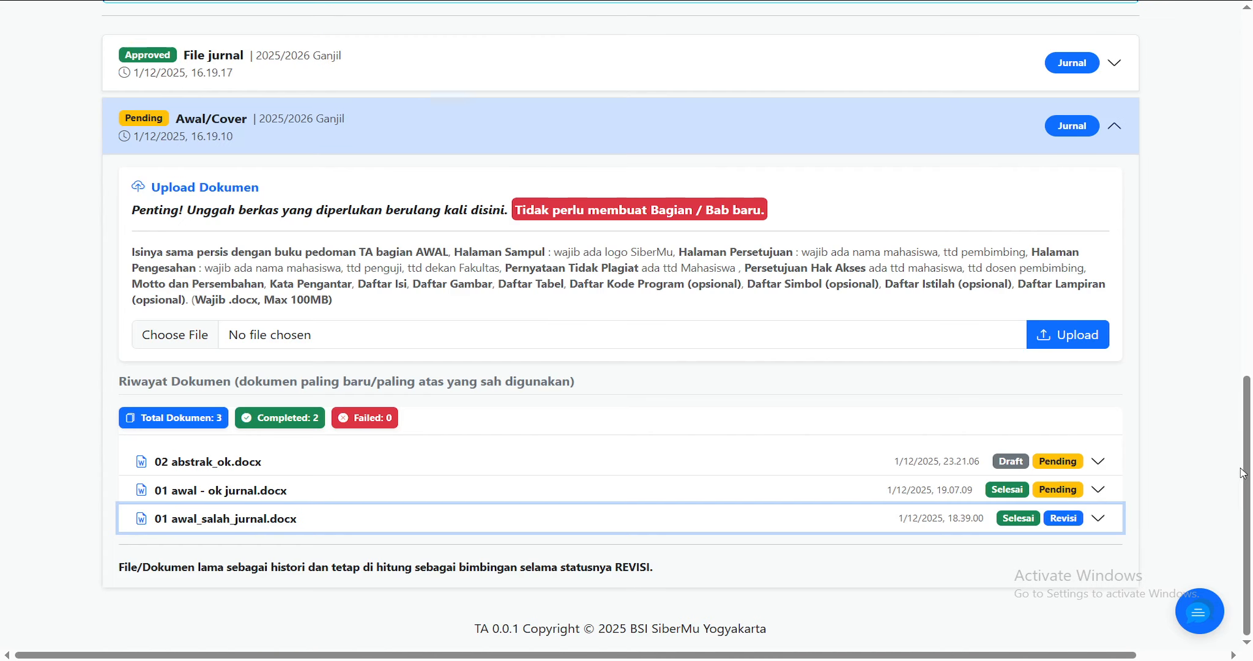
left_click(852, 520)
scroll(788, 485, "down", 3)
scroll(1118, 486, "up", 3)
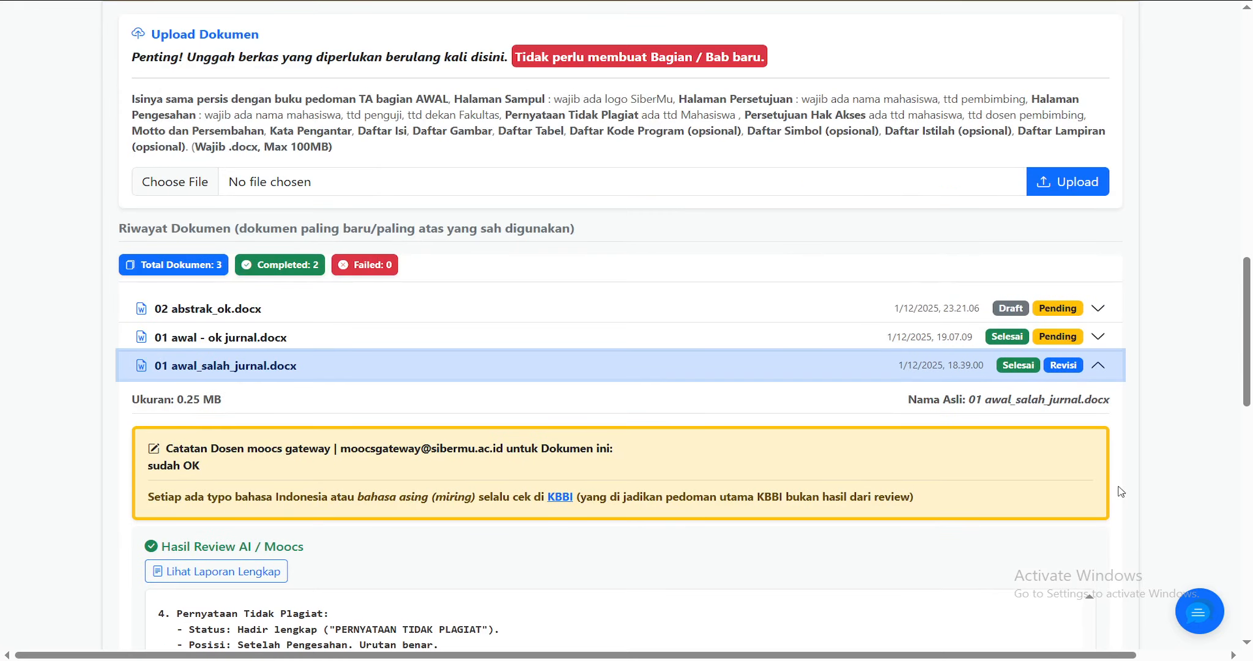
left_click_drag(1247, 337, 1251, 445)
scroll(1247, 448, "down", 1)
scroll(1162, 355, "up", 2)
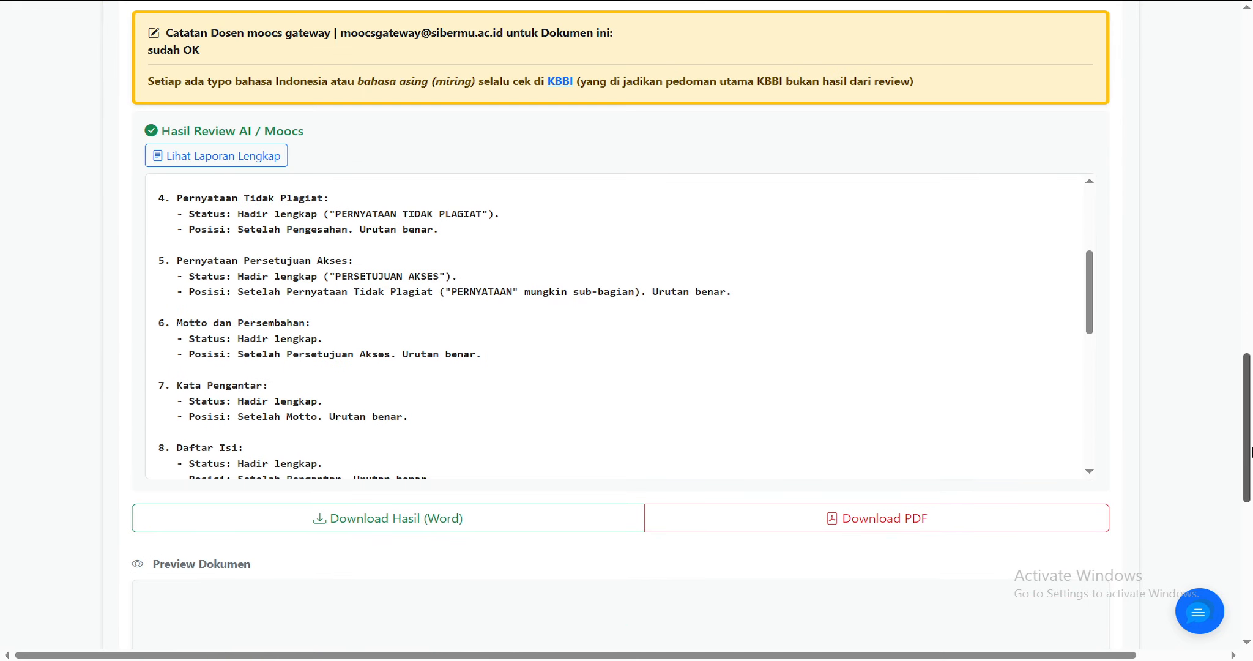
left_click_drag(1092, 312, 1087, 197)
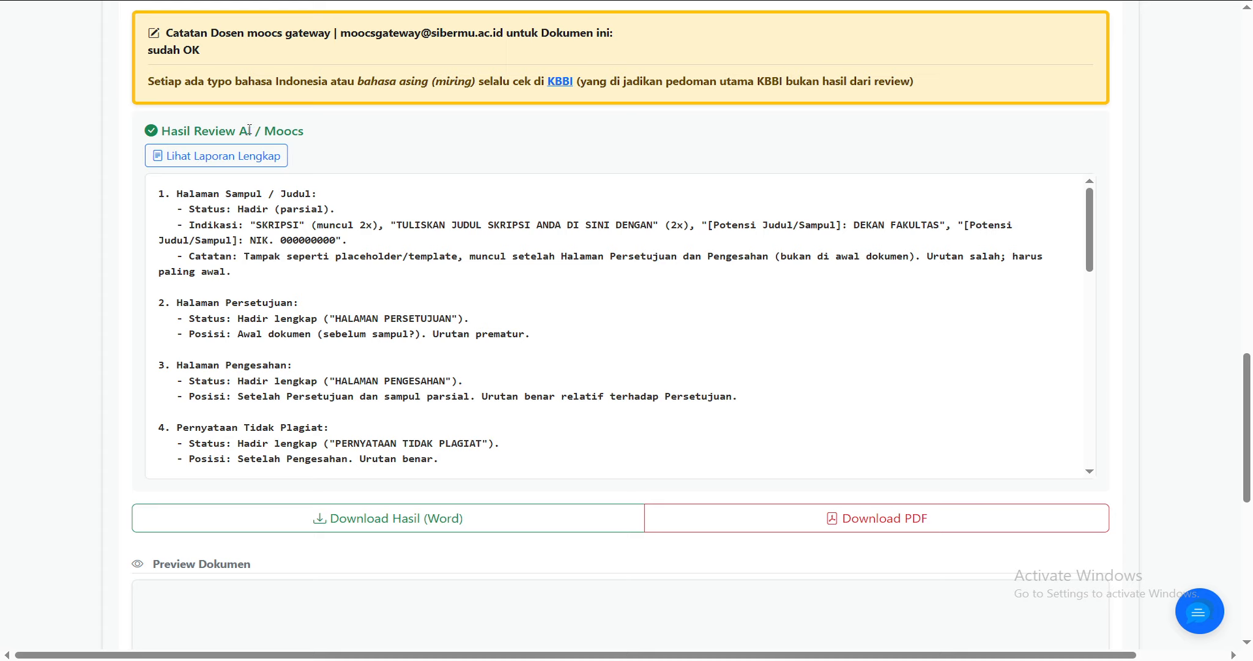
- Read the AI review of 01 awal_salah_jurnal.docx through its additional notes and conclusion
left_click_drag(264, 130, 314, 132)
left_click(302, 221)
scroll(263, 290, "down", 6)
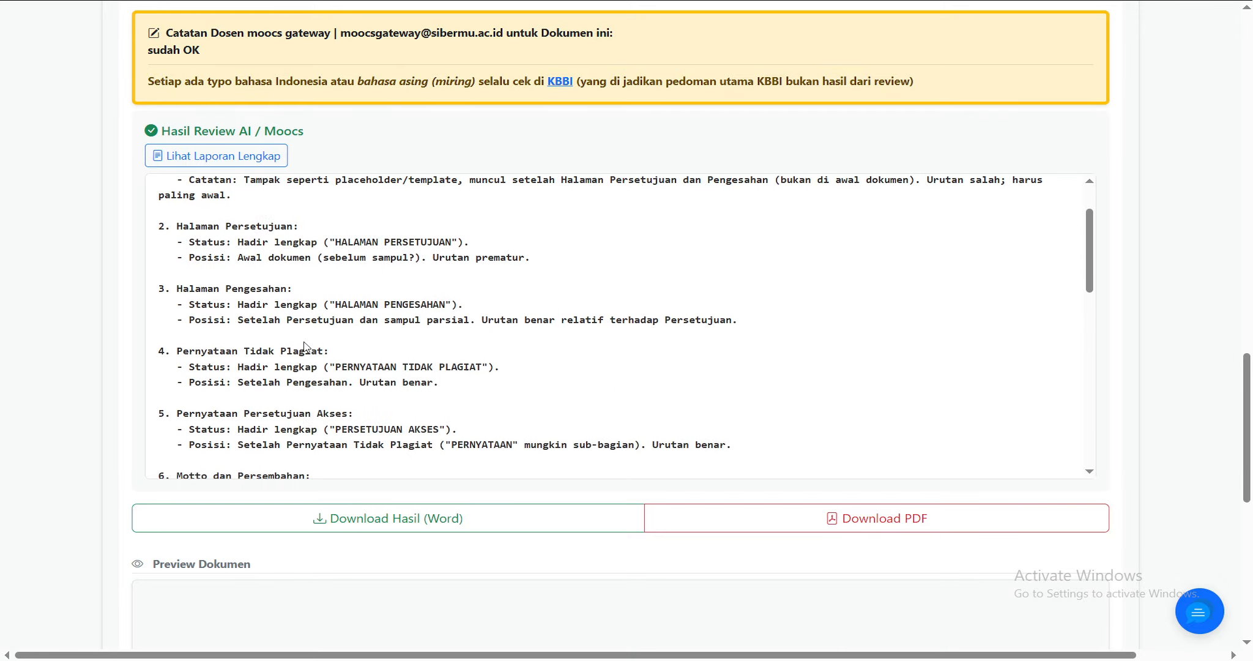
scroll(304, 346, "down", 5)
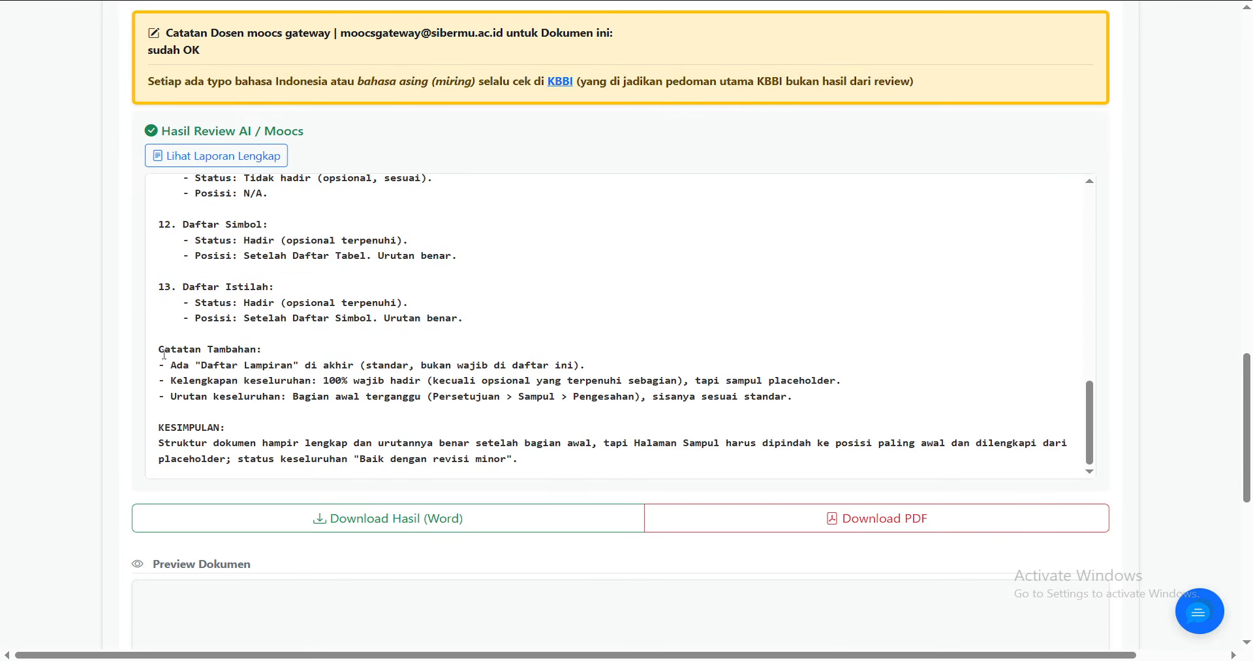
scroll(235, 440, "down", 8)
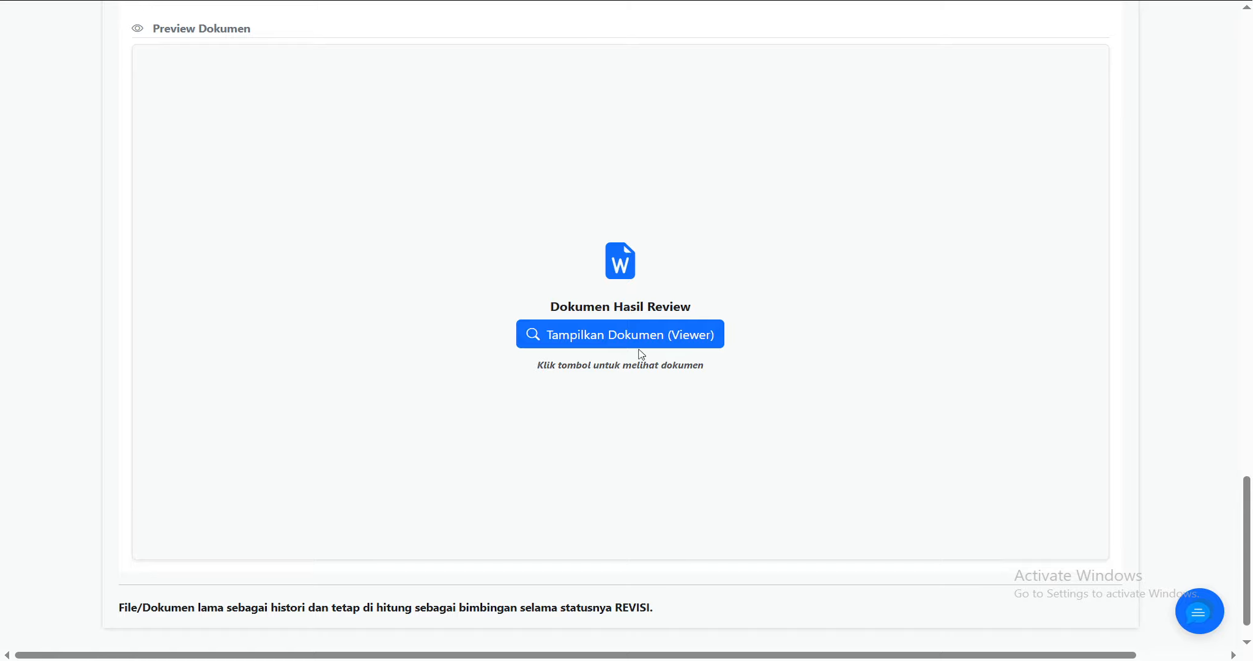
- Display the reviewed document in the embedded viewer and examine the reviewer's highlighted typo and formatting comments on the cover page
left_click(643, 338)
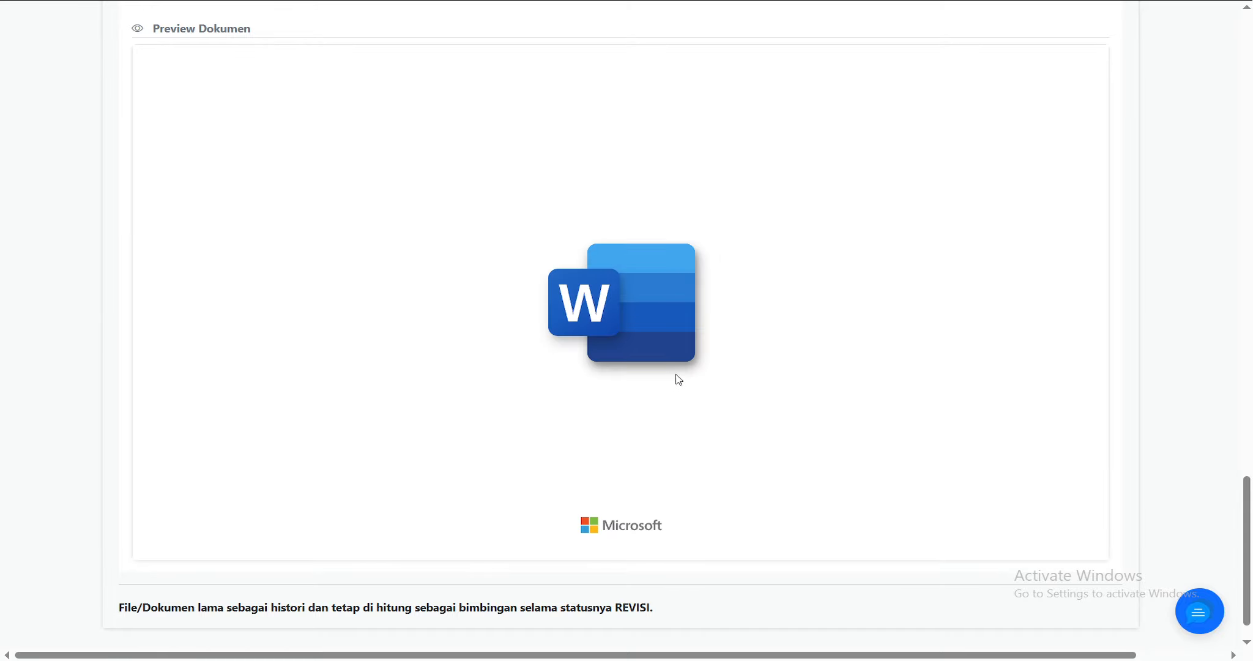
scroll(876, 367, "down", 15)
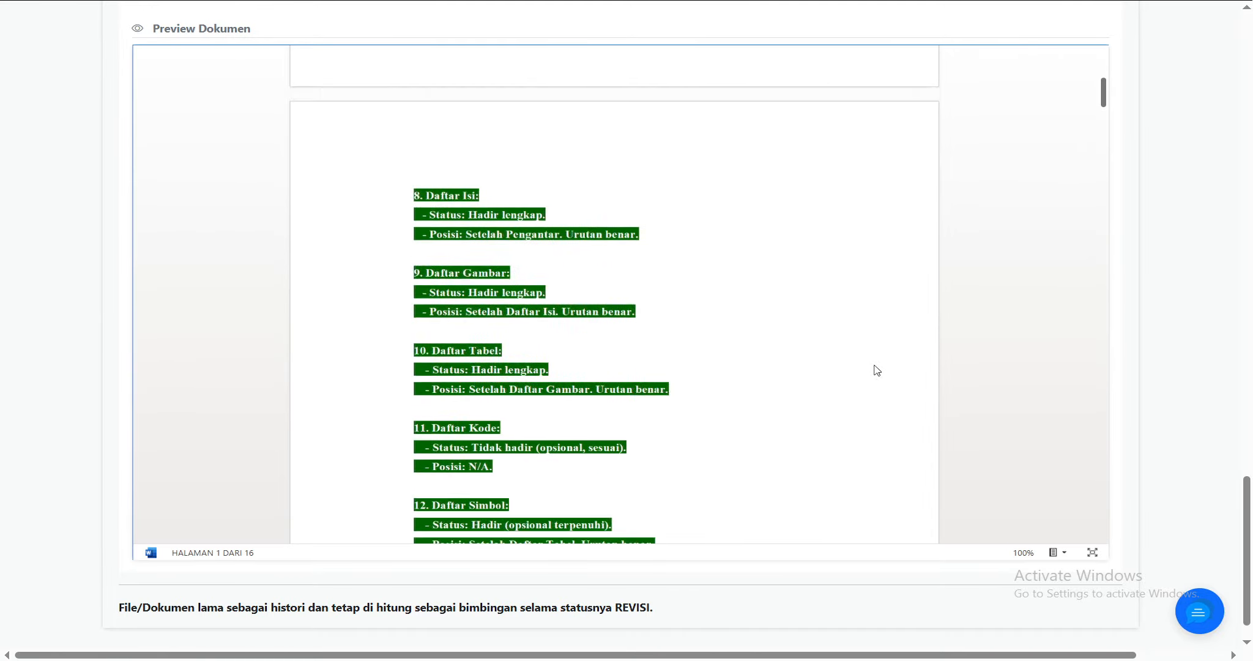
scroll(876, 370, "down", 4)
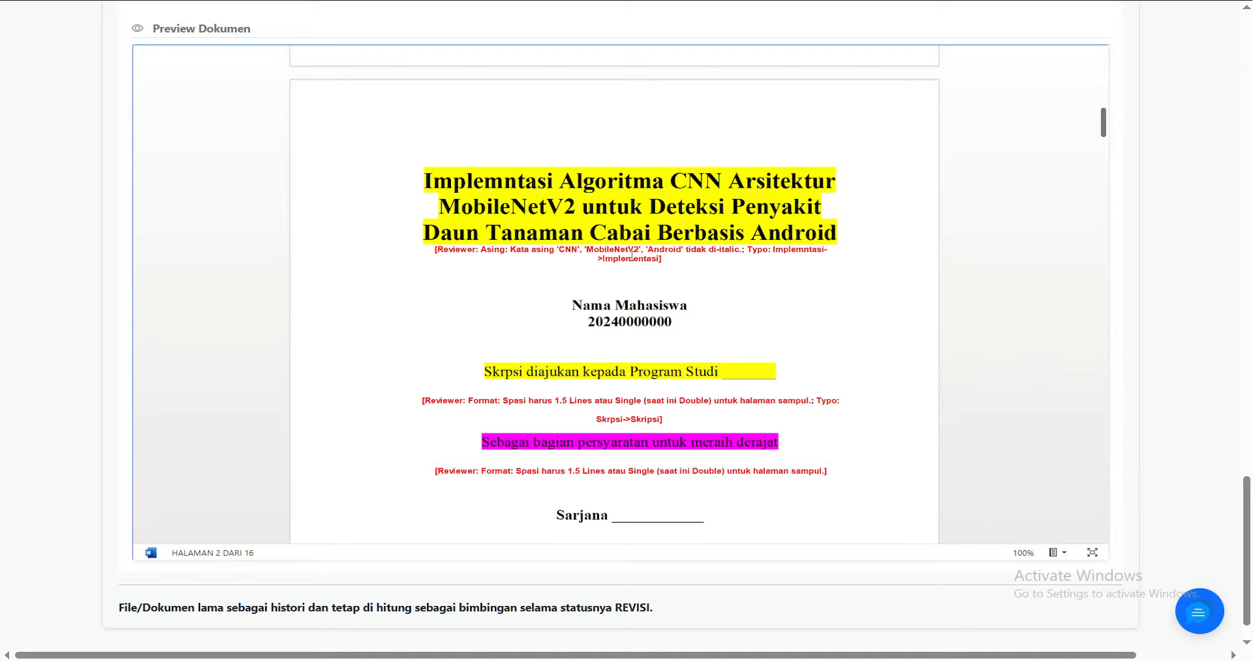
scroll(795, 346, "down", 3)
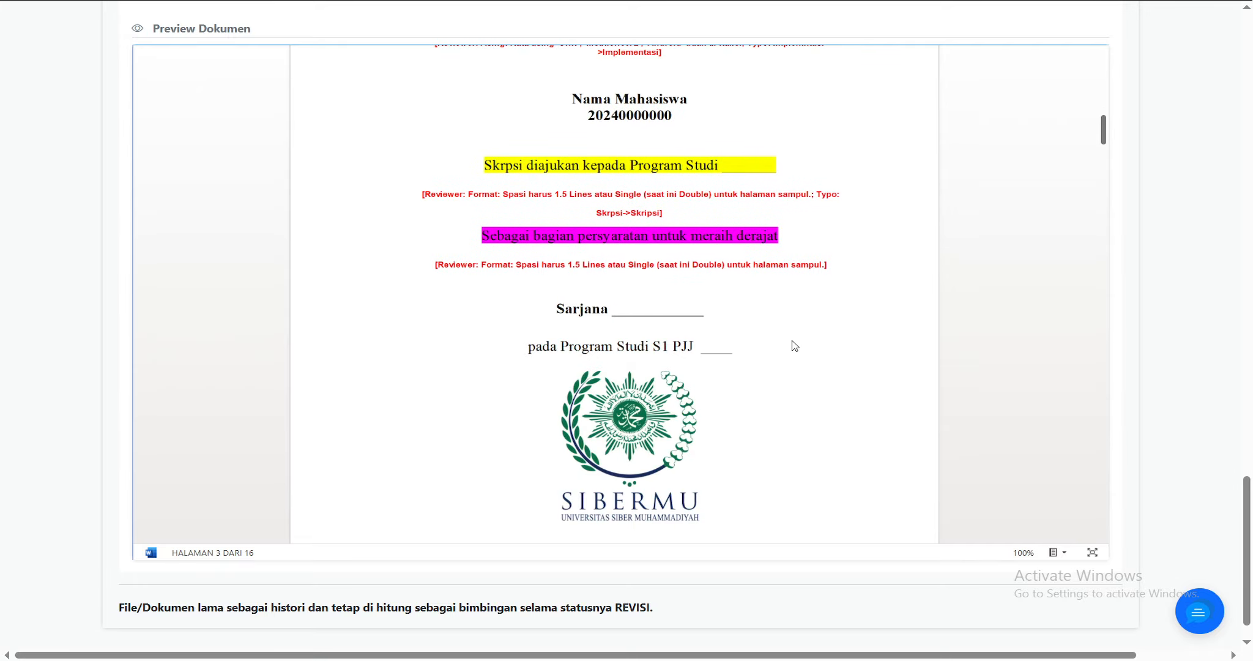
scroll(819, 319, "down", 5)
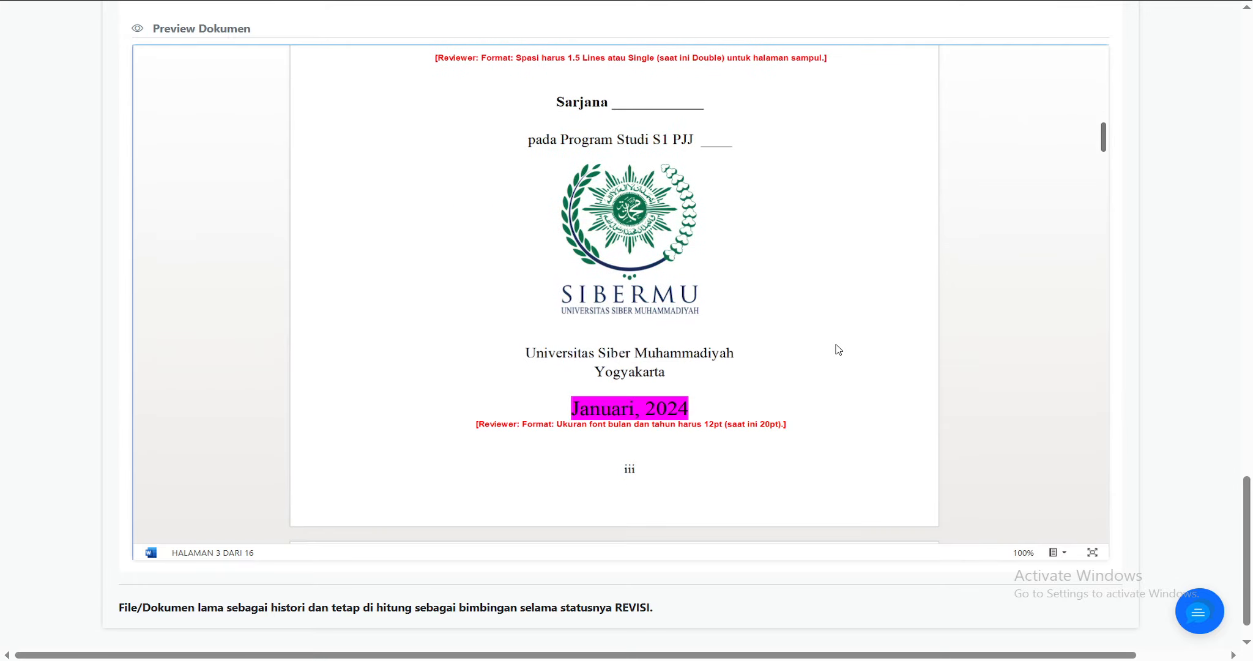
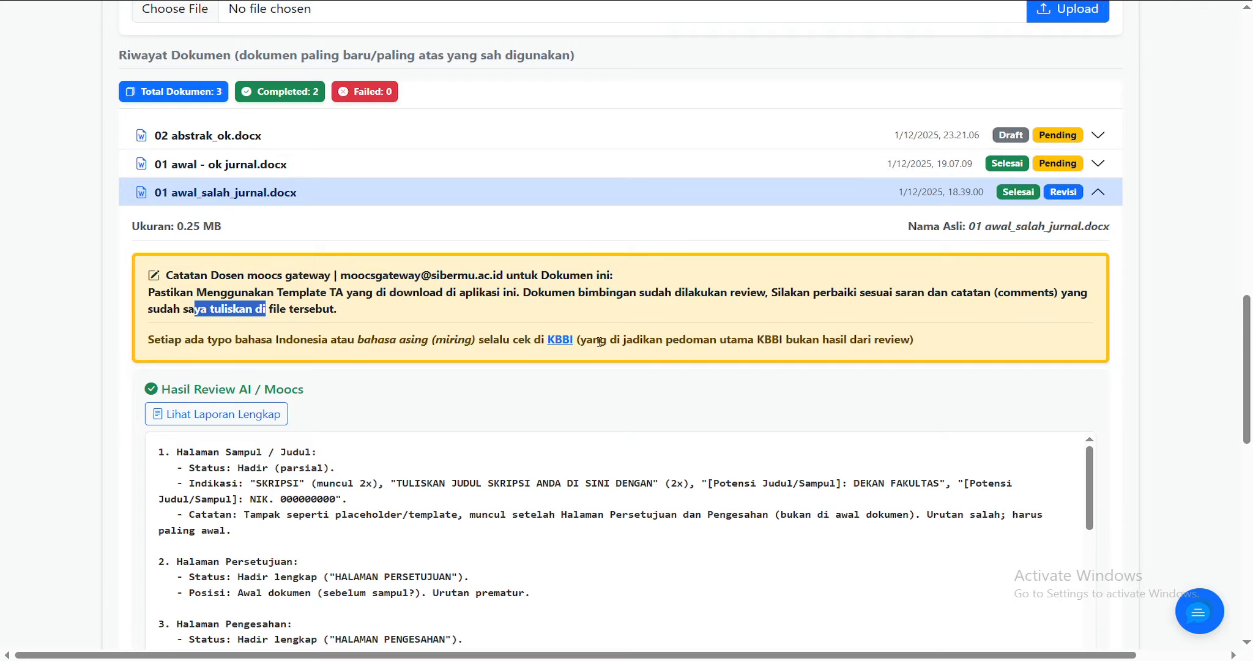
- Go through the AI review of 01 awal_salah_jurnal.docx and save the Word result as reviewed_01_awal_salah_jurnal_1_eGrnOLKNWs.docx in the DOWNLOAD folder
scroll(882, 395, "down", 3)
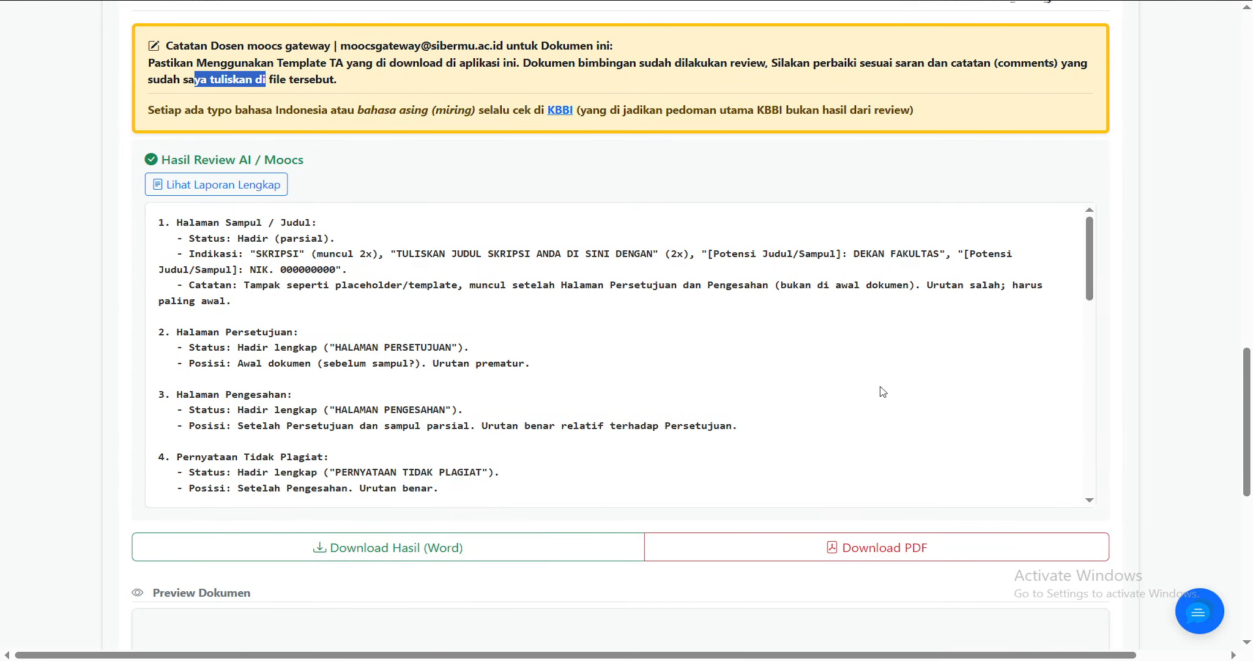
scroll(795, 342, "down", 10)
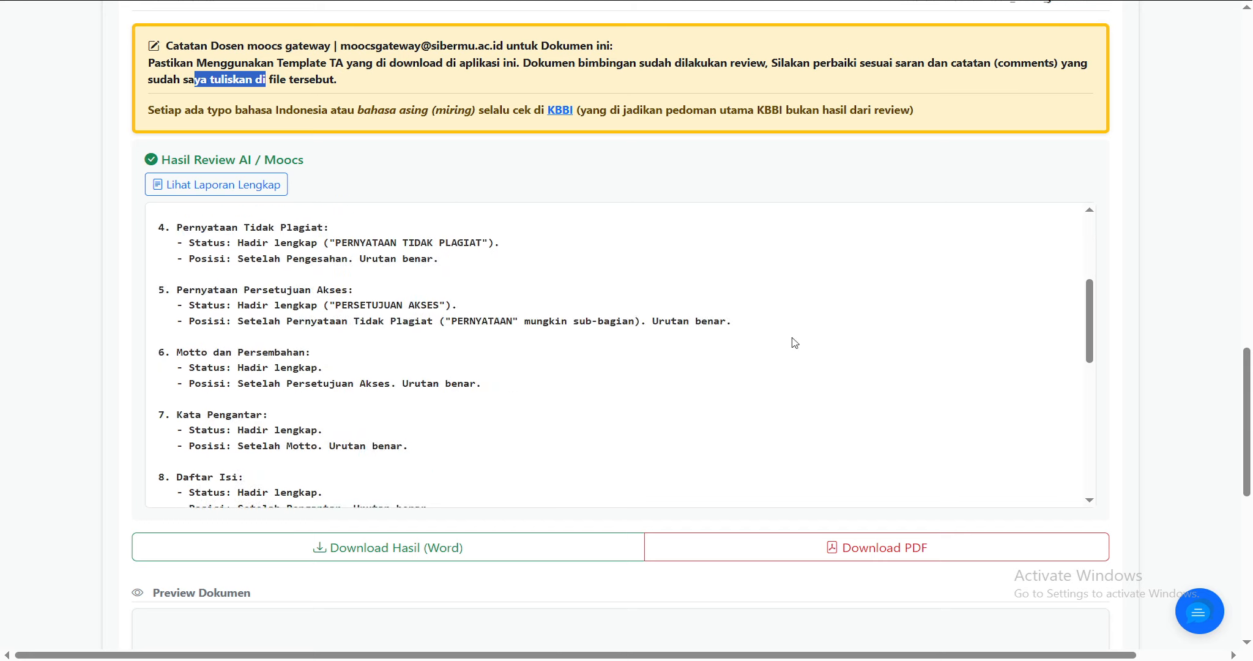
scroll(742, 345, "down", 7)
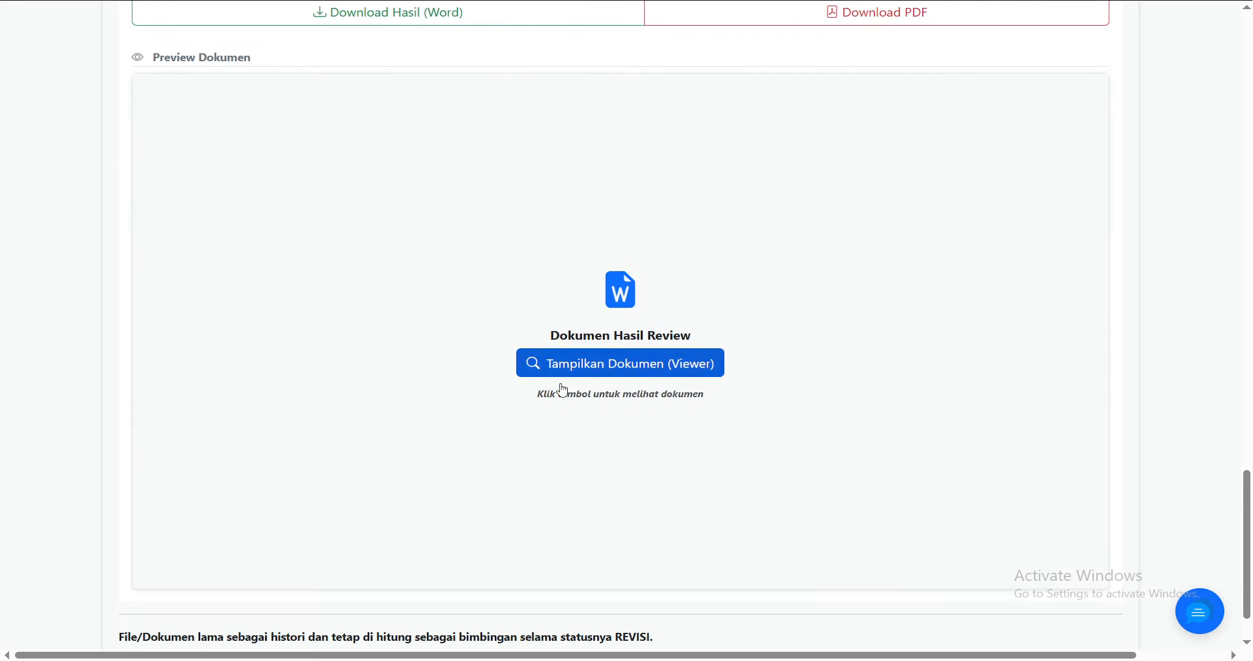
scroll(668, 358, "up", 5)
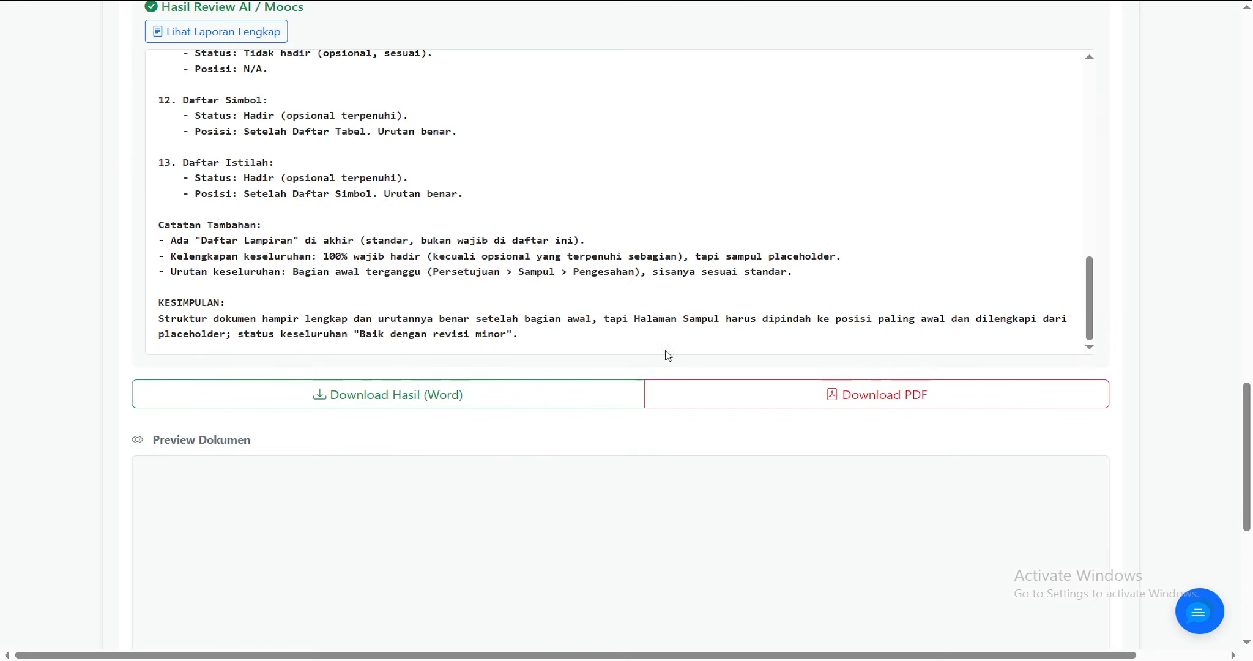
left_click(394, 396)
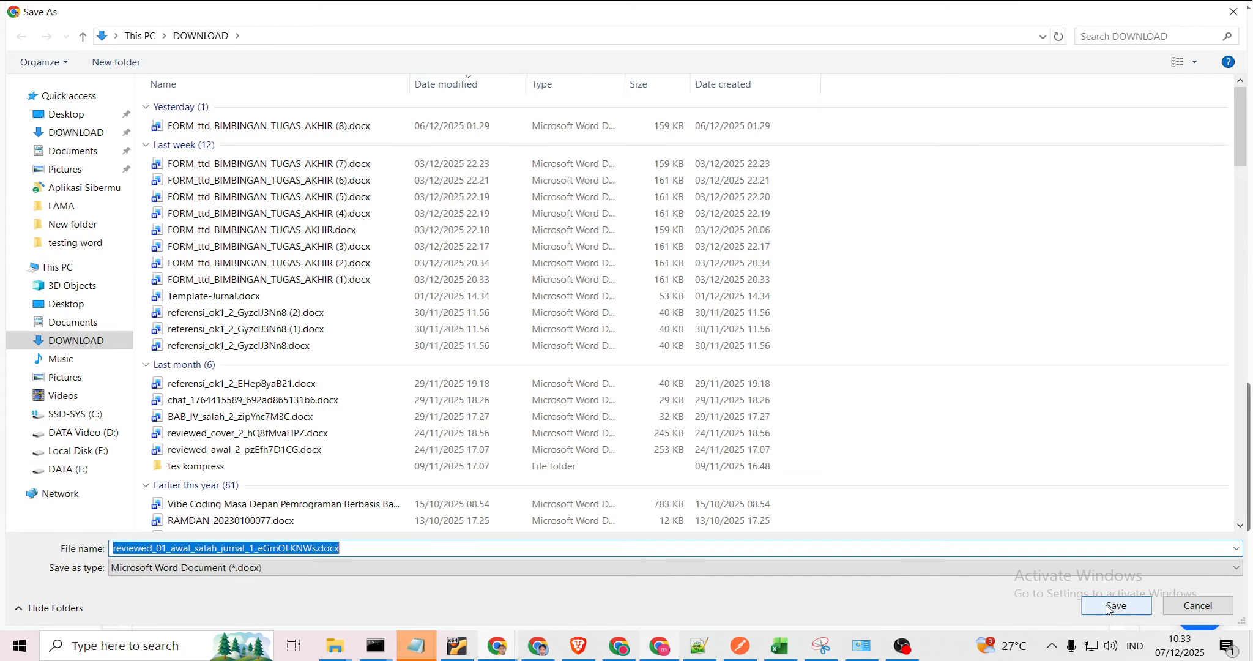
left_click(1110, 609)
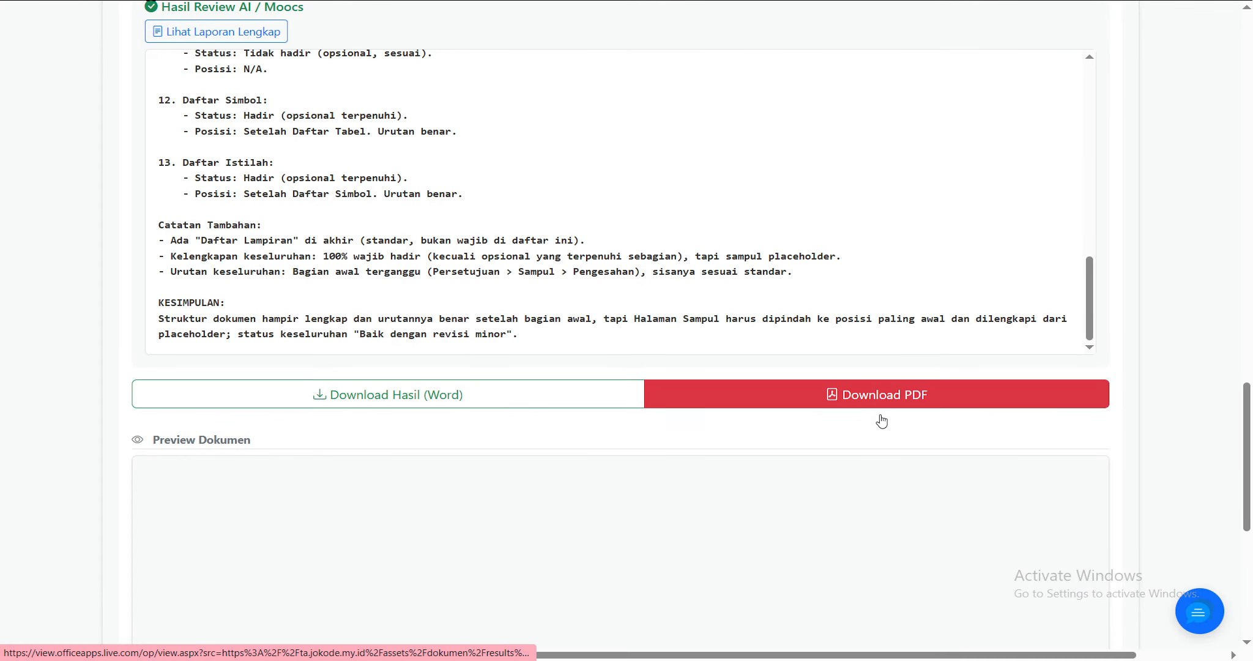
- Open the reviewed document through the PDF download option, look through its first pages, and close it
left_click(881, 394)
left_click(880, 394)
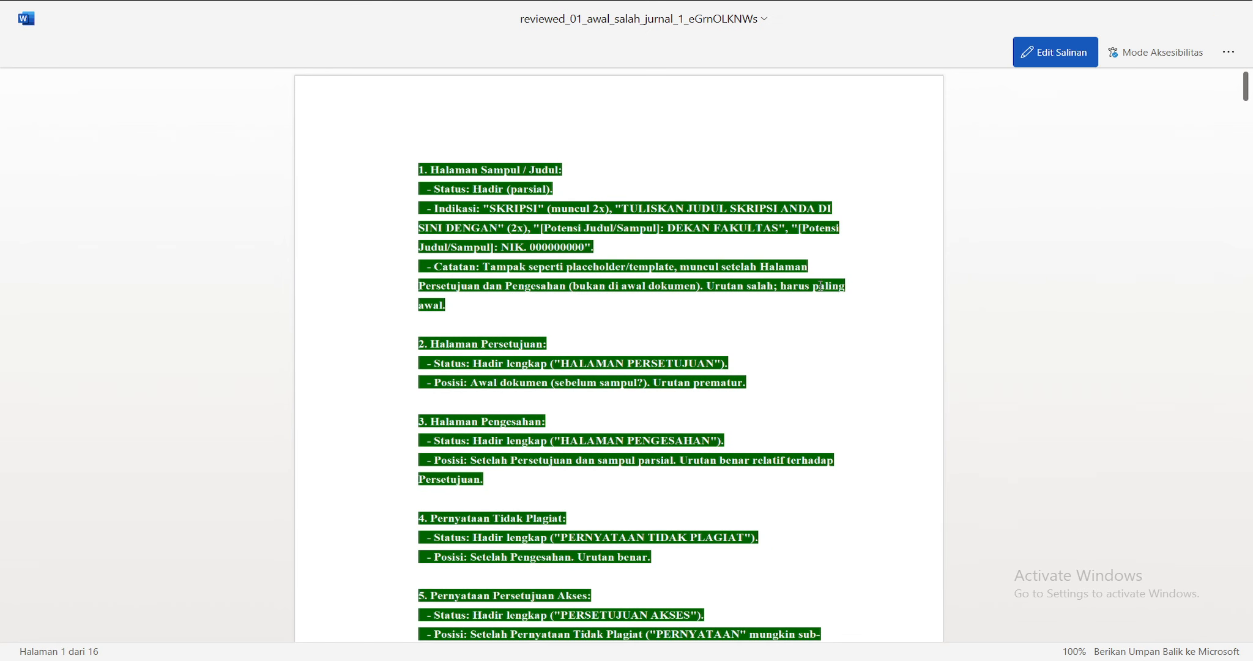
scroll(672, 434, "down", 20)
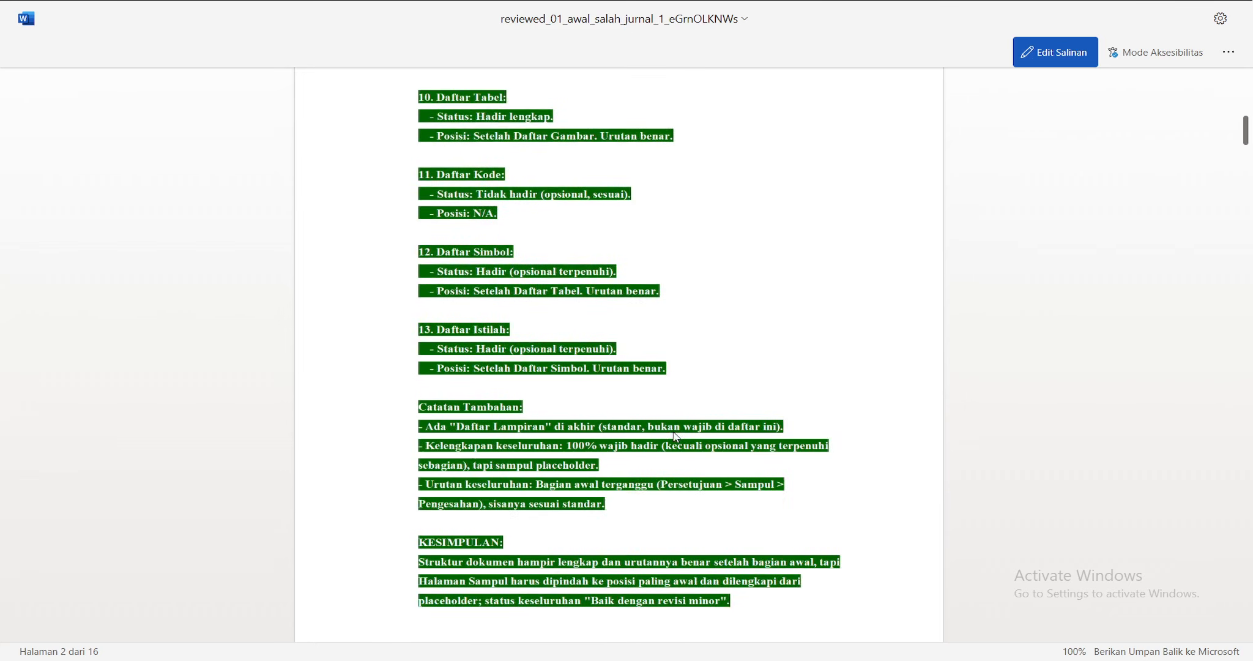
scroll(675, 436, "down", 15)
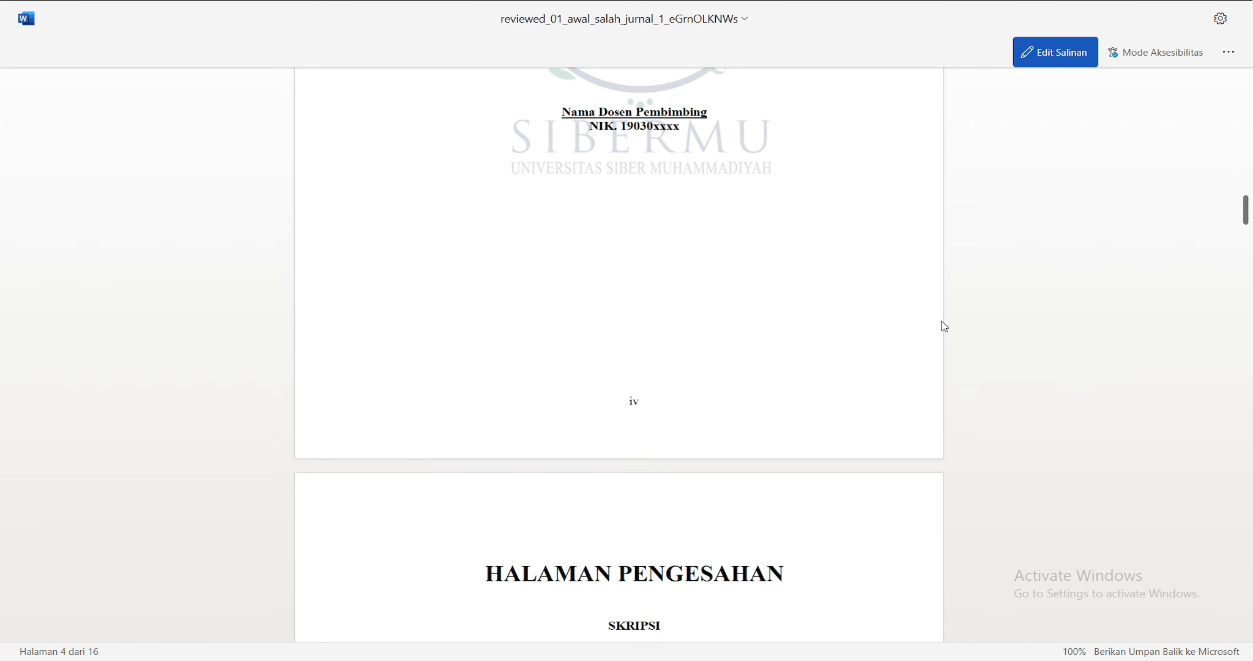
key("ctrl+w")
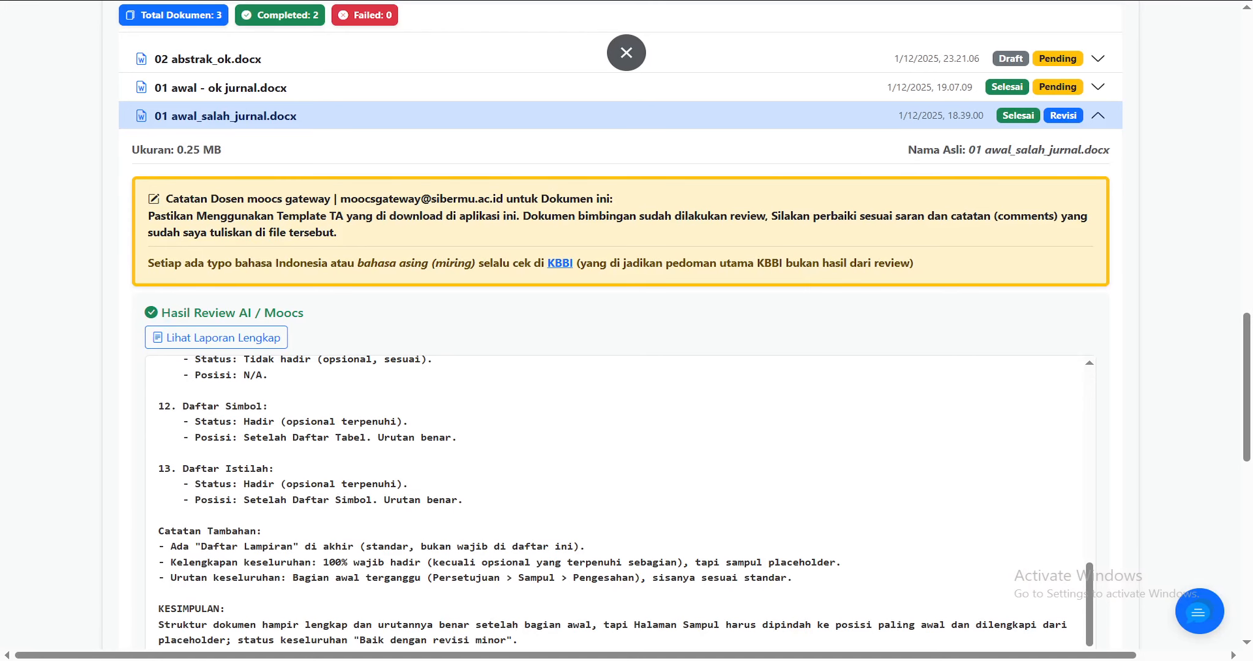
- Collapse the 01 awal_salah_jurnal.docx entry and check the 01 awal - ok jurnal.docx entry in the document history
scroll(300, 291, "up", 2)
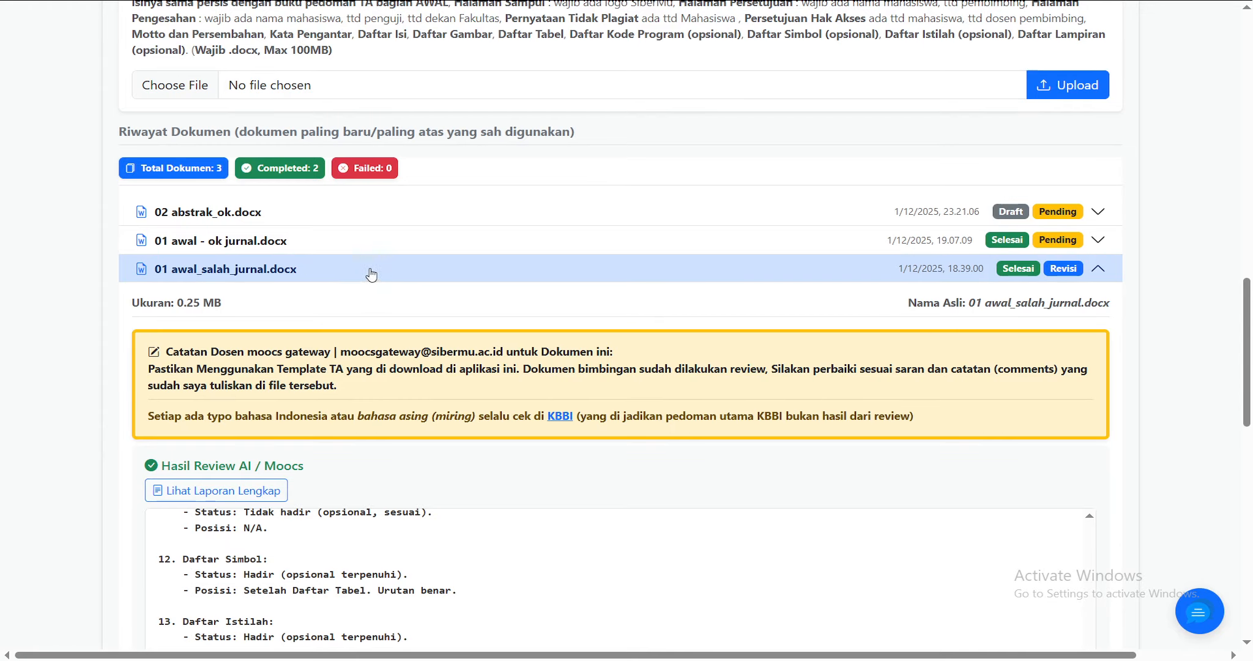
left_click(388, 276)
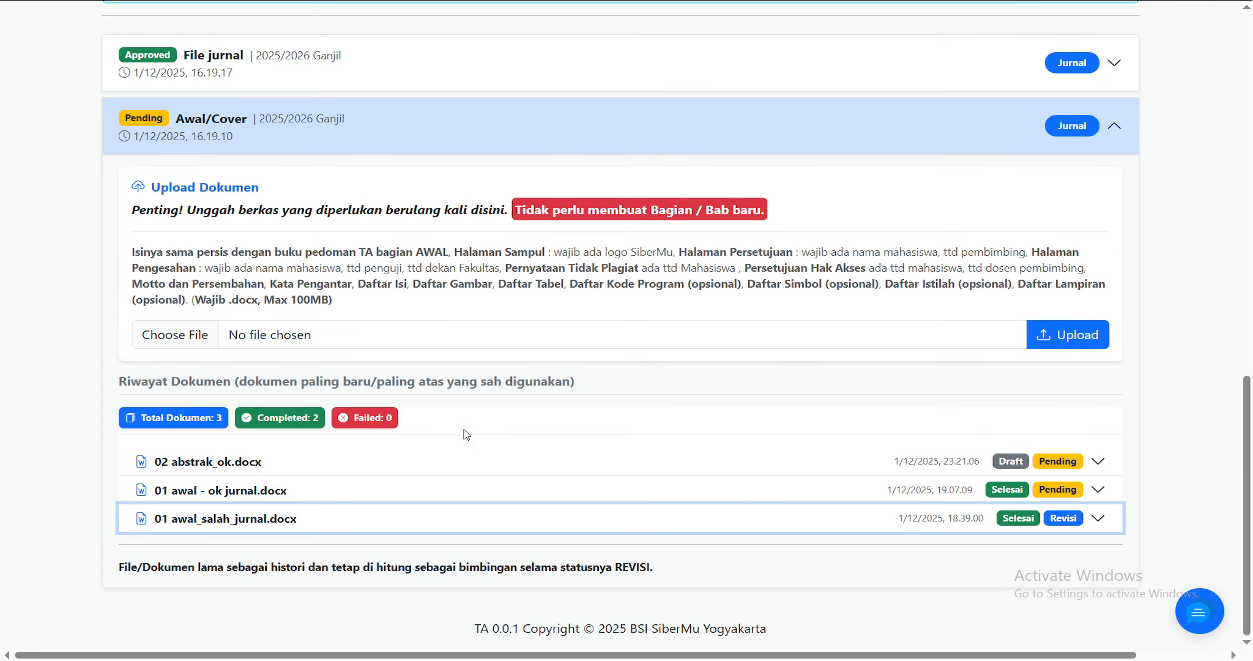
left_click(545, 500)
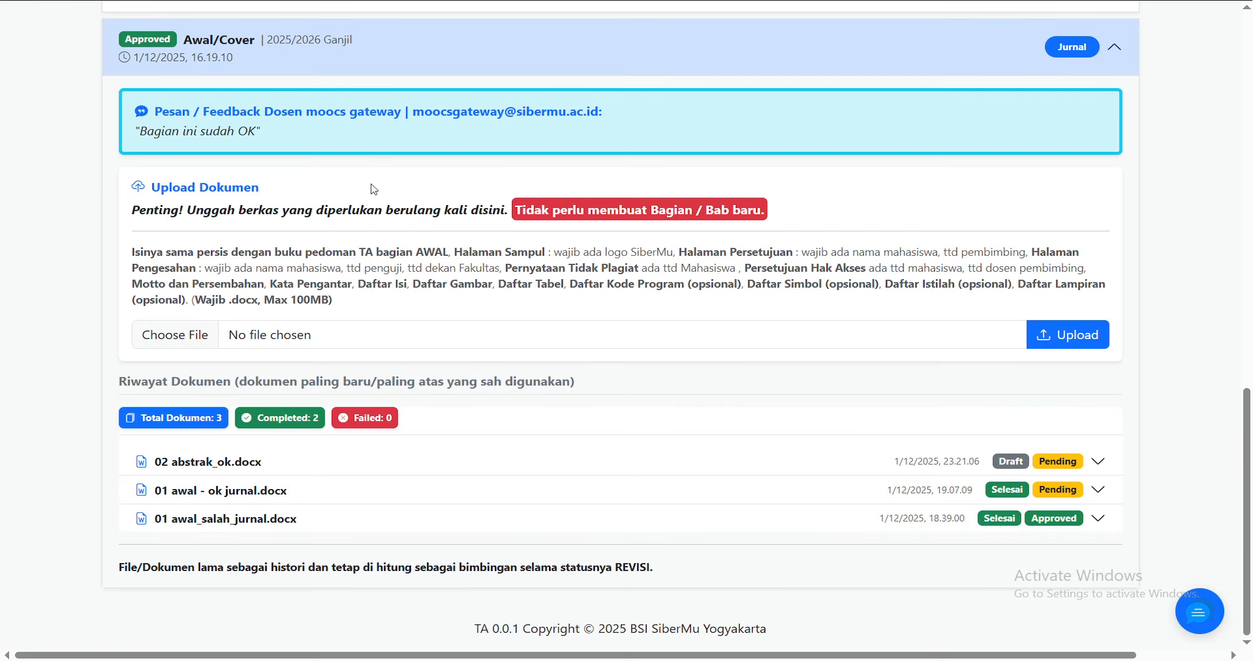
- Examine the Awal/Cover session's status and supervisor feedback, and open the 01 awal_salah_jurnal.docx entry to check its status labels
scroll(397, 301, "up", 2)
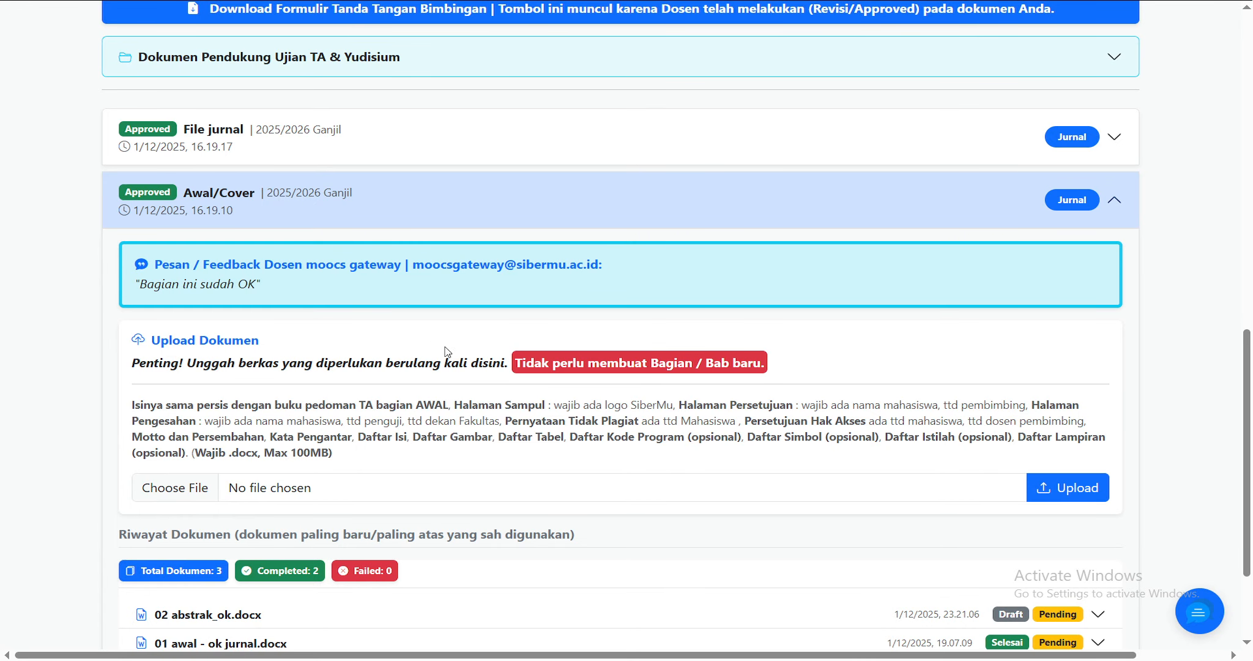
scroll(459, 355, "down", 3)
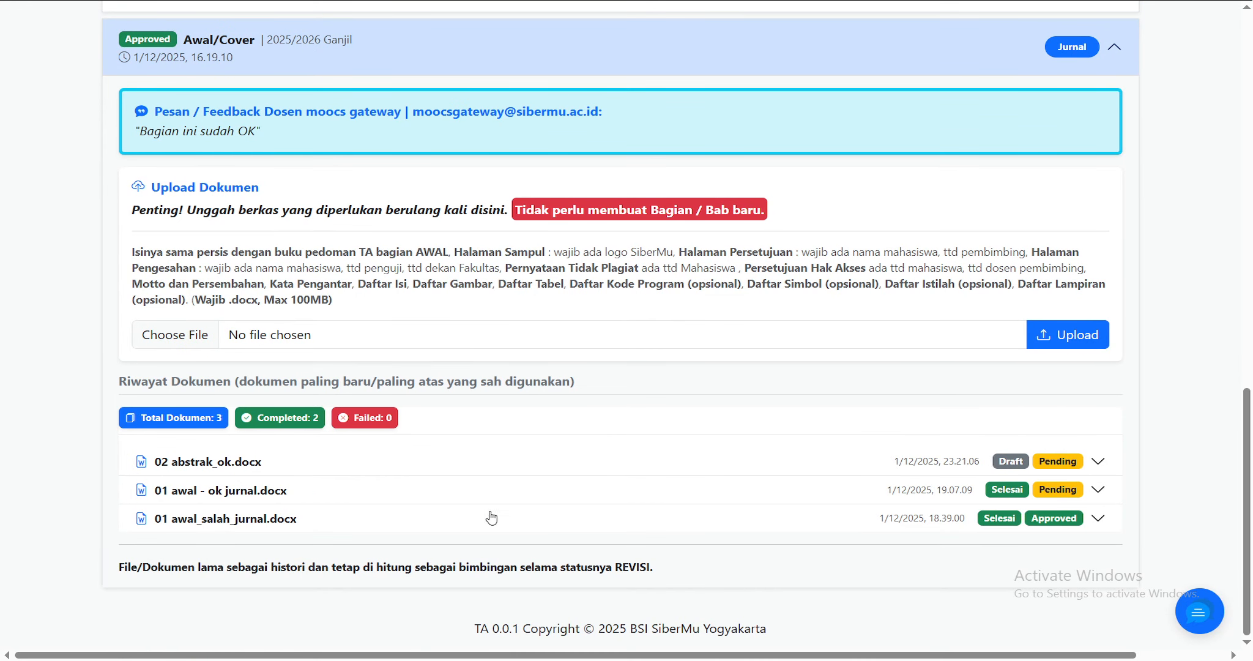
left_click(373, 521)
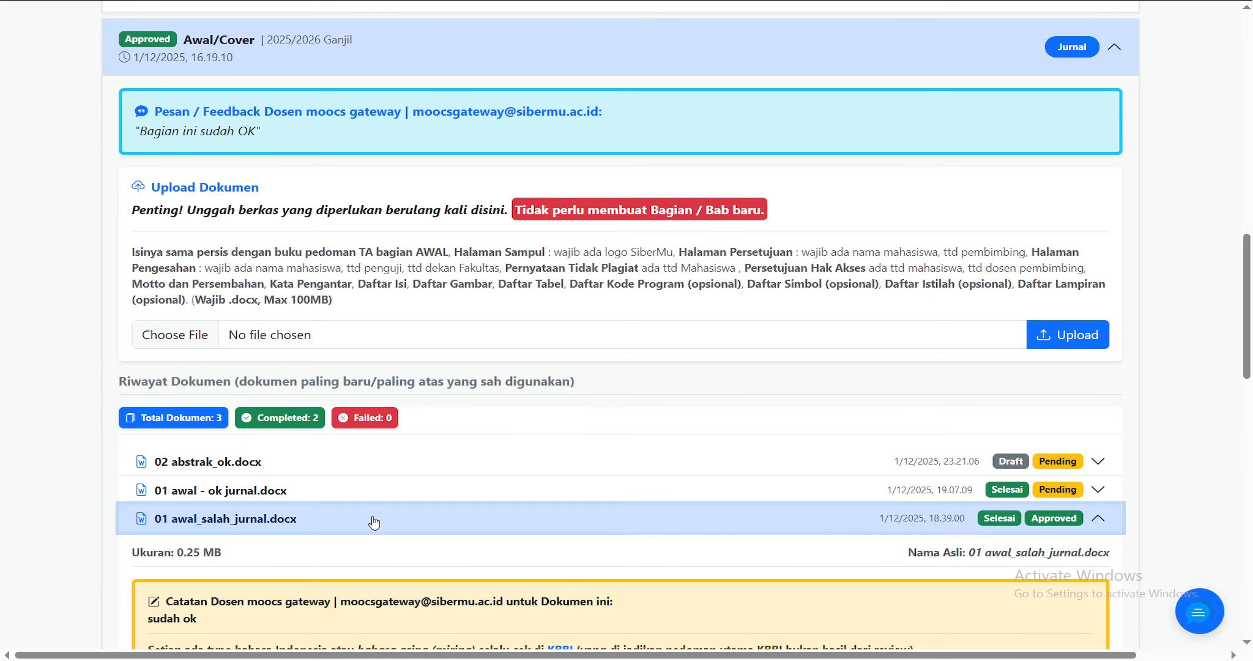
scroll(373, 521, "up", 4)
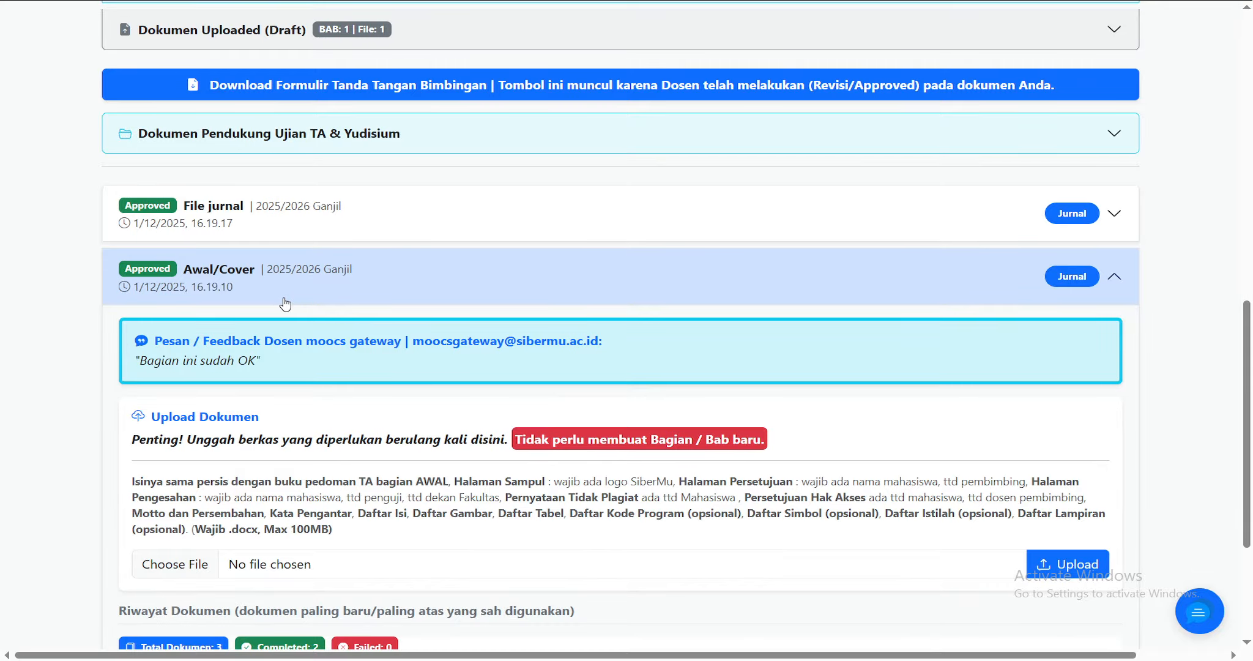
scroll(282, 303, "down", 3)
scroll(285, 303, "up", 2)
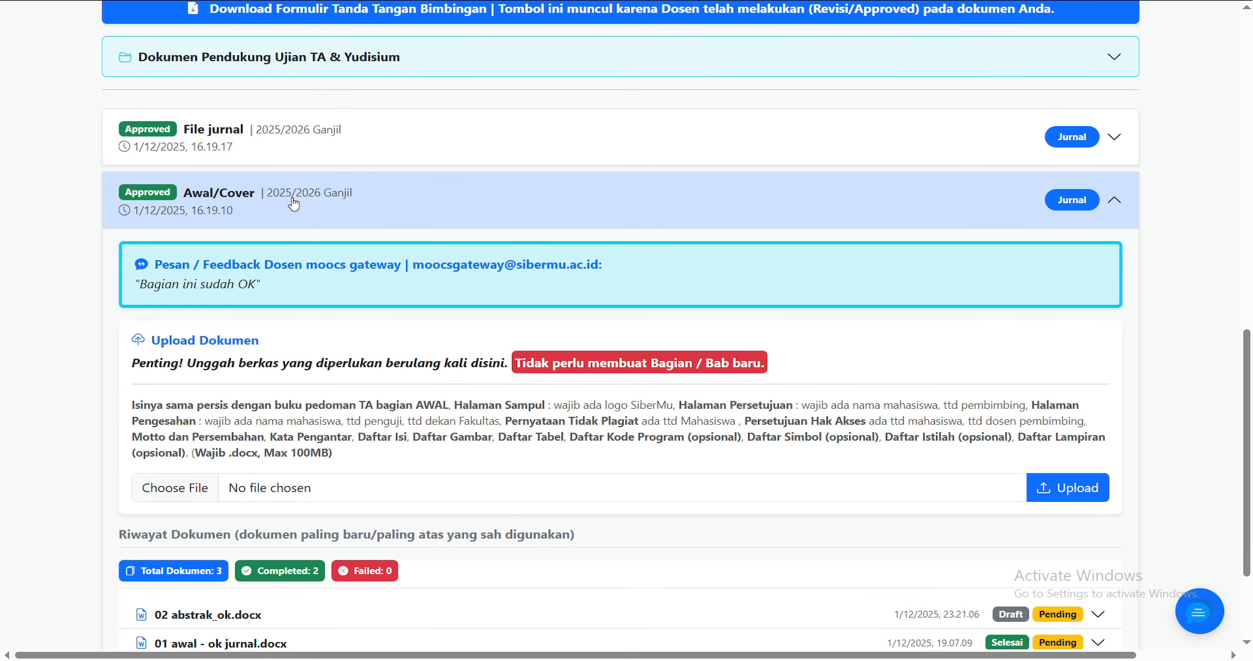
scroll(295, 205, "down", 2)
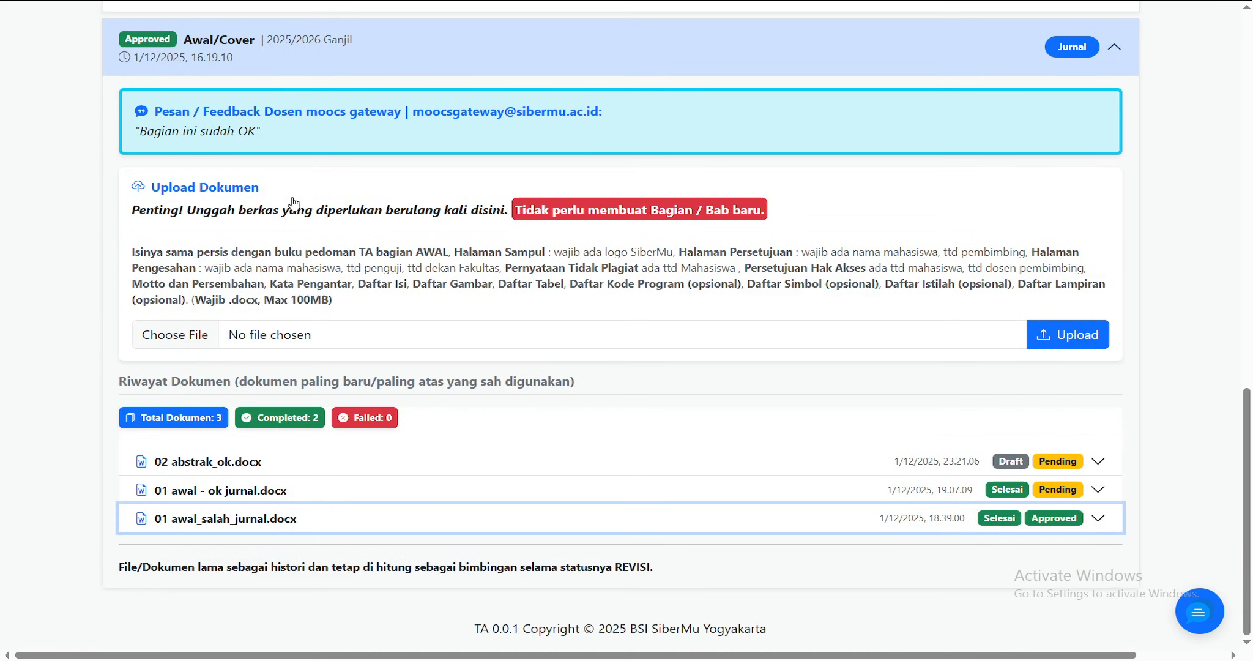
- Expand 01 awal_salah_jurnal.docx again and compare the supervisor's note on the file with the feedback for the whole session
left_click(408, 521)
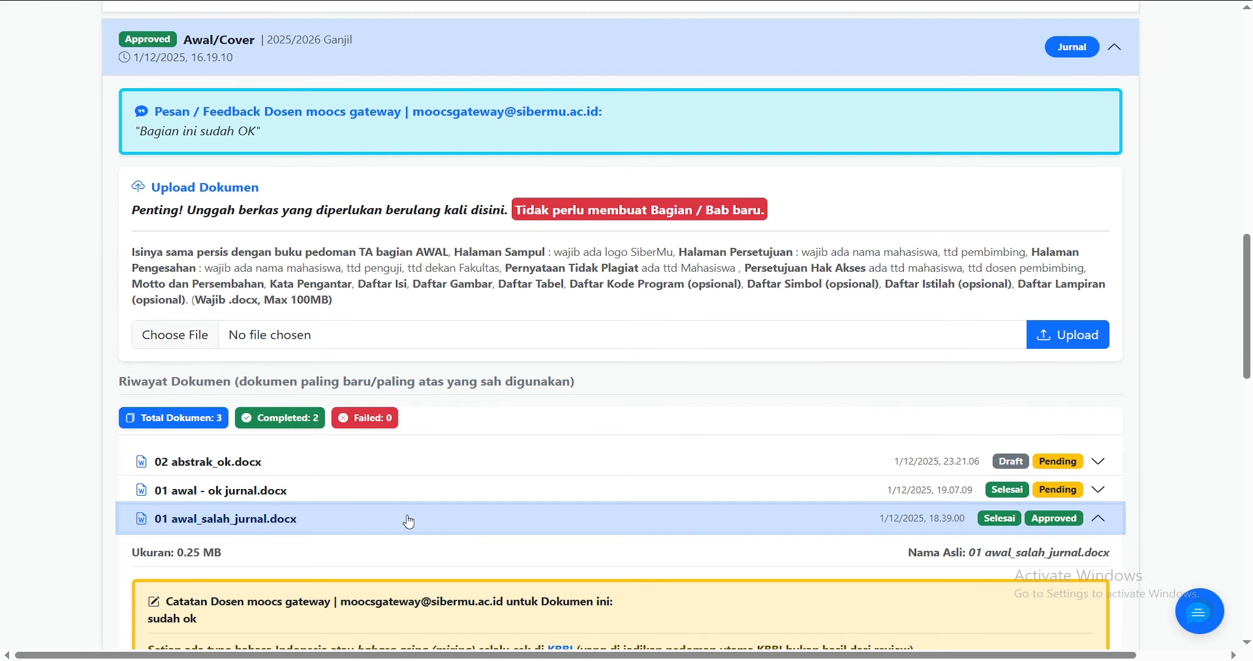
scroll(523, 541, "up", 5)
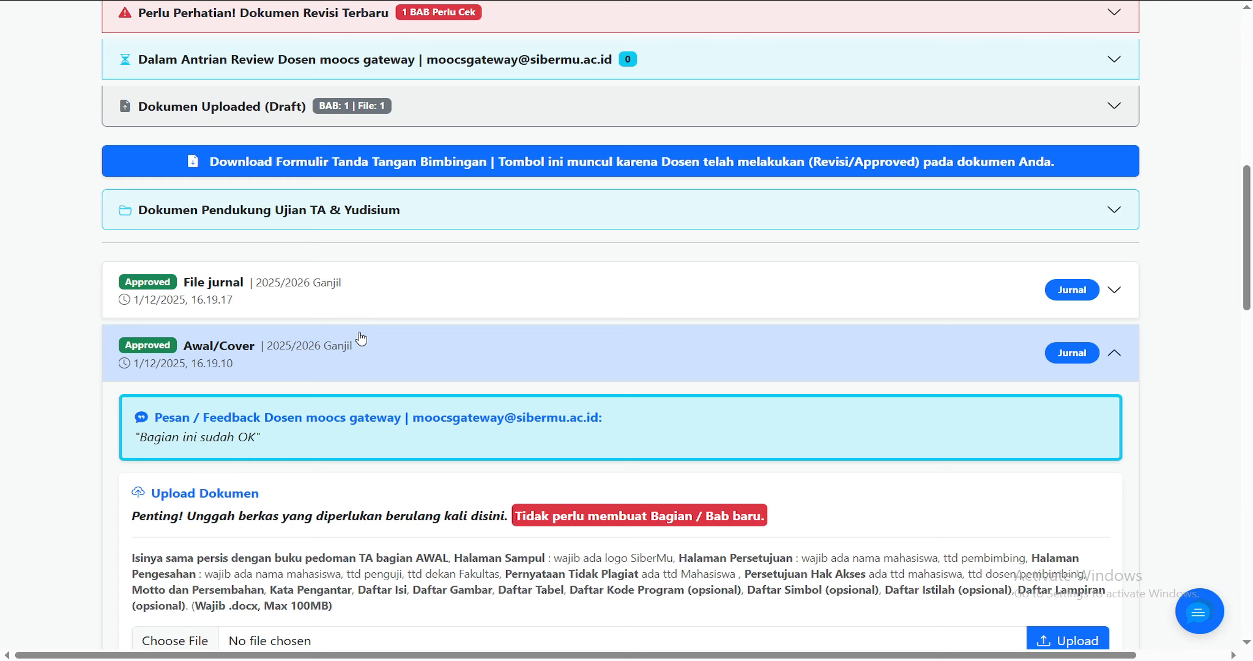
scroll(361, 338, "down", 10)
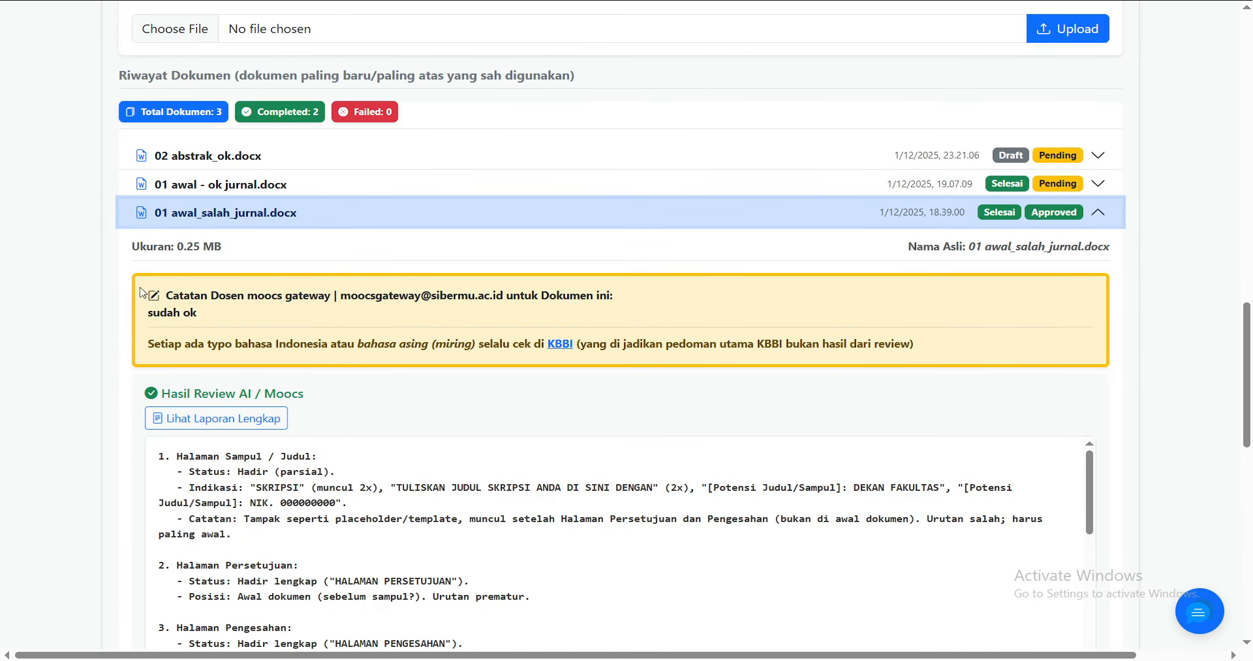
left_click_drag(222, 315, 152, 313)
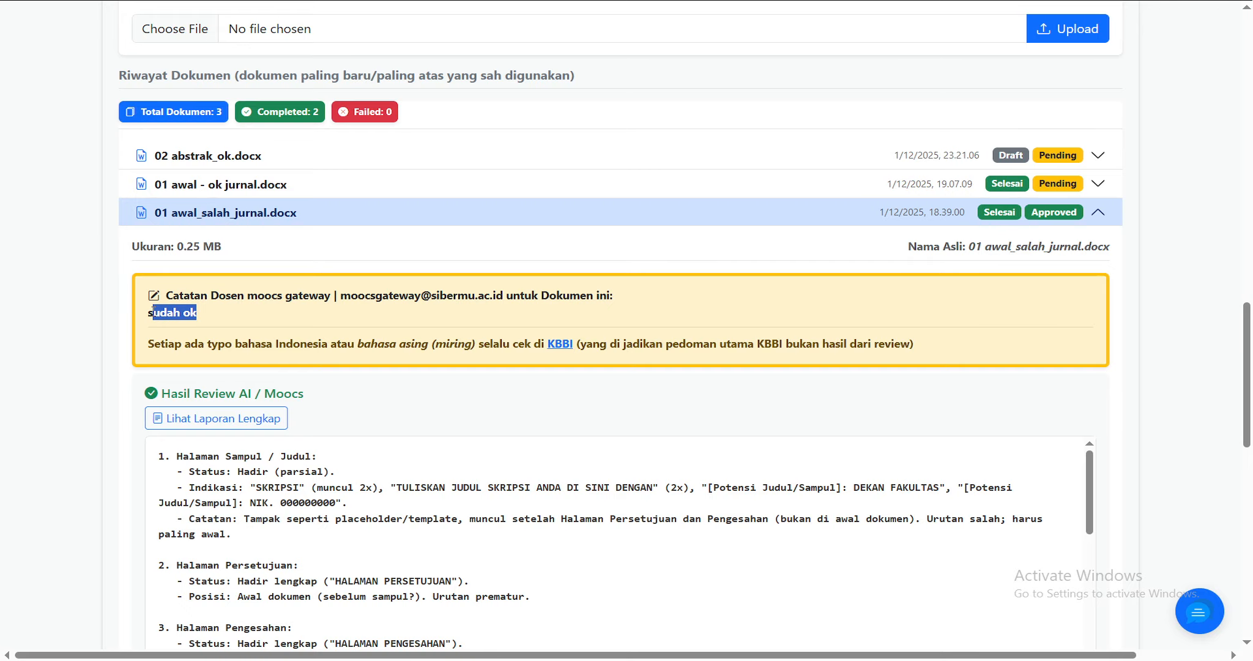
scroll(217, 318, "up", 3)
scroll(424, 368, "up", 1)
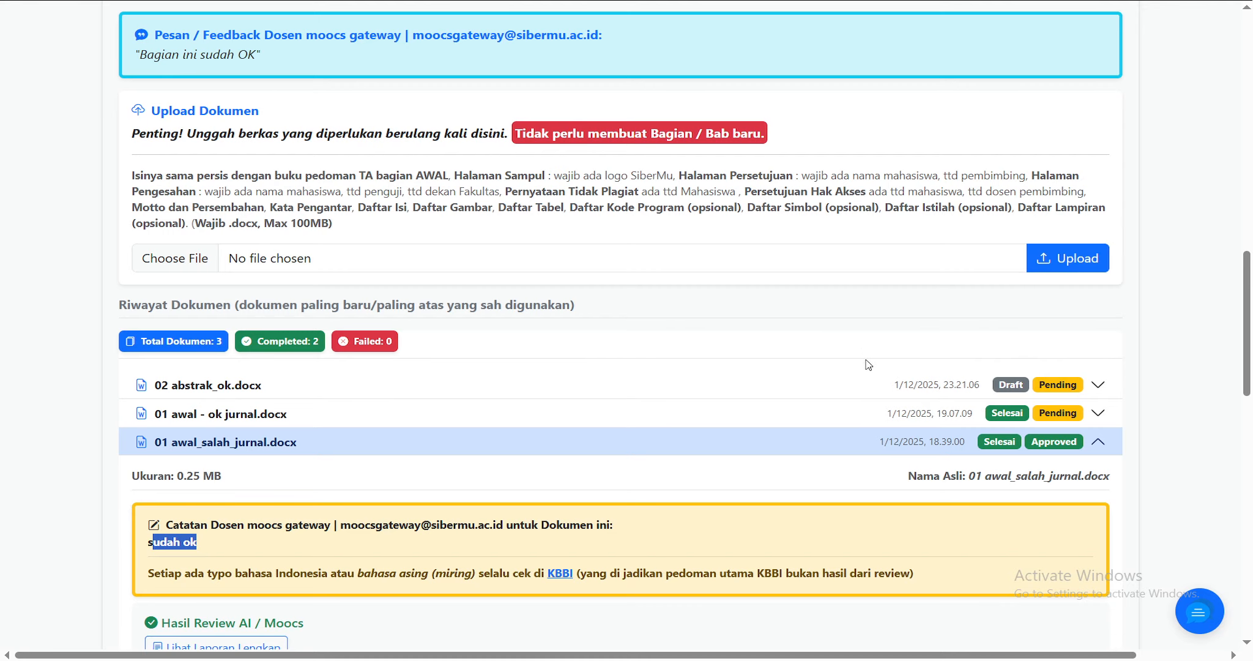
- Collapse the 01 awal_salah_jurnal.docx entry and check the Awal/Cover session's feedback and document status labels
left_click(820, 449)
scroll(614, 473, "up", 3)
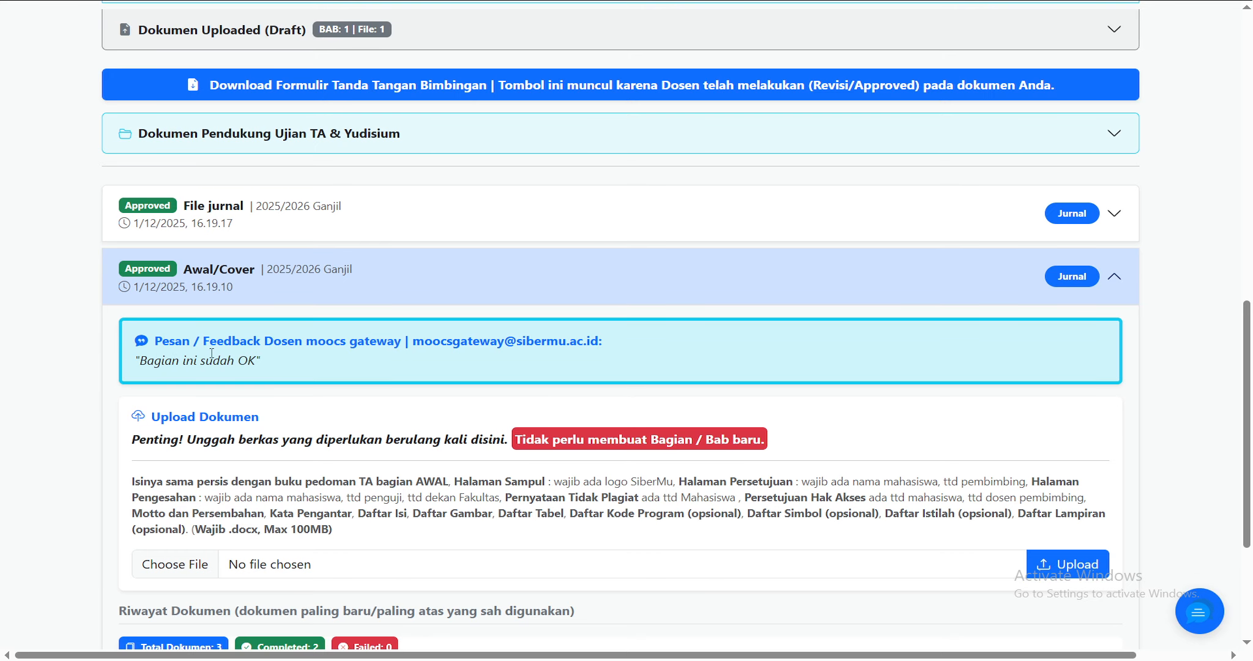
left_click(267, 289)
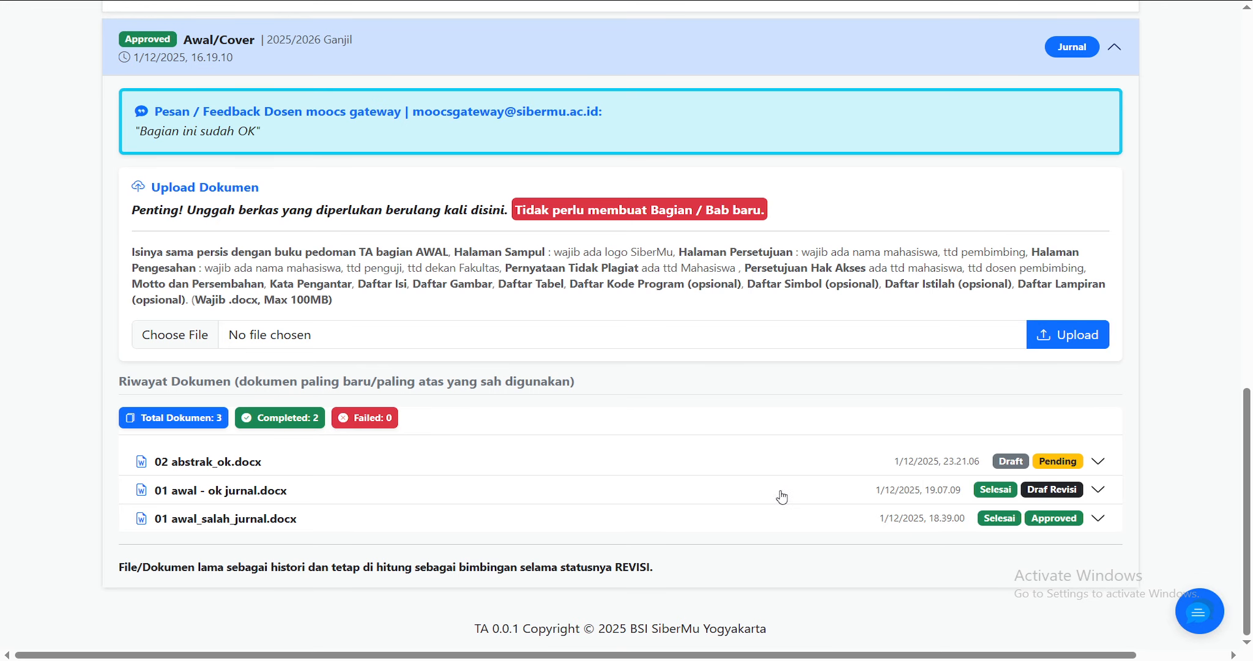
- Expand 01 awal - ok jurnal.docx in the document history and read its supervisor note and AI / Moocs review results
left_click(1053, 494)
scroll(1057, 495, "down", 1)
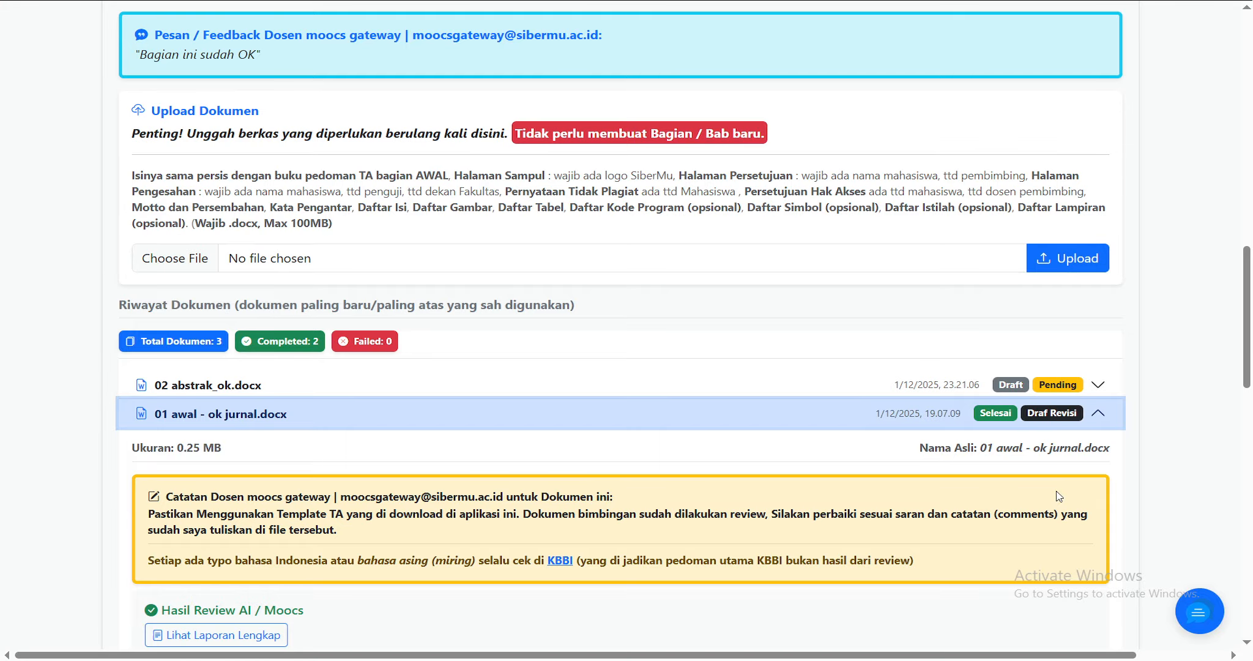
scroll(1058, 496, "down", 4)
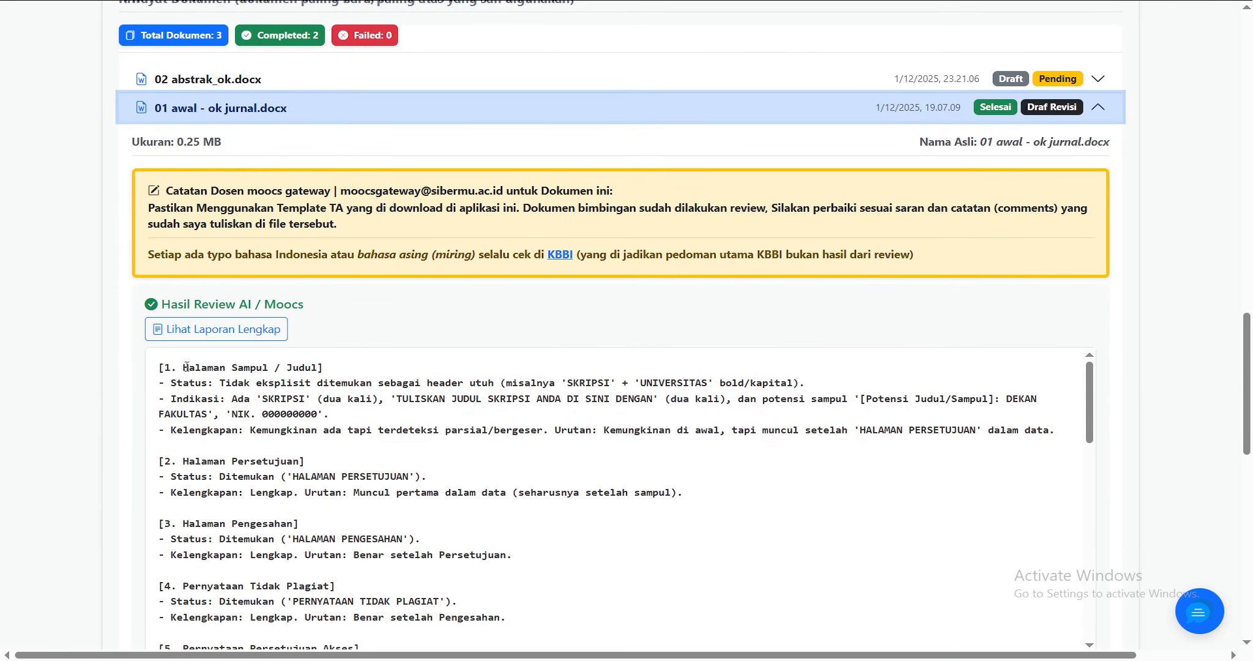
left_click_drag(156, 367, 434, 460)
scroll(436, 463, "down", 3)
scroll(434, 458, "down", 8)
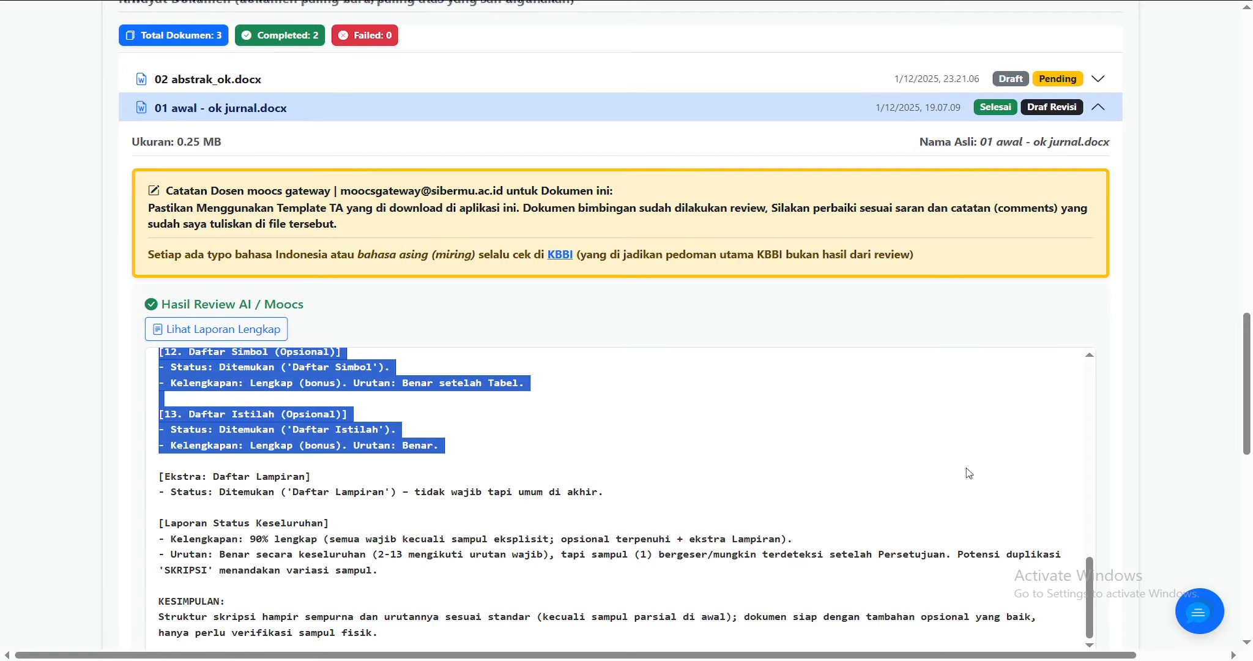
- Display the reviewed 01 awal - ok jurnal.docx in the document preview, look through its pages and return to the first one
scroll(1215, 486, "down", 7)
left_click(620, 554)
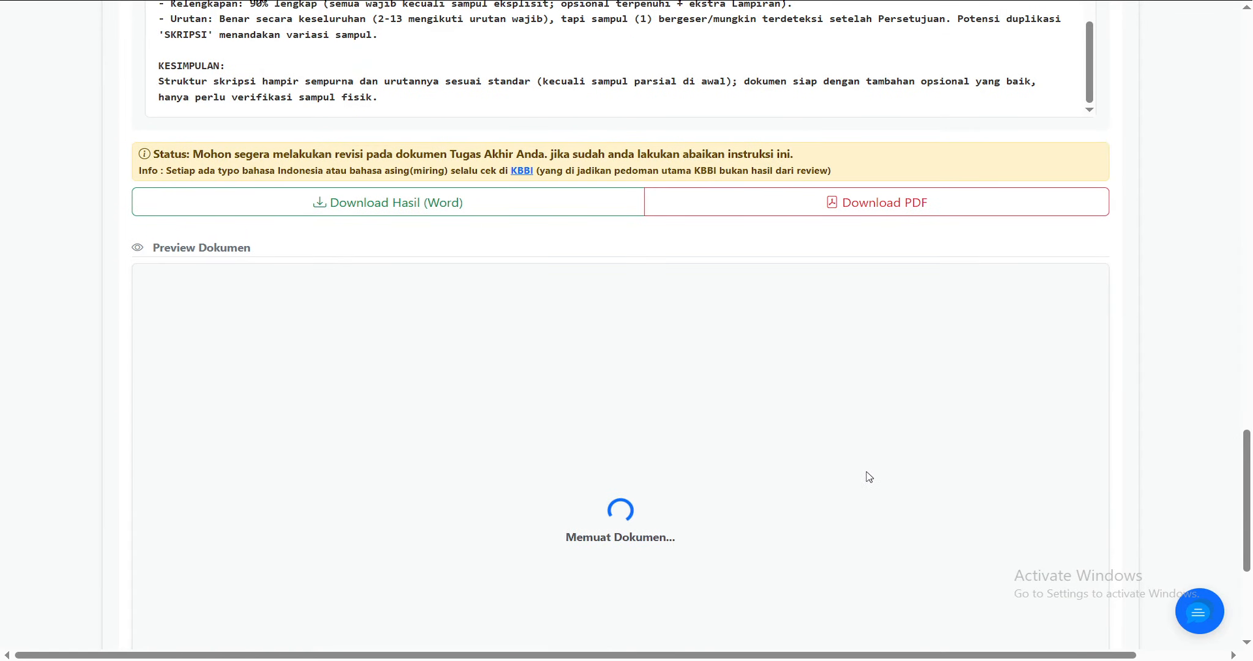
scroll(1194, 444, "down", 1)
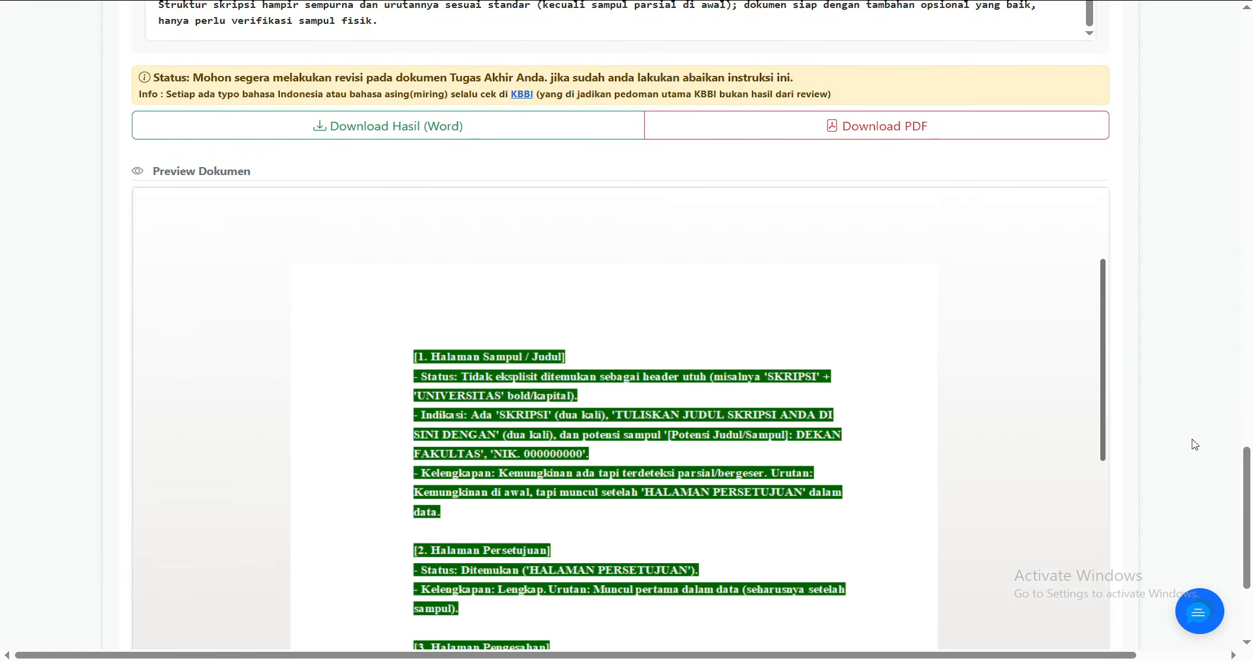
scroll(688, 355, "down", 10)
scroll(691, 357, "down", 15)
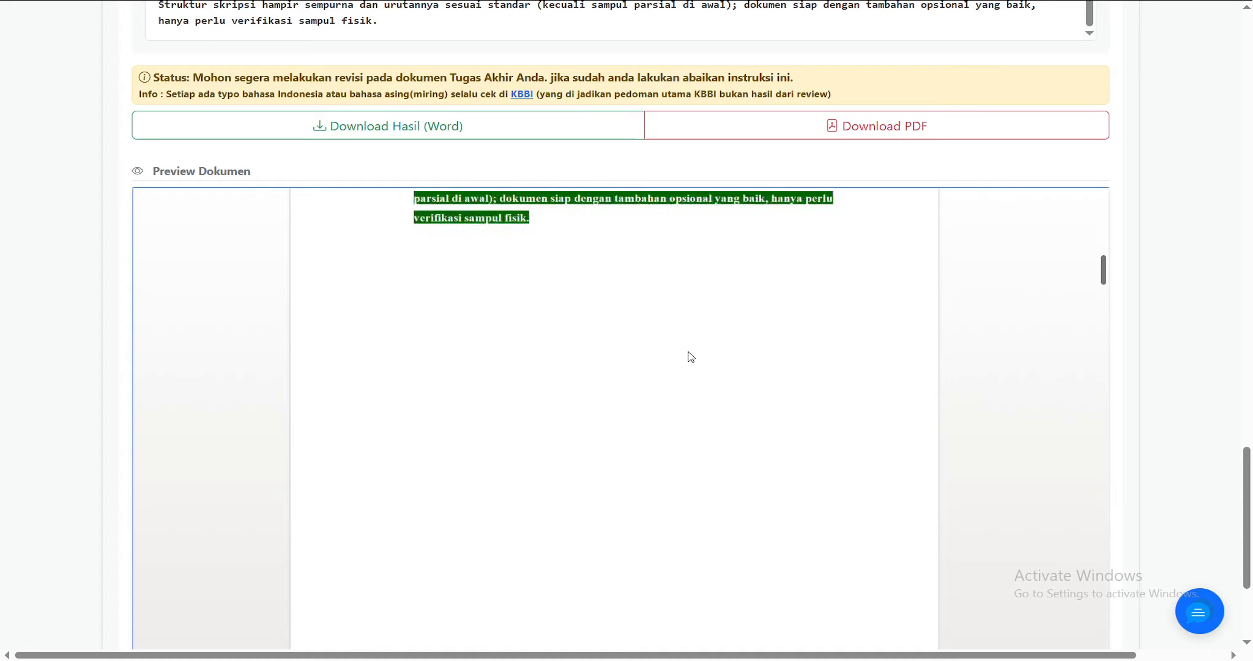
scroll(691, 357, "down", 15)
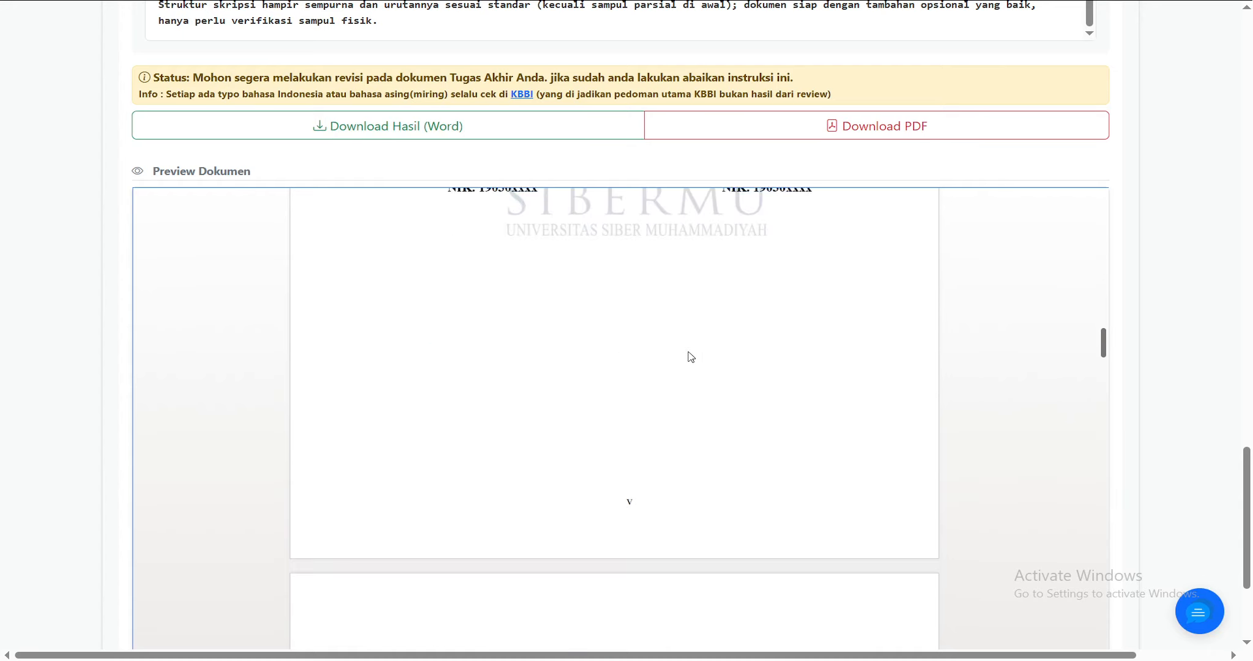
scroll(691, 357, "down", 15)
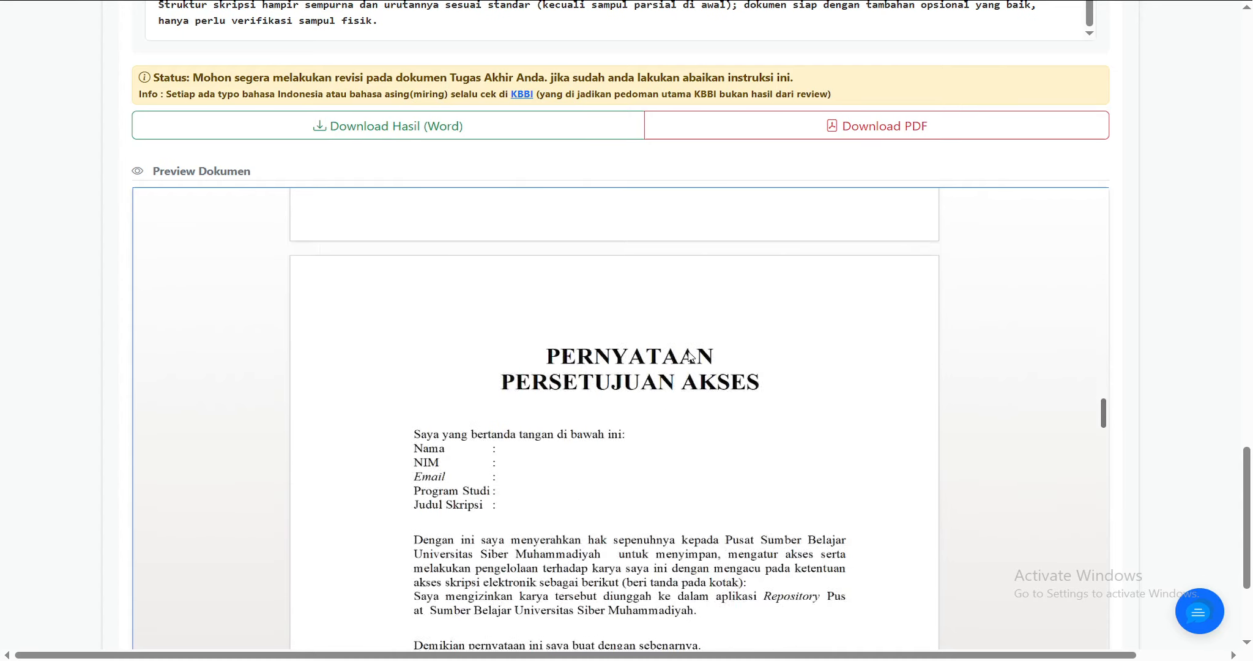
scroll(691, 357, "down", 15)
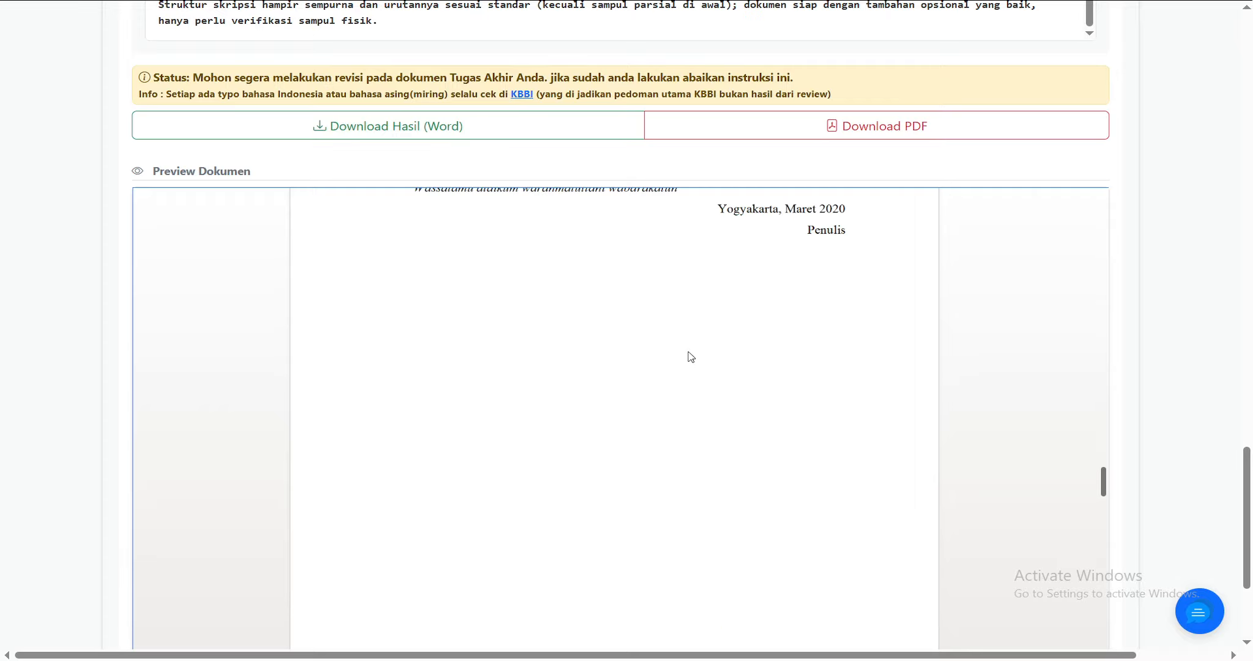
scroll(691, 357, "down", 15)
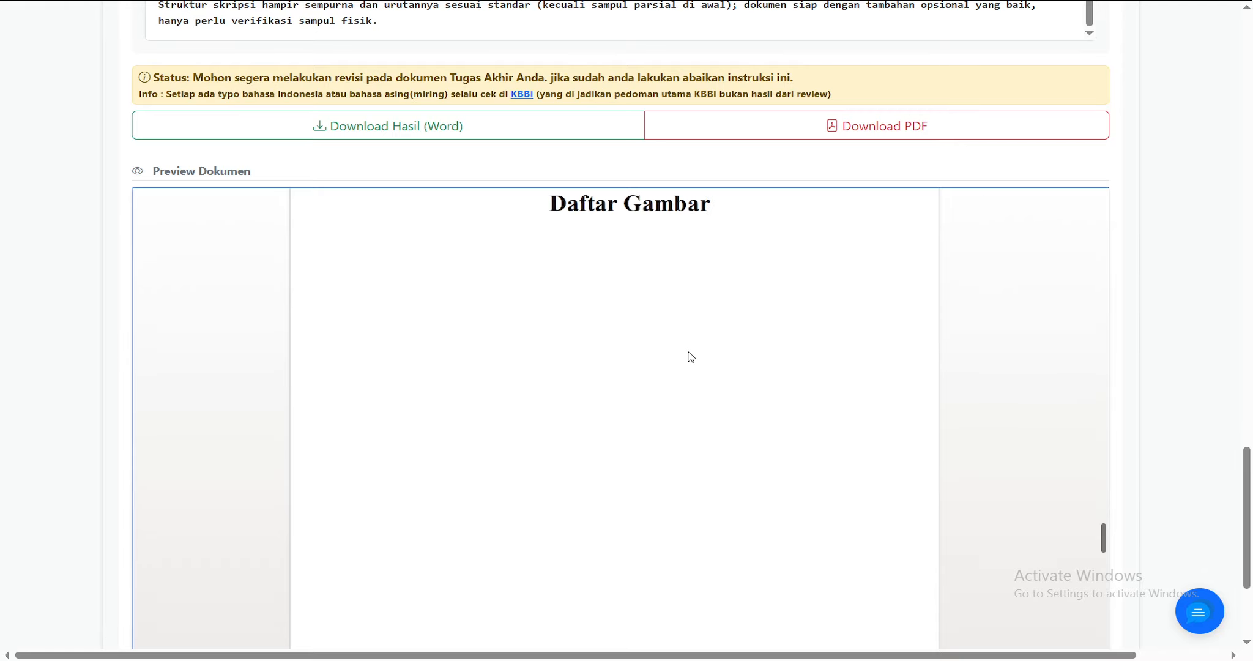
scroll(690, 356, "down", 15)
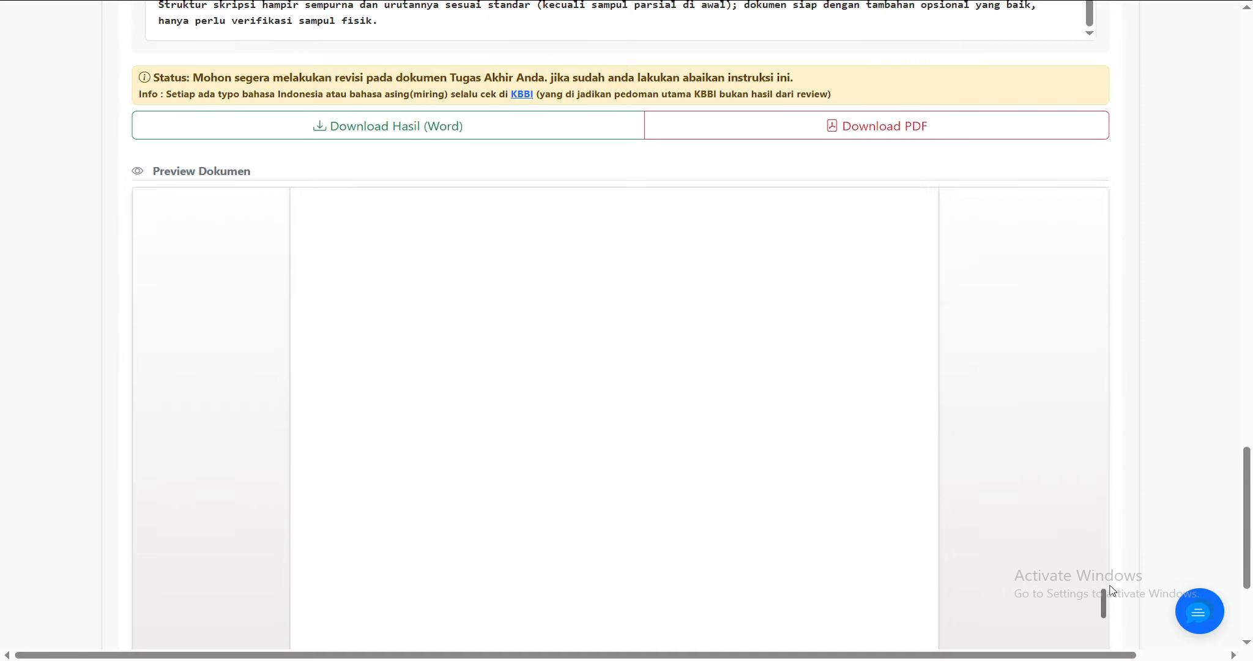
left_click_drag(1104, 609, 1086, 210)
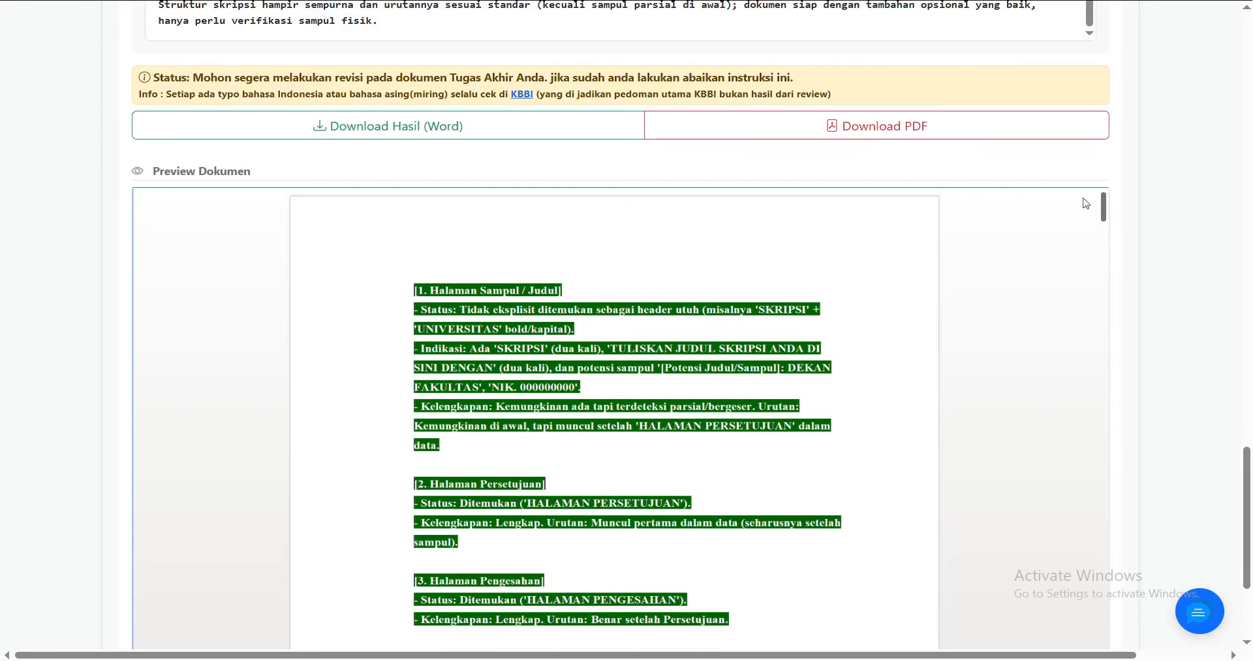
- Return to the document history, collapse 01 awal - ok jurnal.docx, and briefly reopen and close it to check its status labels
scroll(1086, 209, "up", 8)
scroll(1182, 490, "up", 3)
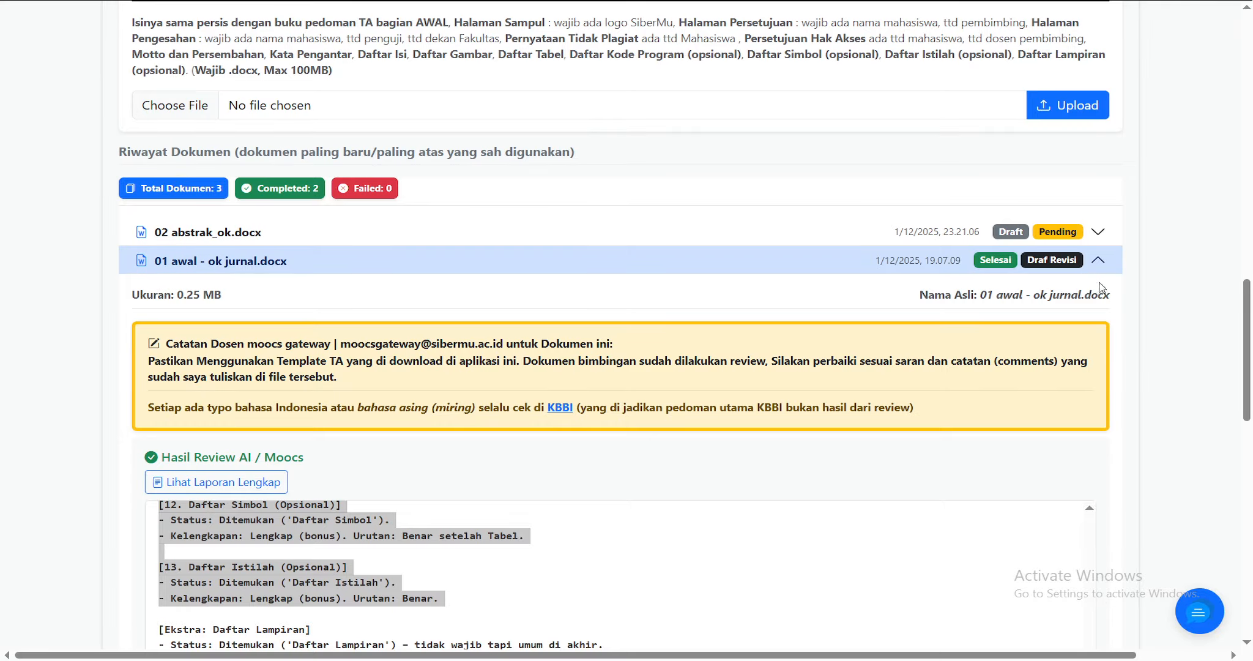
left_click(1064, 263)
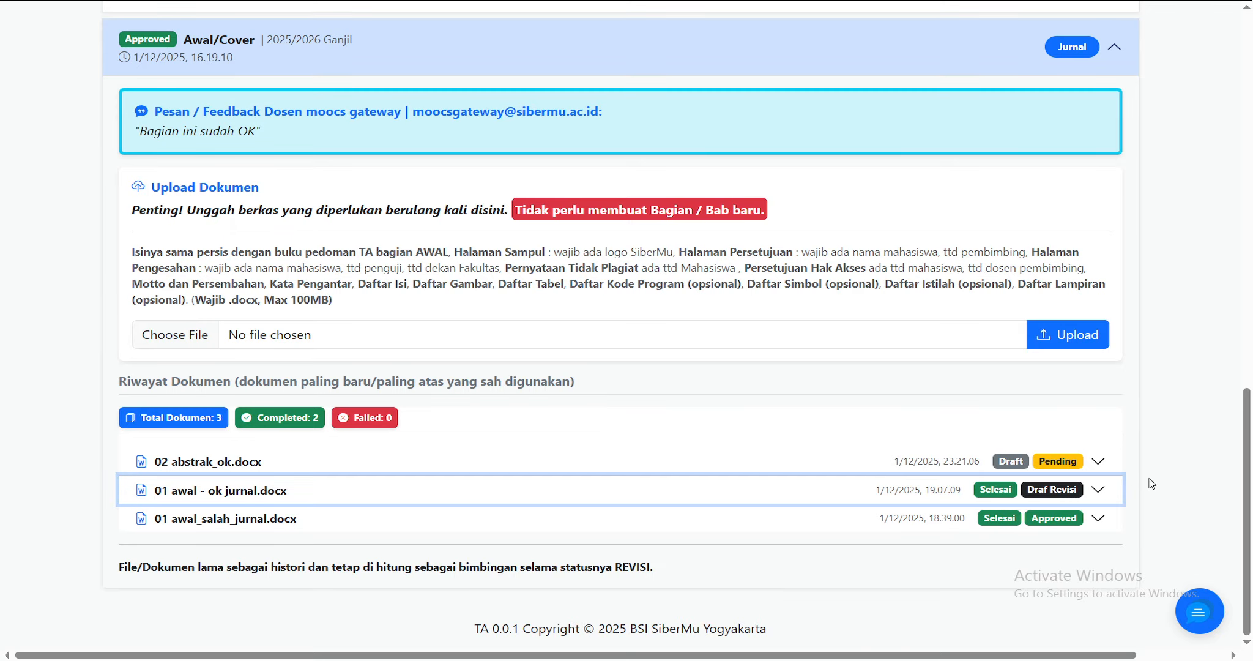
left_click(1075, 493)
left_click(1067, 266)
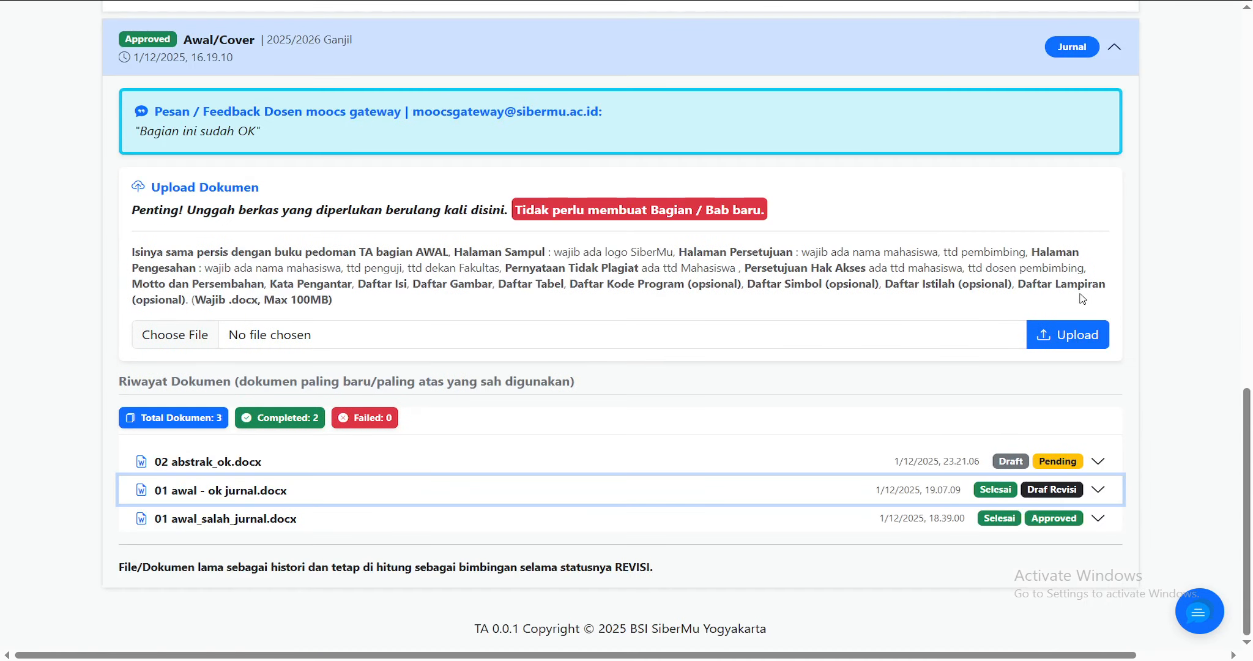
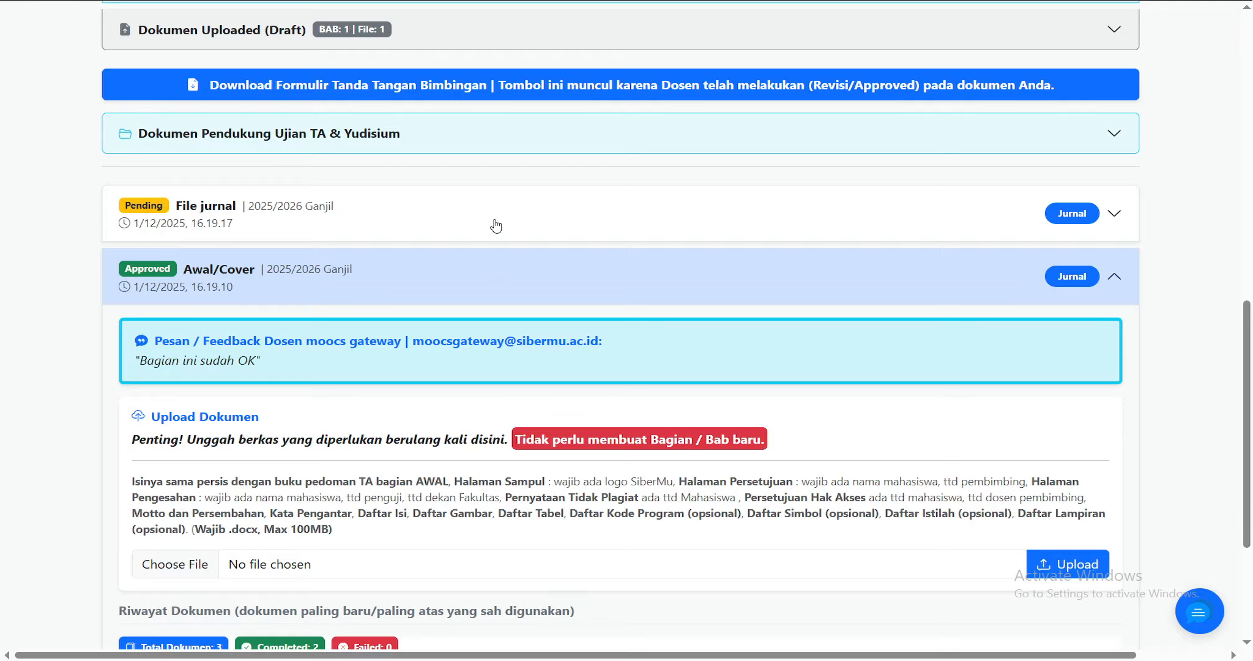
- Briefly open the File jurnal session, close it, and expand the Awal/Cover session again to check its document history
left_click(496, 227)
scroll(870, 543, "down", 2)
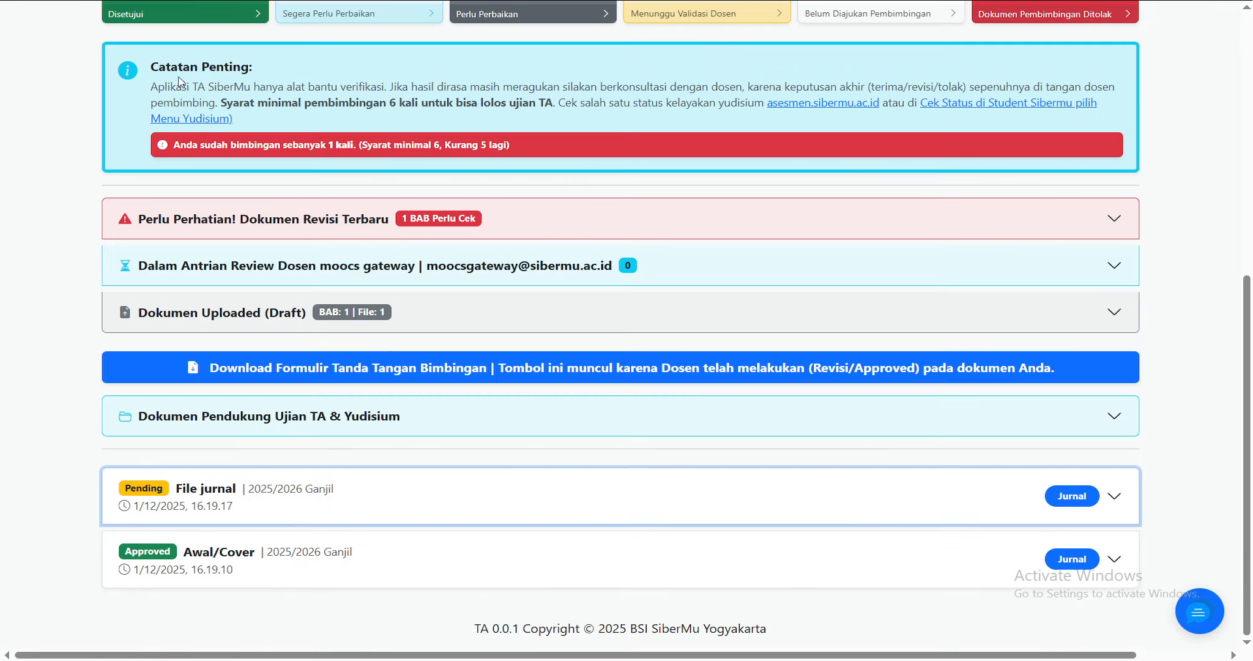
left_click(175, 78)
left_click(458, 542)
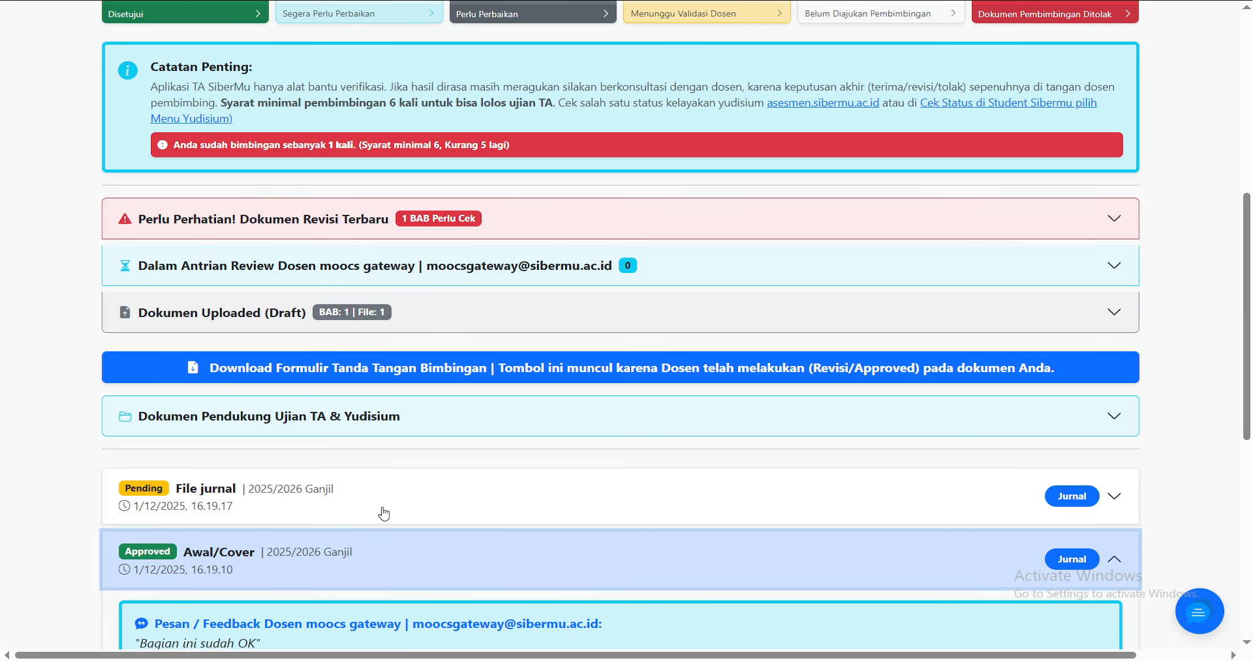
scroll(385, 515, "down", 2)
scroll(574, 506, "down", 5)
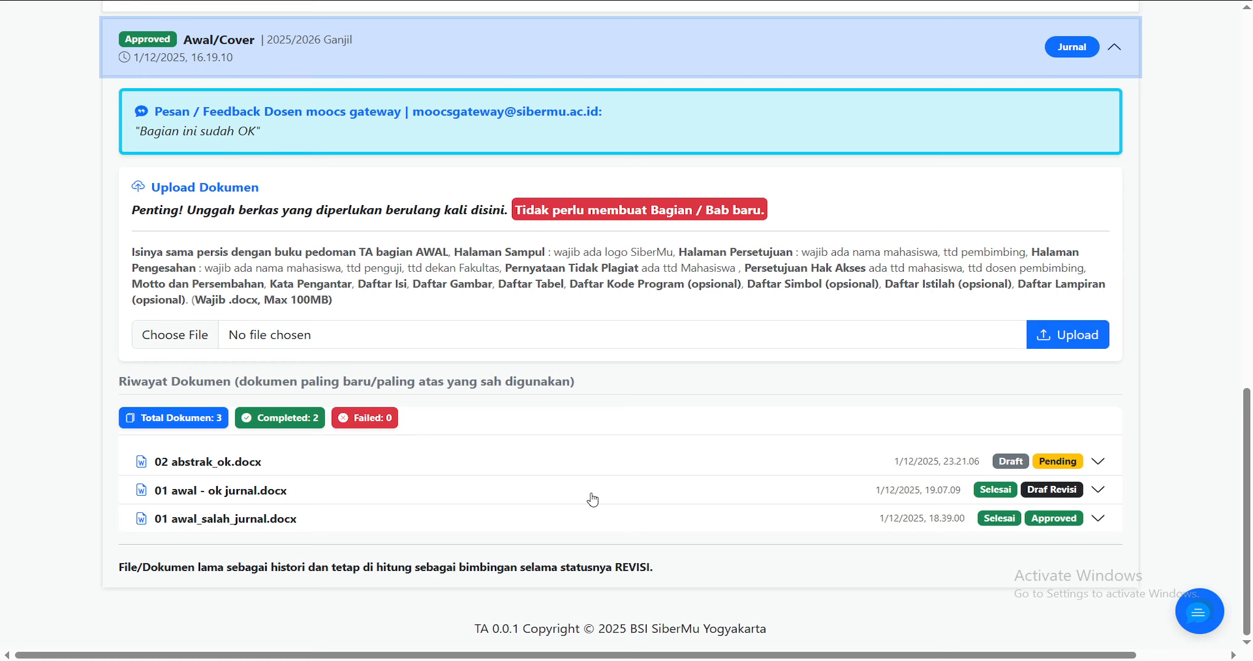
- Expand 01 awal - ok jurnal.docx again and display its reviewed document in the preview
left_click(571, 494)
scroll(574, 493, "down", 12)
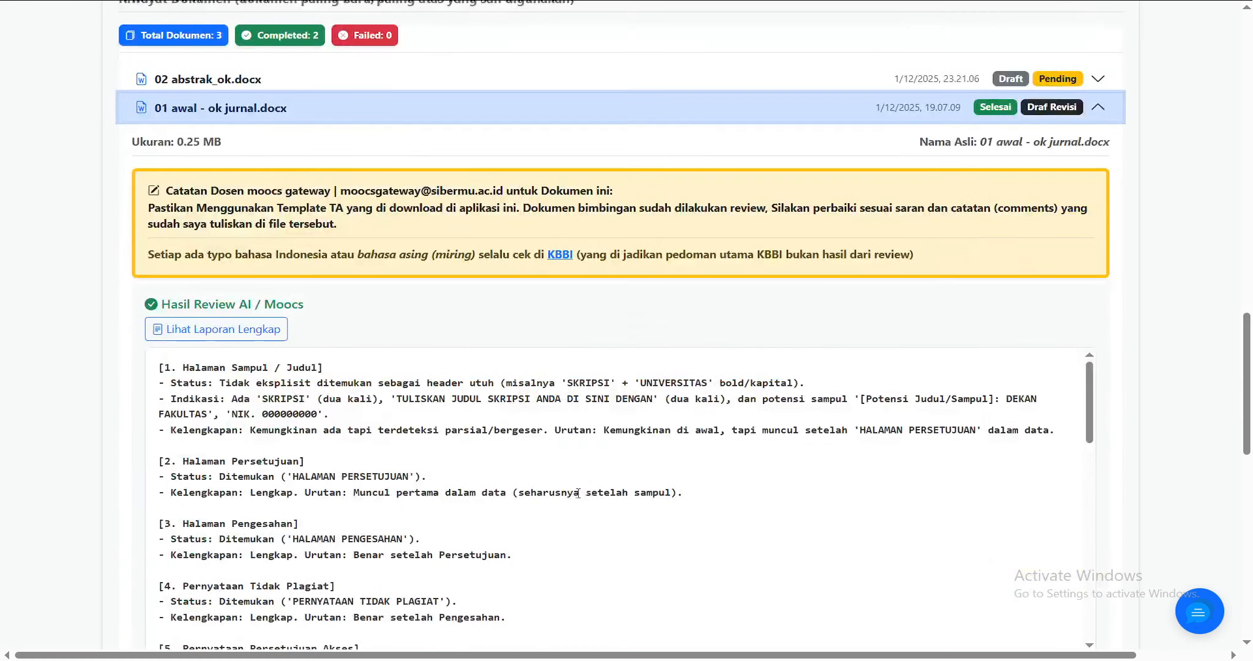
scroll(580, 491, "down", 1)
left_click(605, 490)
- Read the supervisor's note for 01 awal - ok jurnal.docx and check the AI / Moocs review, download options and preview below it
scroll(477, 367, "up", 9)
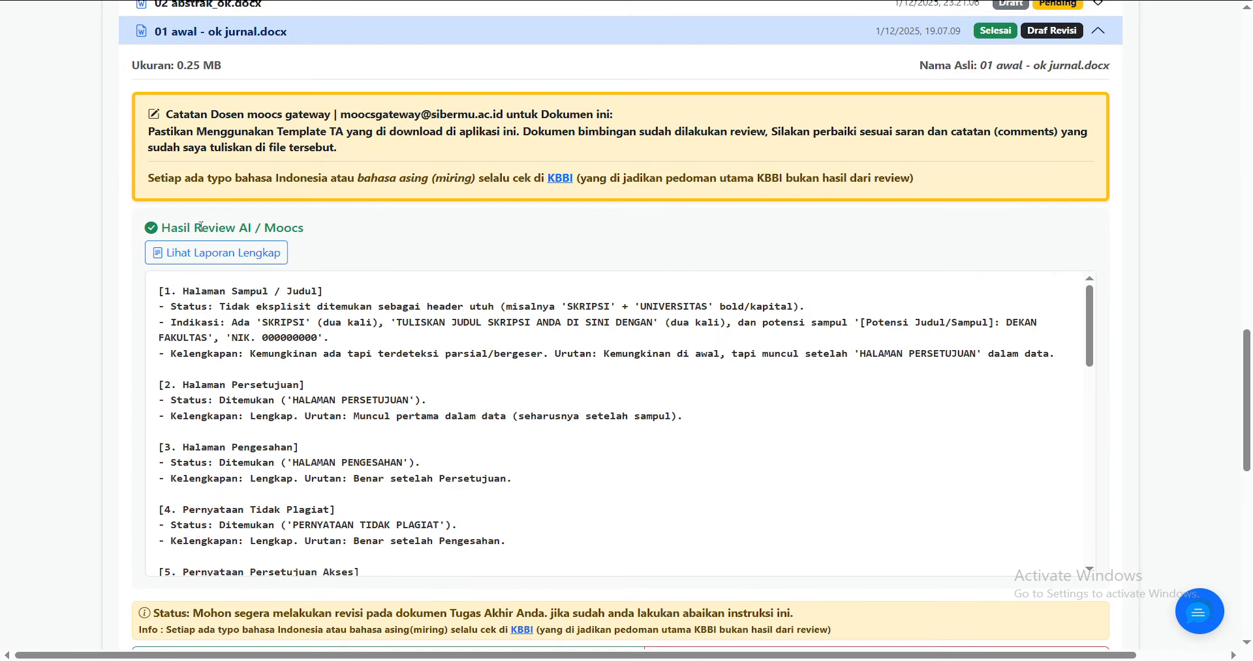
scroll(199, 228, "up", 3)
left_click_drag(166, 267, 647, 265)
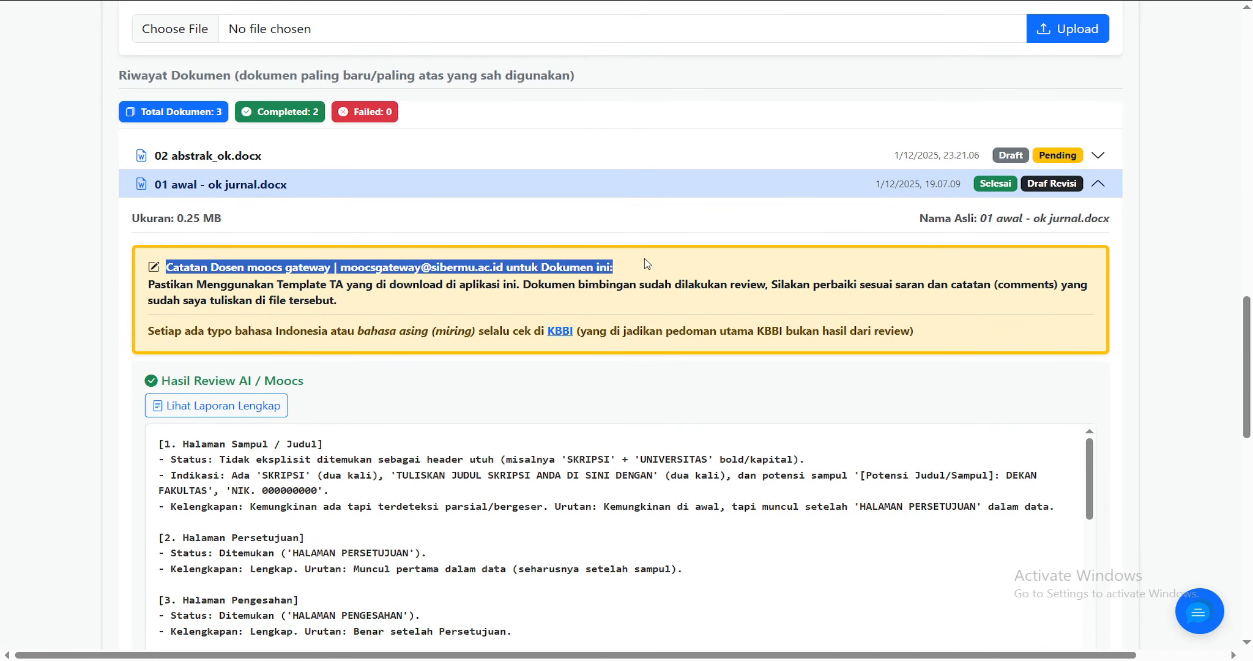
scroll(532, 295, "up", 1)
scroll(197, 261, "down", 3)
scroll(197, 261, "down", 10)
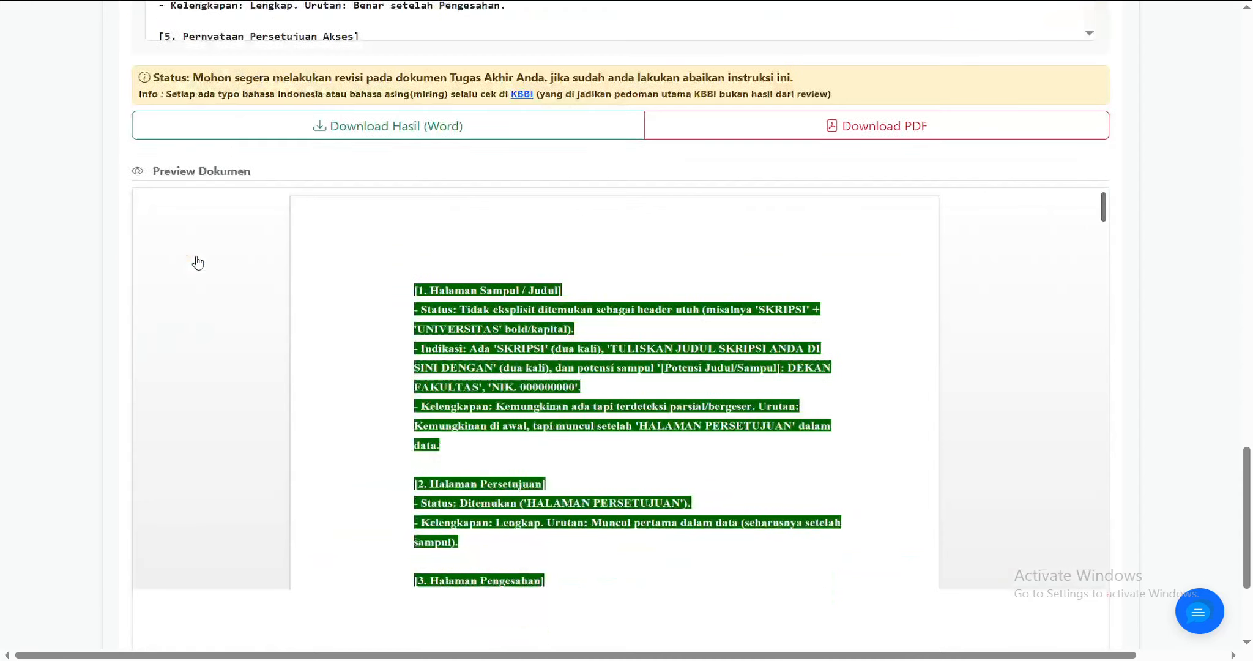
scroll(203, 183, "up", 3)
scroll(203, 183, "up", 5)
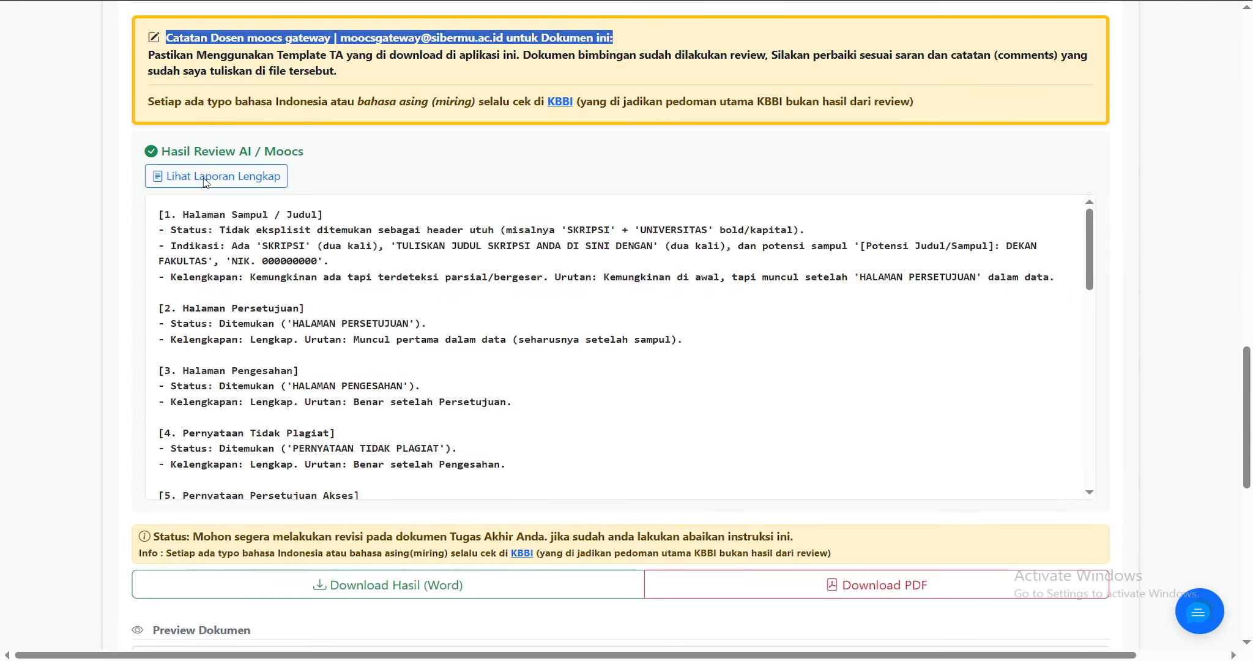
- Examine the supervisor's feedback for the whole Awal/Cover session and compare it with the note on 01 awal - ok jurnal.docx
scroll(279, 425, "up", 9)
scroll(279, 425, "up", 4)
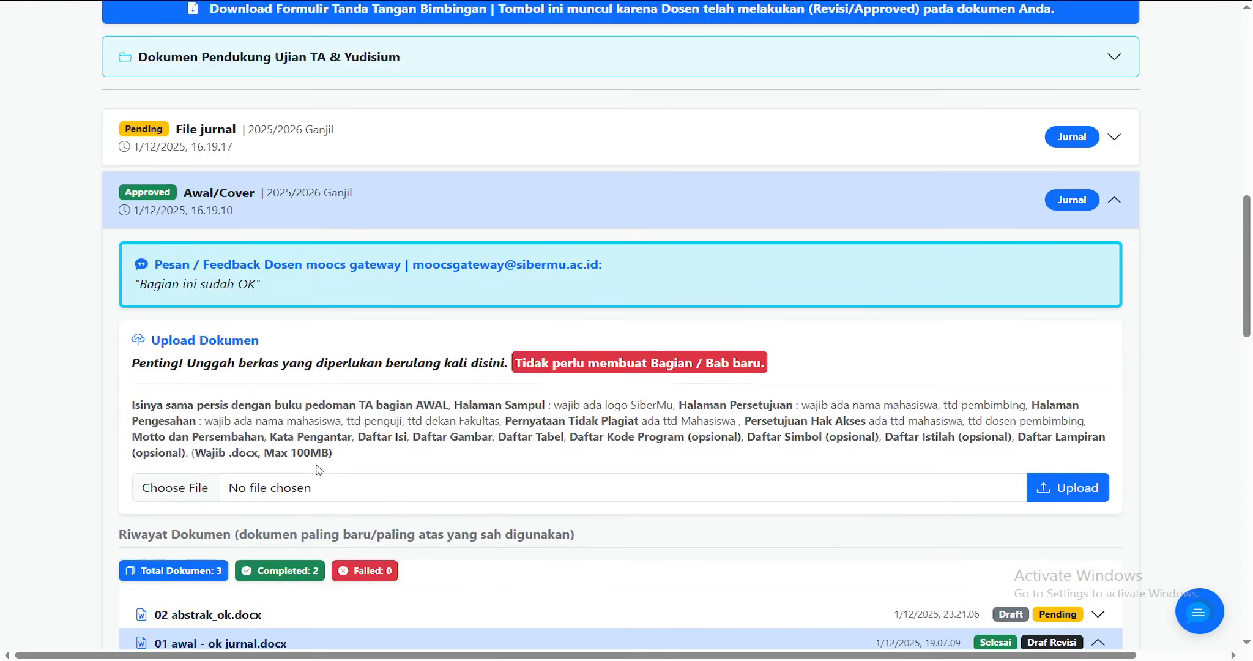
left_click_drag(134, 284, 294, 285)
scroll(294, 285, "down", 9)
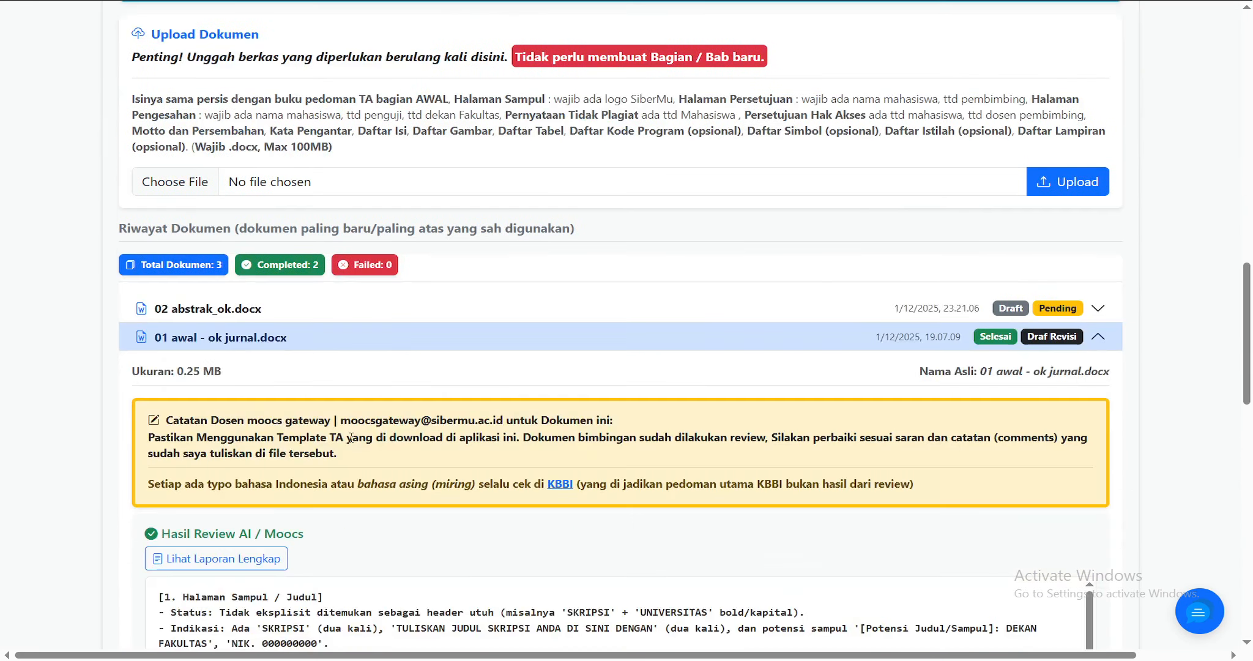
- Collapse 01 awal - ok jurnal.docx and expand 02 abstrak_ok.docx to check its review submission option
left_click(220, 108)
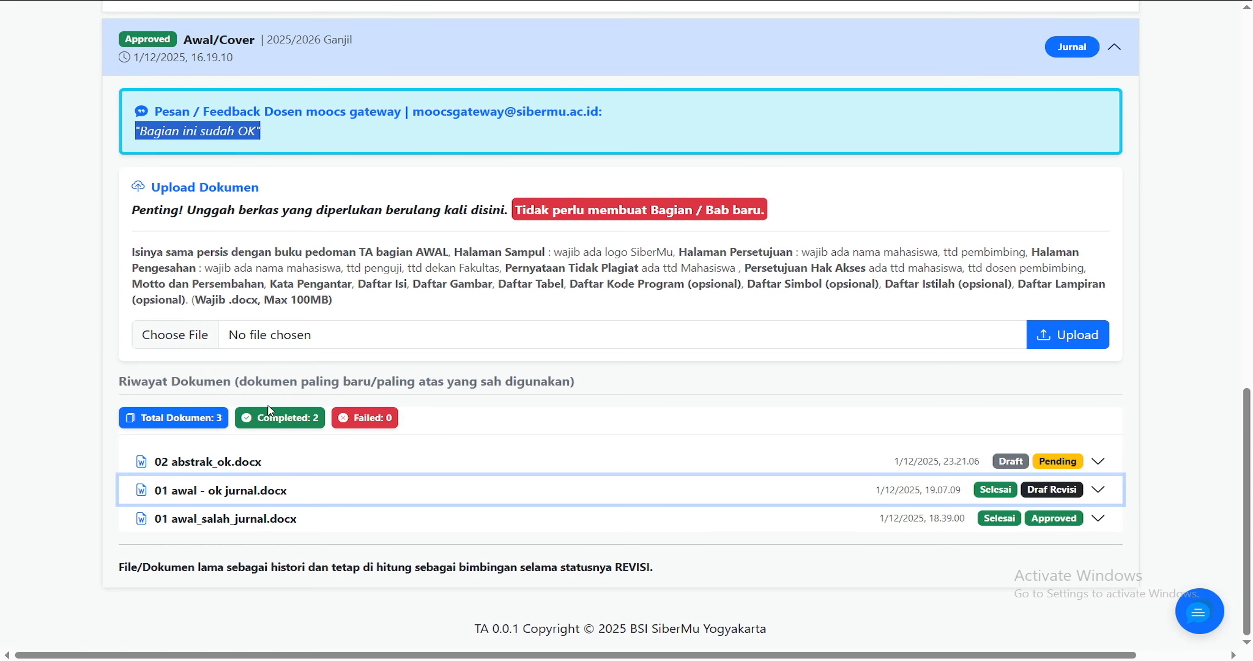
left_click(266, 463)
scroll(330, 444, "down", 2)
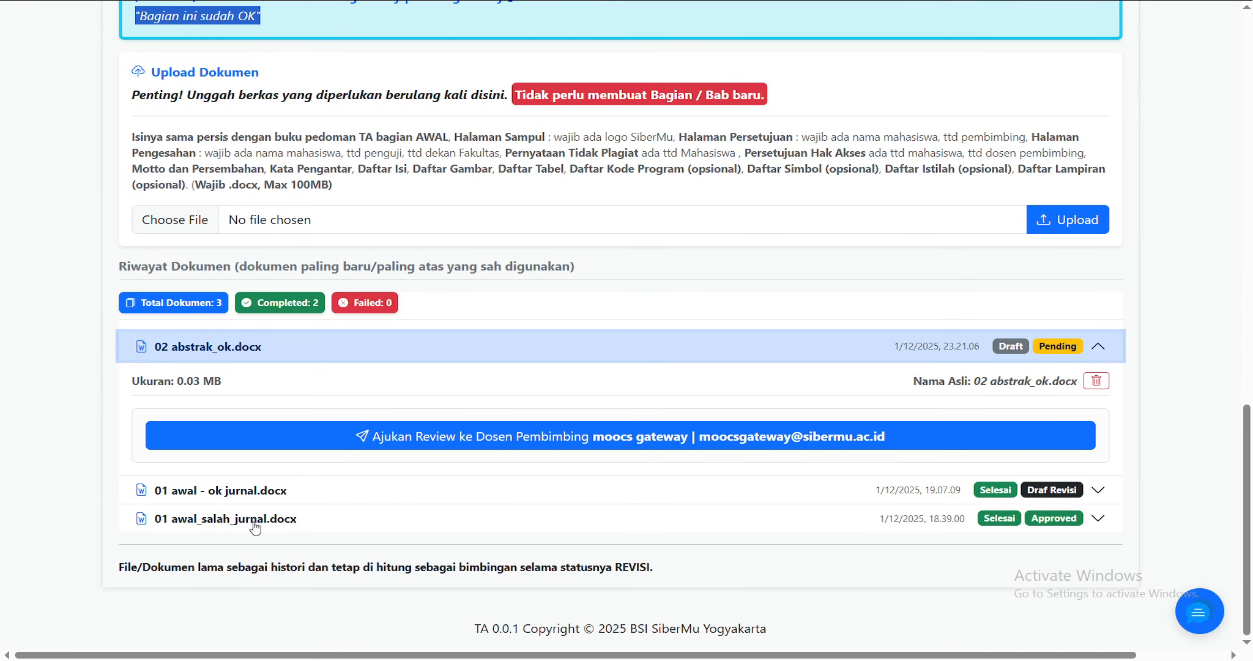
- Expand 01 awal_salah_jurnal.docx and read its AI / Moocs review results through to the conclusion
left_click(275, 518)
scroll(273, 471, "down", 5)
left_click_drag(161, 274, 304, 278)
scroll(344, 369, "down", 2)
scroll(344, 369, "down", 9)
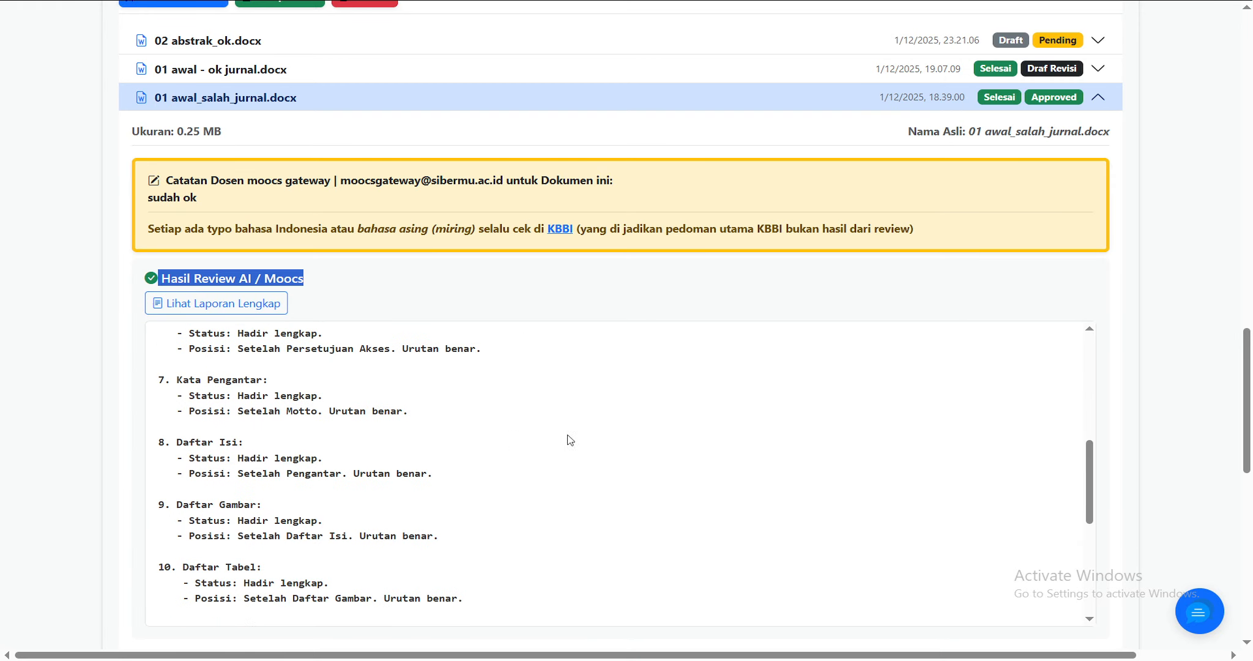
scroll(1099, 461, "down", 12)
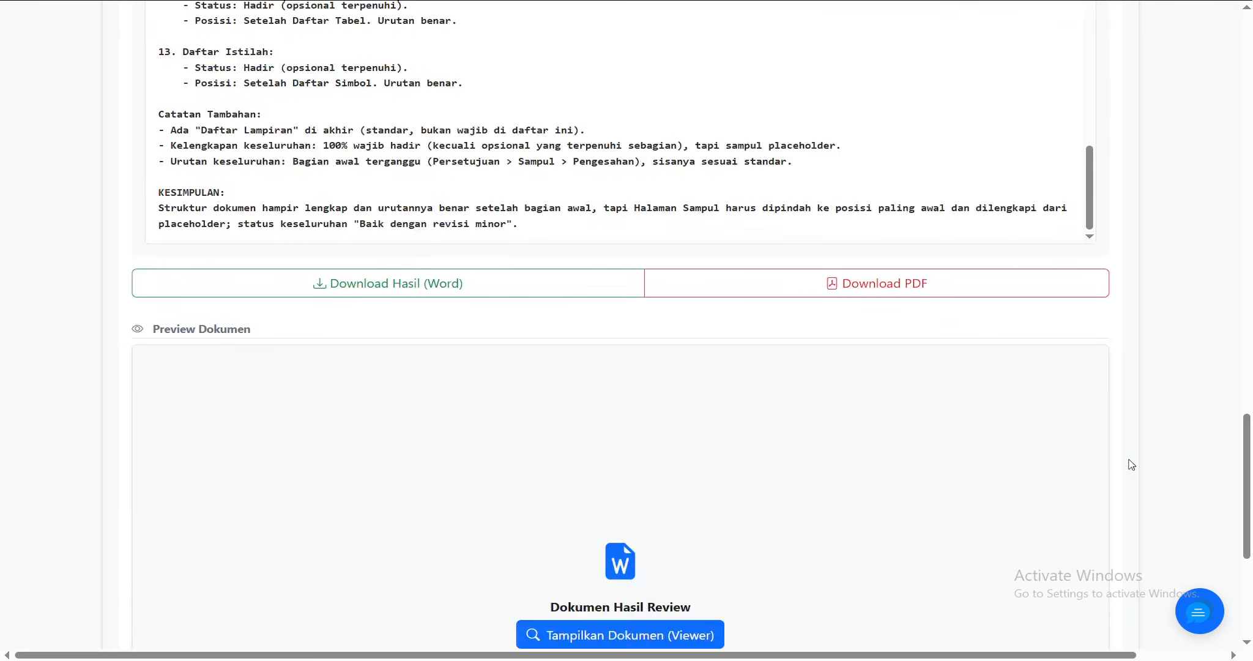
- Display the reviewed 01 awal_salah_jurnal.docx in the document preview and look through its review pages up to the Halaman Persetujuan page
left_click(579, 330)
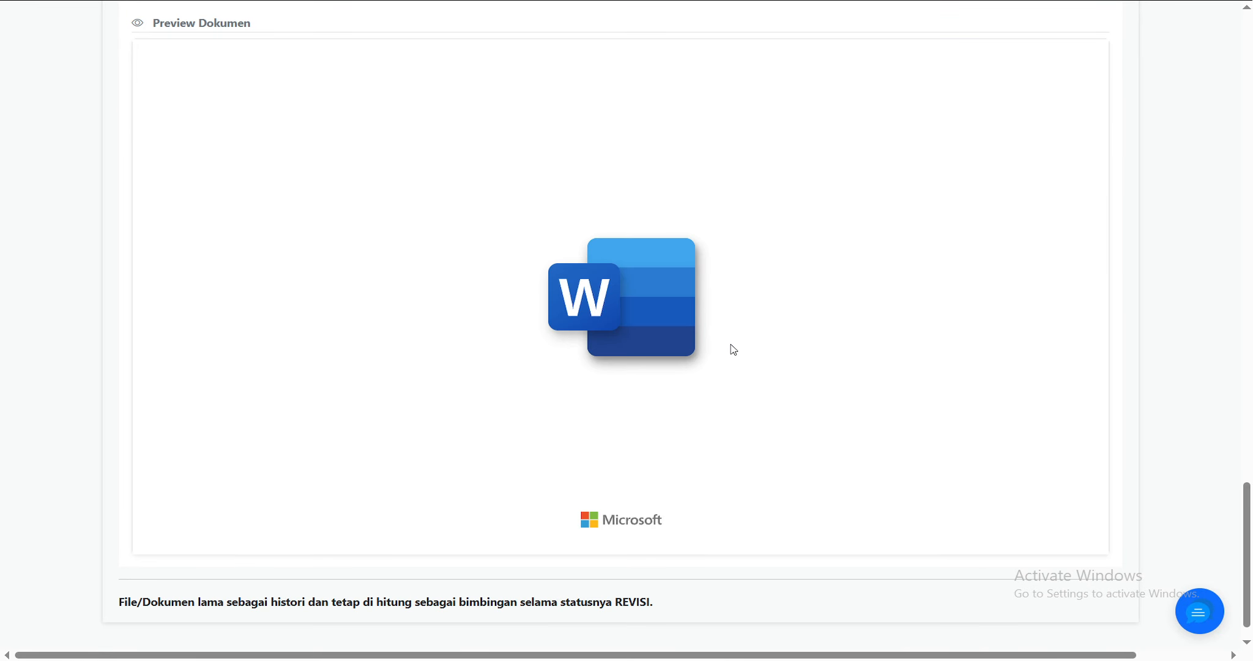
scroll(732, 351, "down", 20)
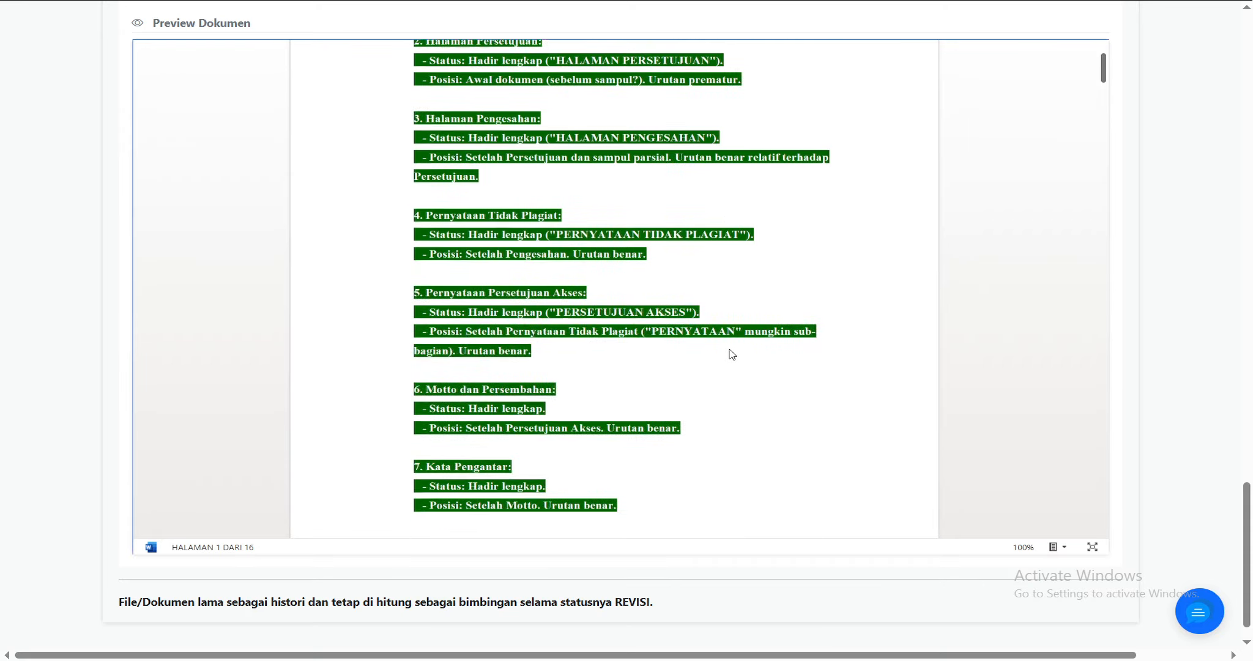
scroll(732, 353, "up", 15)
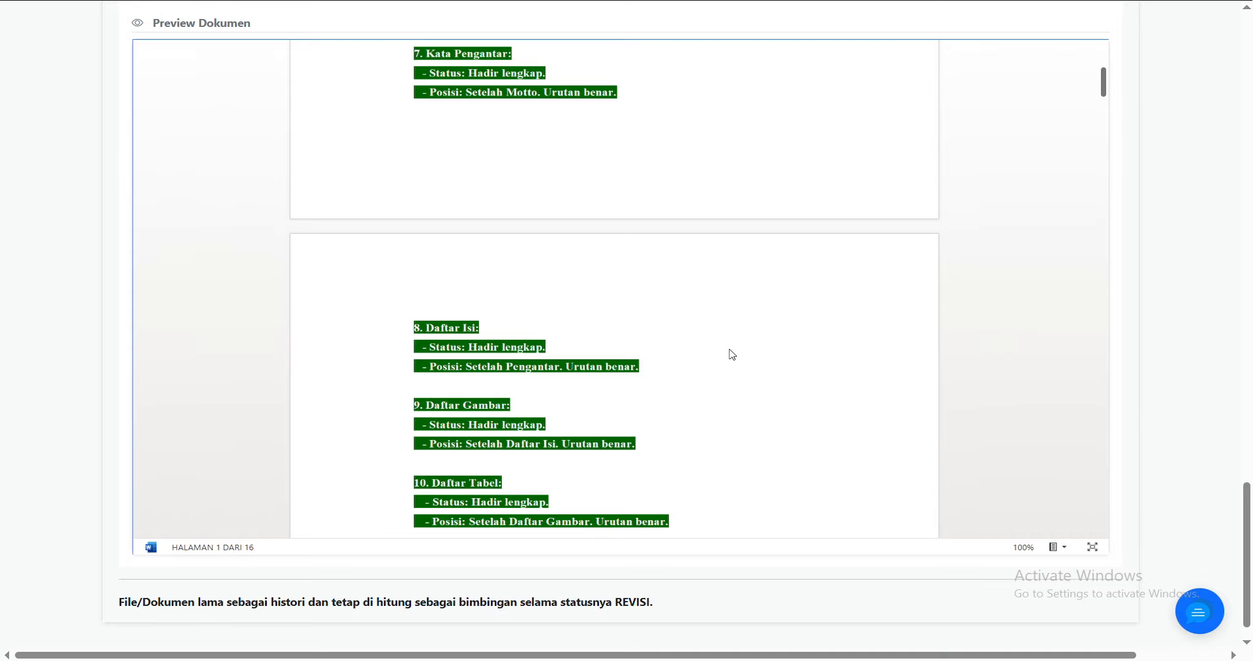
scroll(732, 353, "down", 10)
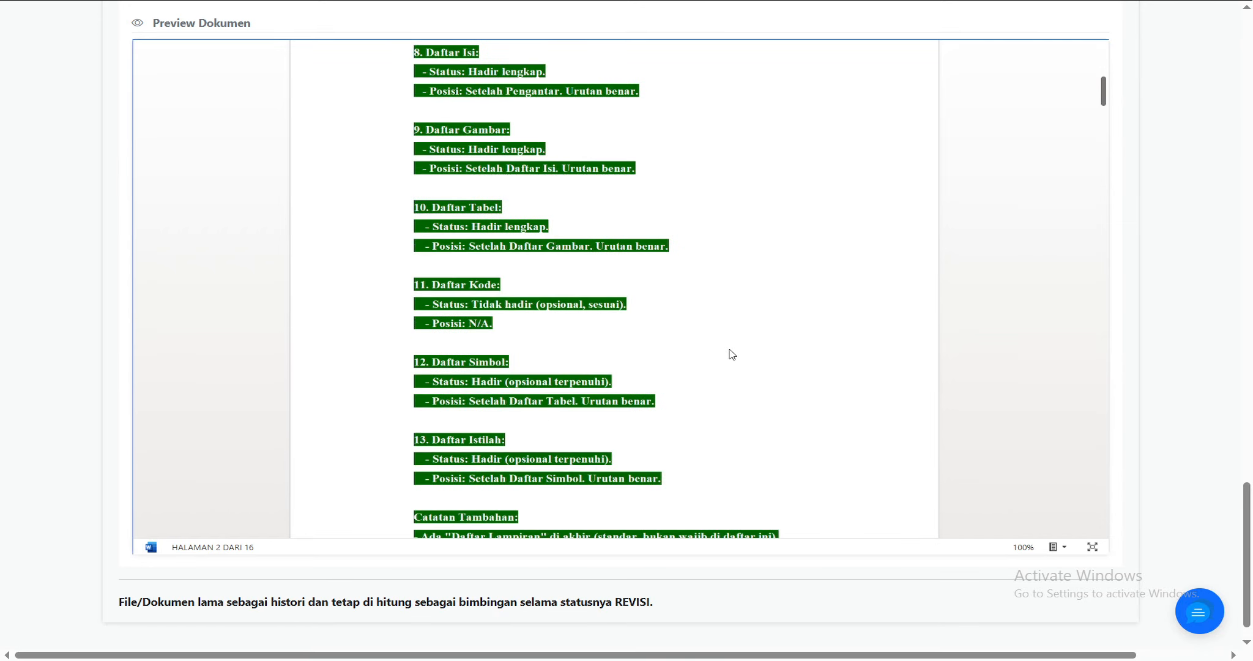
scroll(591, 374, "down", 12)
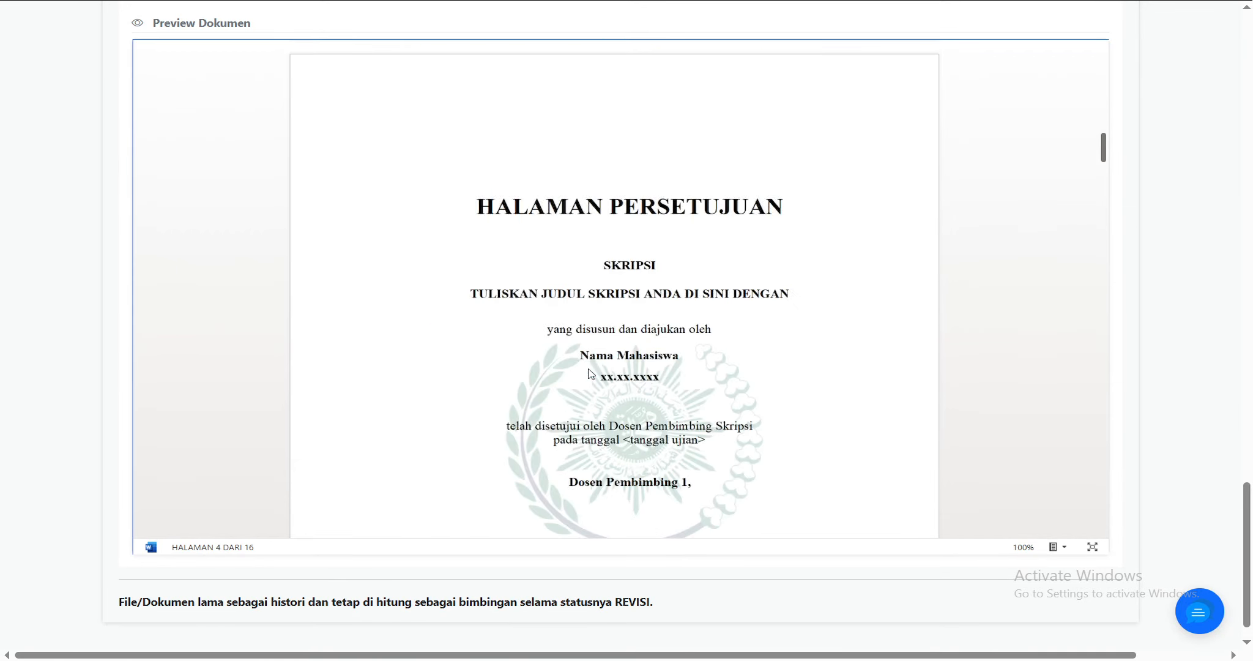
- Collapse 01 awal_salah_jurnal.docx and look over the Awal/Cover section's document history
scroll(1169, 330, "up", 15)
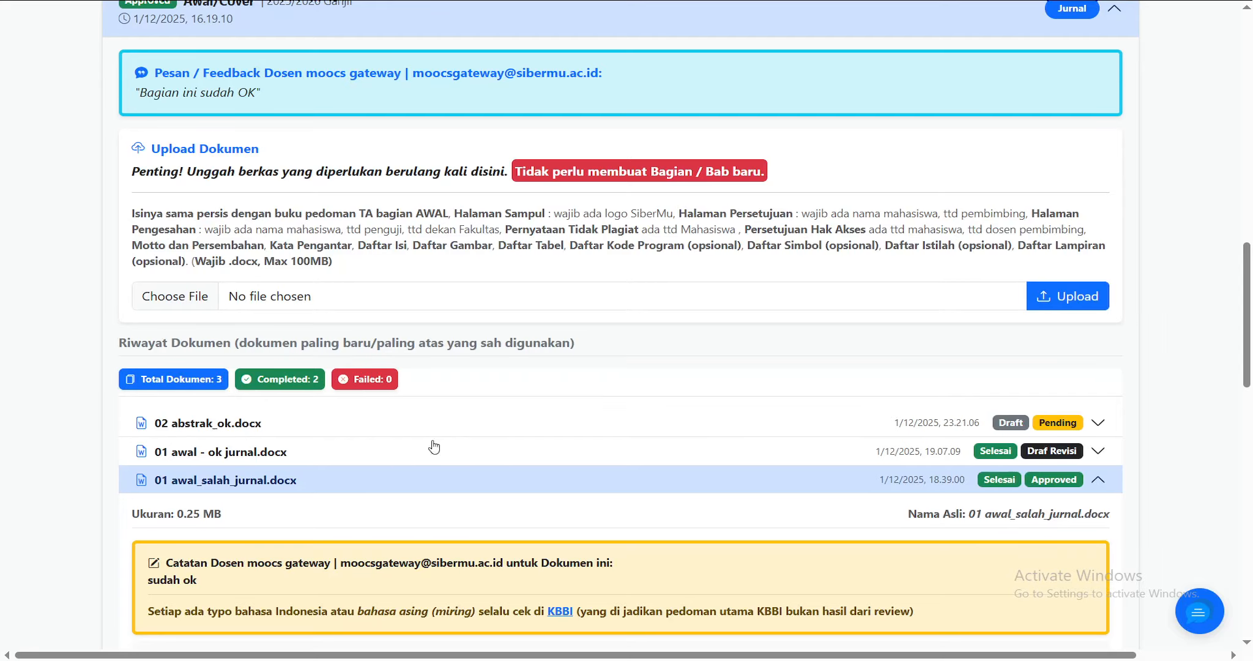
left_click(375, 483)
scroll(441, 465, "up", 5)
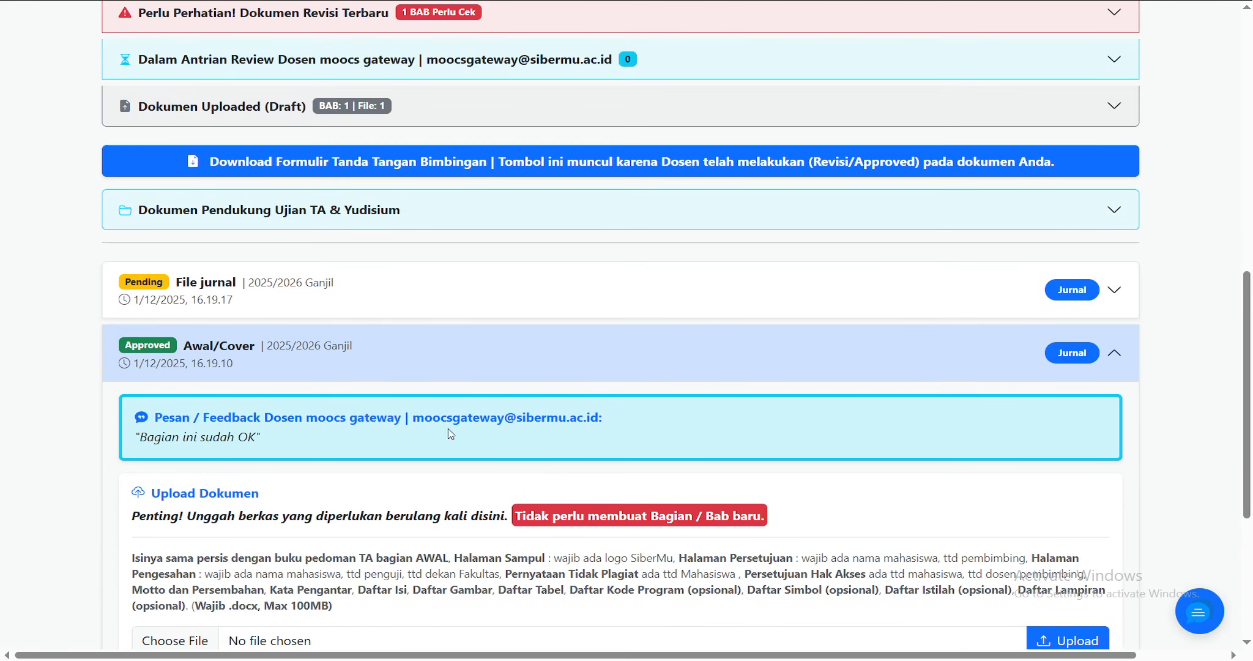
left_click(364, 354)
left_click(384, 554)
scroll(426, 538, "down", 3)
scroll(427, 539, "down", 2)
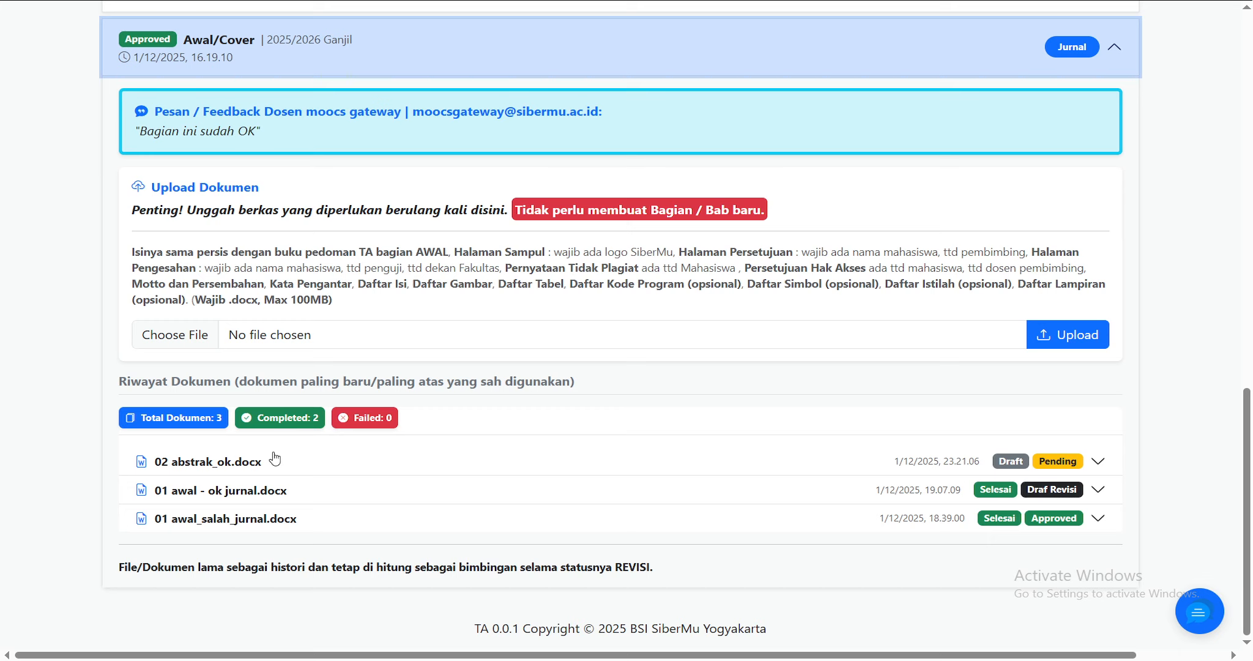
- Check the Awal/Cover section's status and document history against the file status counts and the minimum guidance requirement under Catatan Penting
scroll(337, 313, "up", 2)
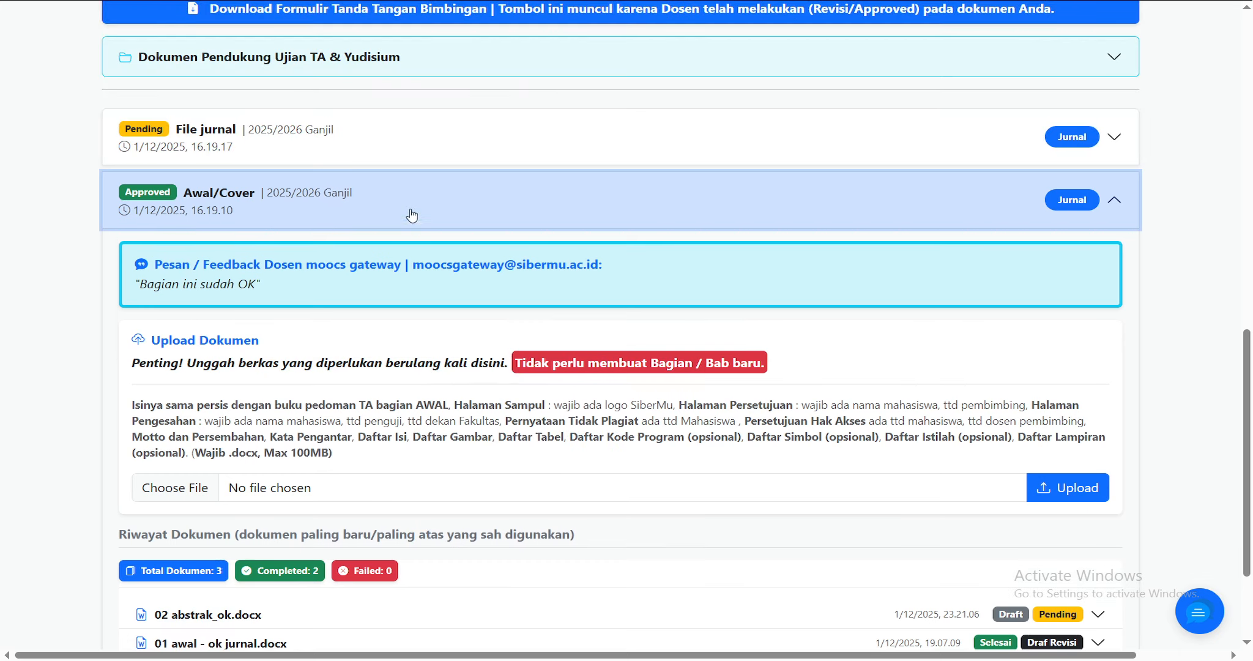
scroll(422, 510, "down", 3)
scroll(346, 466, "up", 3)
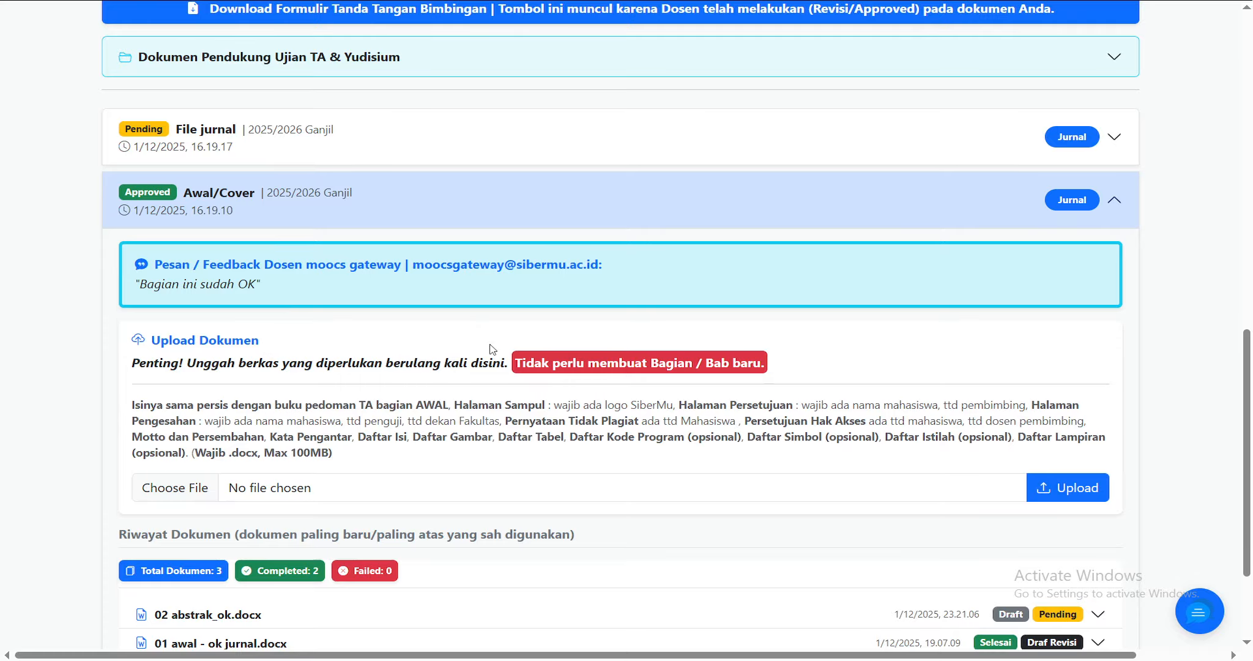
scroll(491, 349, "up", 7)
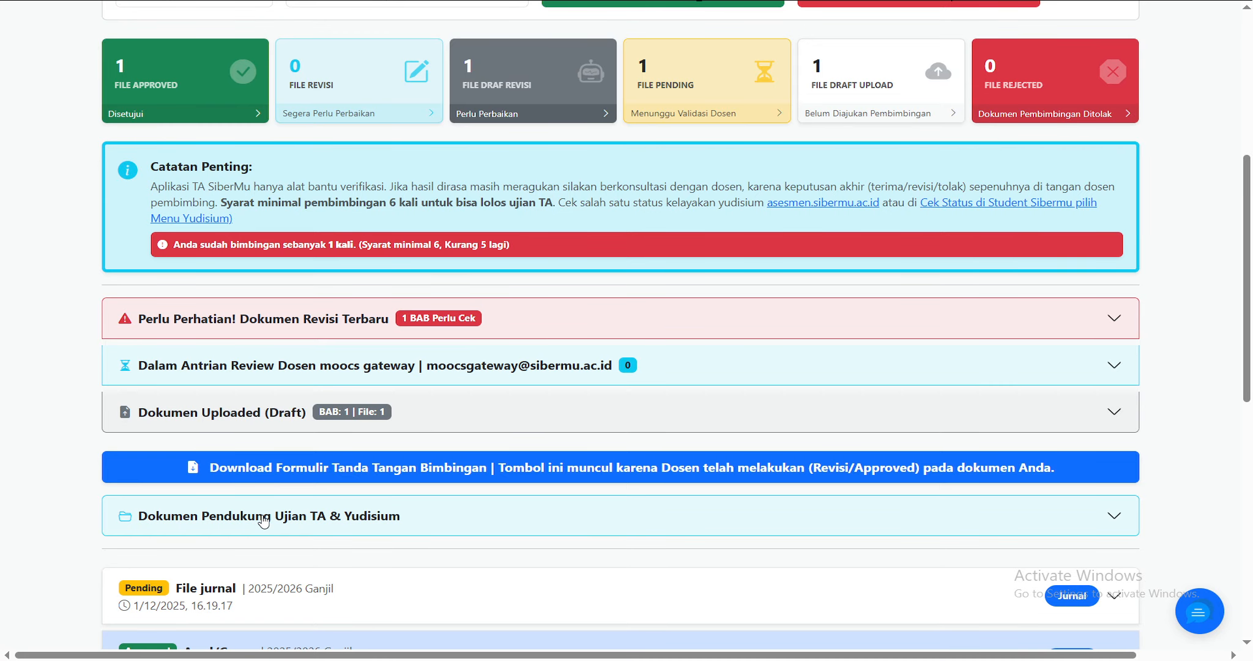
scroll(263, 520, "down", 3)
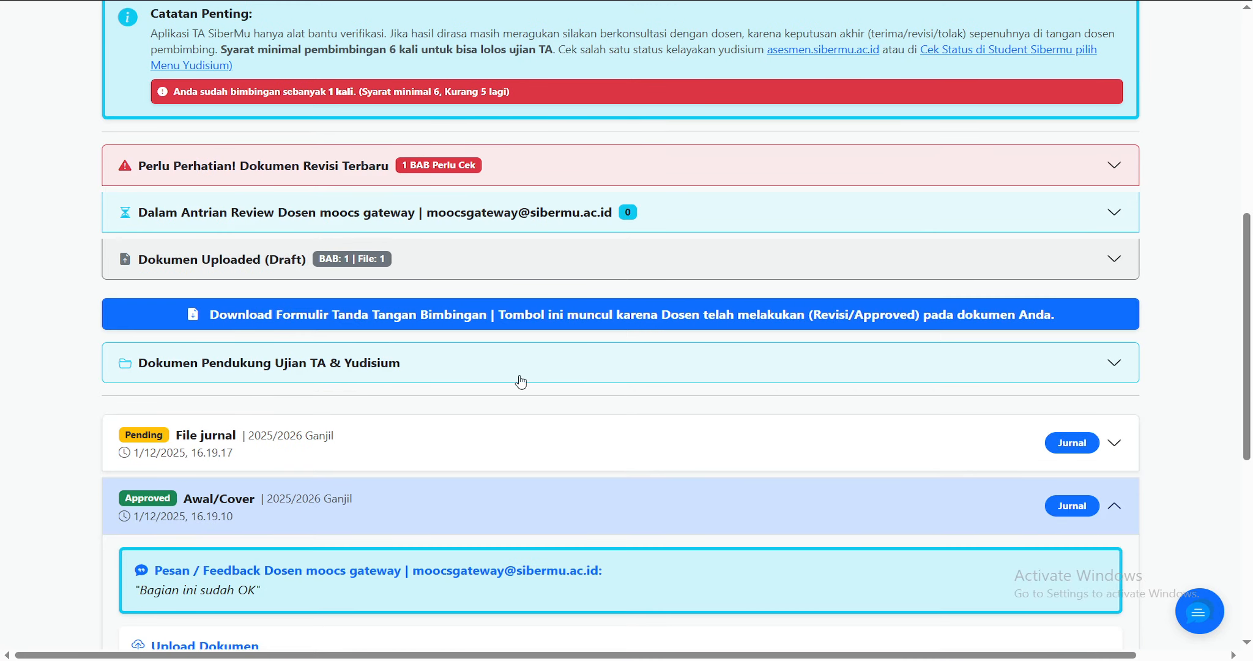
scroll(766, 130, "up", 4)
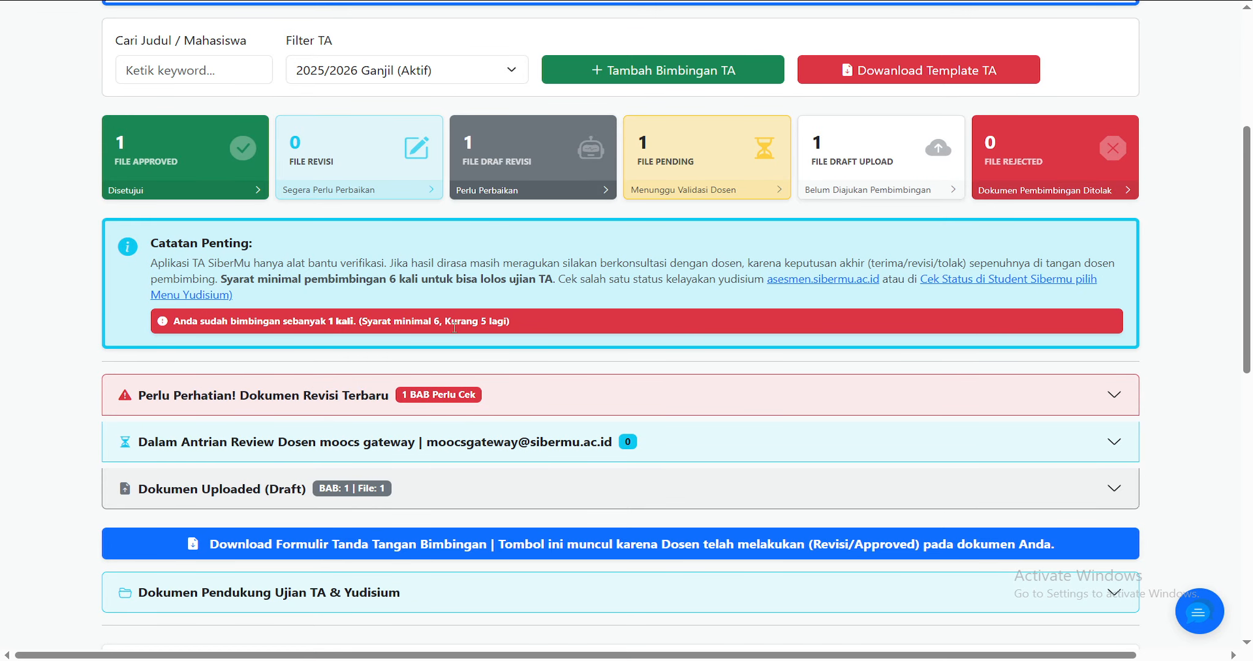
scroll(464, 497, "down", 10)
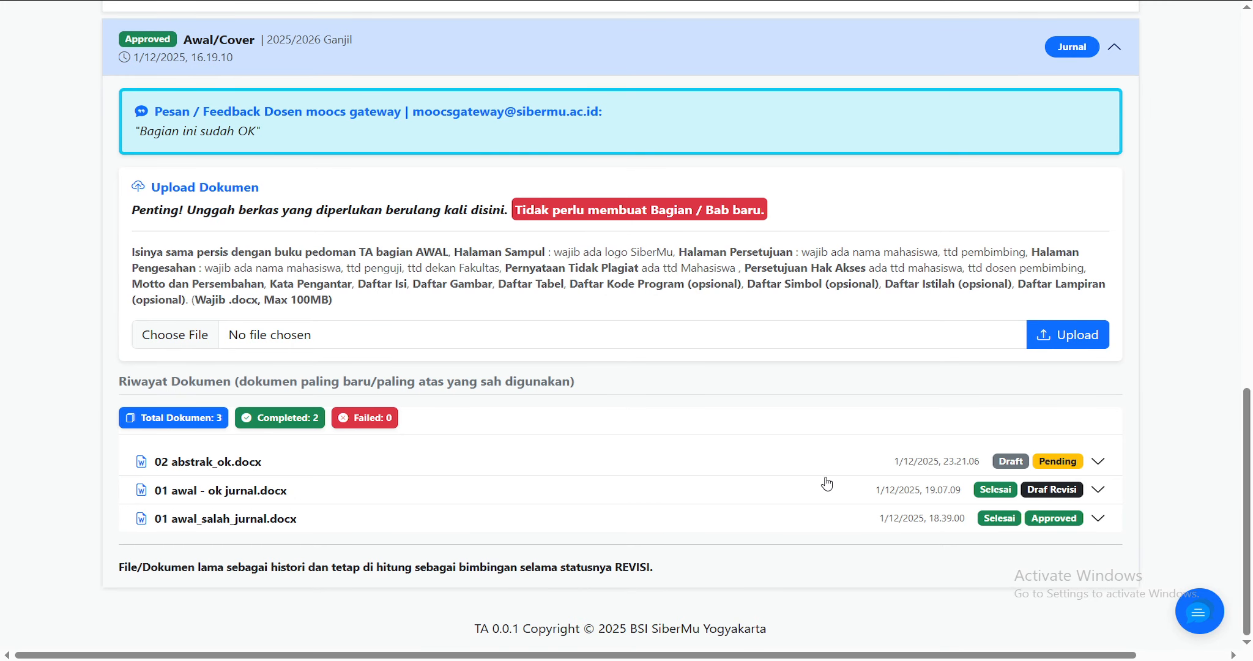
- Collapse Awal/Cover and expand the File jurnal section to check its supervisor feedback and document history
scroll(719, 453, "up", 2)
left_click(341, 186)
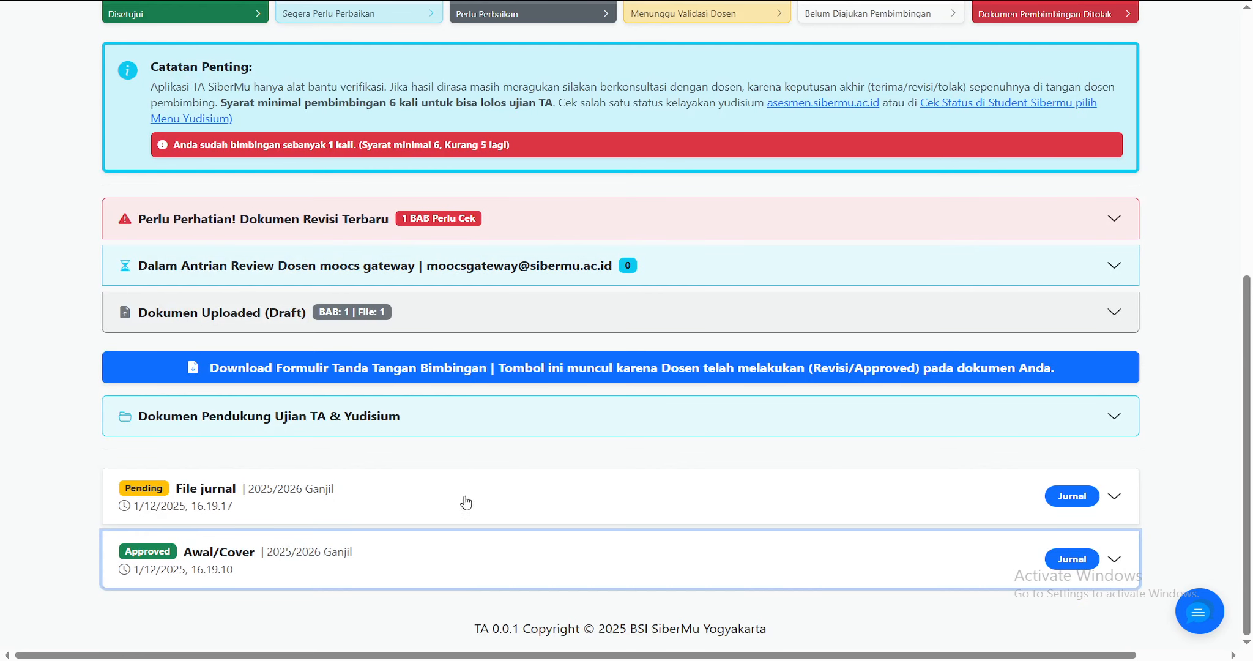
left_click(488, 486)
scroll(648, 488, "down", 5)
scroll(648, 487, "down", 1)
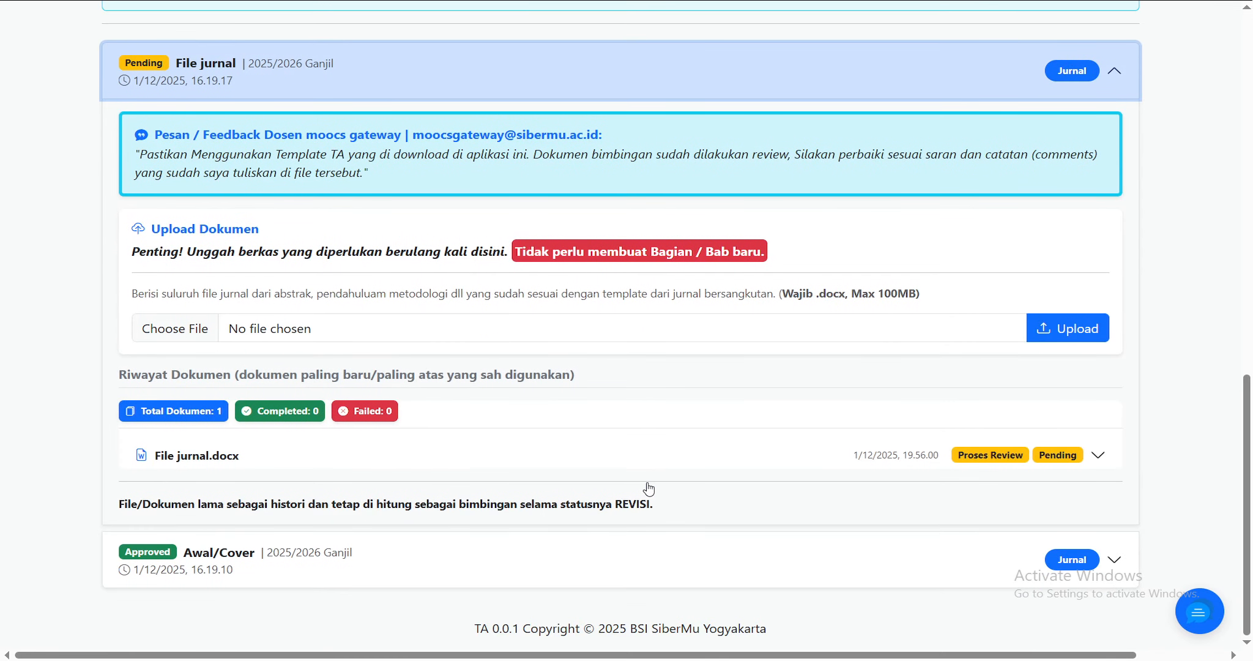
- Expand Awal/Cover again and view its file chooser for document uploads, cancelling without selecting a file
left_click(777, 569)
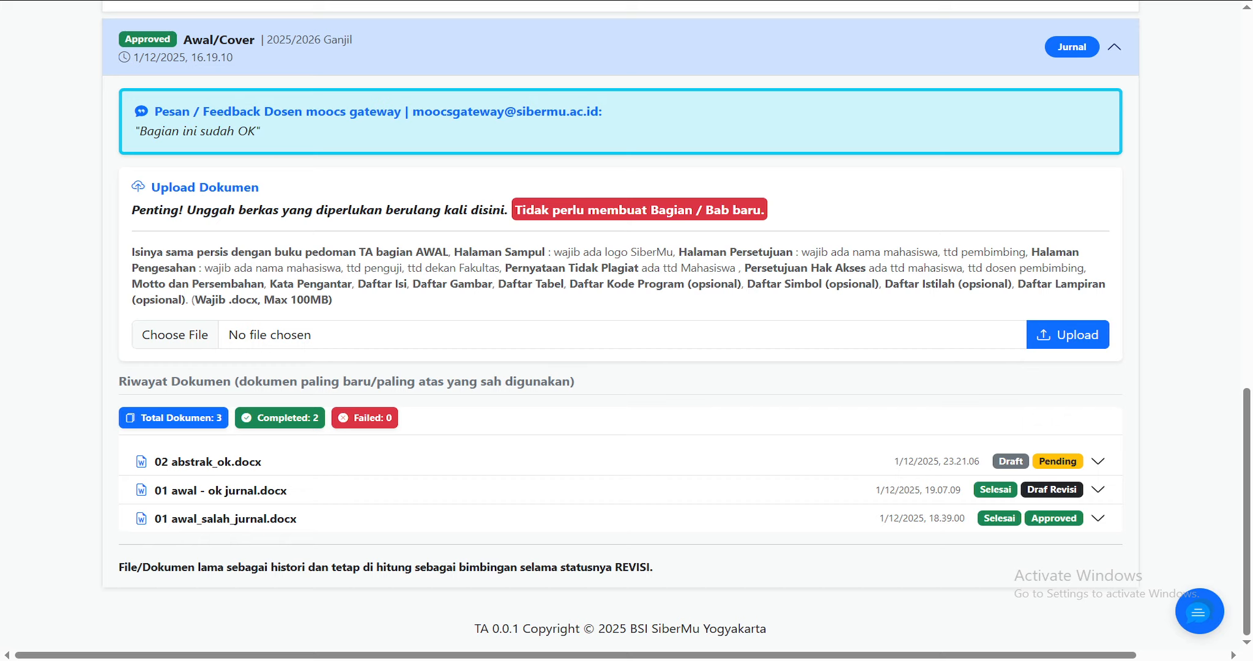
left_click(696, 325)
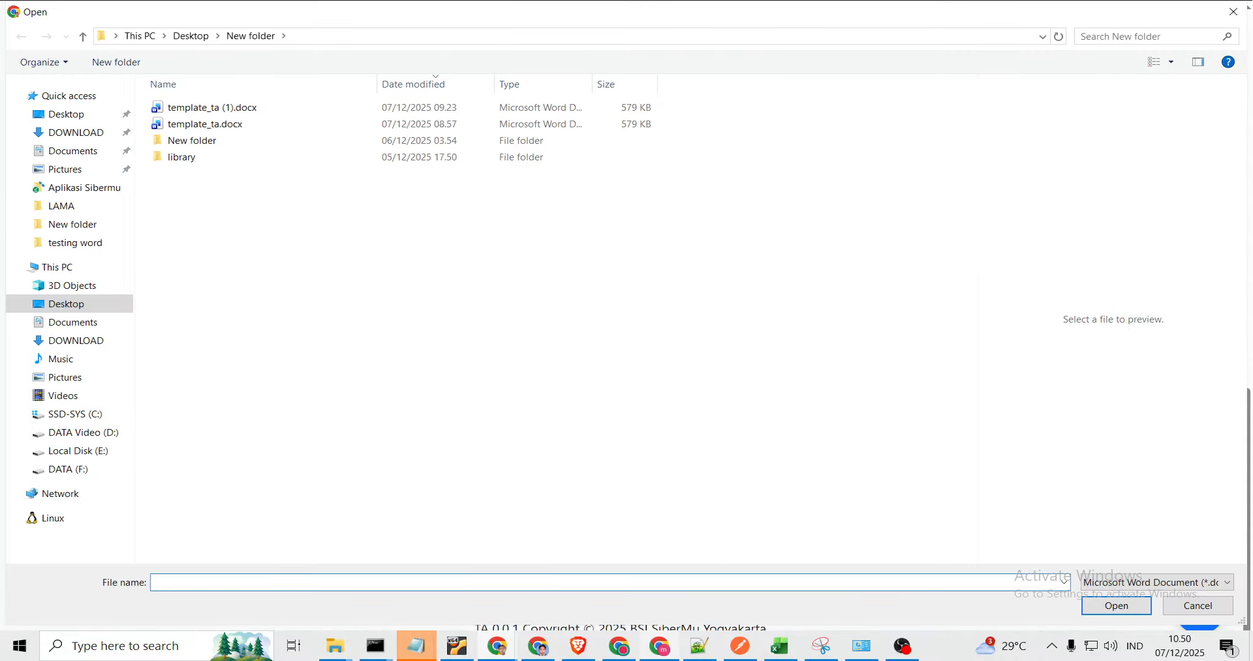
key("Escape")
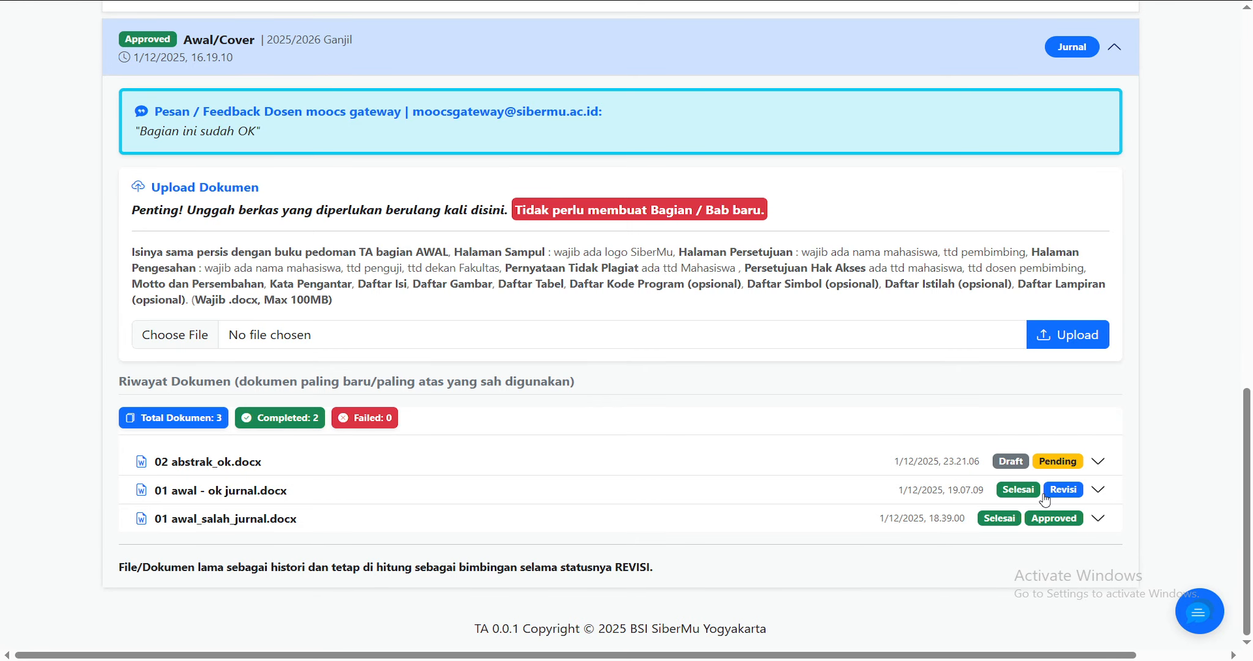
- Check the completed guidance count under Catatan Penting against the Awal/Cover document statuses, and view the File jurnal section's feedback and history
scroll(968, 554, "up", 9)
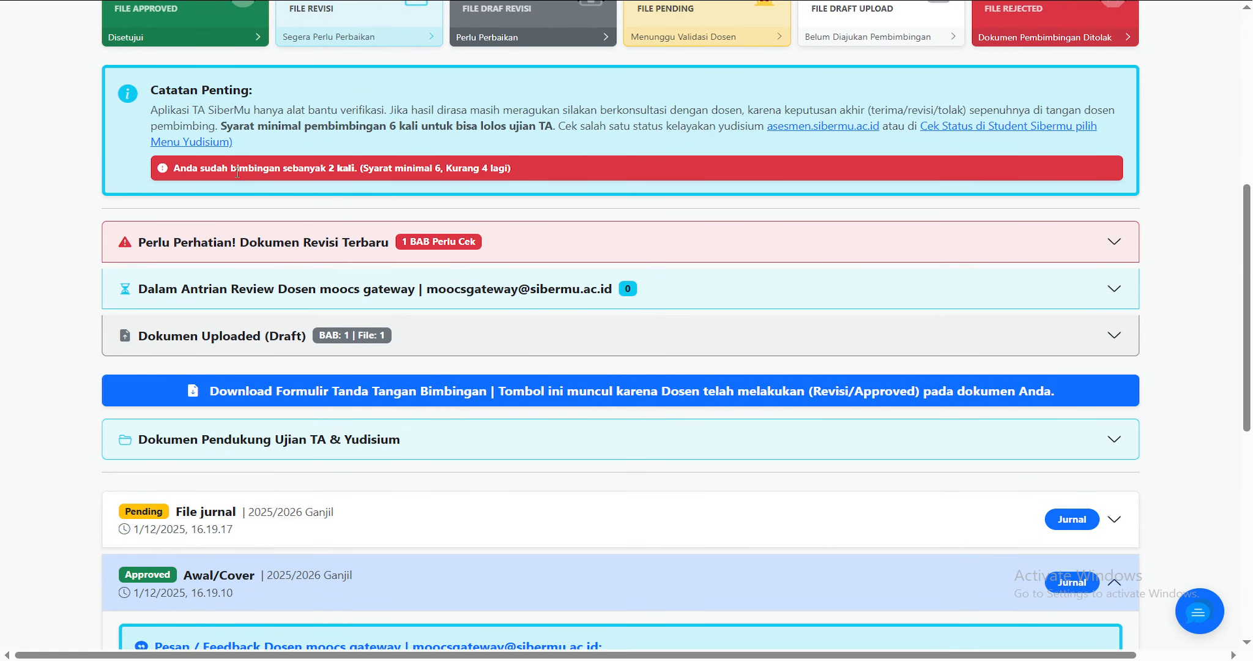
scroll(832, 460, "down", 9)
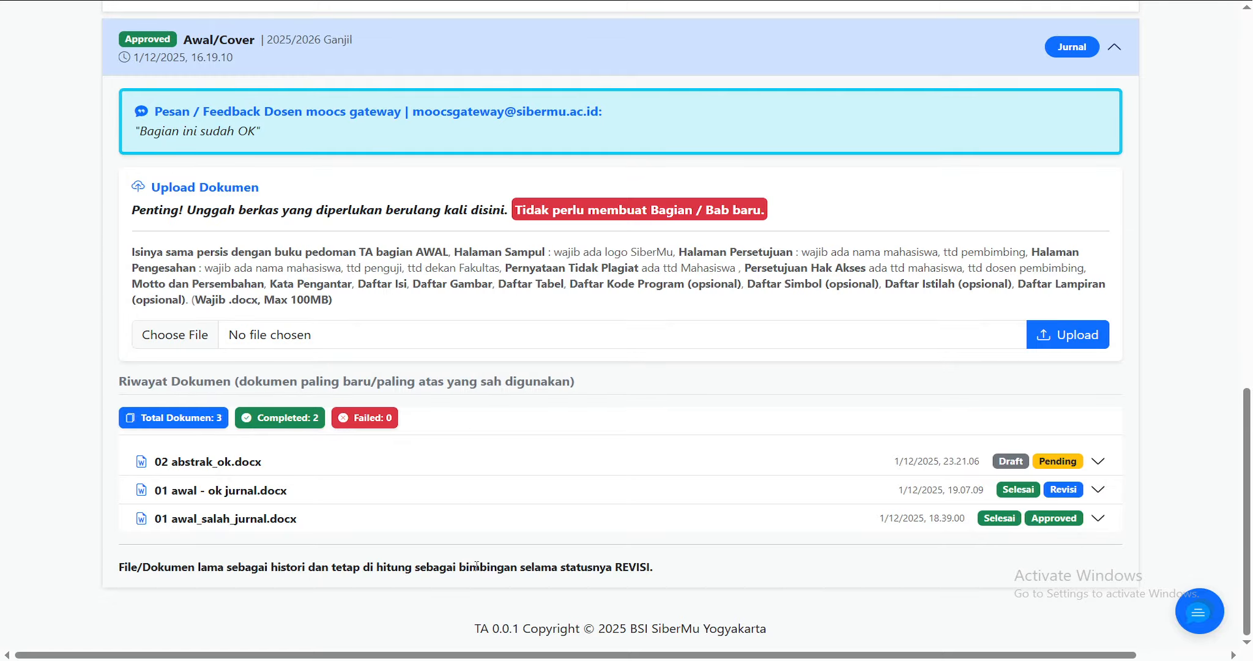
scroll(476, 565, "up", 4)
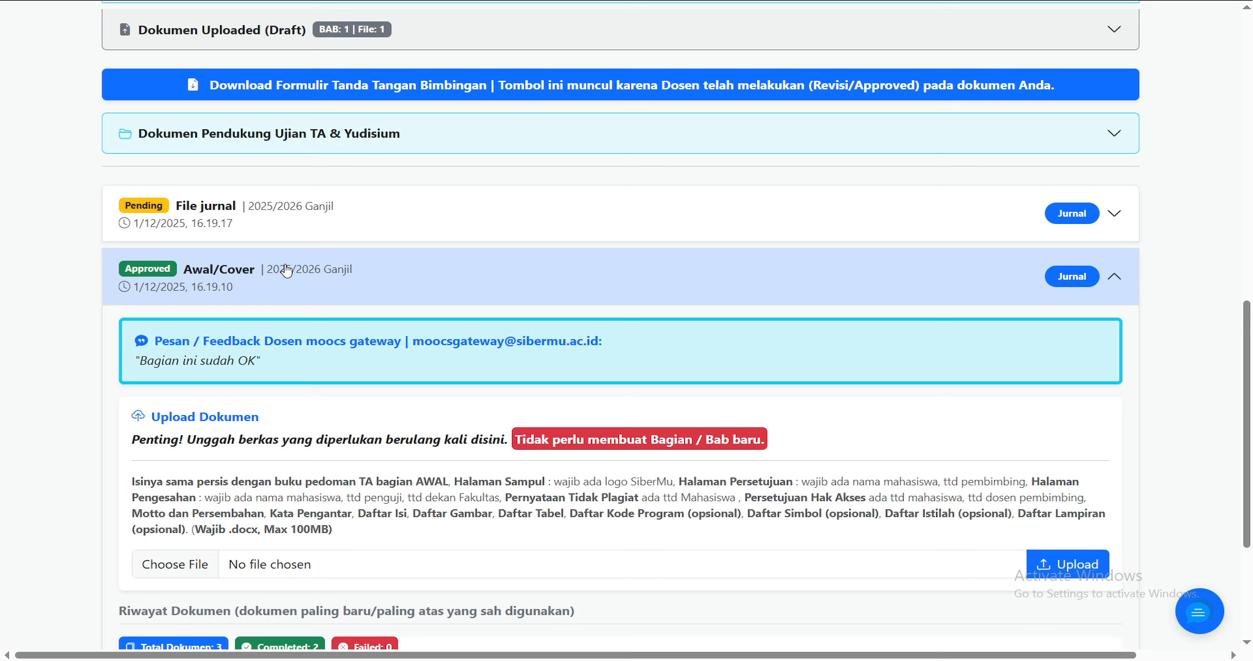
left_click(287, 224)
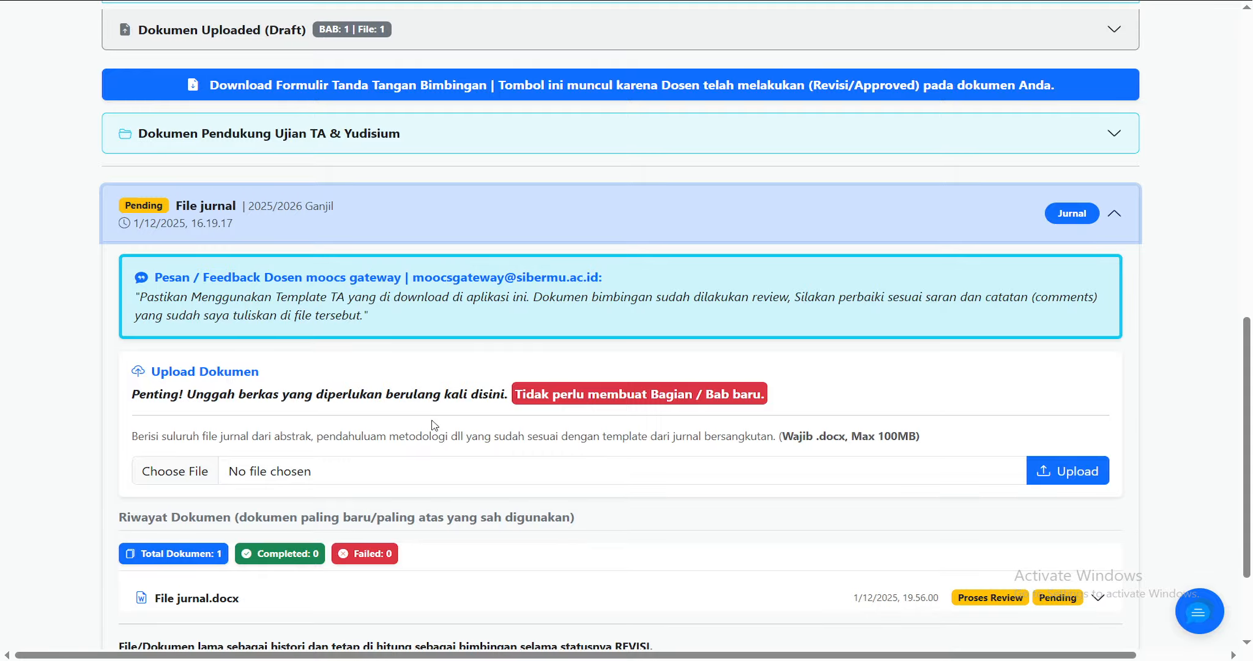
scroll(433, 425, "down", 3)
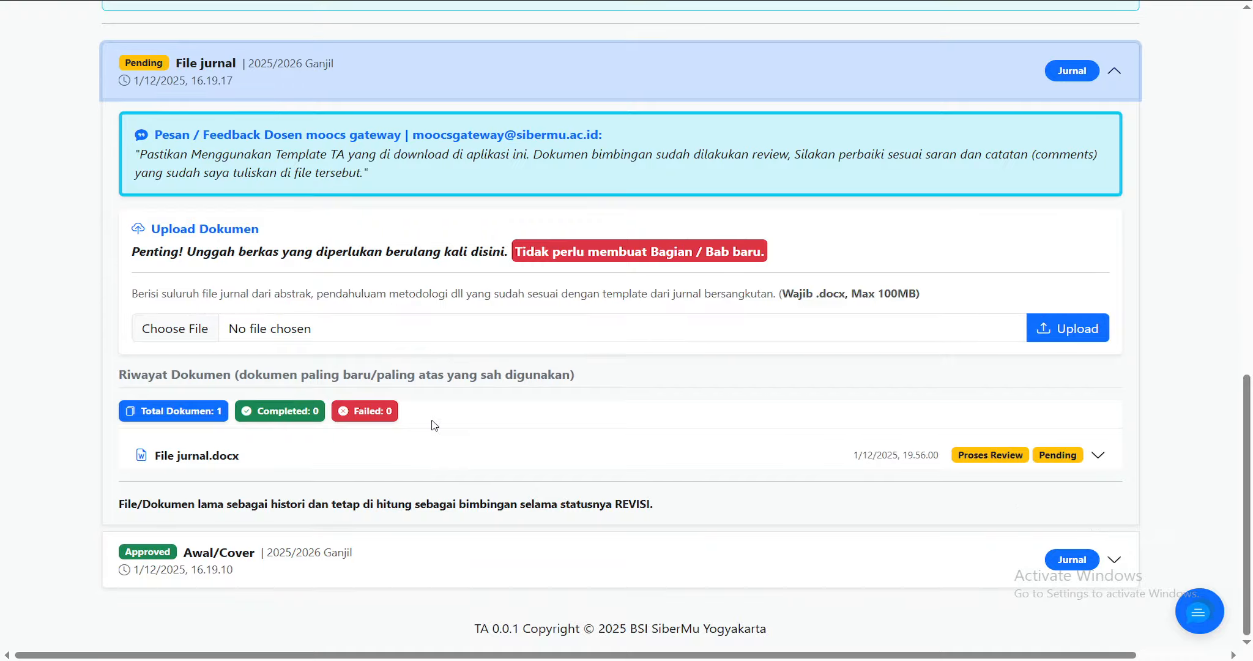
- Expand 01 awal - ok jurnal.docx under Awal/Cover and read the supervisor's note and the AI / Moocs review results through to the conclusion
left_click(480, 571)
left_click(1053, 498)
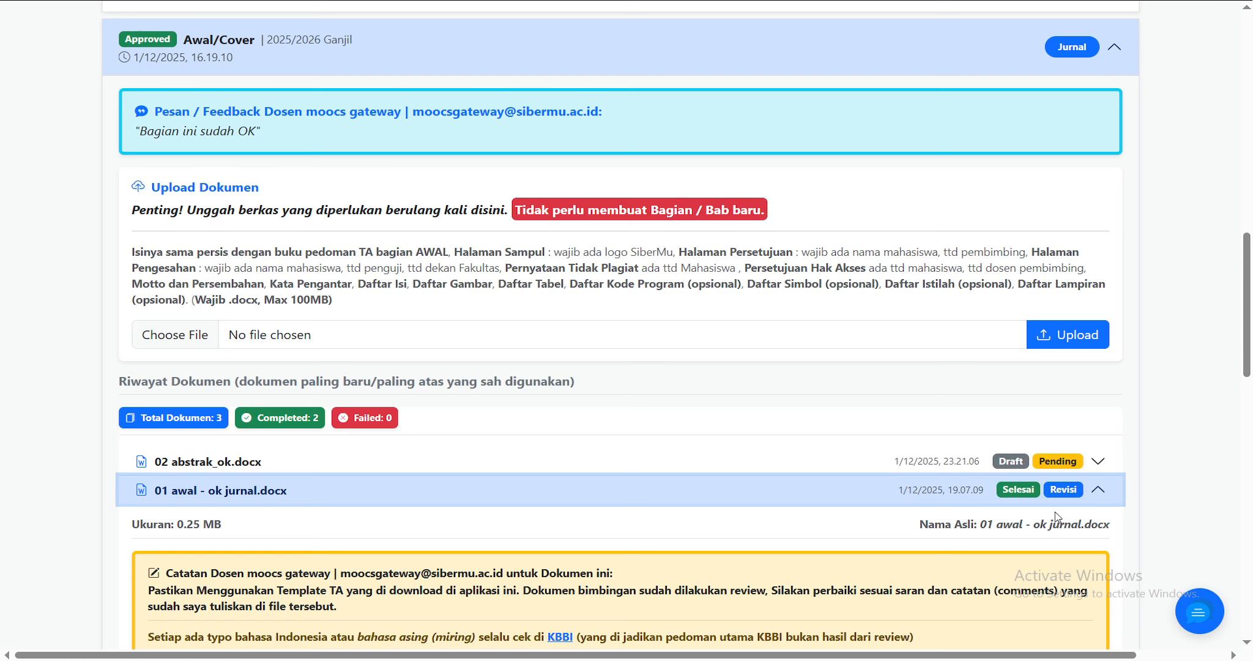
scroll(1054, 516, "down", 2)
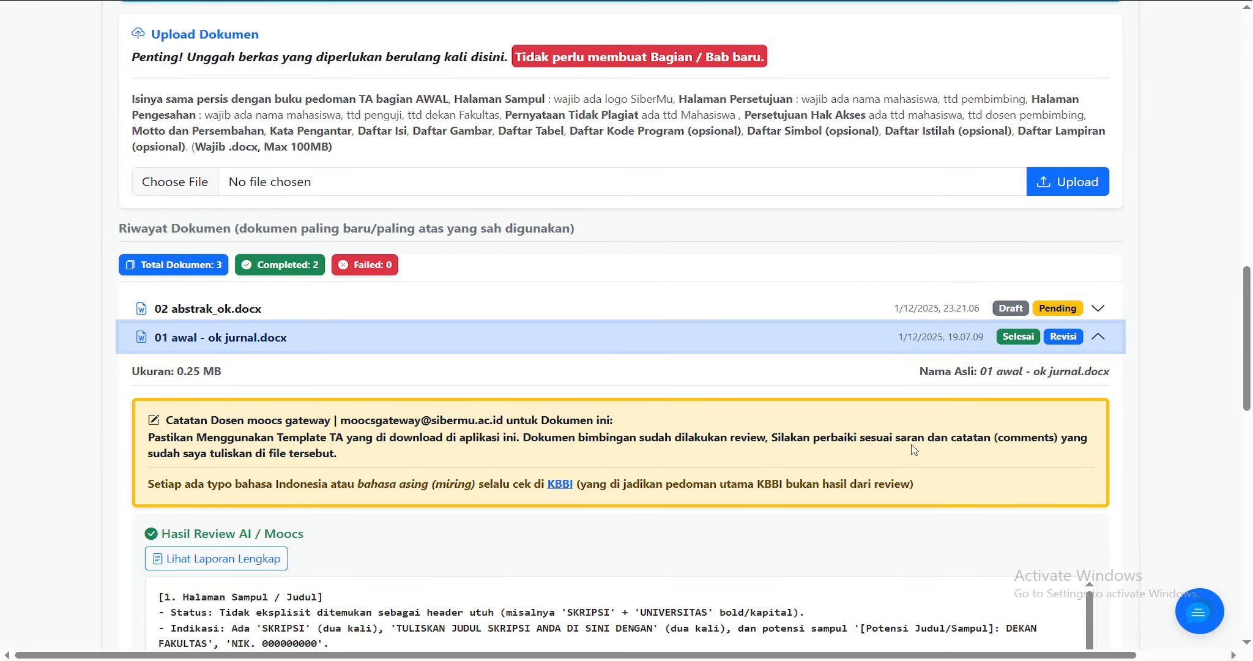
scroll(547, 538, "down", 3)
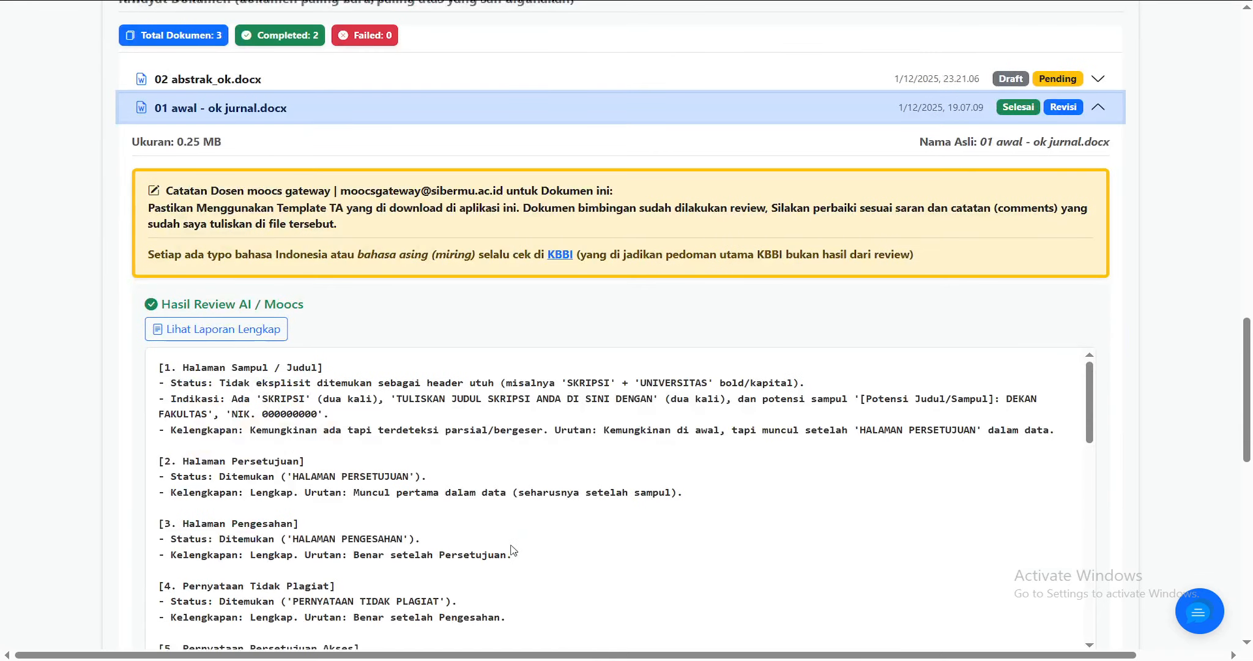
left_click_drag(176, 414, 514, 554)
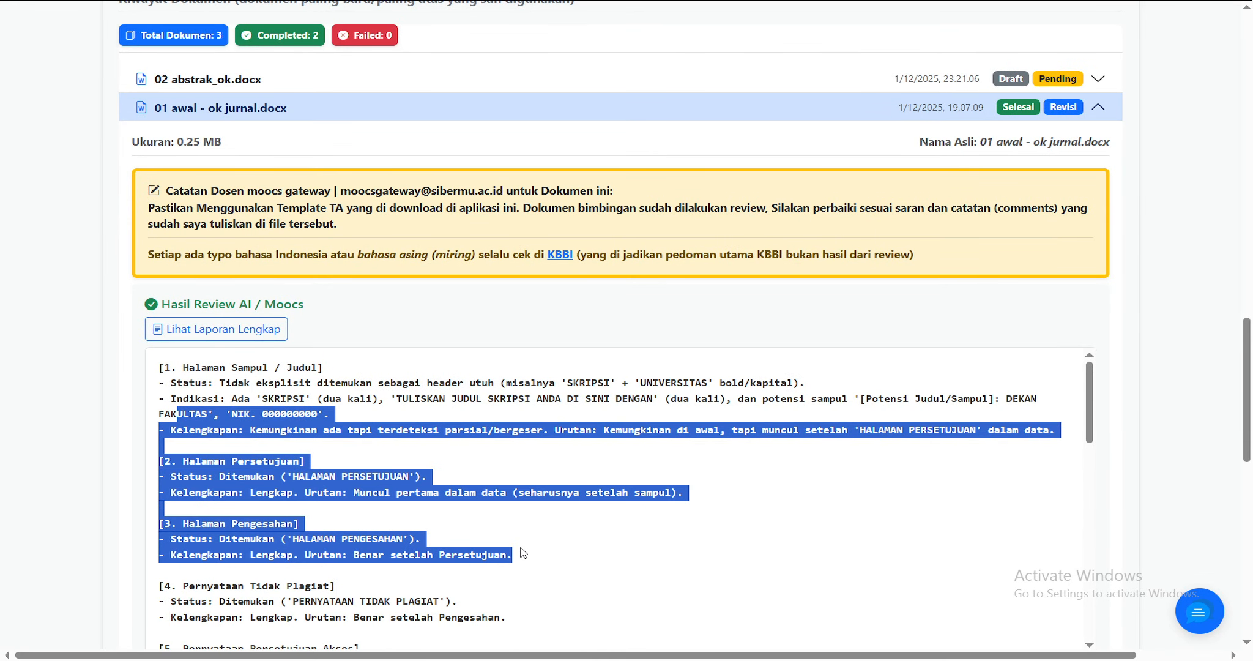
scroll(521, 551, "down", 12)
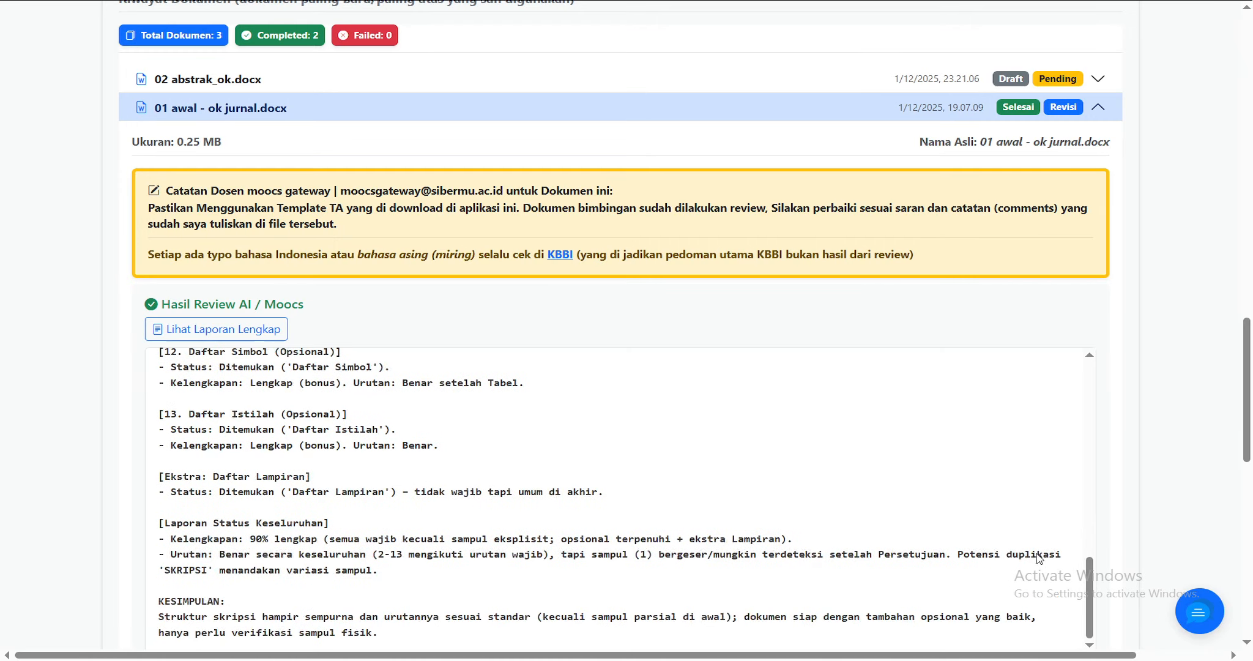
scroll(1159, 550, "down", 5)
scroll(1159, 551, "down", 4)
- Look through the document preview of 01 awal - ok jurnal.docx, from the review pages to the cover and Halaman Persetujuan page
left_click(628, 507)
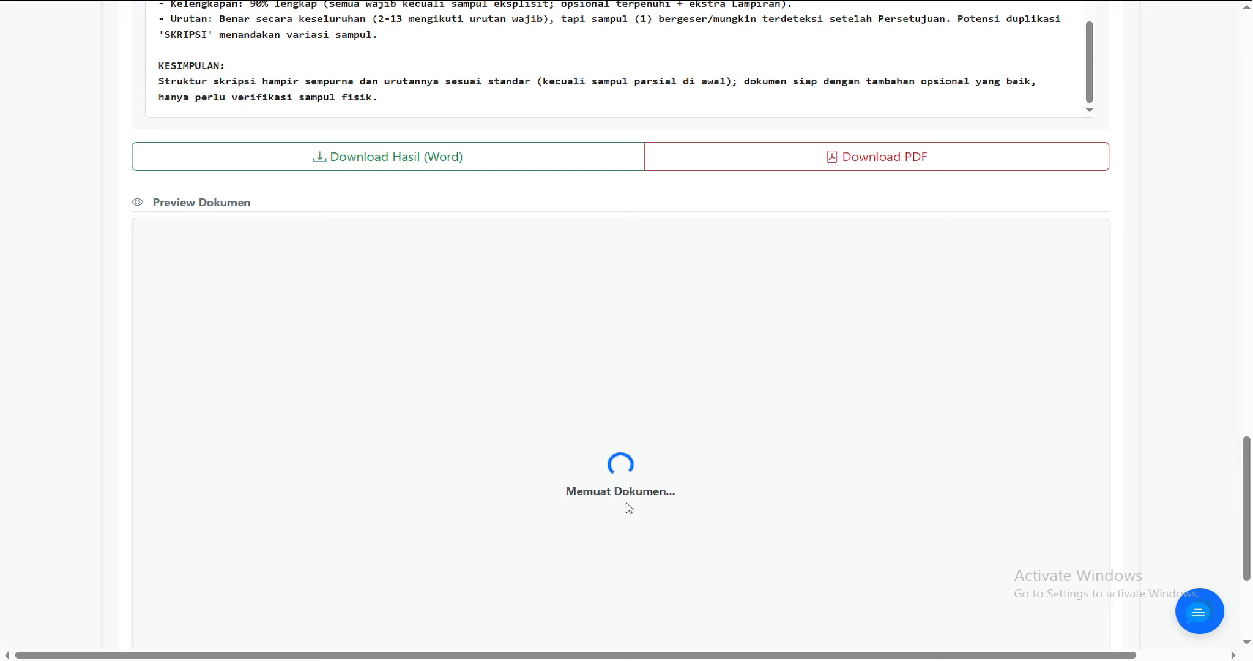
scroll(630, 506, "down", 10)
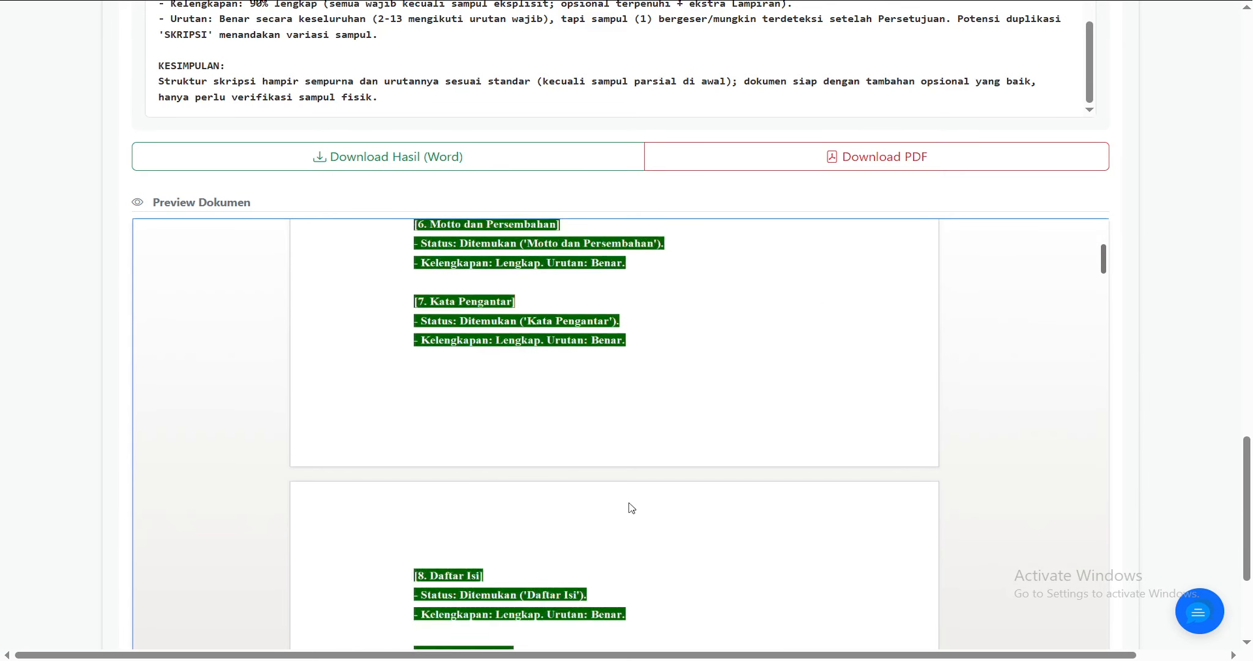
scroll(631, 508, "down", 5)
scroll(631, 508, "down", 12)
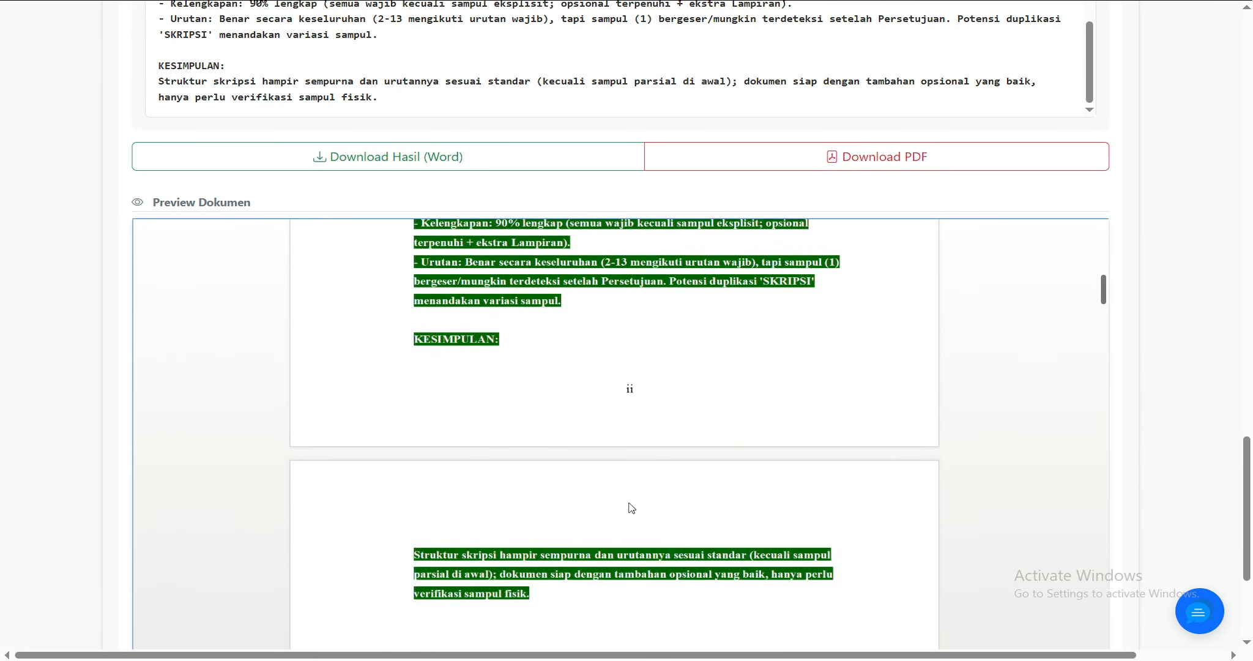
scroll(631, 508, "down", 10)
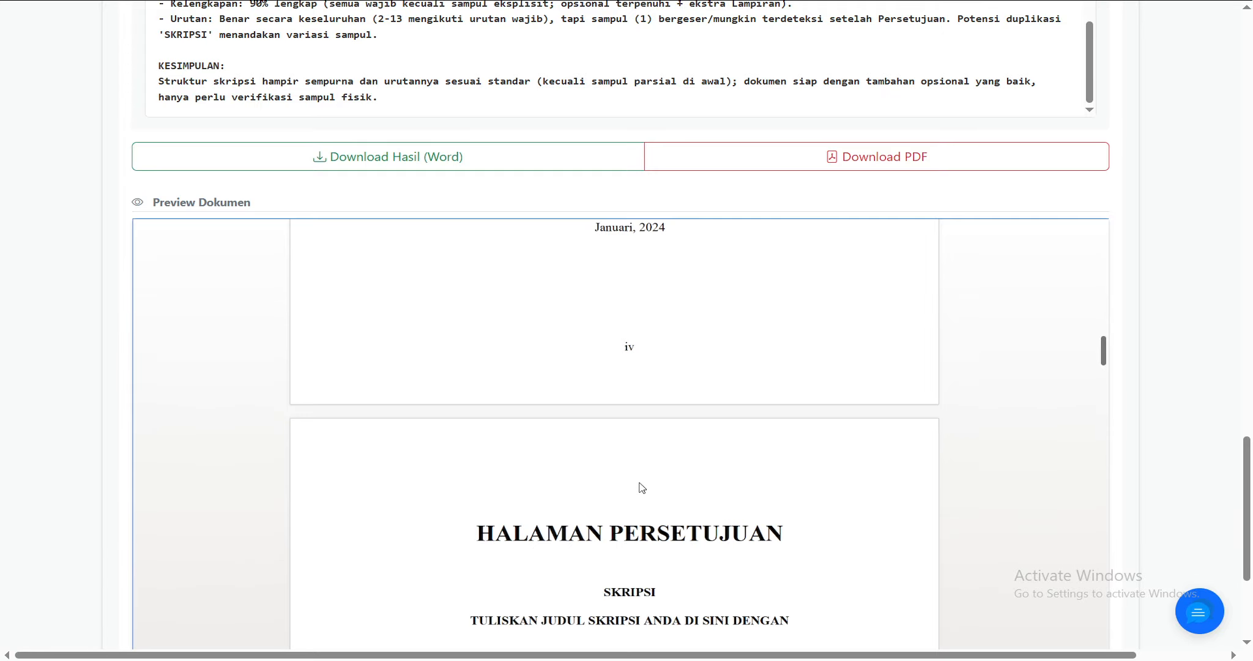
scroll(1087, 335, "up", 5)
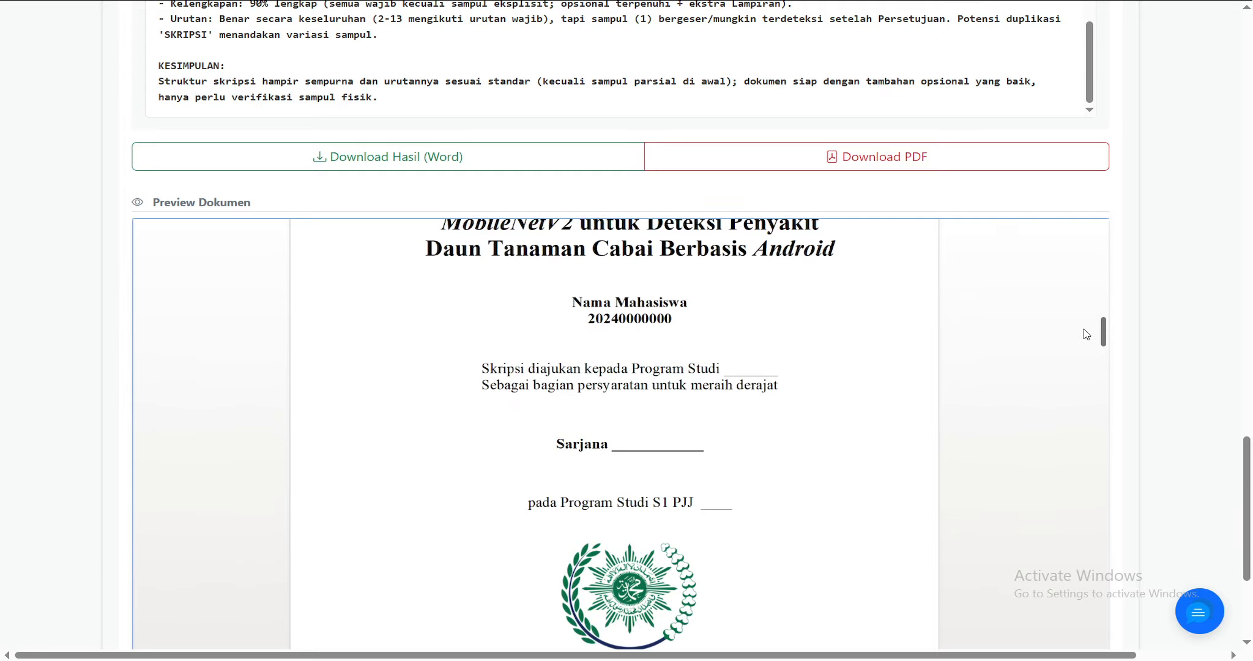
- Send the supervisor the chat message "maaf saya merasa untuk BAB 1 penulisan sesaui format, apakah perlu saya perbaiki atau tidak"
scroll(1167, 345, "up", 15)
scroll(1168, 345, "up", 6)
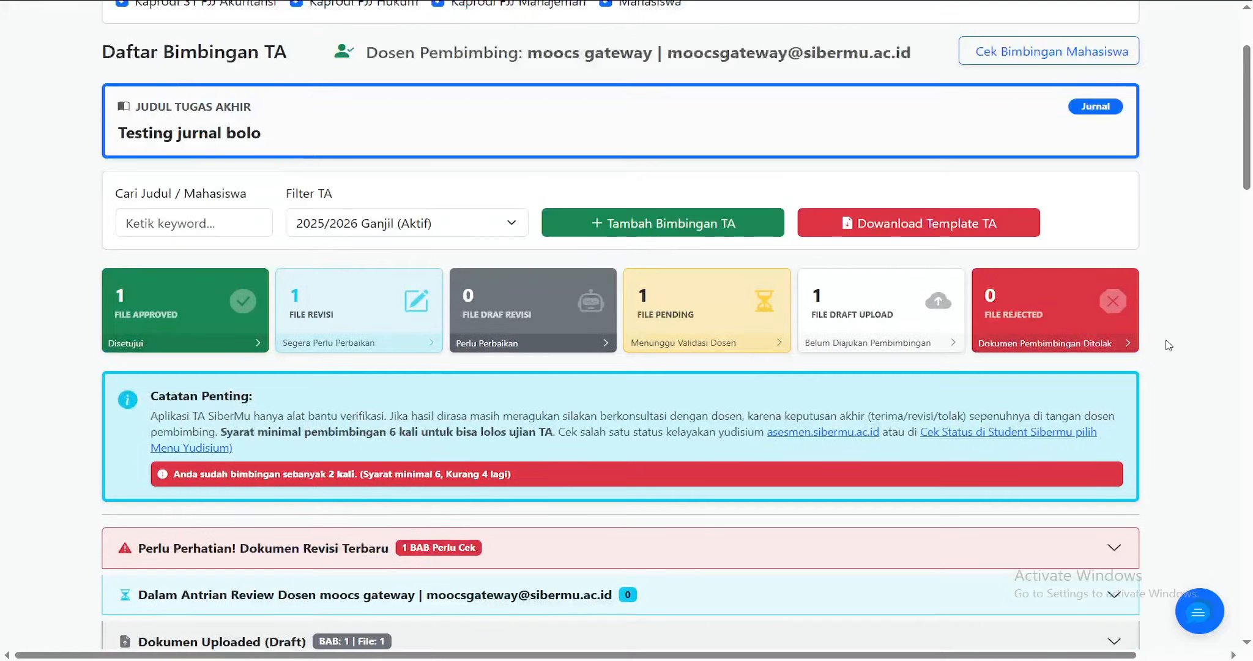
left_click(1199, 612)
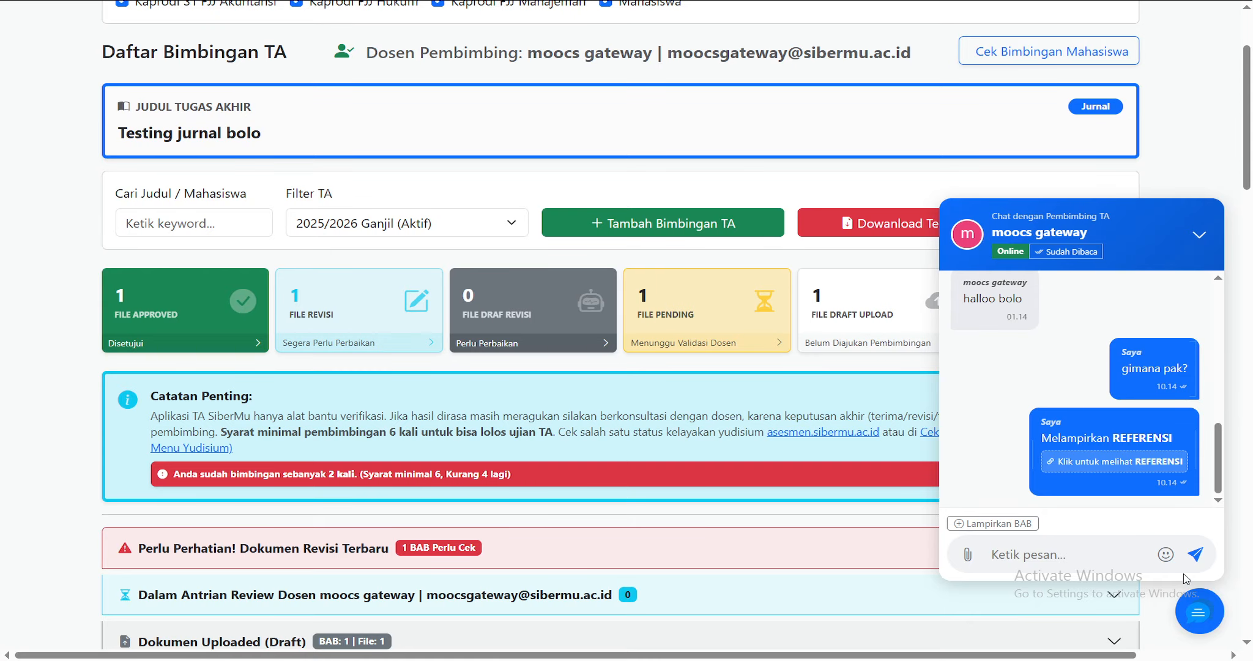
left_click(1058, 554)
type("maaf saya merasa")
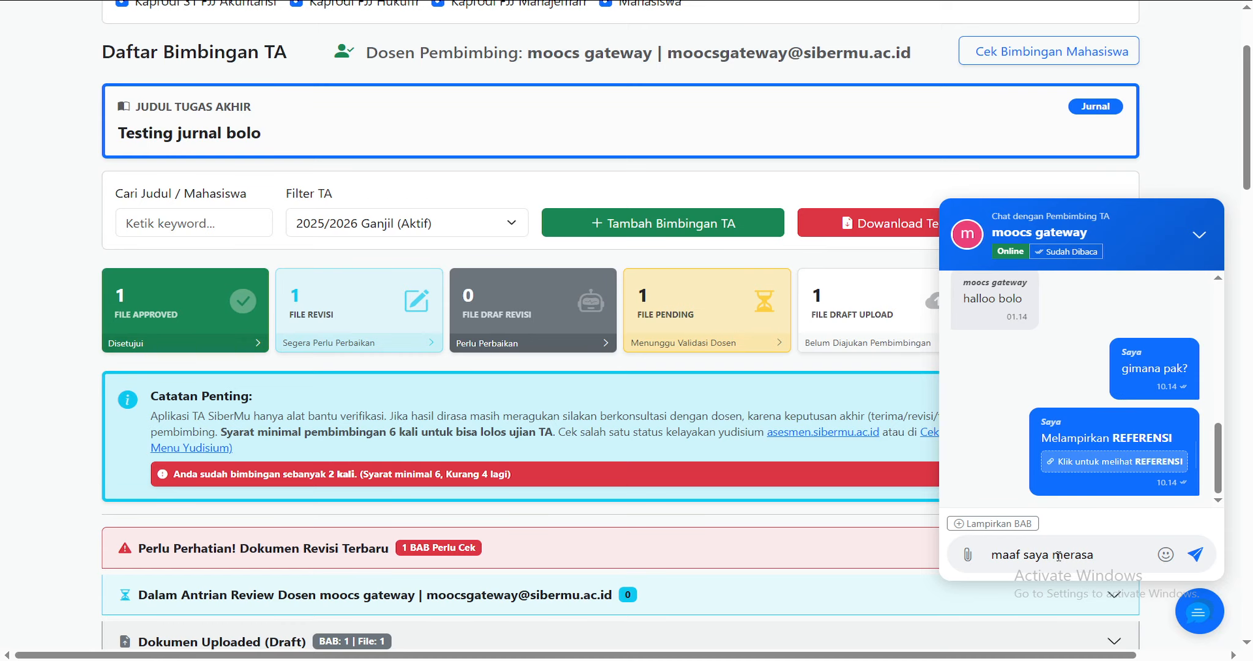
type(" untuk BAB 1")
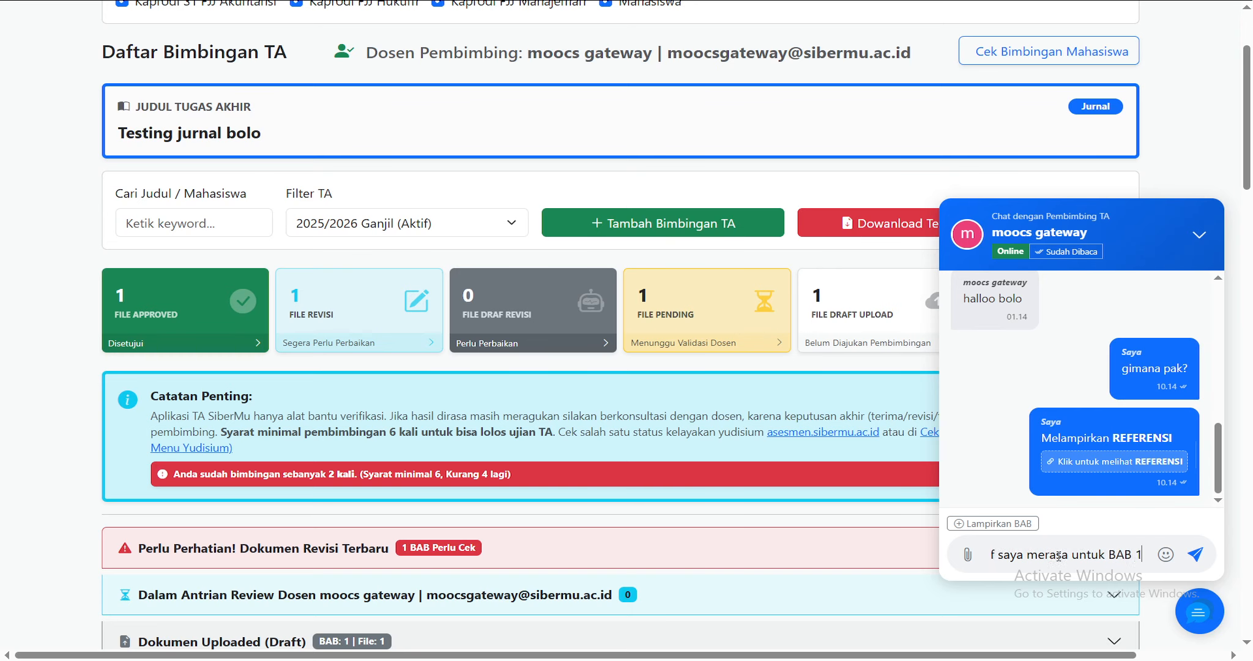
type(" penulisan")
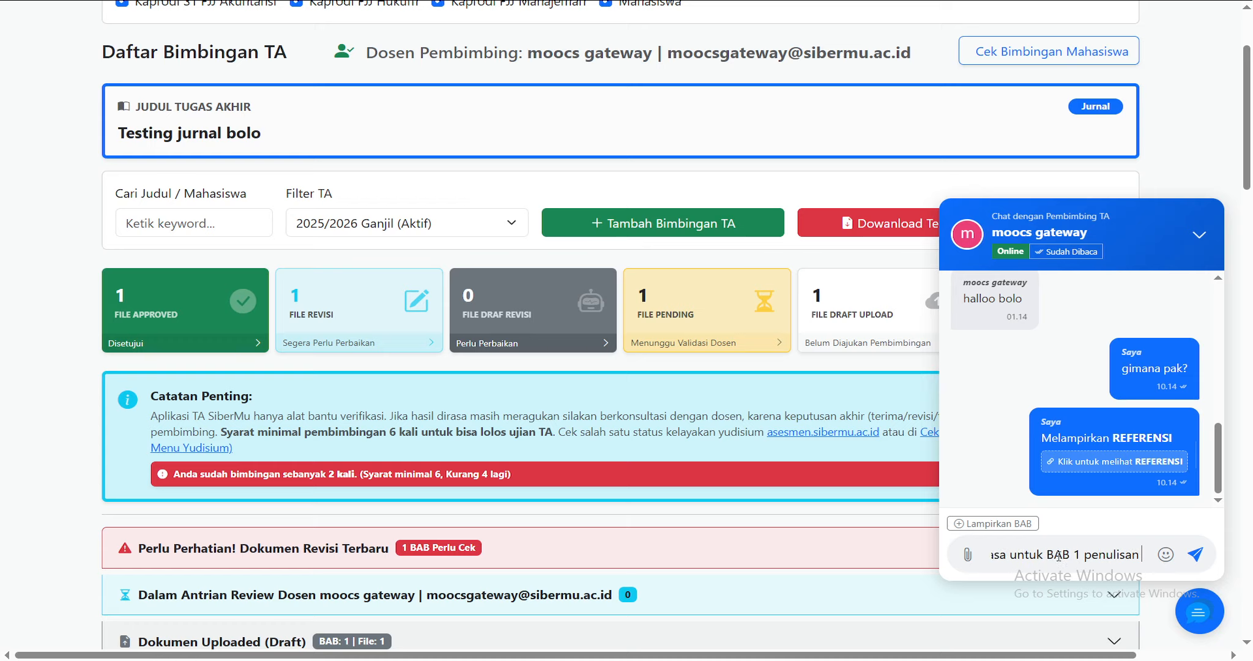
type(" sesaui")
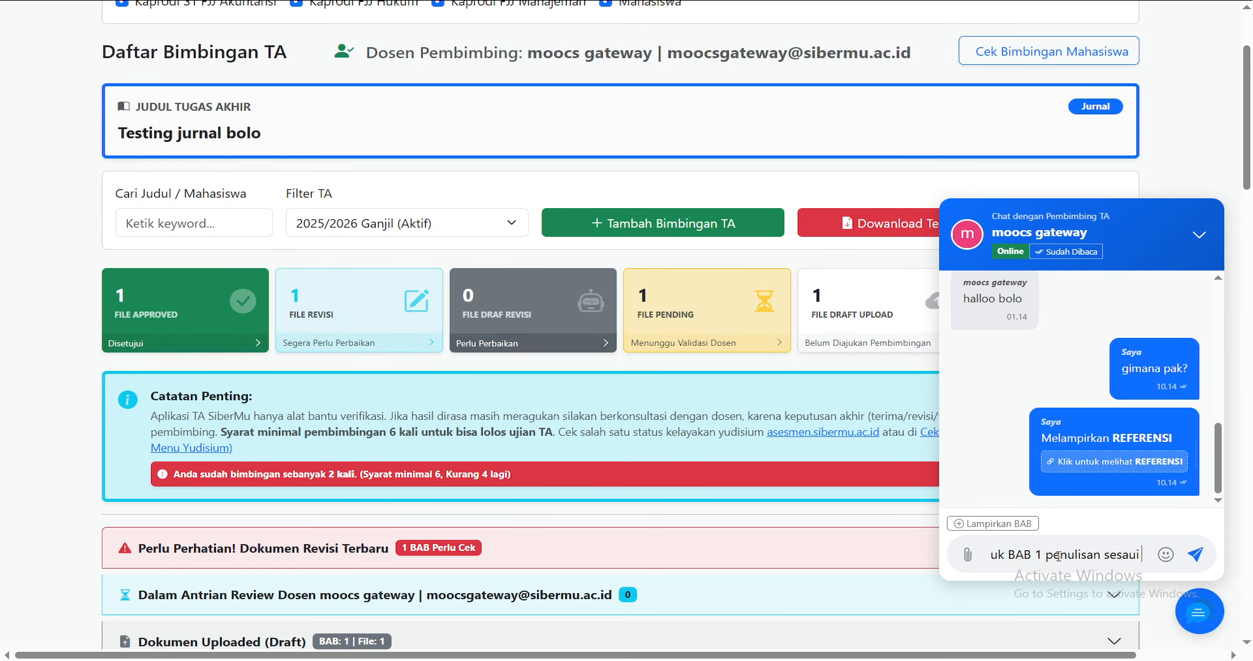
type(" format, a")
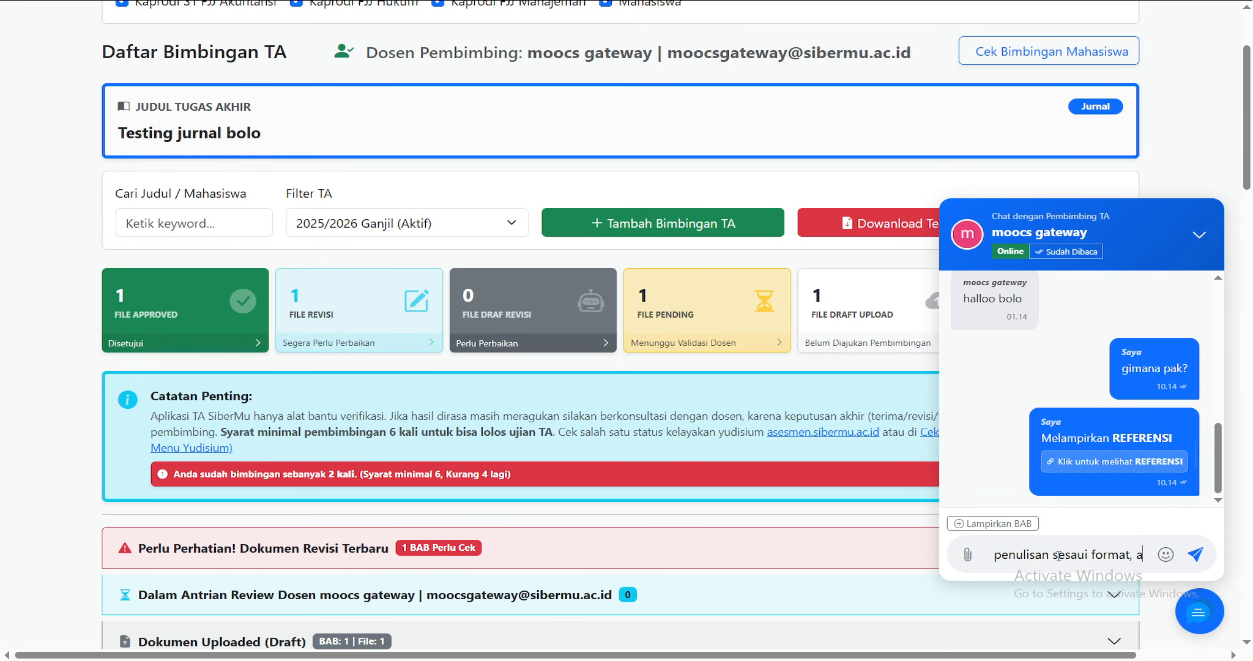
type("pakah perlu")
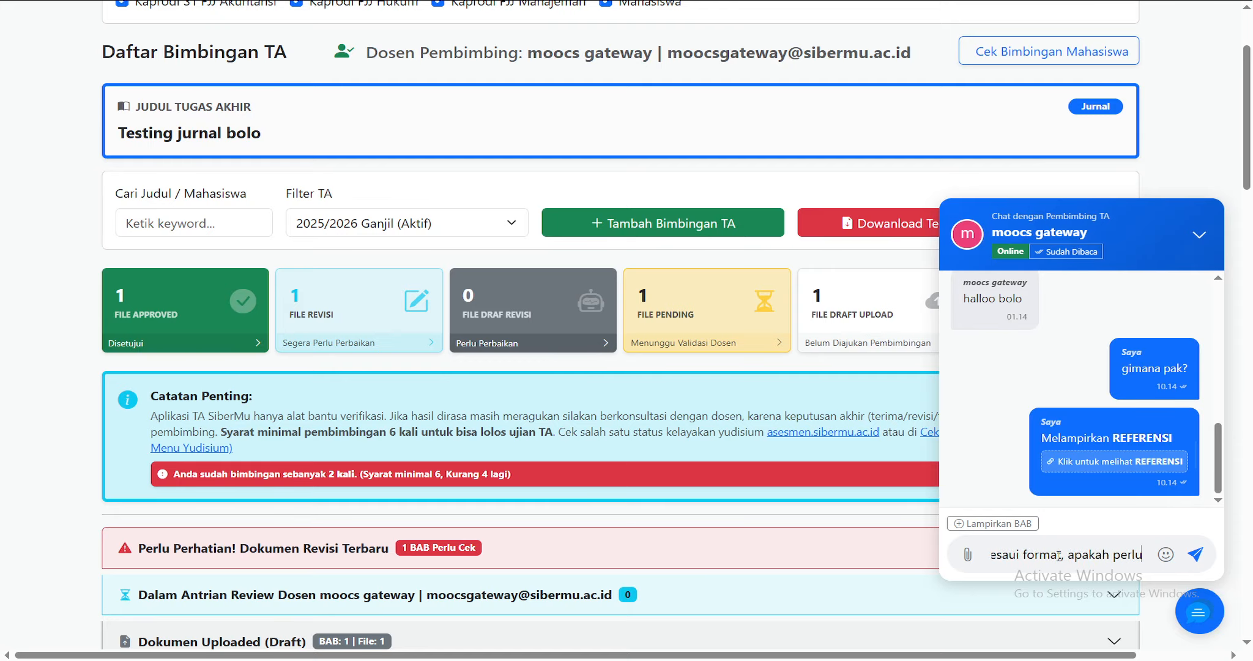
type(" saya per")
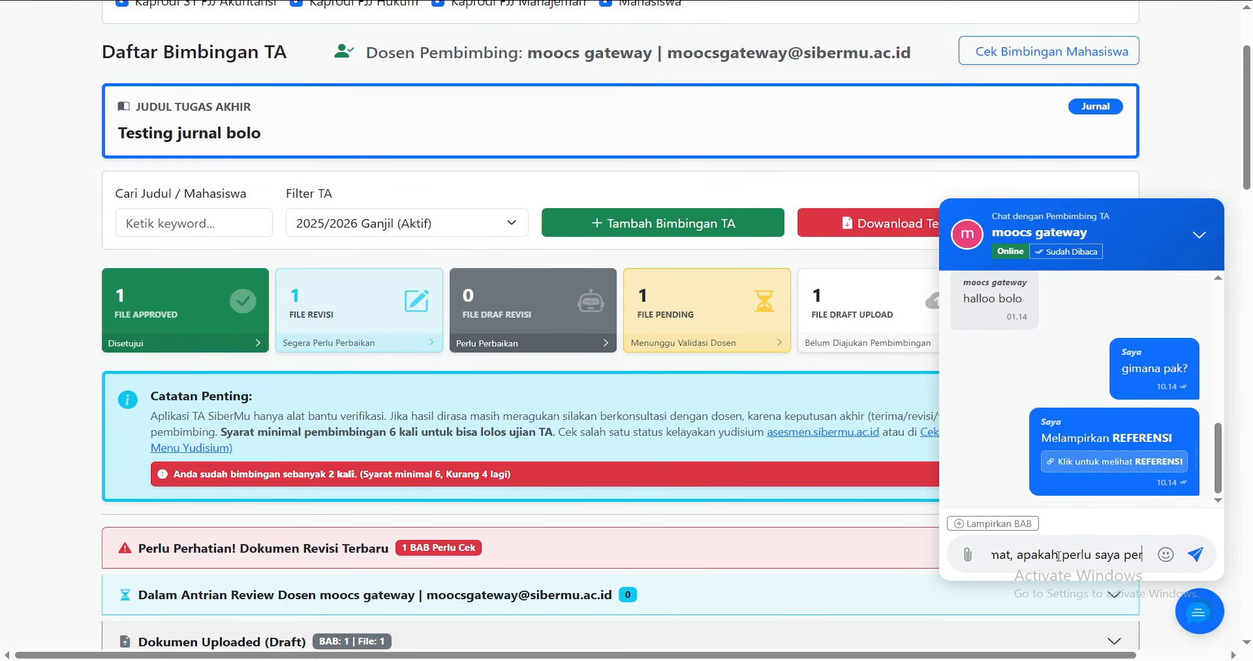
type("baiki atau tidak")
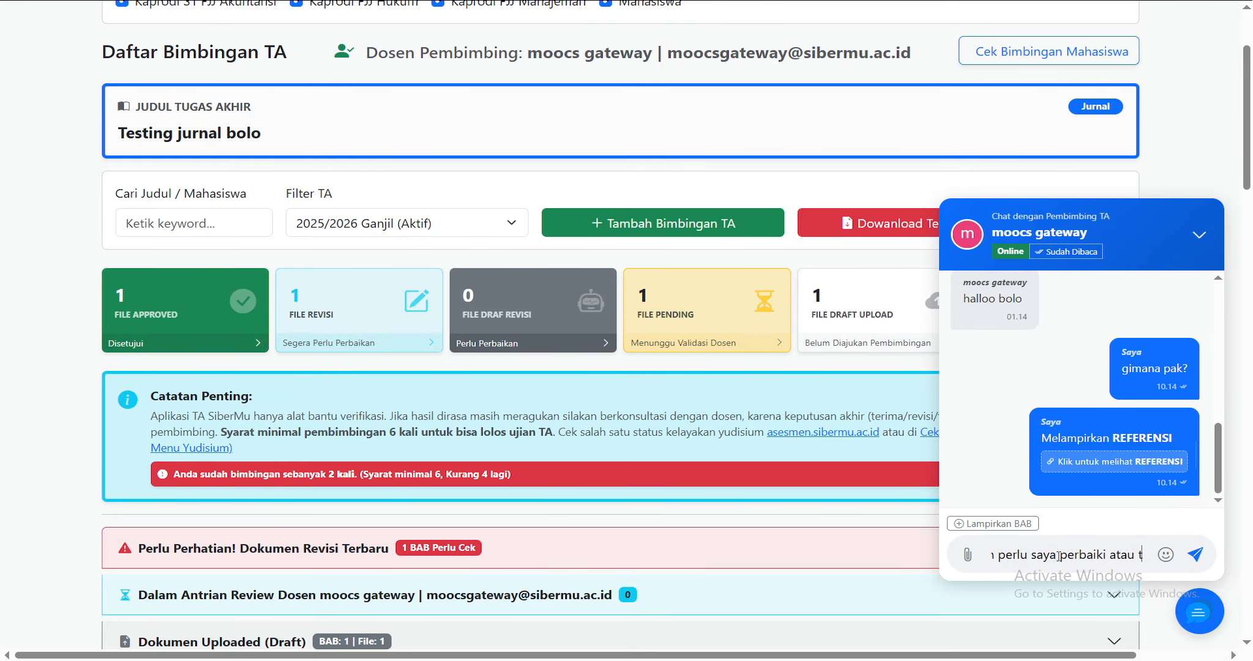
left_click(1192, 555)
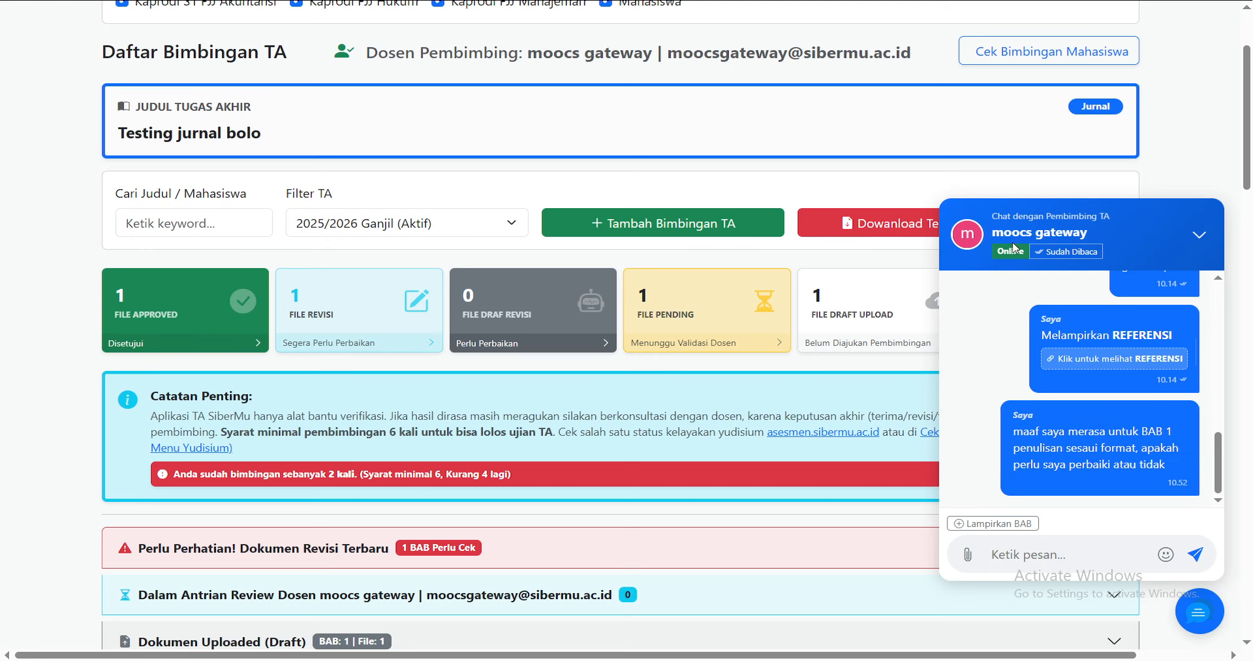